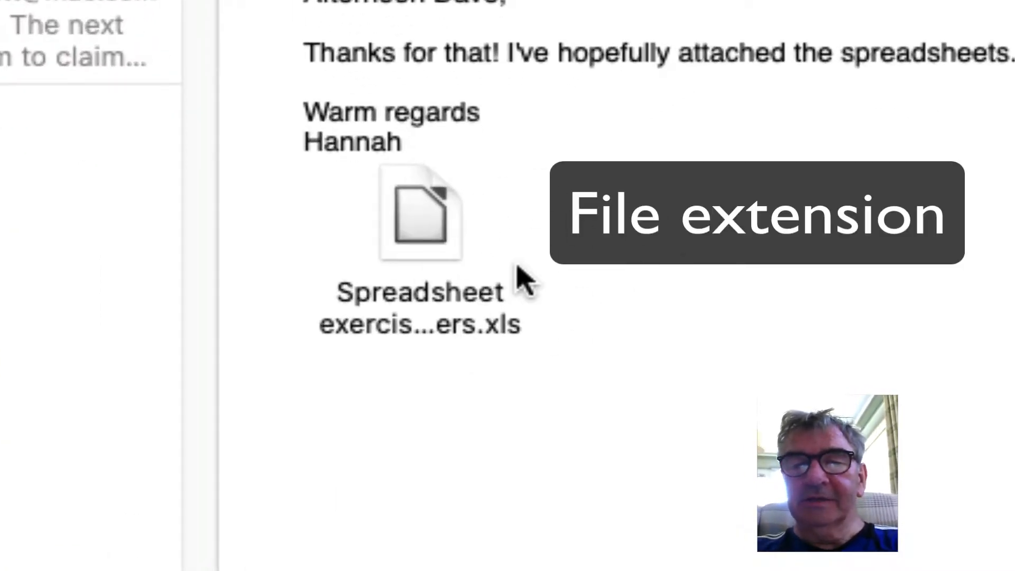
- Open the attached .xls spreadsheet from the e-mail in LibreOffice and look through its three sheets
click(425, 241)
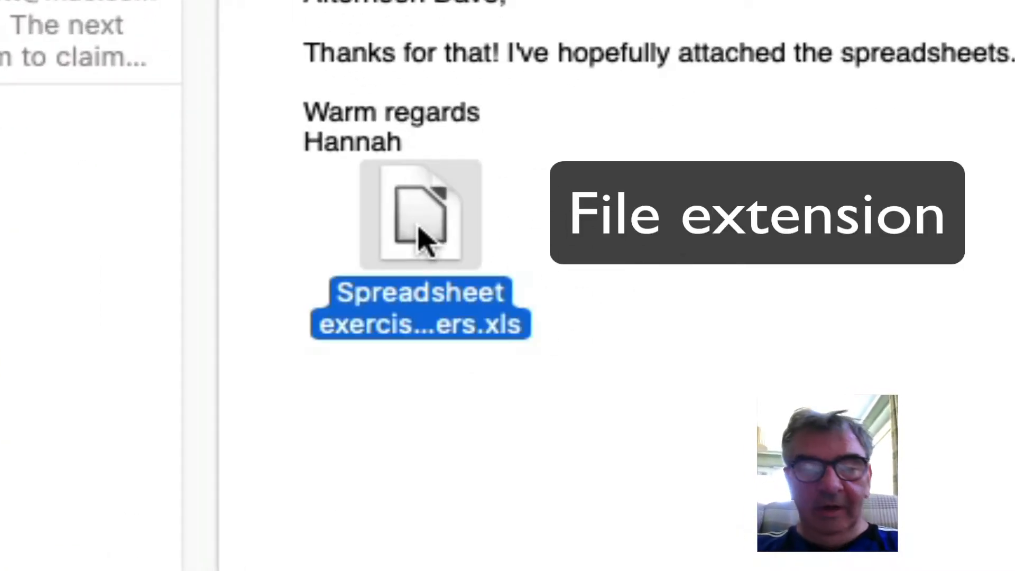
right_click(418, 235)
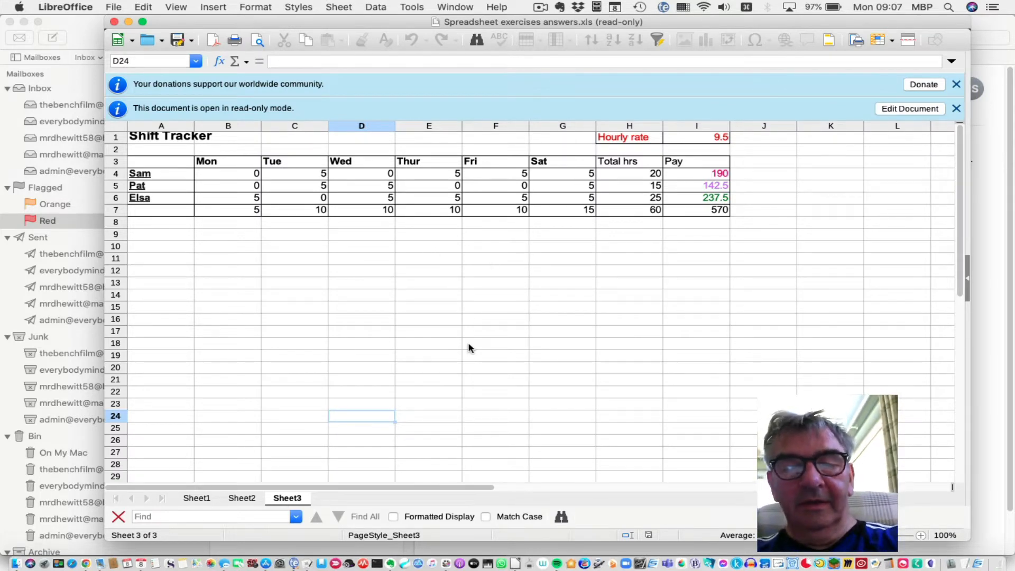
click(195, 500)
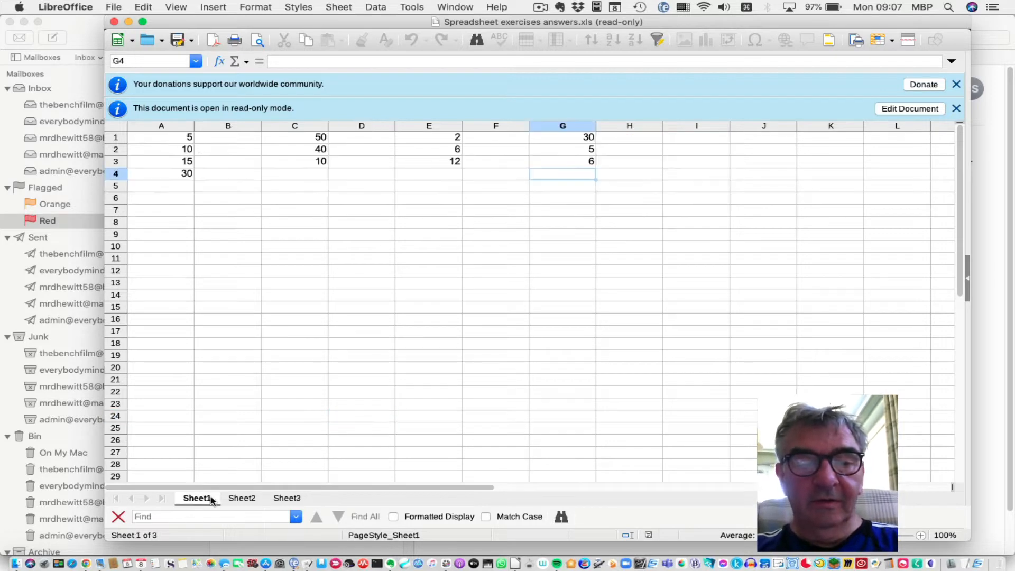
click(244, 501)
click(294, 500)
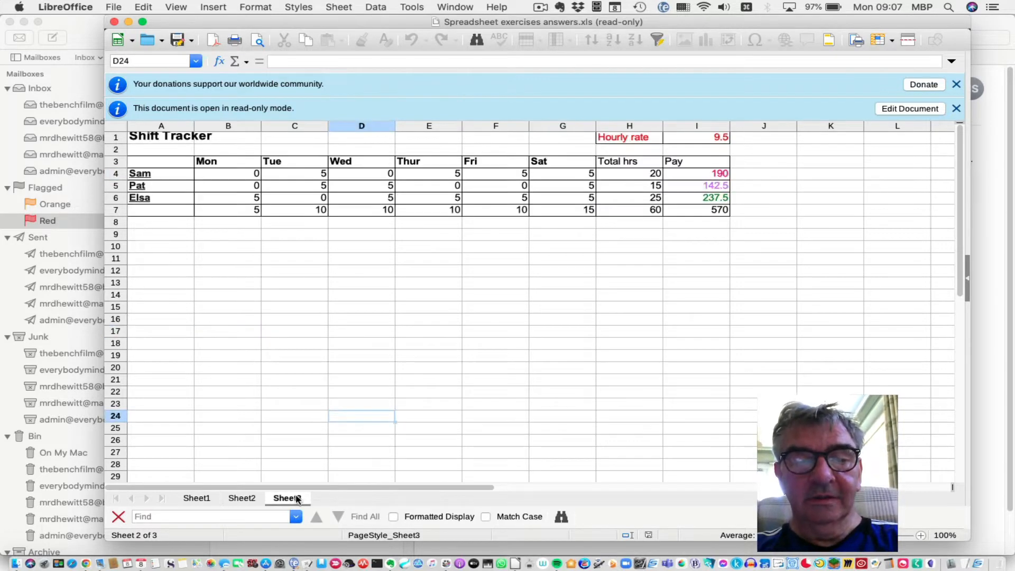
- Inspect the addition, subtraction, multiplication and division formulas in cells A4, C3, E3 and G3 of Sheet1
click(189, 500)
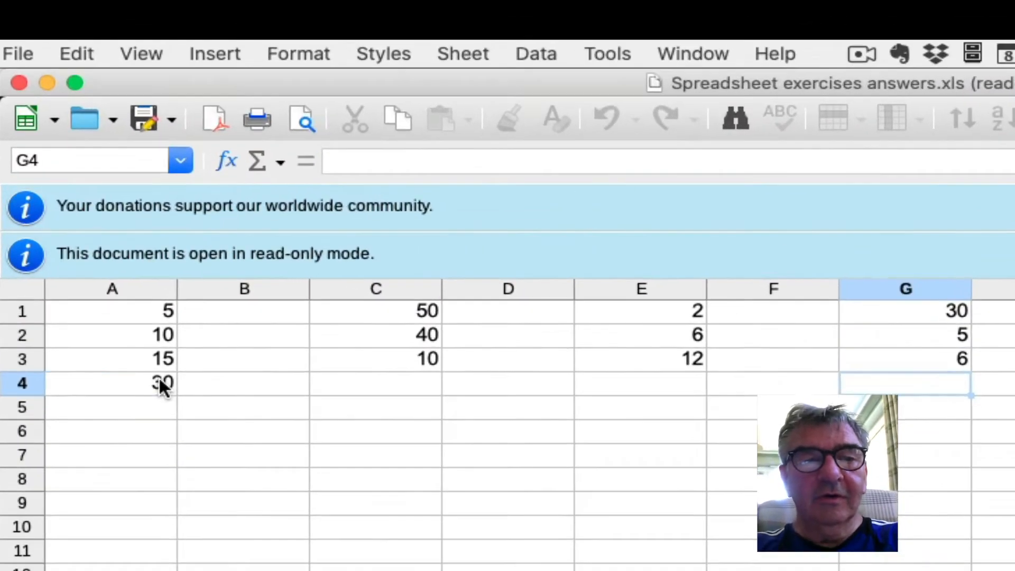
click(186, 171)
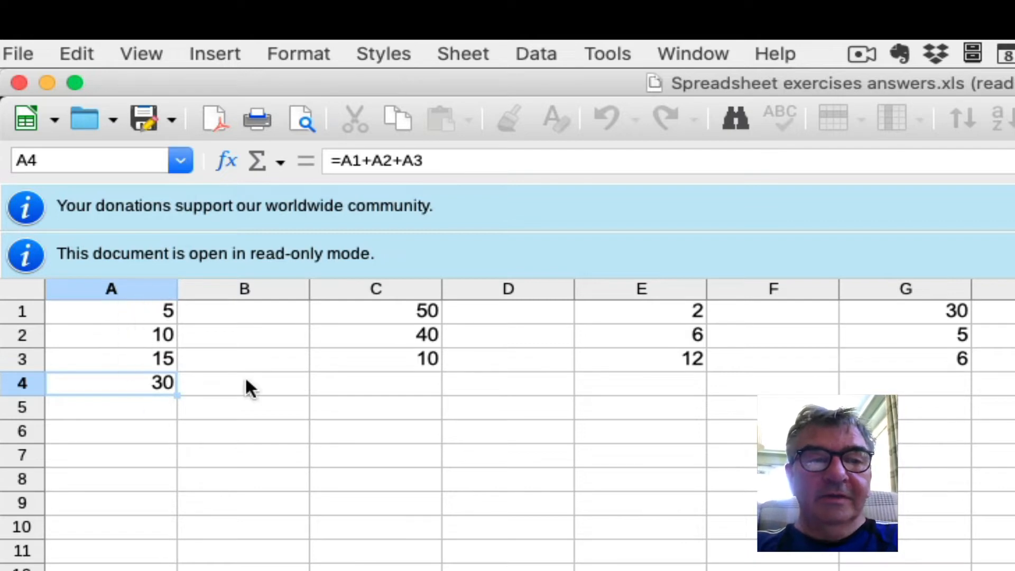
click(426, 363)
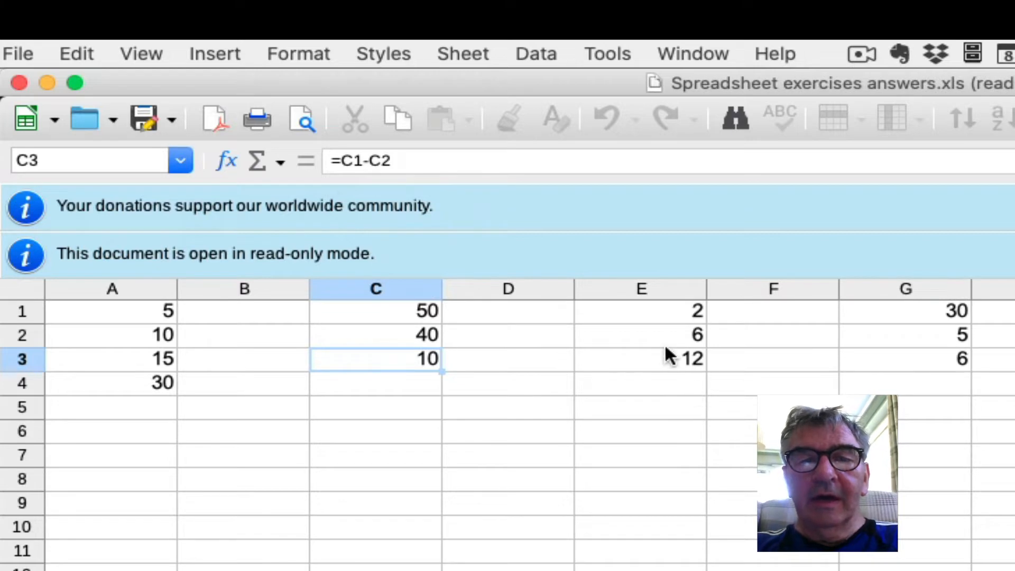
click(677, 362)
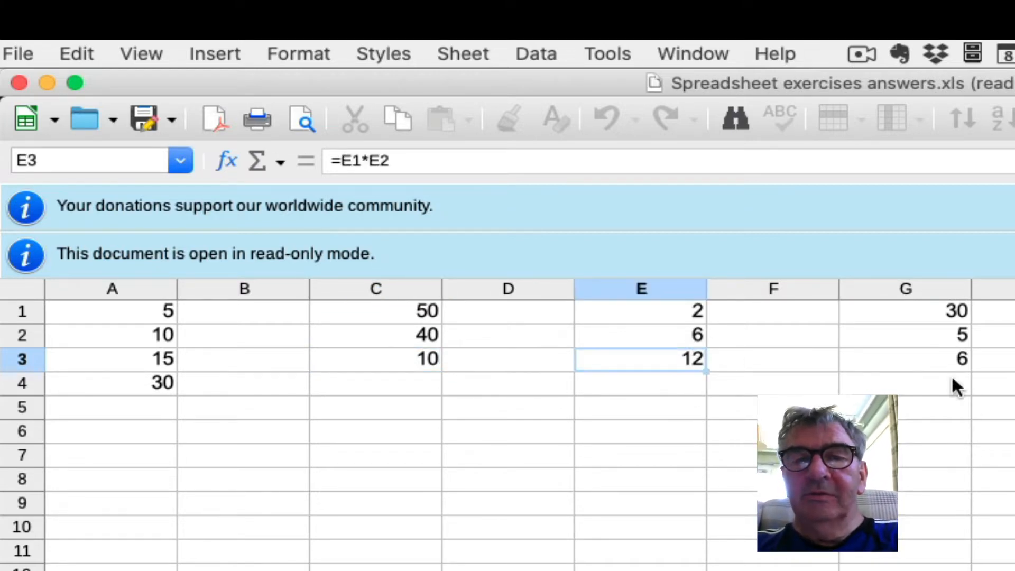
click(934, 360)
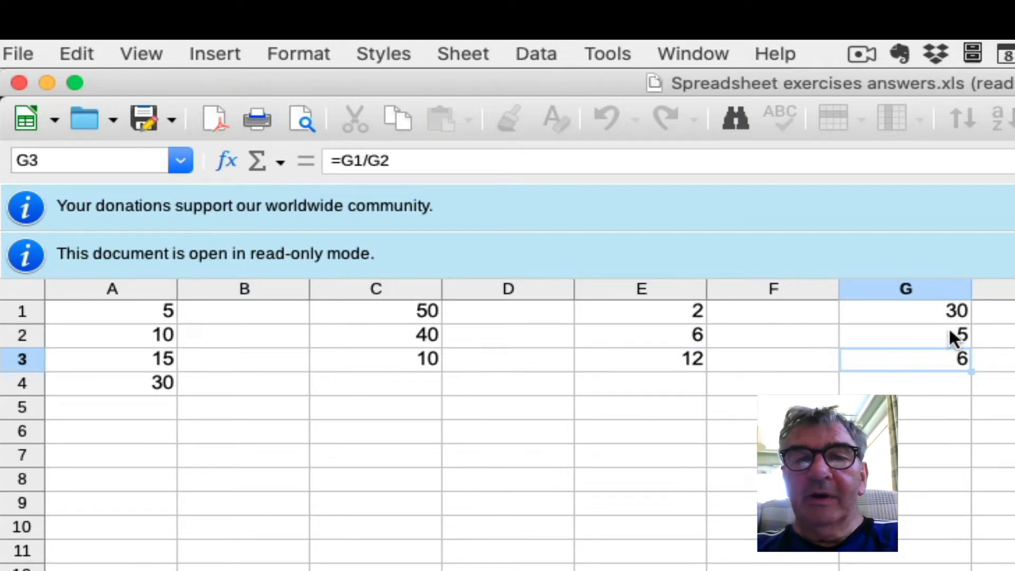
click(889, 432)
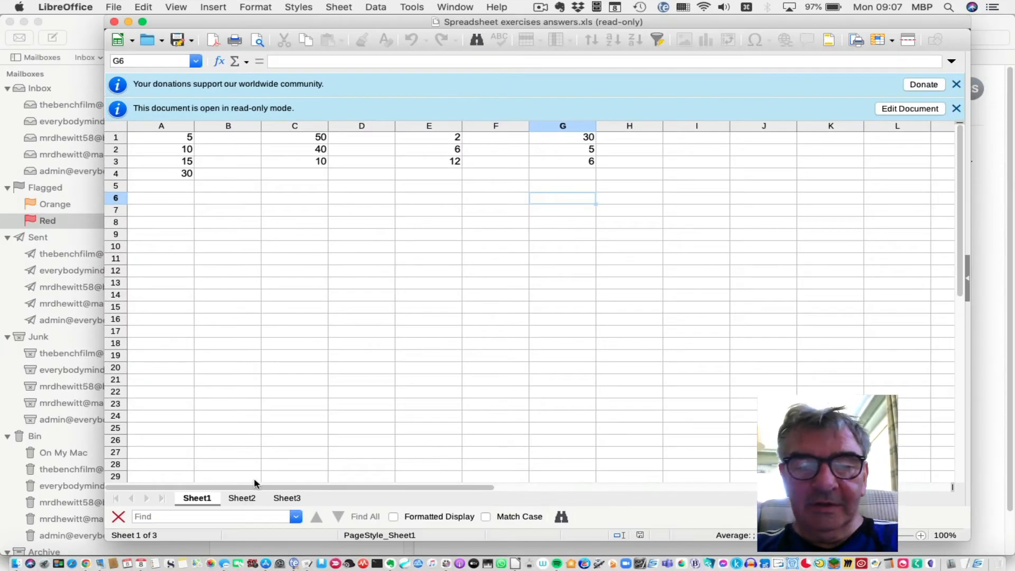
- Show Sheet2 and review the month names from A3 to A14
click(242, 498)
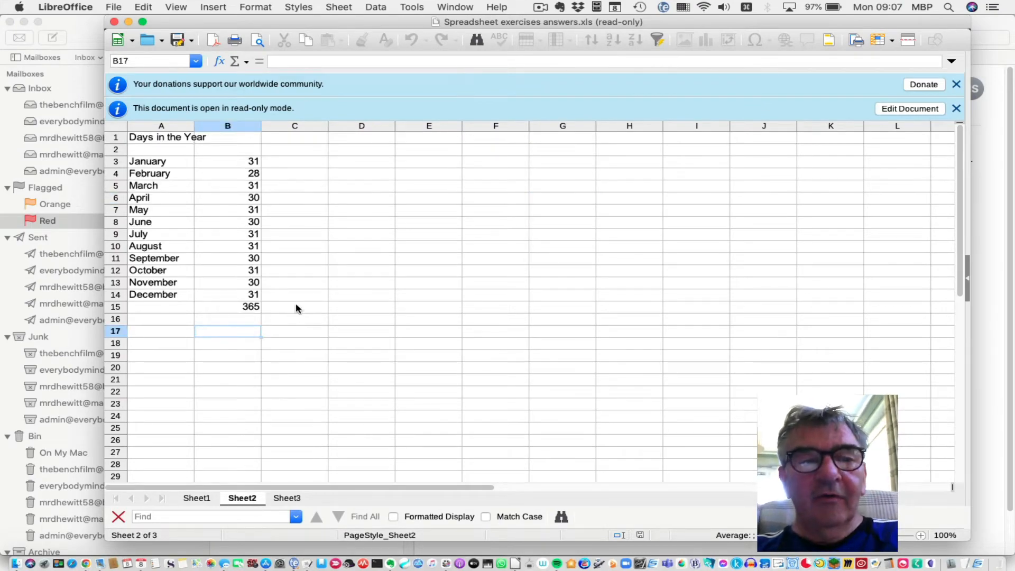
click(155, 163)
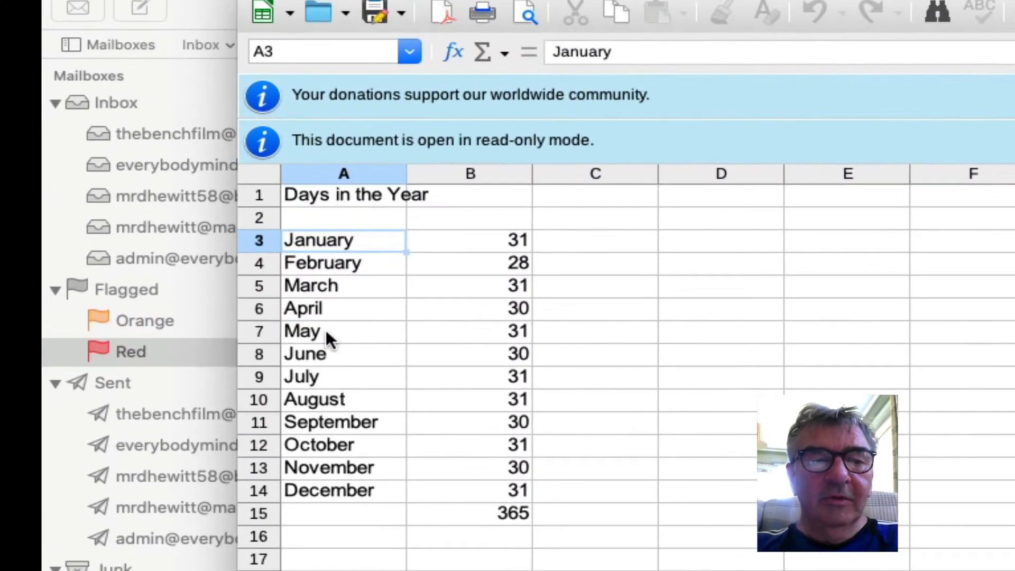
click(151, 210)
click(148, 294)
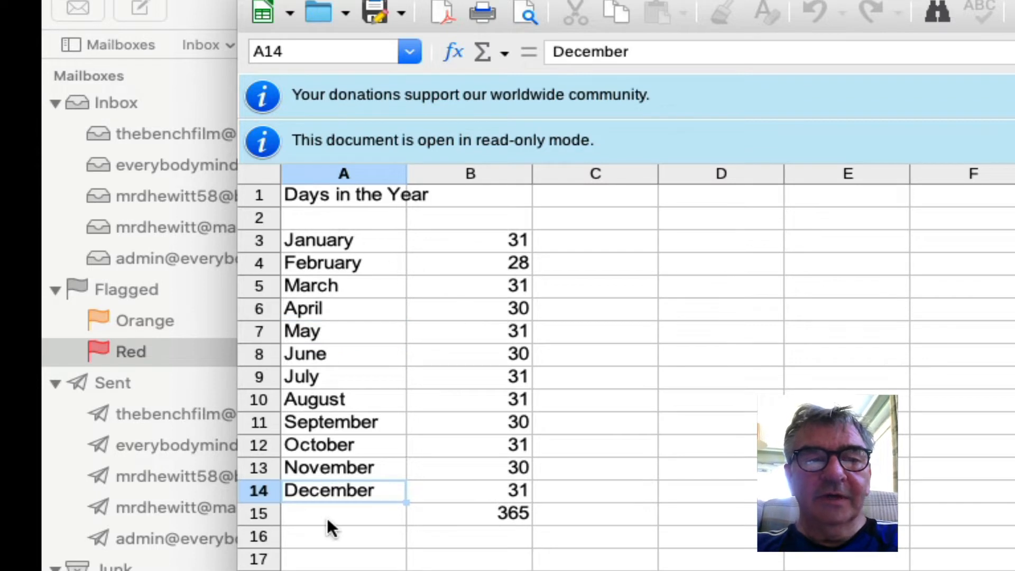
- Review the day counts per month in column B and inspect the year's total formula in B15
click(515, 239)
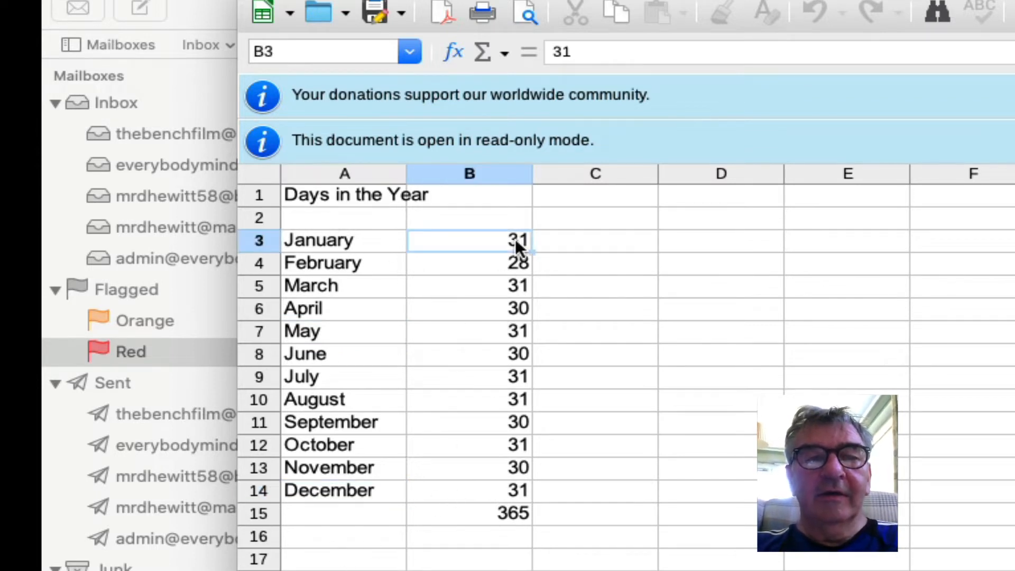
click(512, 261)
click(510, 286)
click(507, 312)
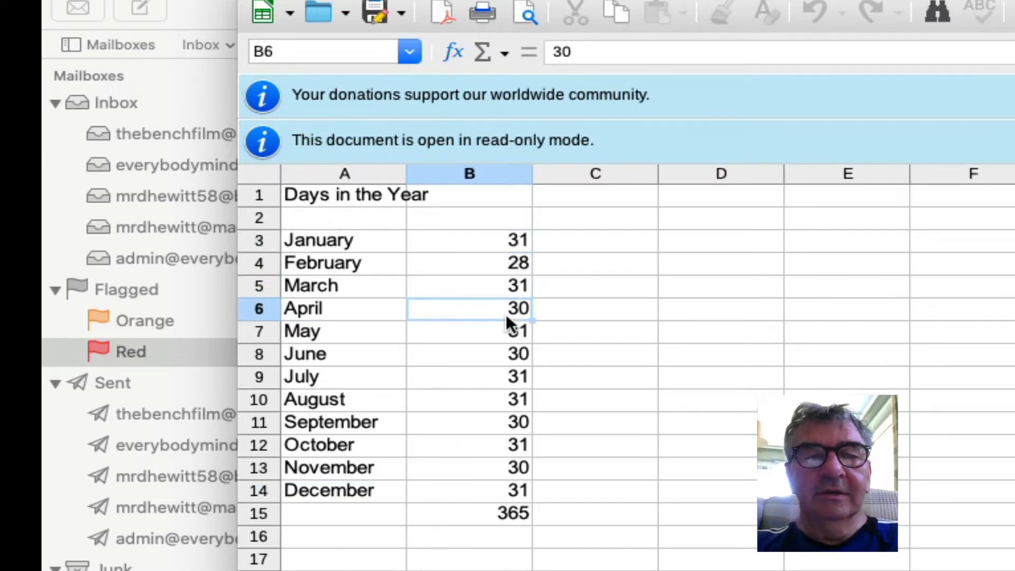
click(509, 420)
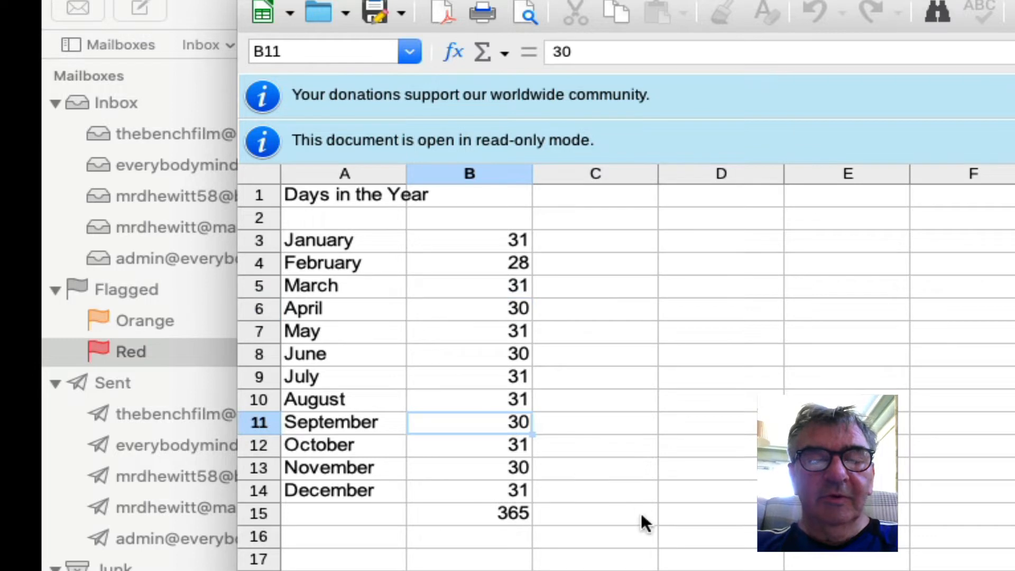
click(507, 513)
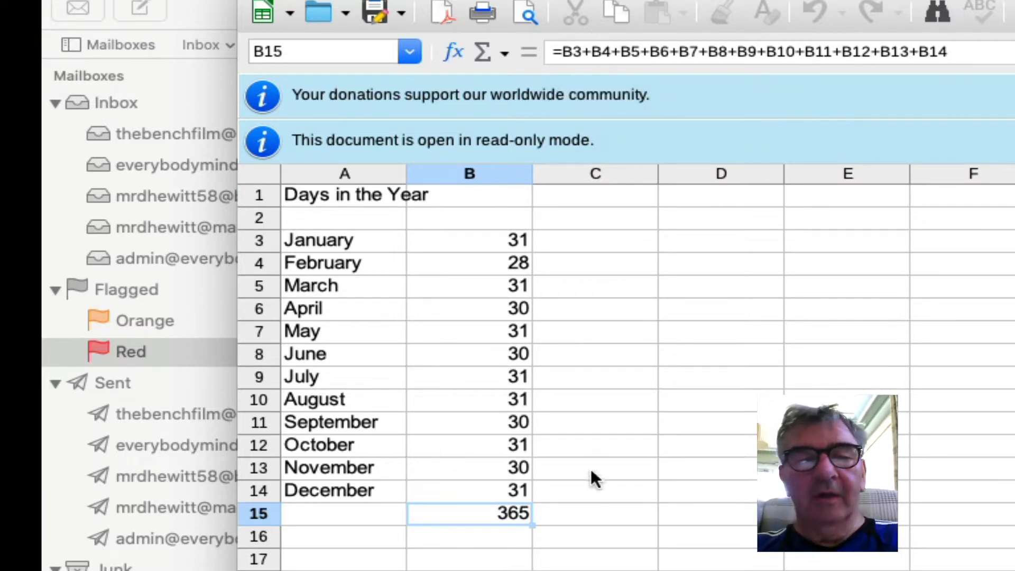
click(626, 564)
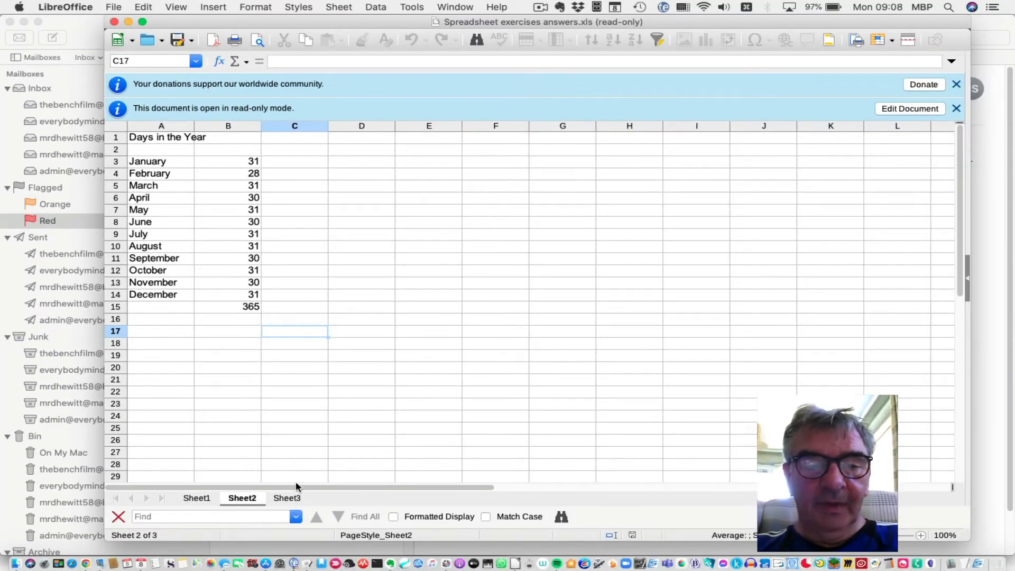
- Show the Shift Tracker on Sheet3 and inspect the total hours formulas in H4 and H5
click(290, 498)
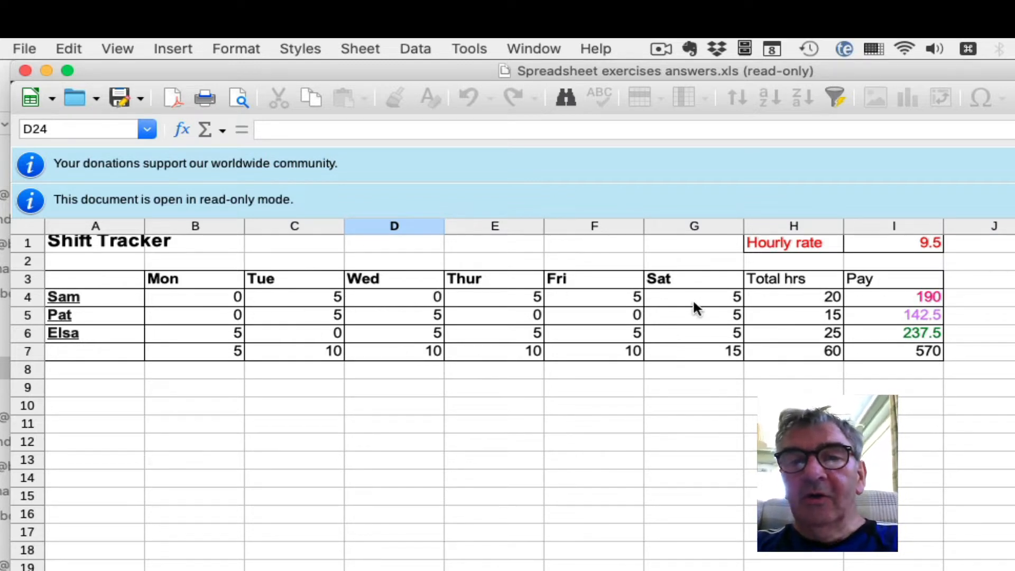
click(823, 297)
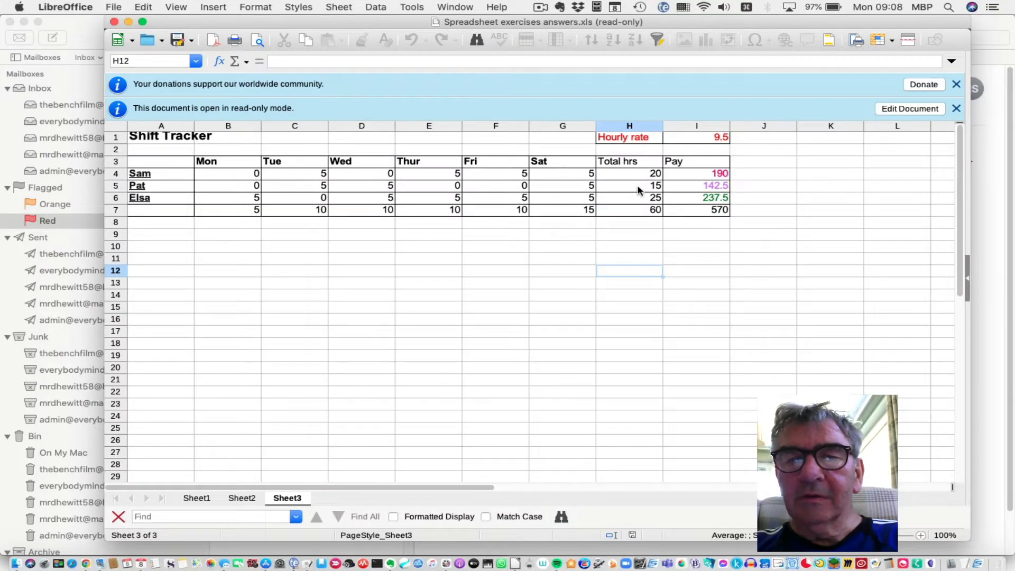
click(807, 321)
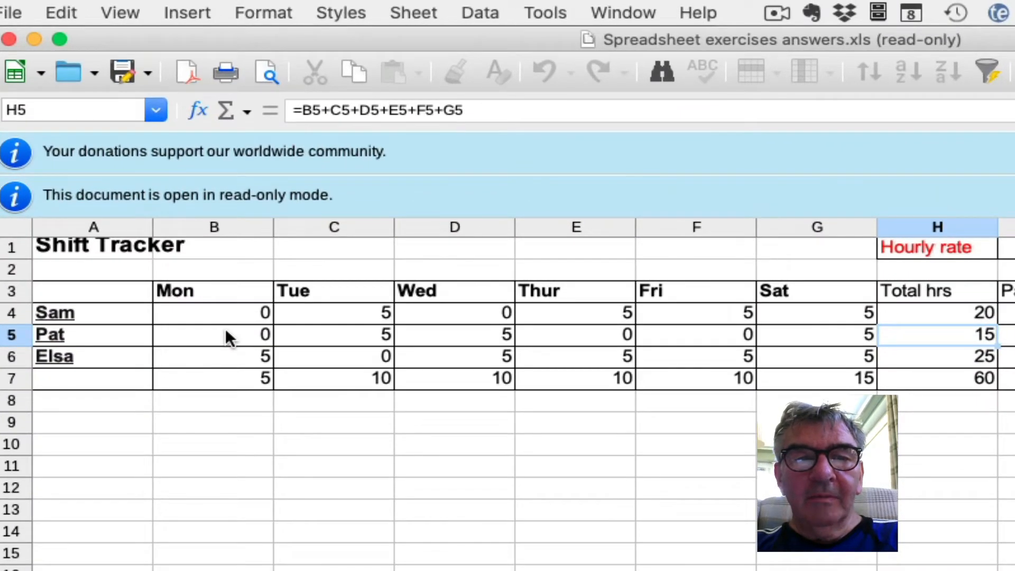
- Trace the row 5 hours from Monday to Saturday, cells B5 to G5, into the total in H5
click(235, 186)
click(312, 185)
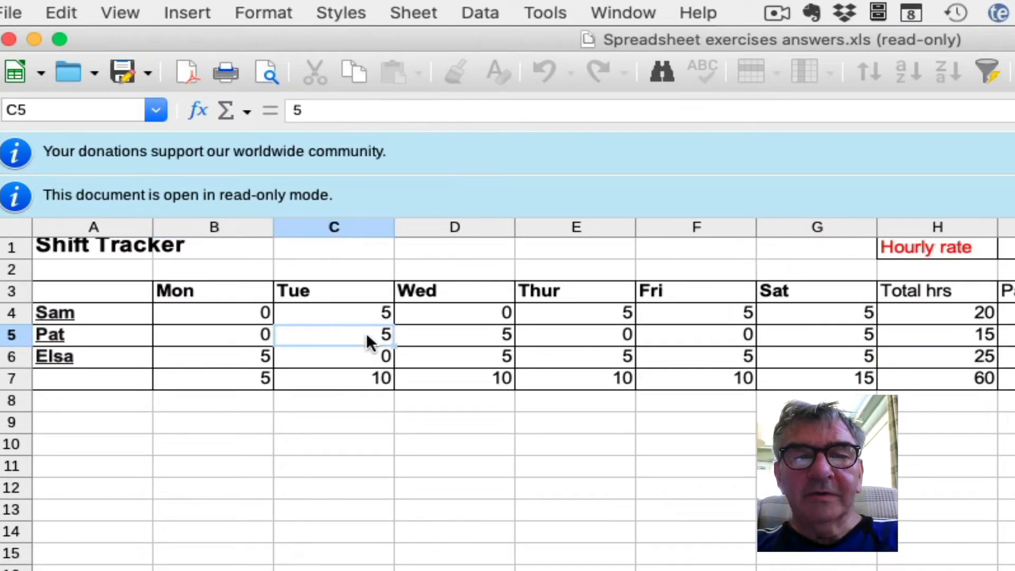
click(451, 336)
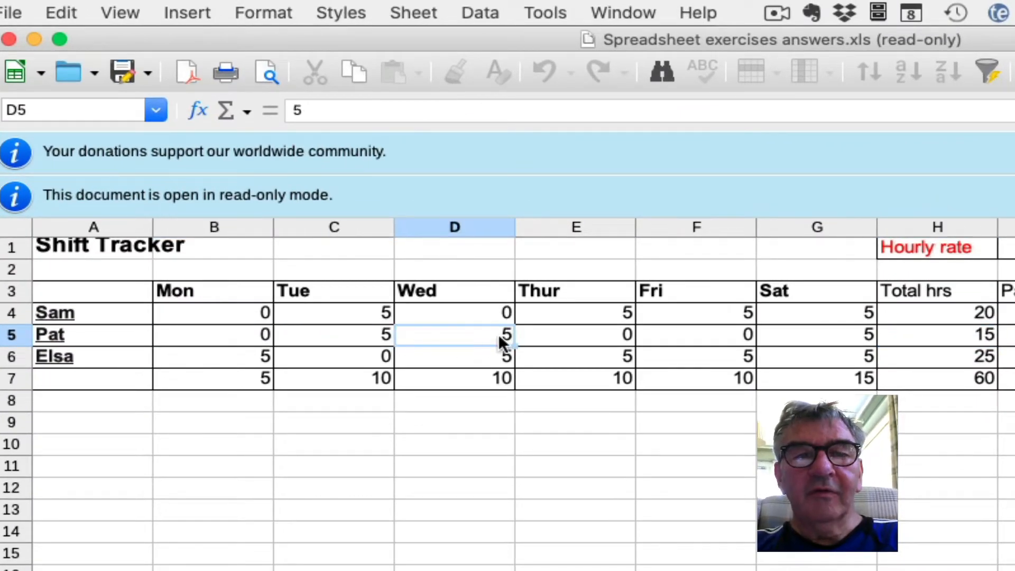
click(574, 337)
click(741, 334)
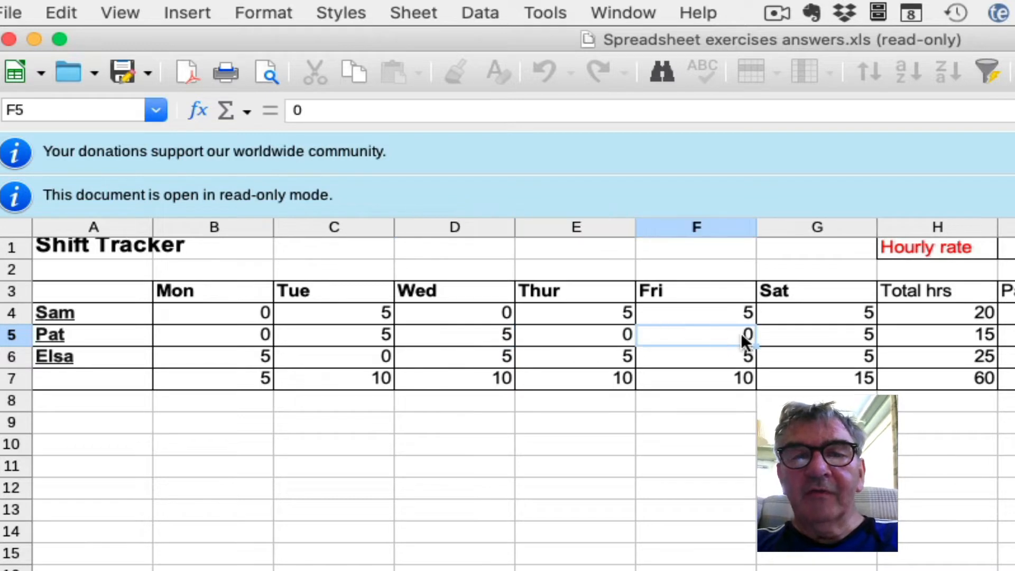
click(813, 334)
click(944, 333)
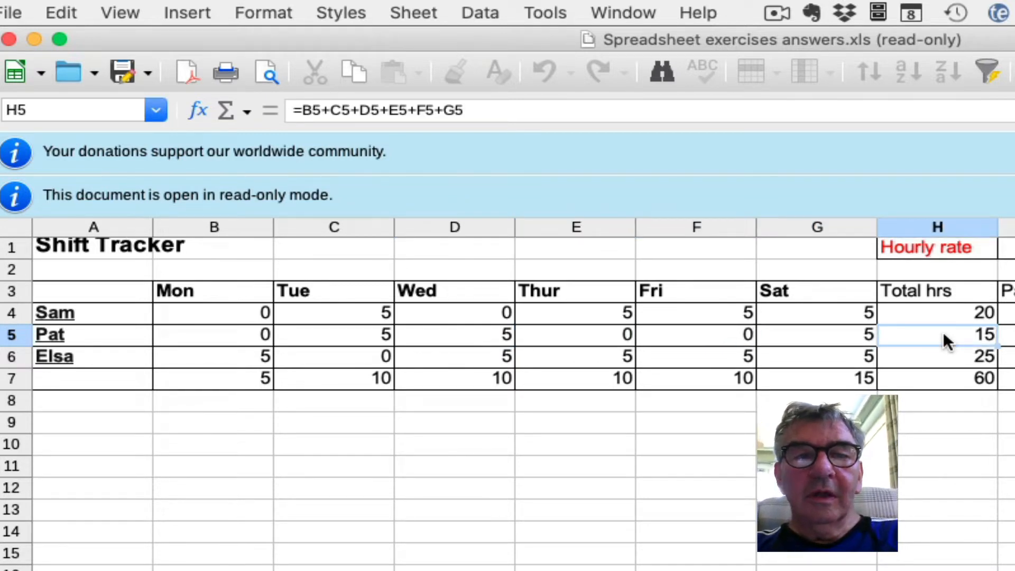
- Inspect the total hours formula in H6 and check how H7 adds up cells H4 to H6
click(944, 358)
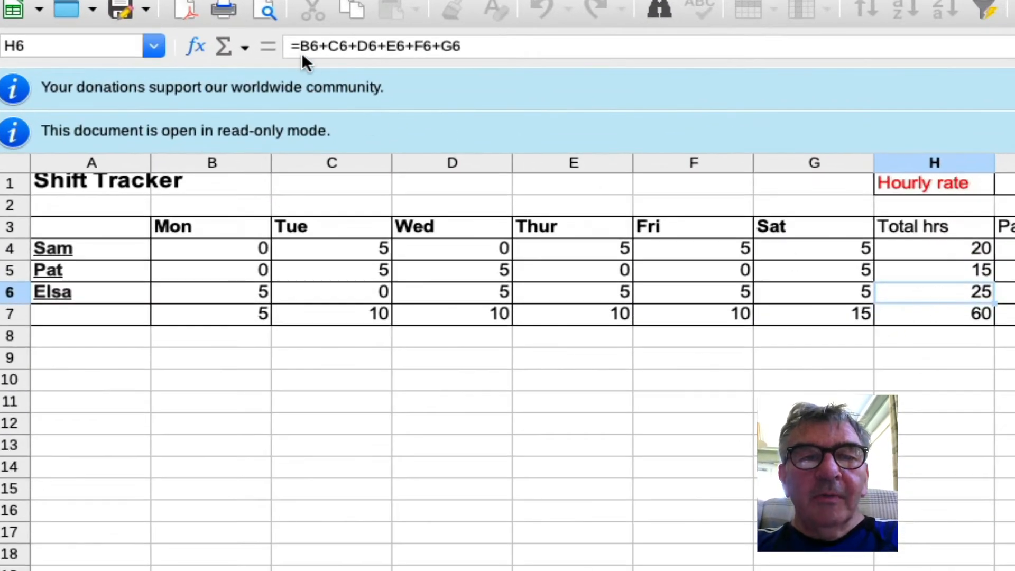
click(949, 314)
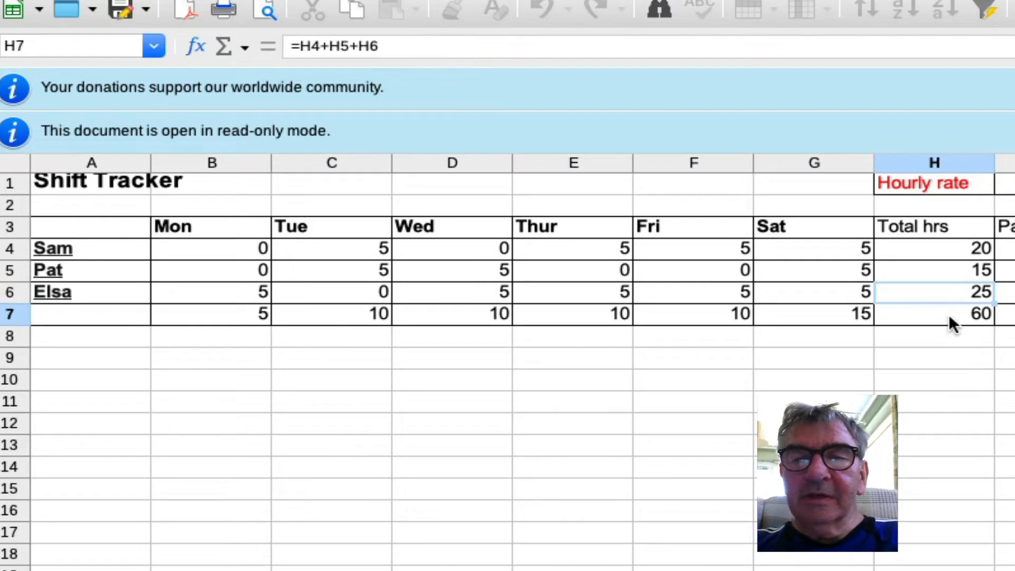
click(941, 365)
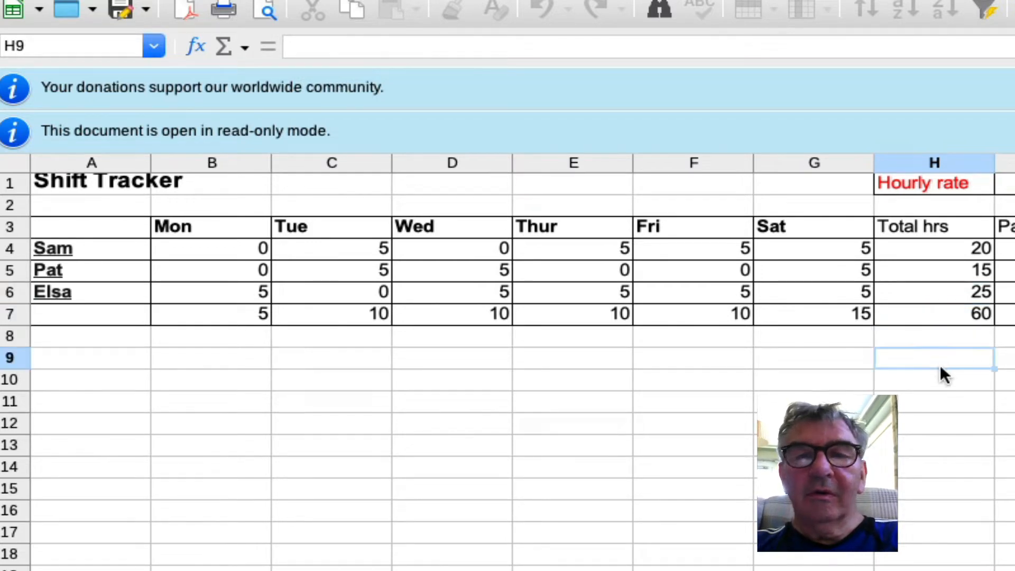
click(955, 244)
click(955, 275)
click(955, 291)
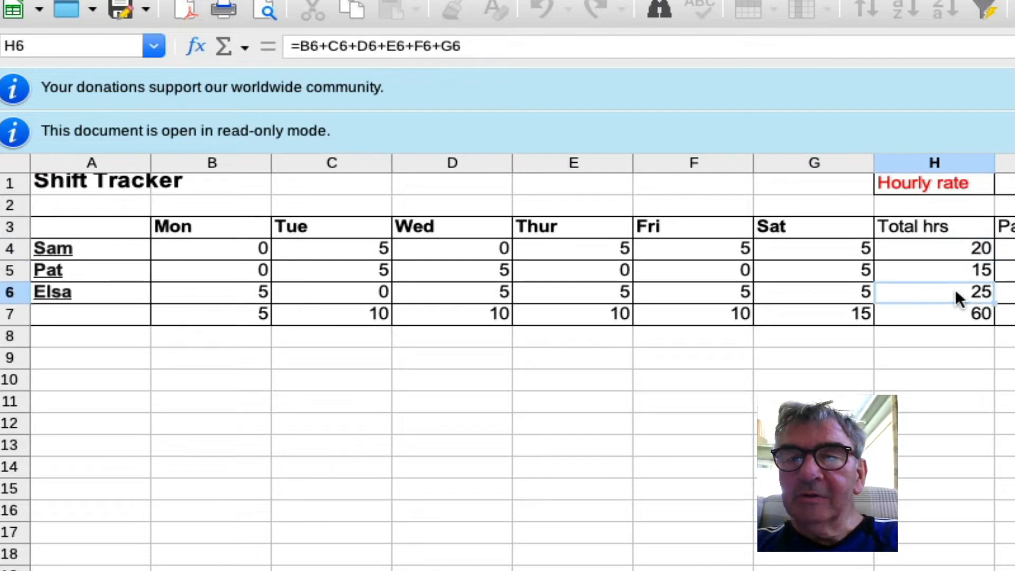
click(957, 313)
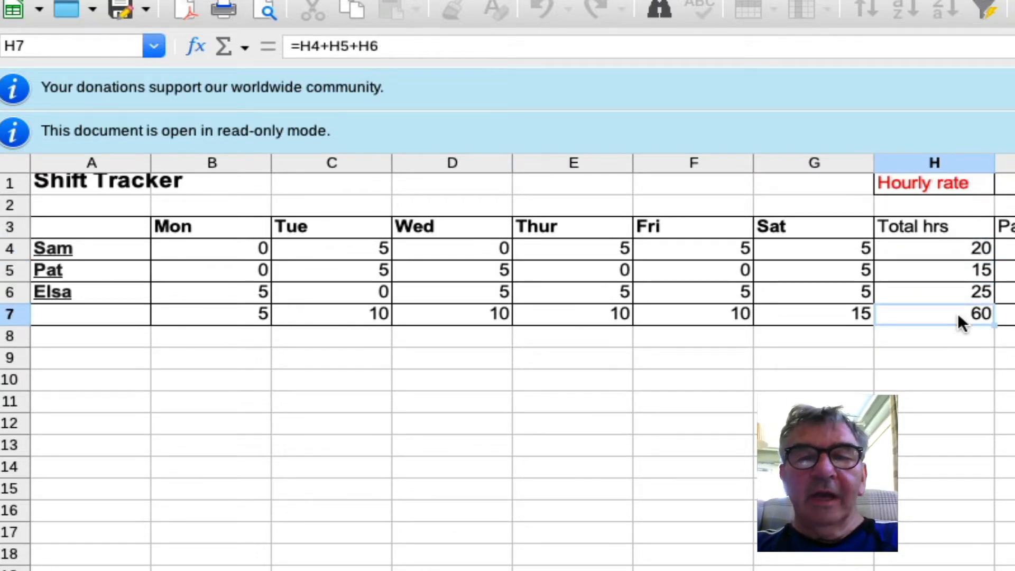
click(989, 360)
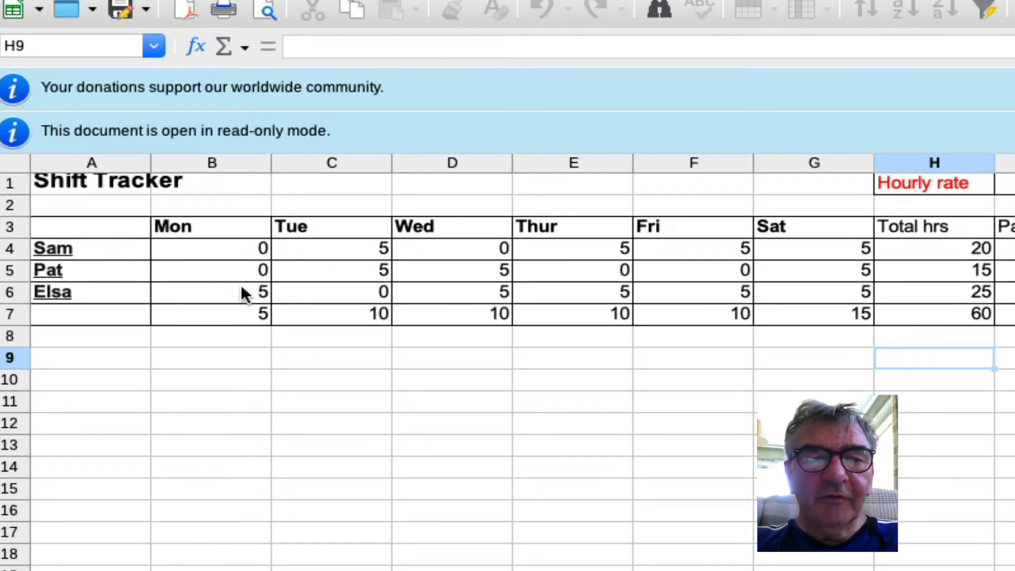
- Inspect the daily hours total formulas across row 7, from Monday in B7 to the overall total in H7
click(237, 312)
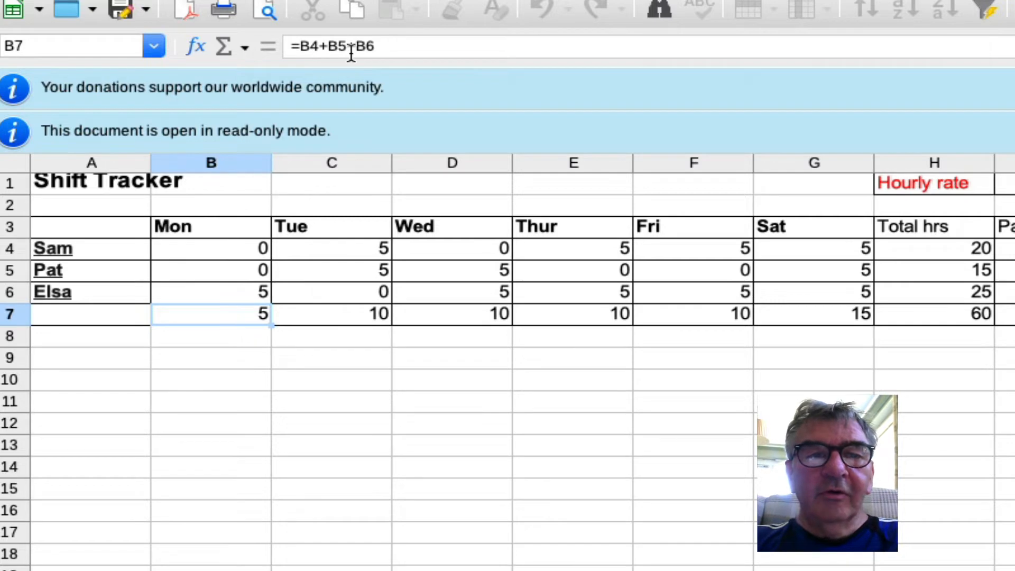
click(339, 315)
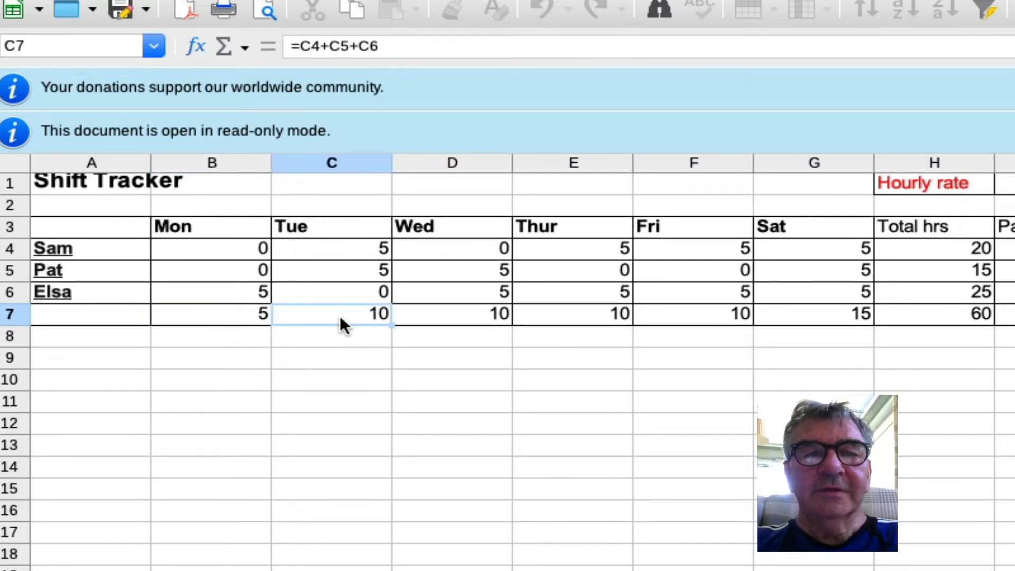
click(450, 312)
click(555, 313)
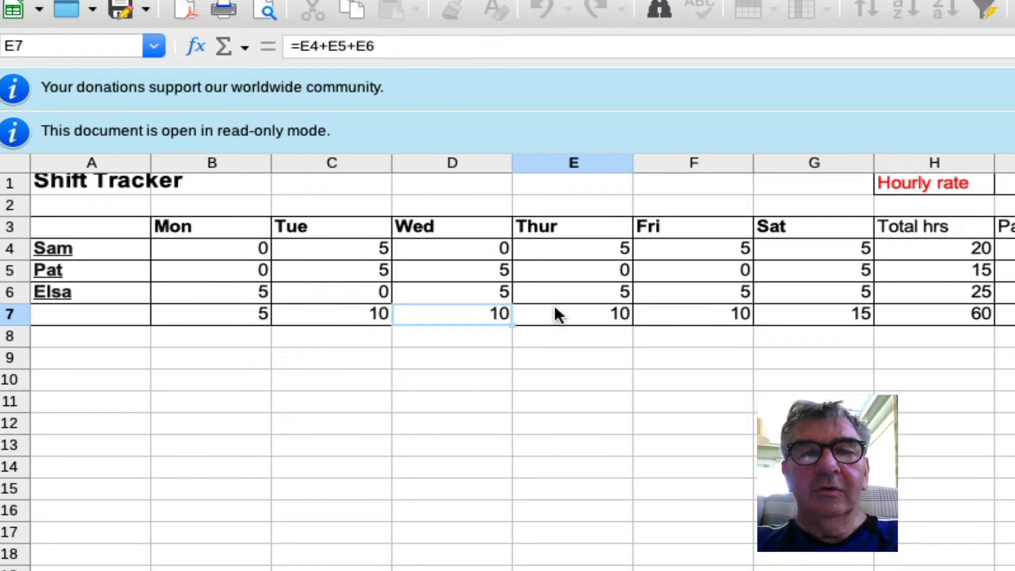
click(664, 309)
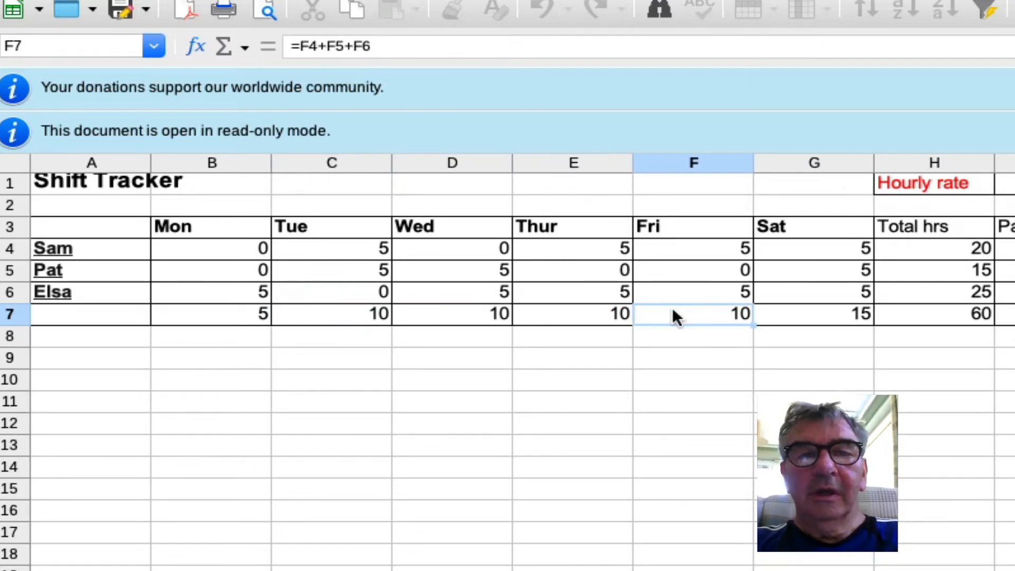
click(808, 317)
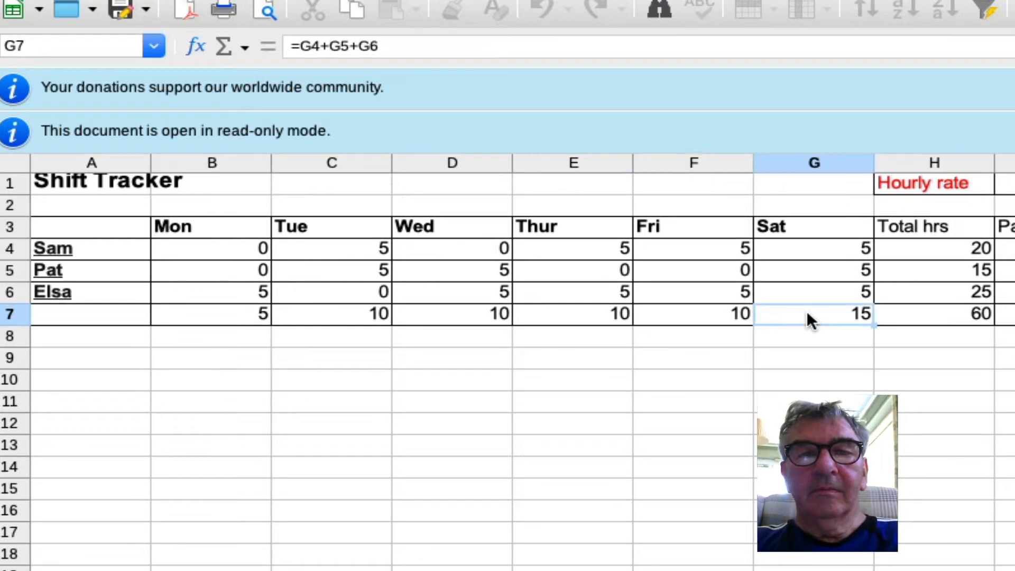
click(901, 316)
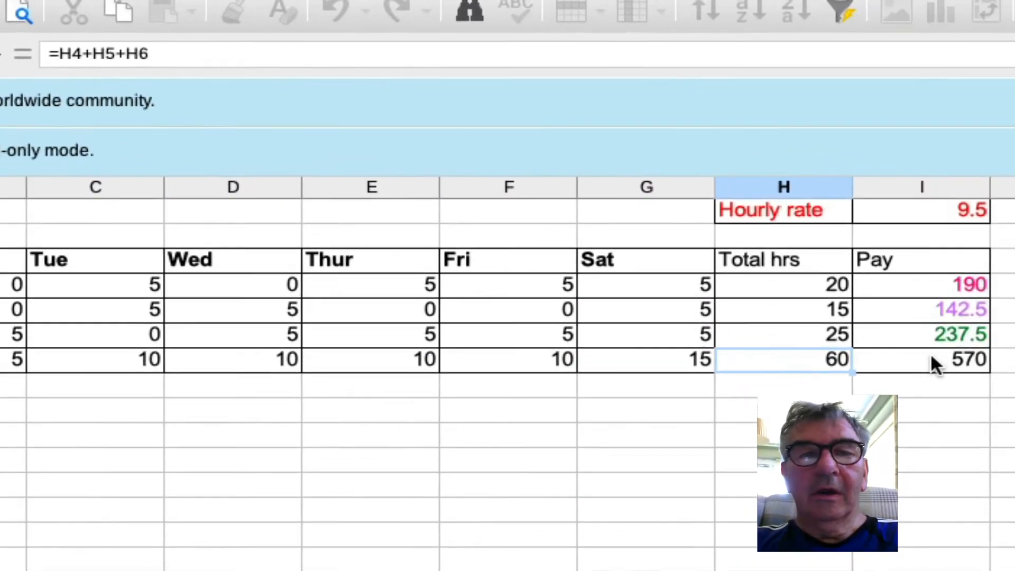
- Inspect the total pay formula in I7 and the individual pay formulas in I4, I5 and I6
click(932, 358)
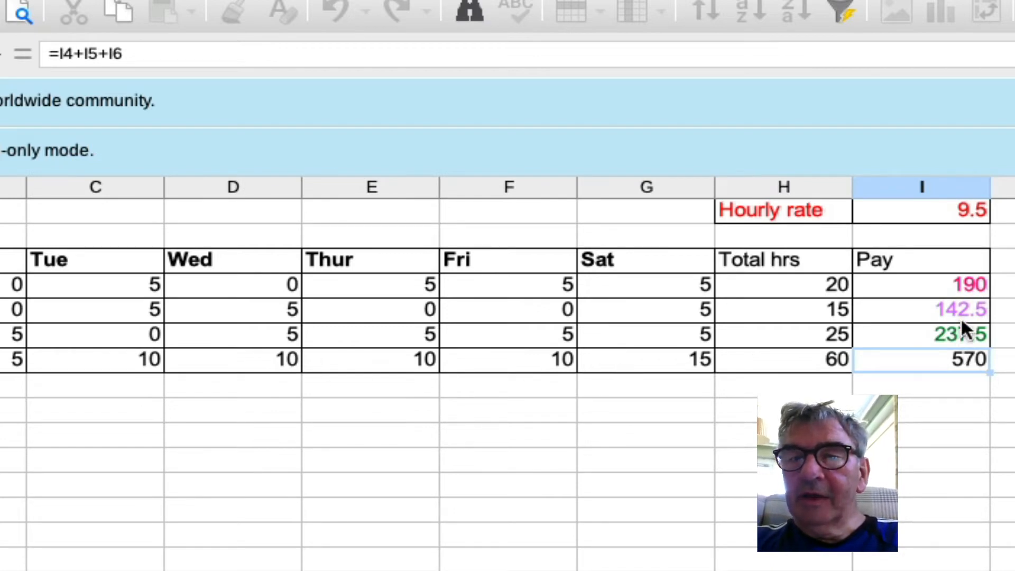
click(974, 281)
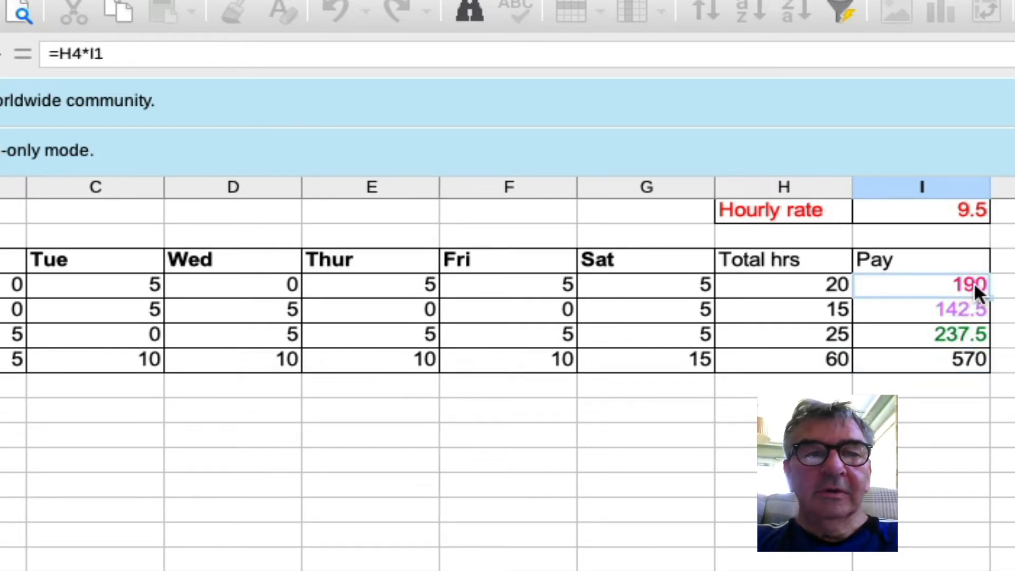
click(973, 306)
click(972, 330)
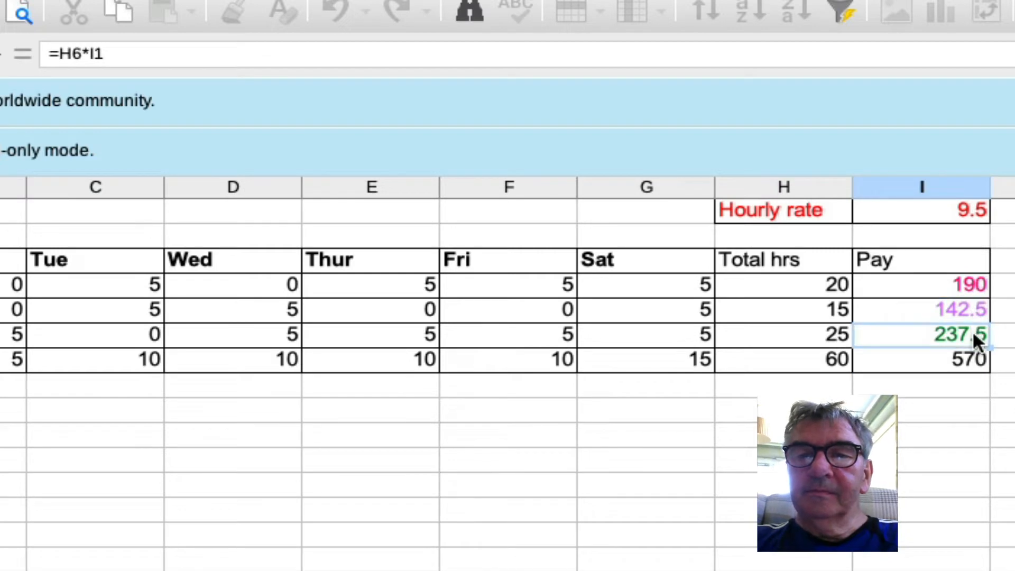
click(972, 439)
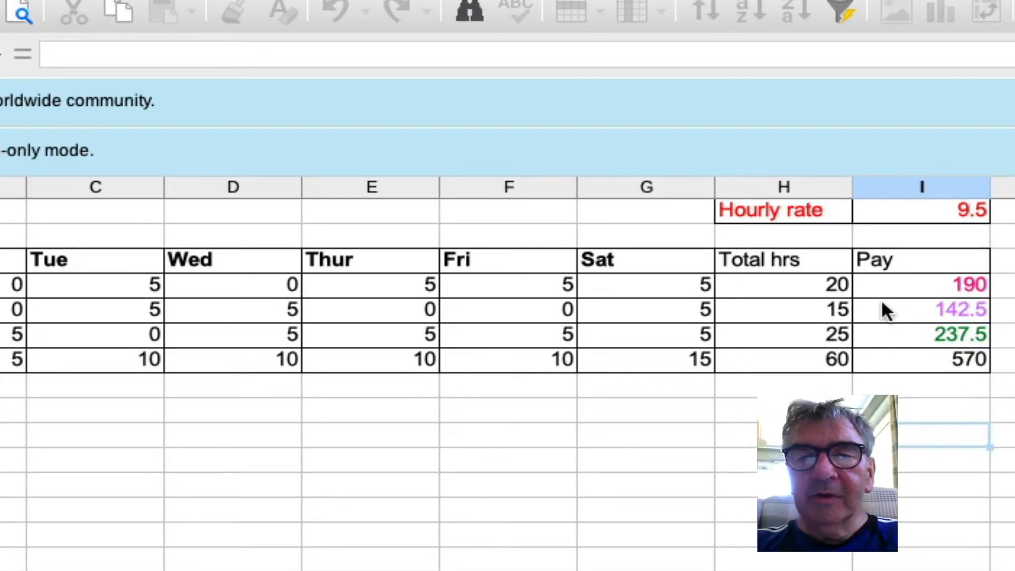
- Recheck how I4, I5 and I6 multiply each person's total hours by the hourly rate in I1, ending on the total in I7
click(931, 280)
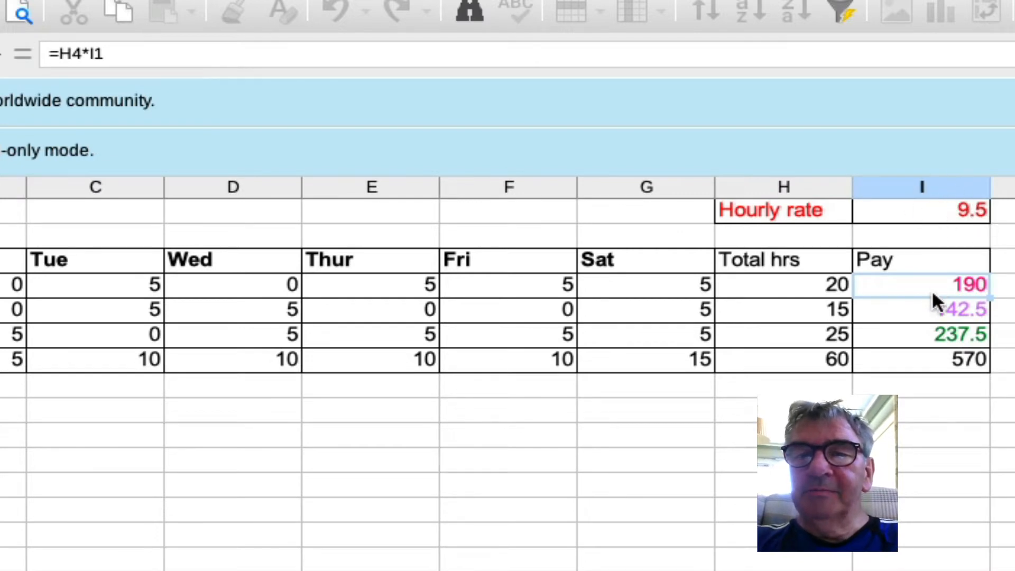
click(941, 459)
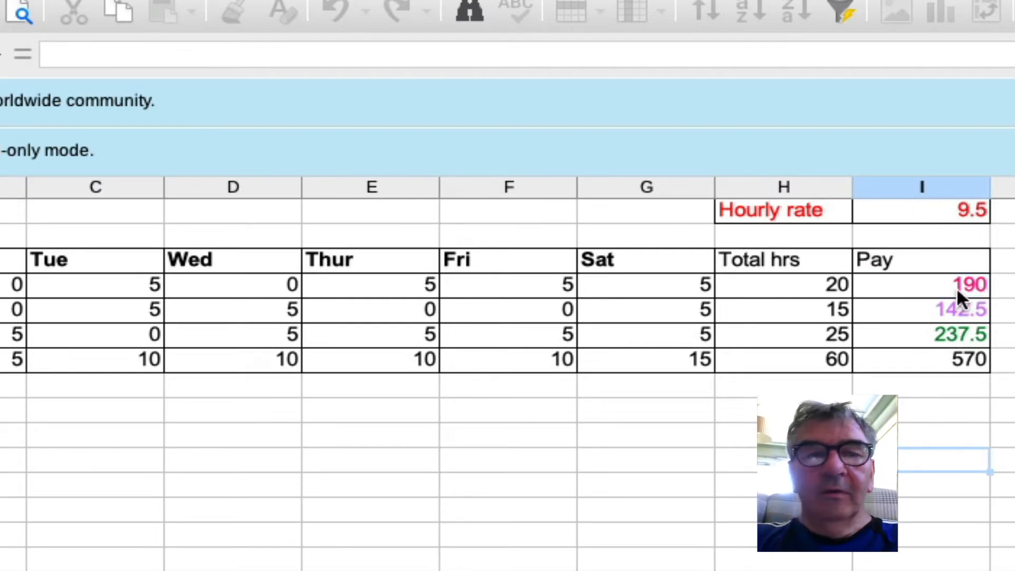
click(956, 288)
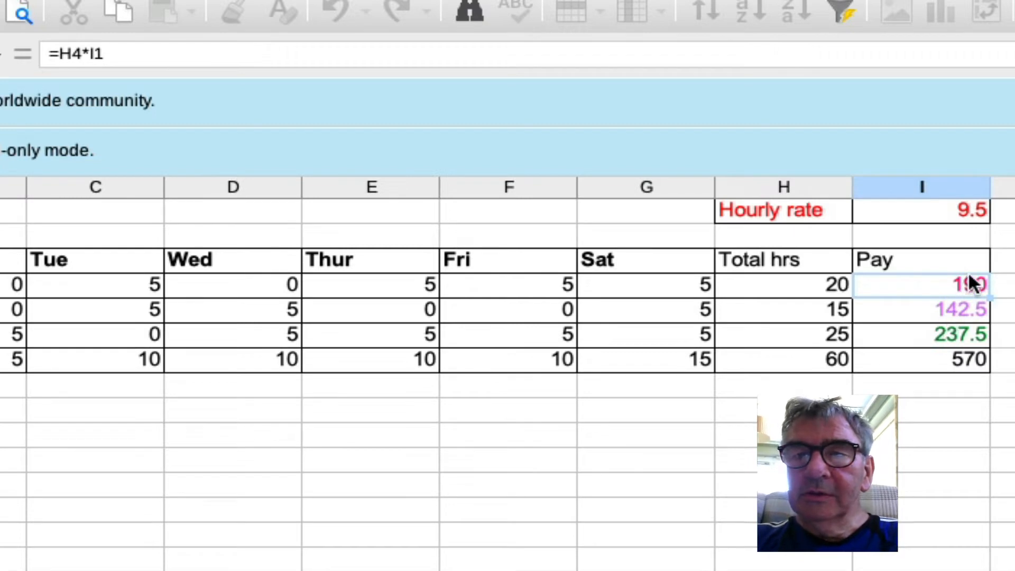
click(969, 313)
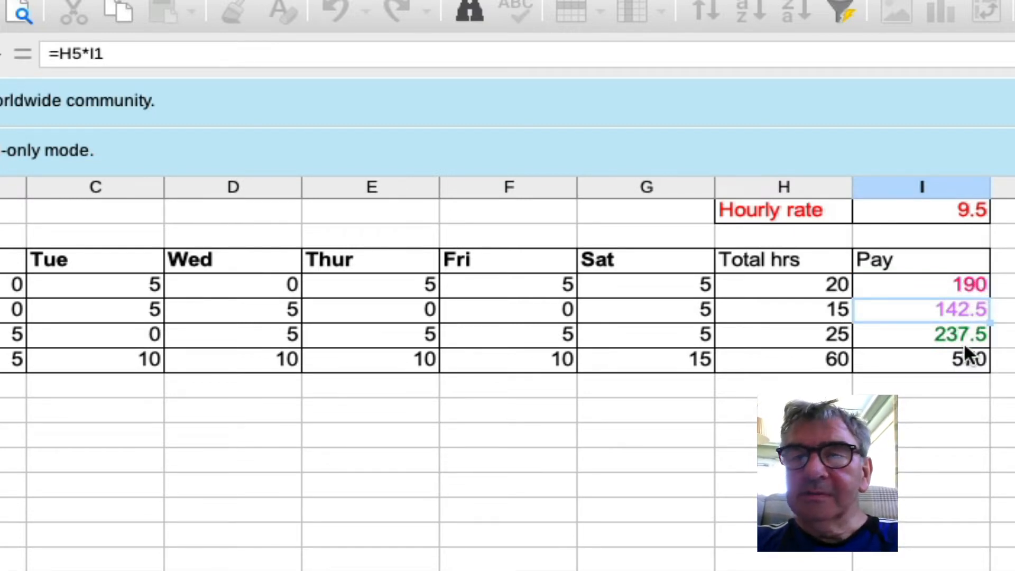
click(969, 329)
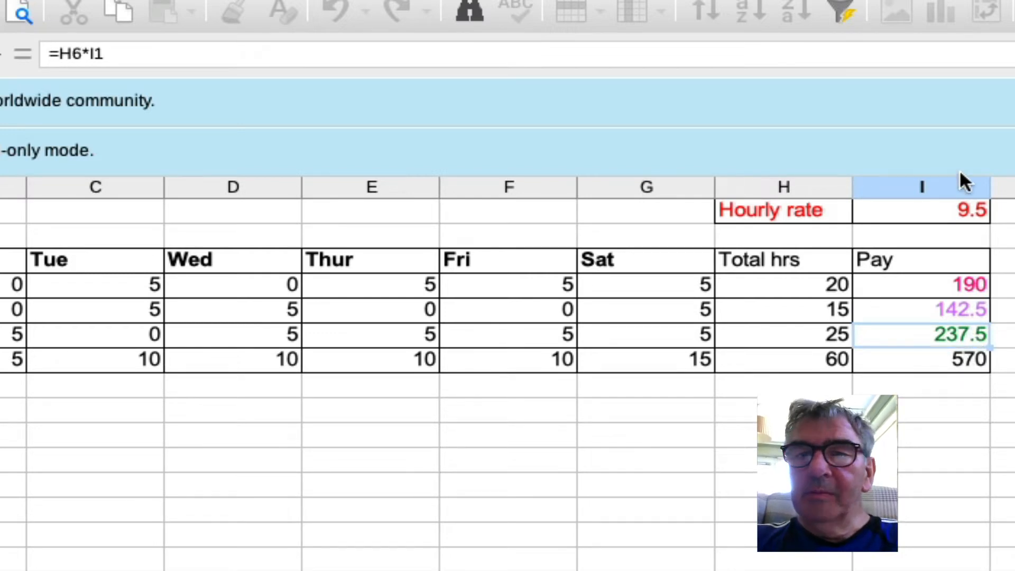
click(948, 360)
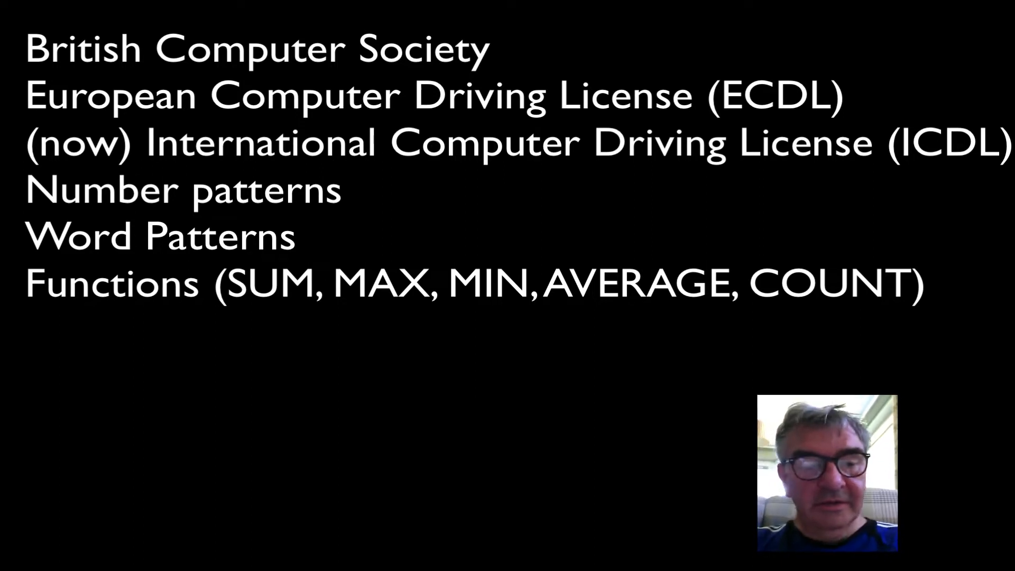
key(Right)
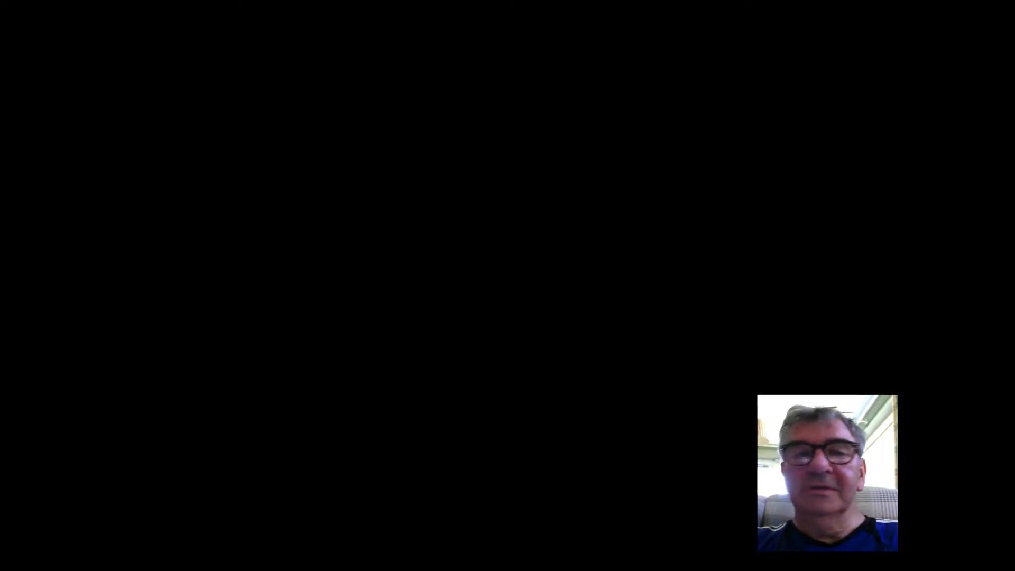
- Switch to Chrome and search Google for "british computer society"
key(super+Tab)
text(b)
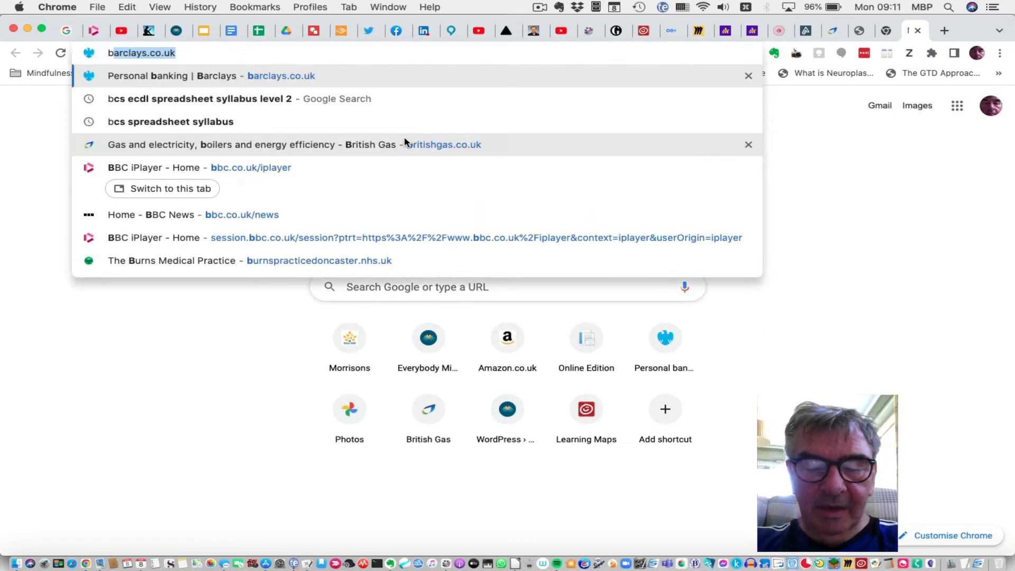
text(riti)
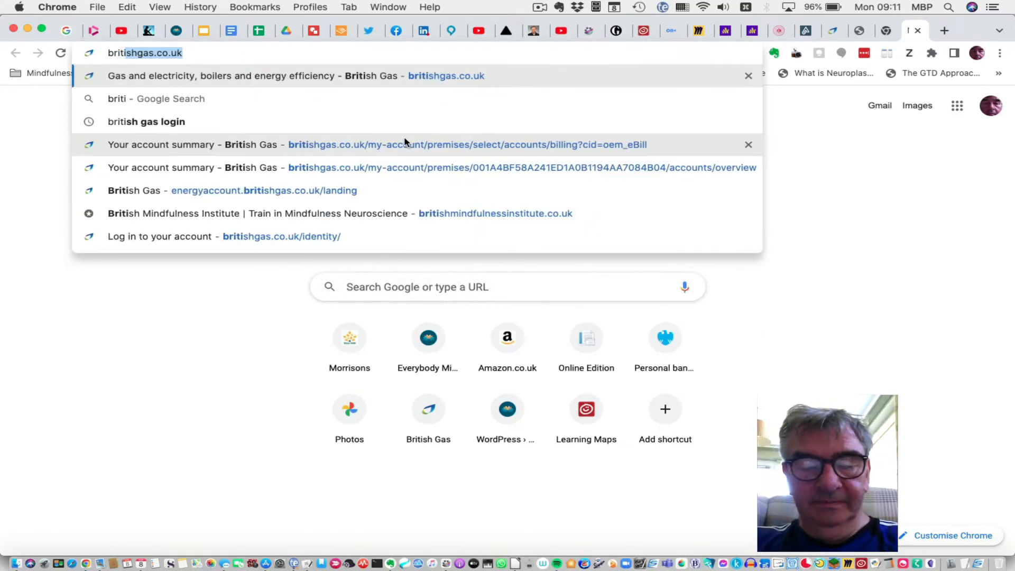
text(sh computer )
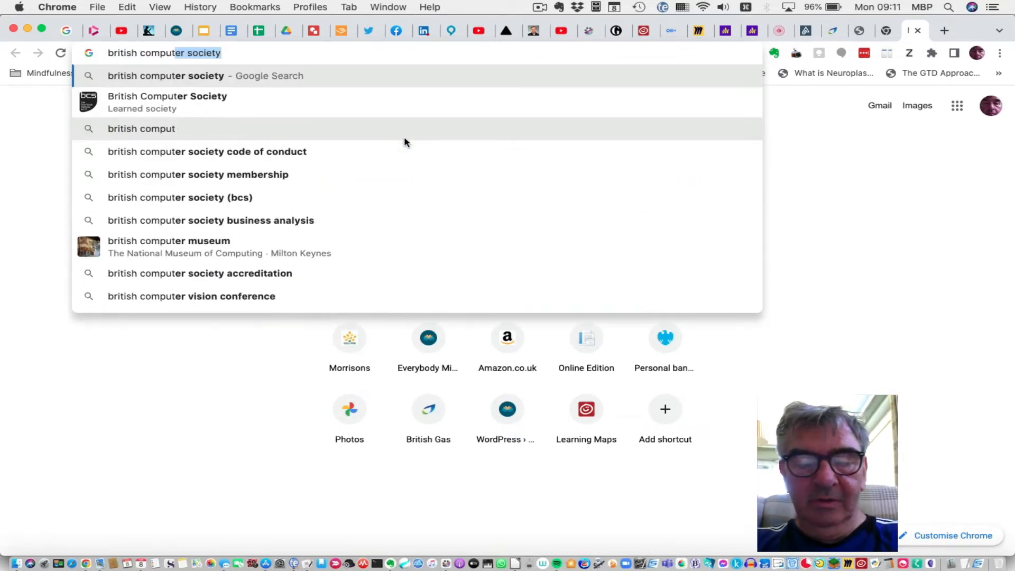
text(society)
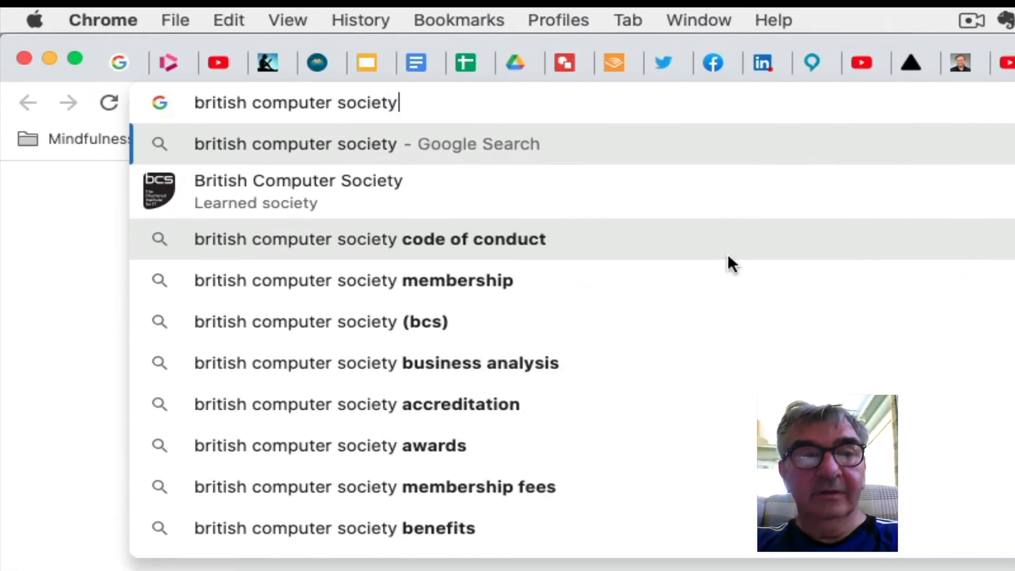
key(Return)
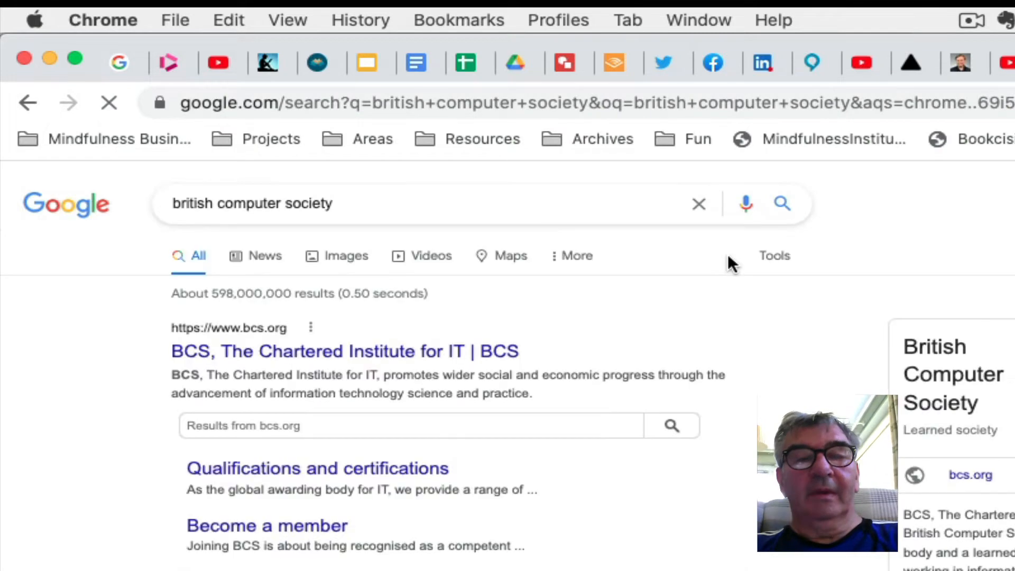
- Open the BCS, The Chartered Institute for IT website and go to its Digital literacy qualifications page
click(331, 352)
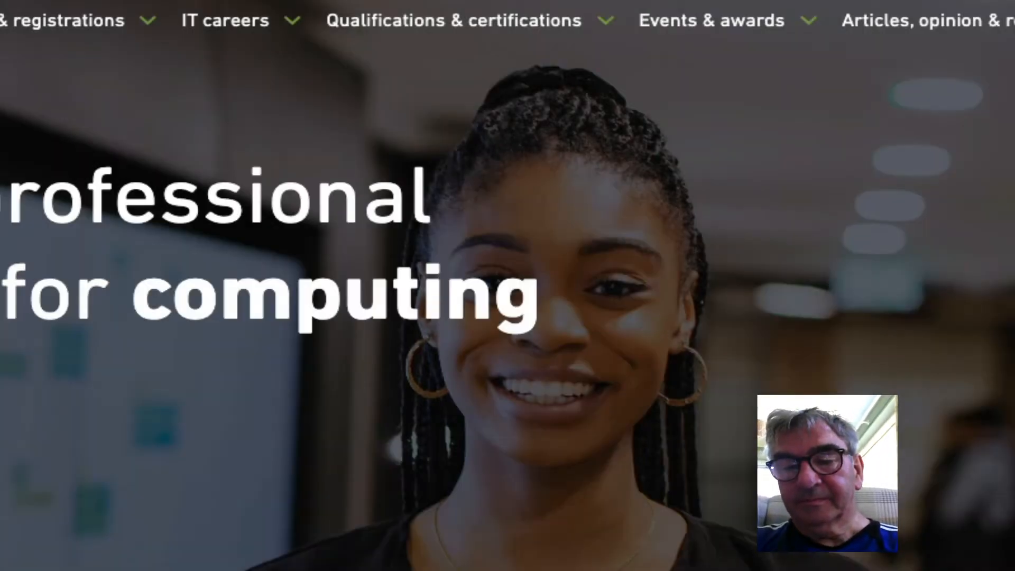
click(603, 25)
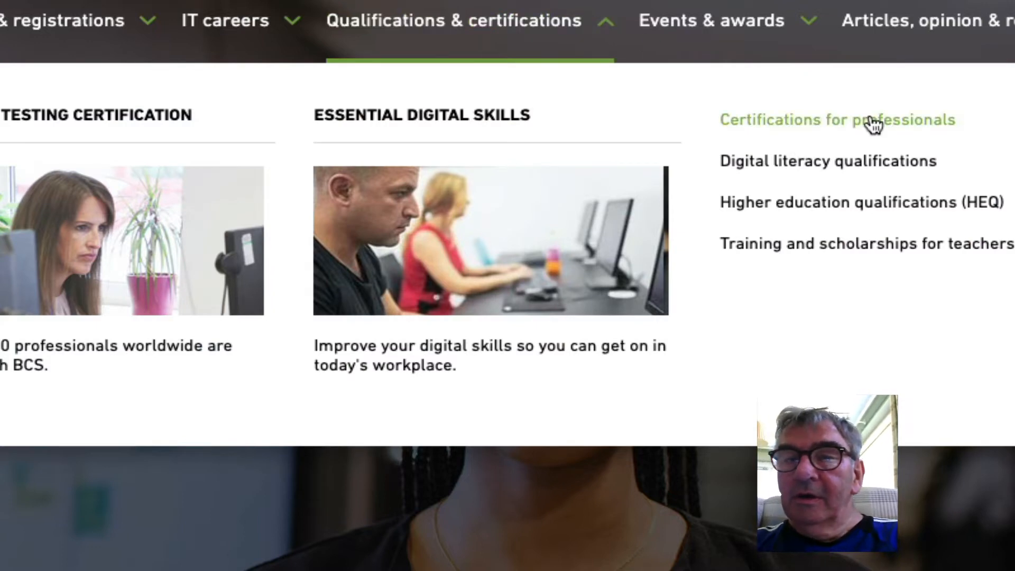
click(927, 166)
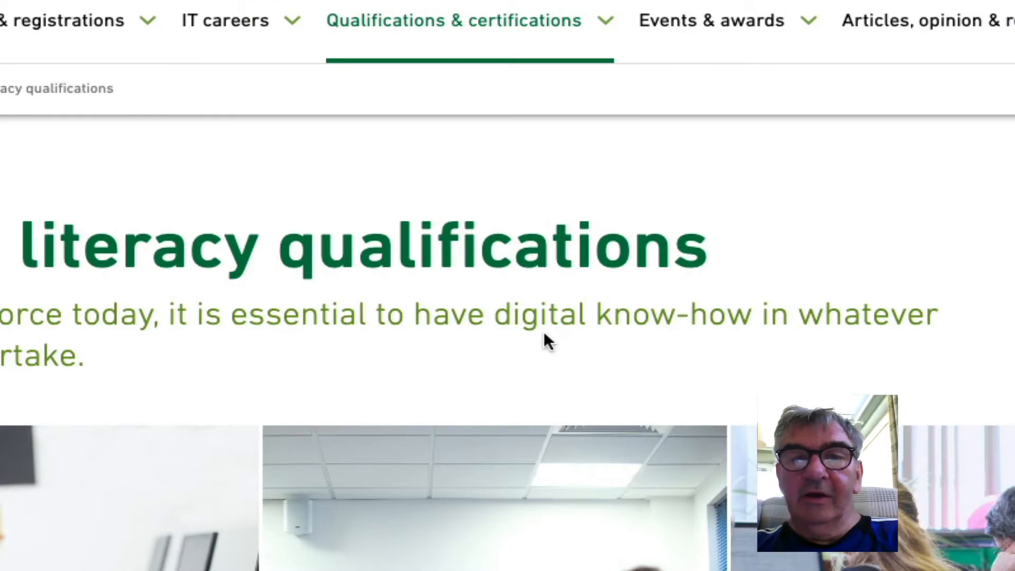
- Find the list of courses, expand the Intermediate IT entry and review its description
scroll(544, 332, down, 10)
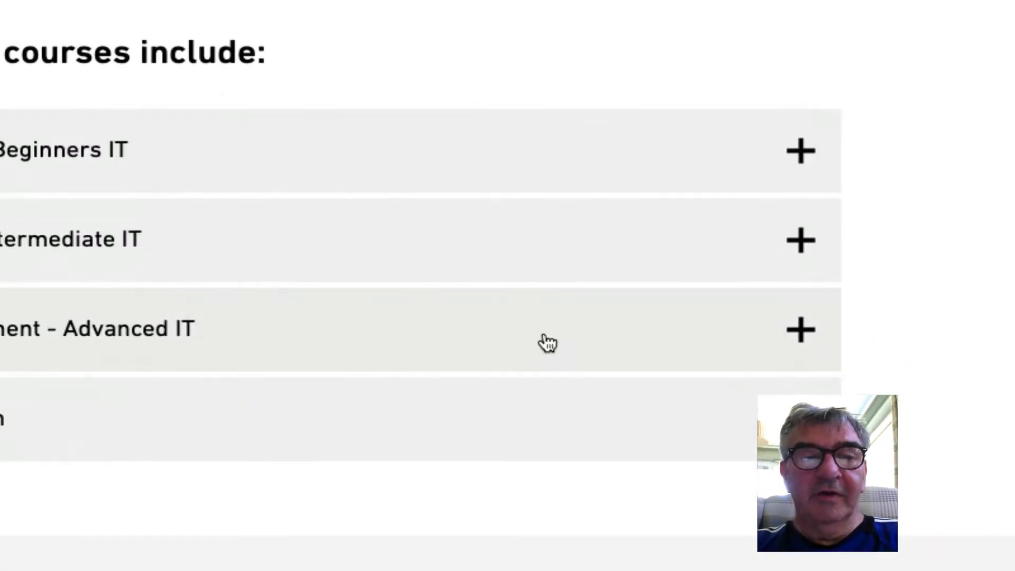
scroll(321, 431, down, 2)
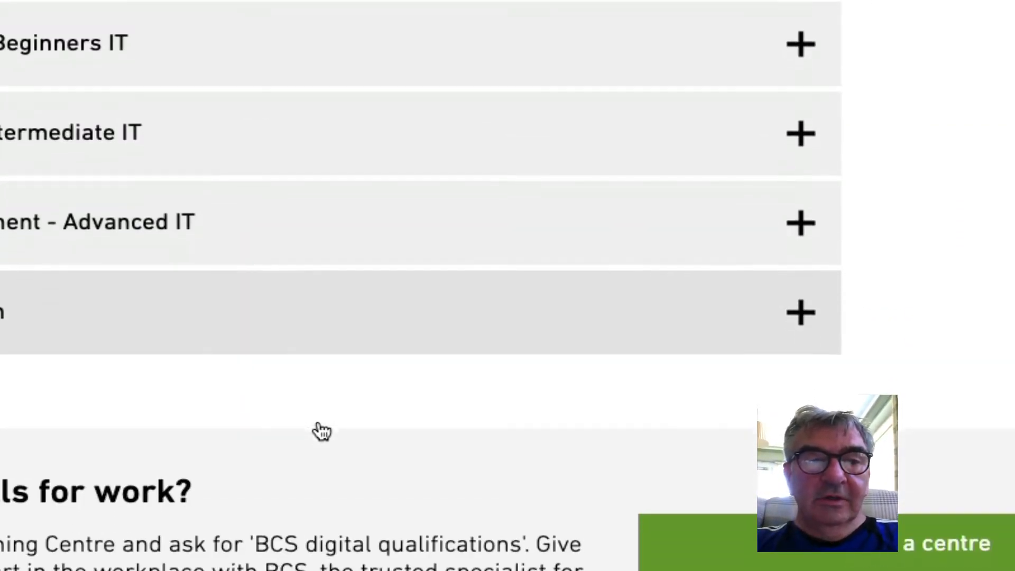
scroll(349, 360, down, 1)
scroll(349, 360, up, 1)
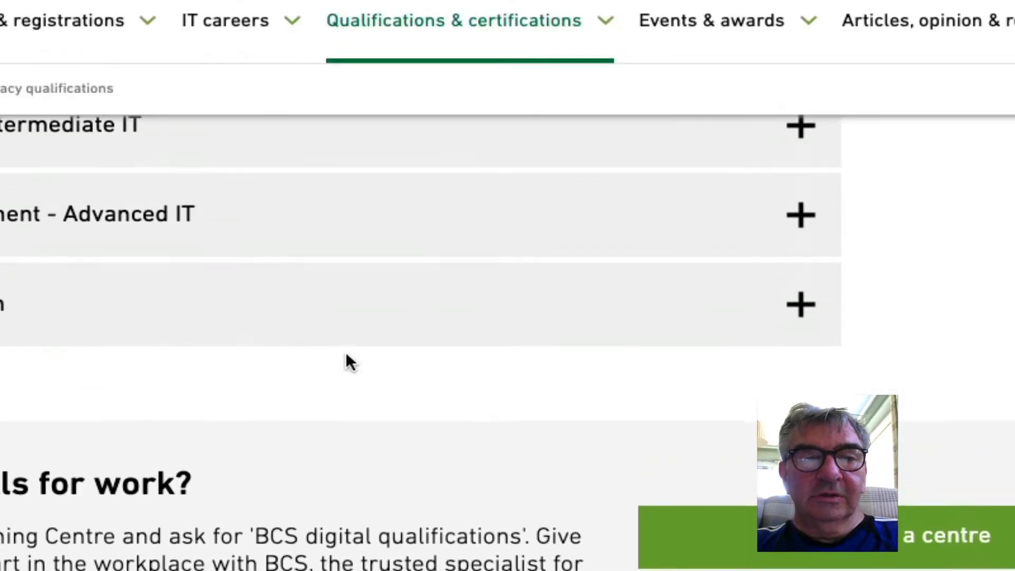
scroll(348, 357, up, 3)
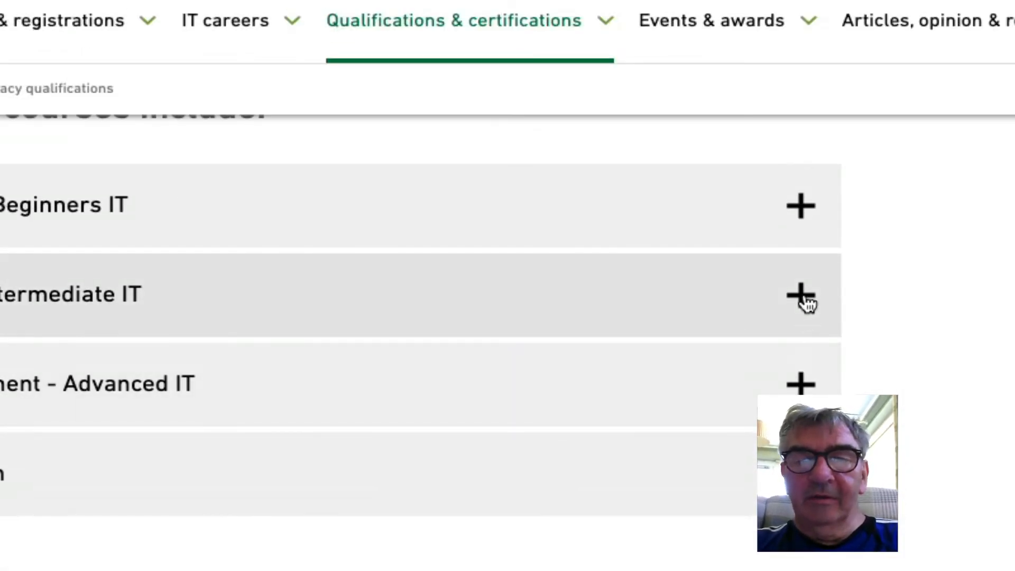
click(808, 303)
scroll(968, 379, down, 5)
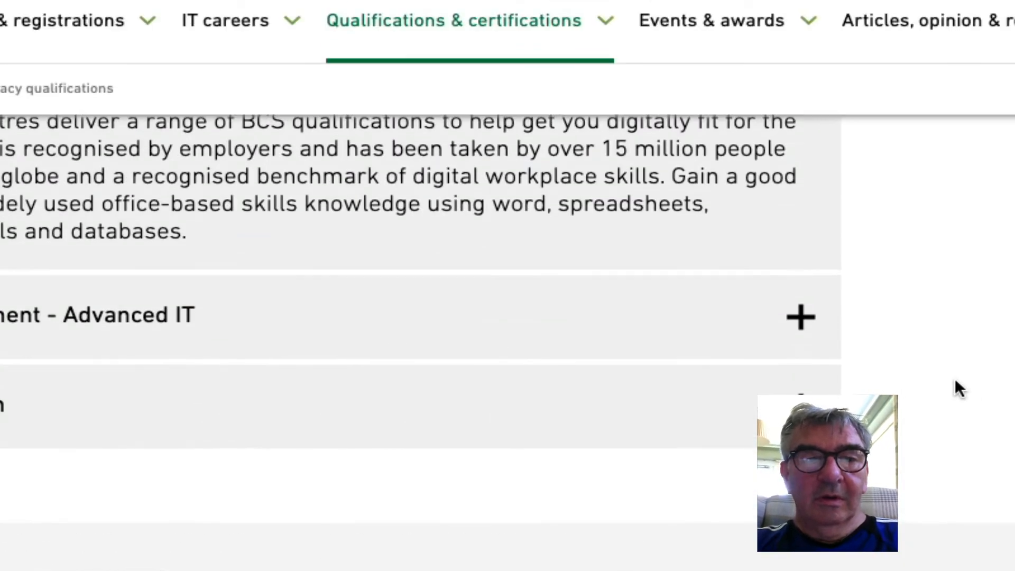
scroll(957, 382, up, 5)
scroll(951, 348, down, 1)
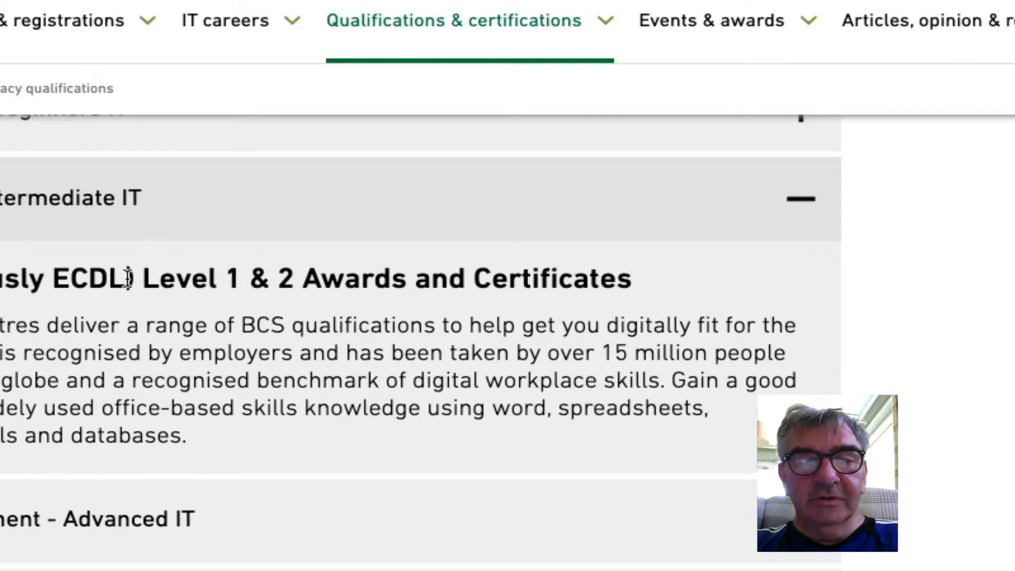
- Highlight "ECDL" and then "2 Awards" in the Level 1 & 2 Awards and Certificates heading
drag(127, 280, 52, 290)
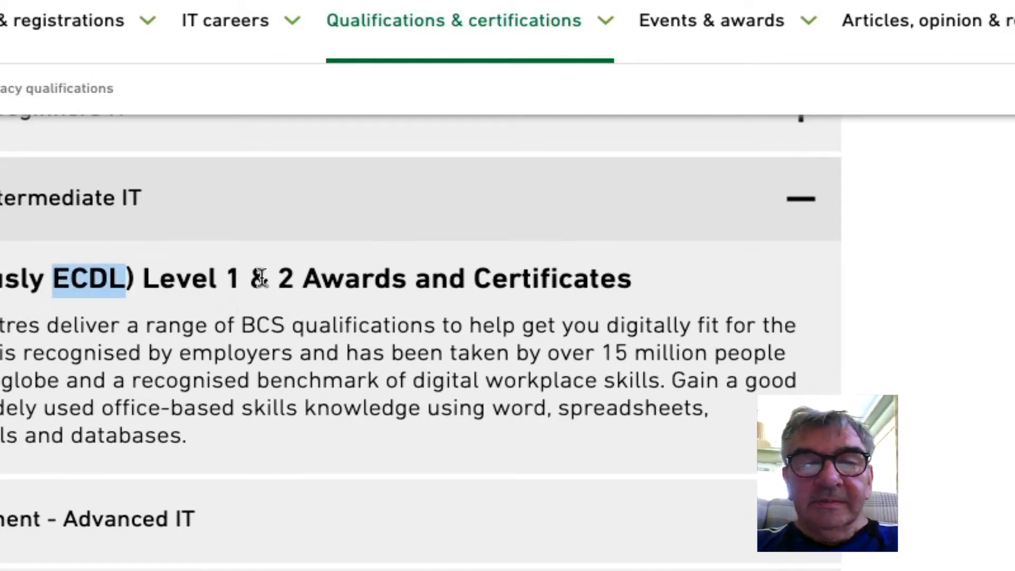
drag(279, 280, 409, 288)
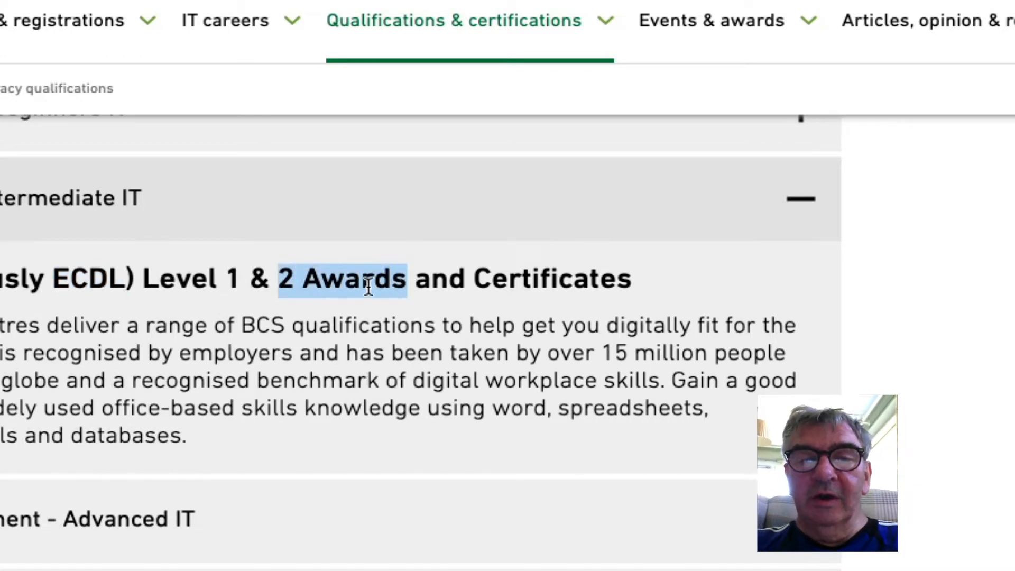
click(320, 293)
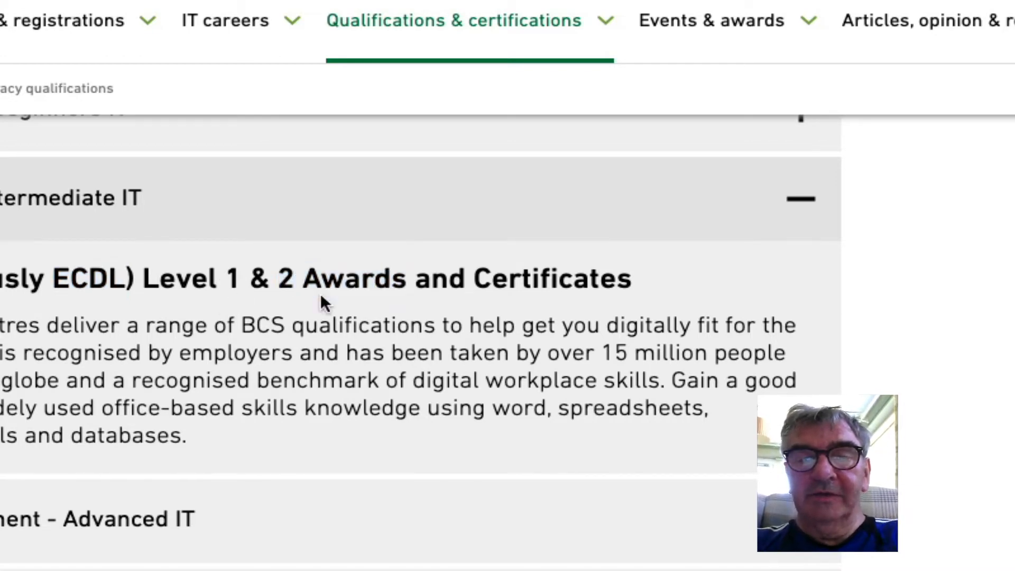
drag(405, 279, 286, 284)
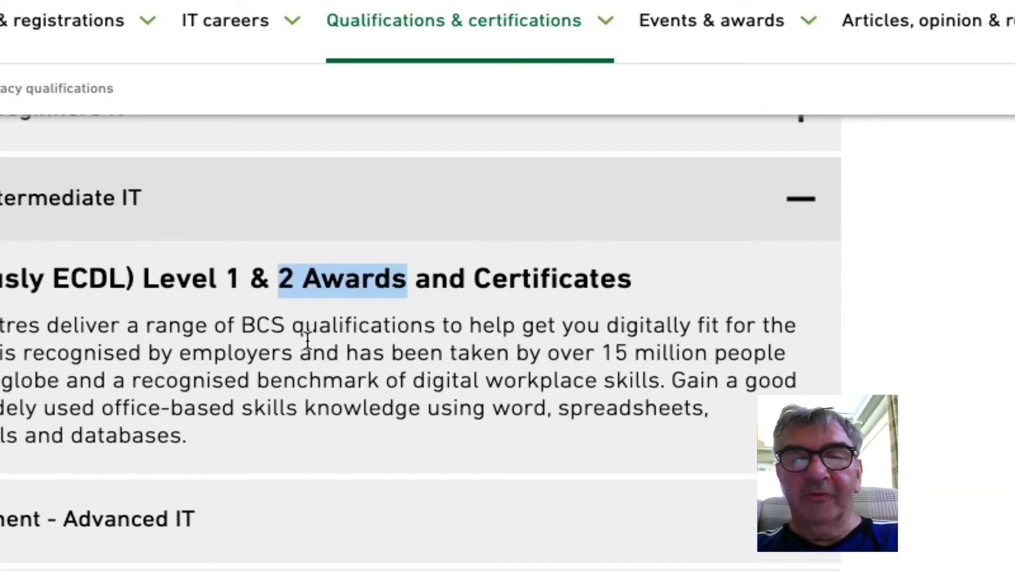
scroll(422, 323, down, 2)
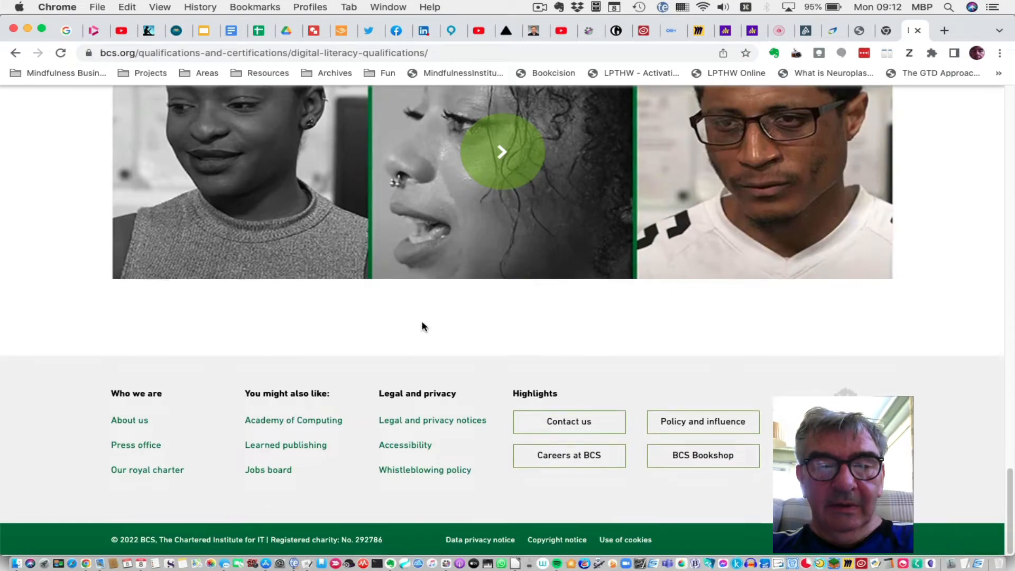
scroll(434, 295, up, 15)
scroll(552, 181, down, 1)
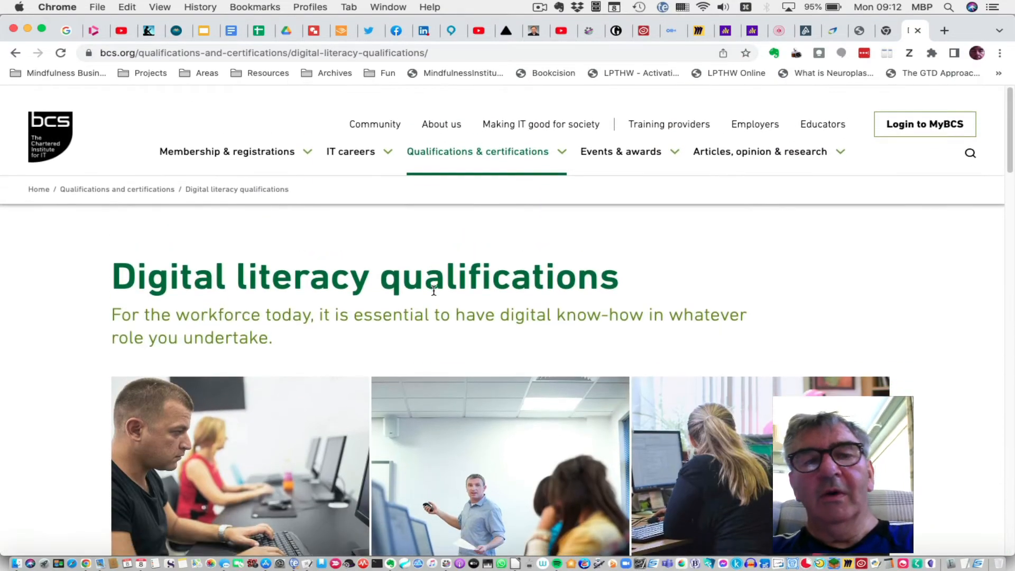
- Search Google in a new tab for "level 2 spreadsheet syllabis bcs ecdl"
click(945, 30)
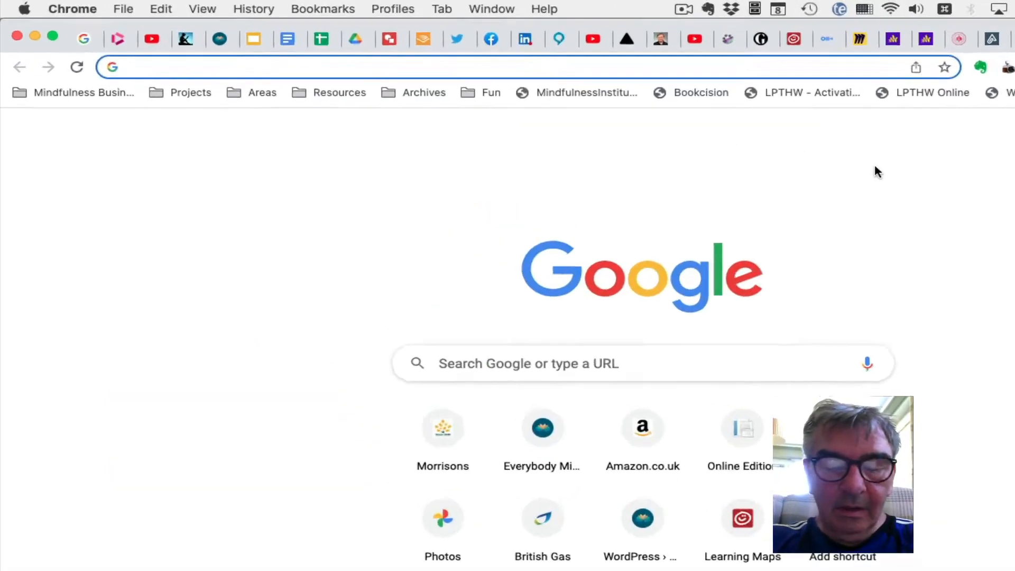
text(level )
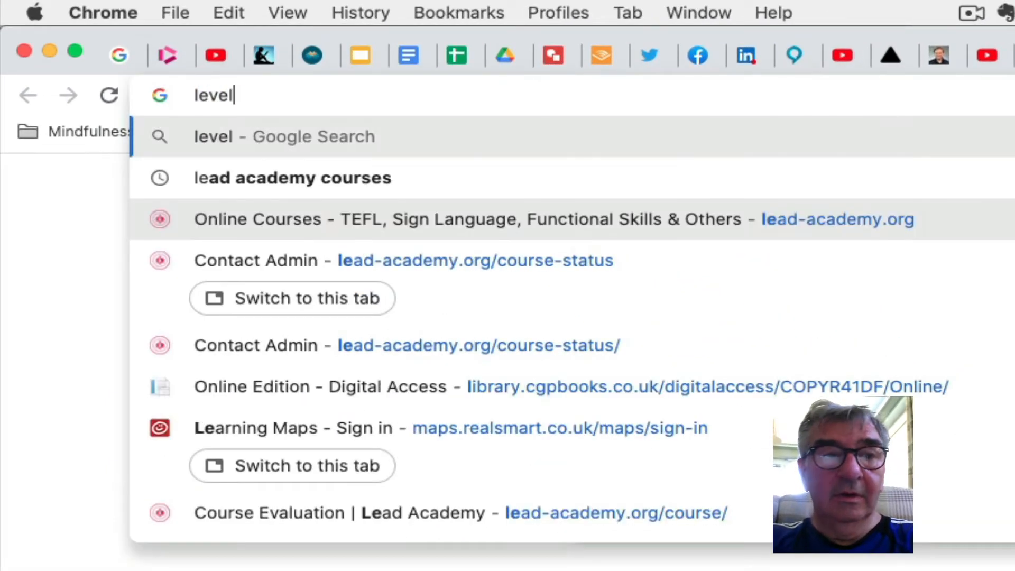
text(2 )
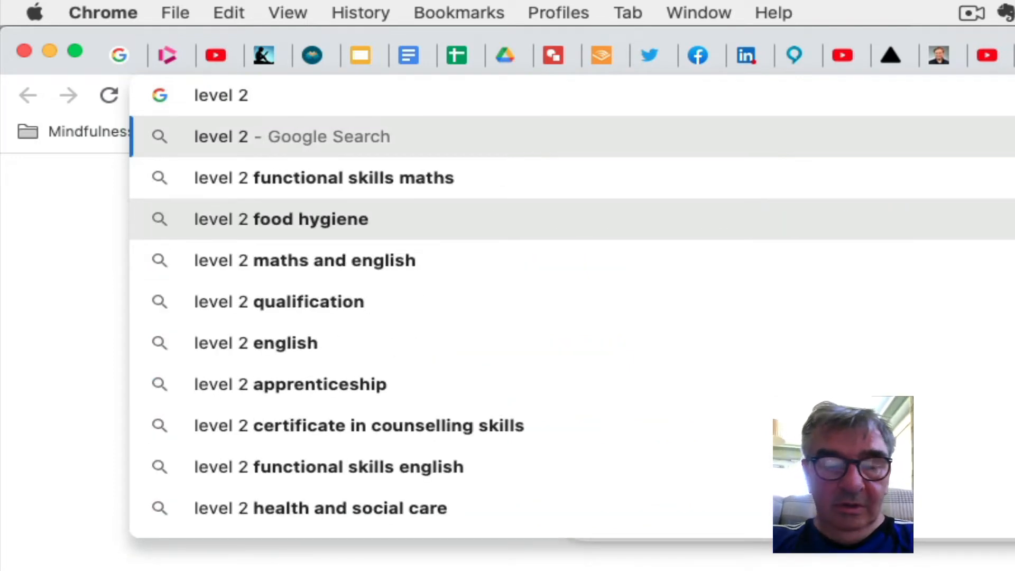
text(spre)
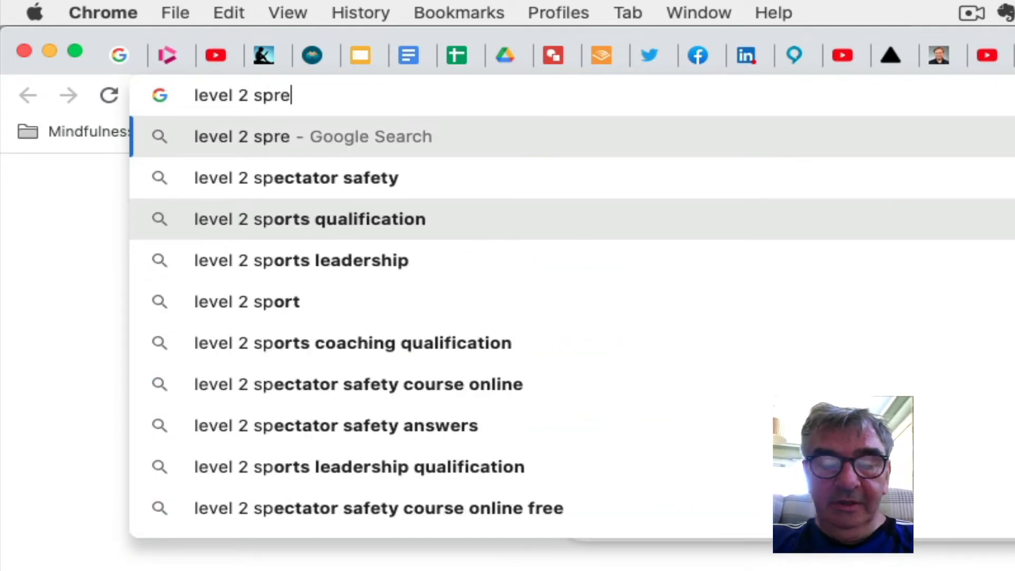
text(ad)
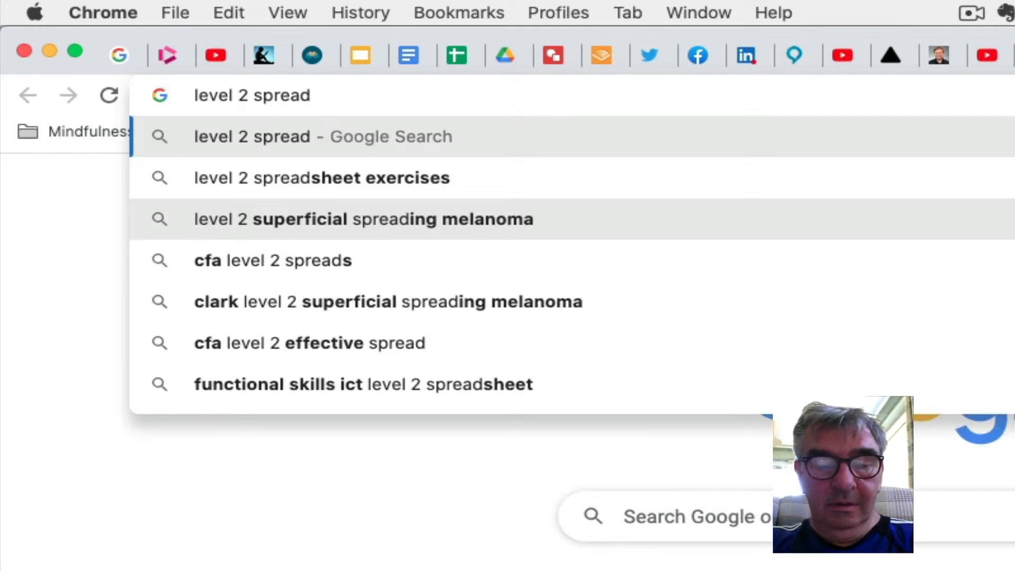
text(sh)
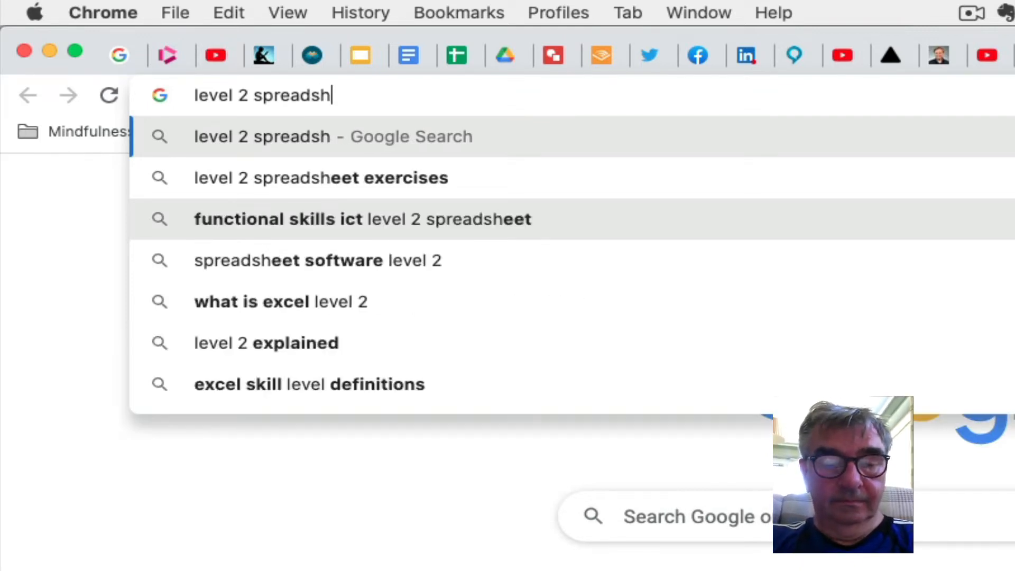
text(eet s)
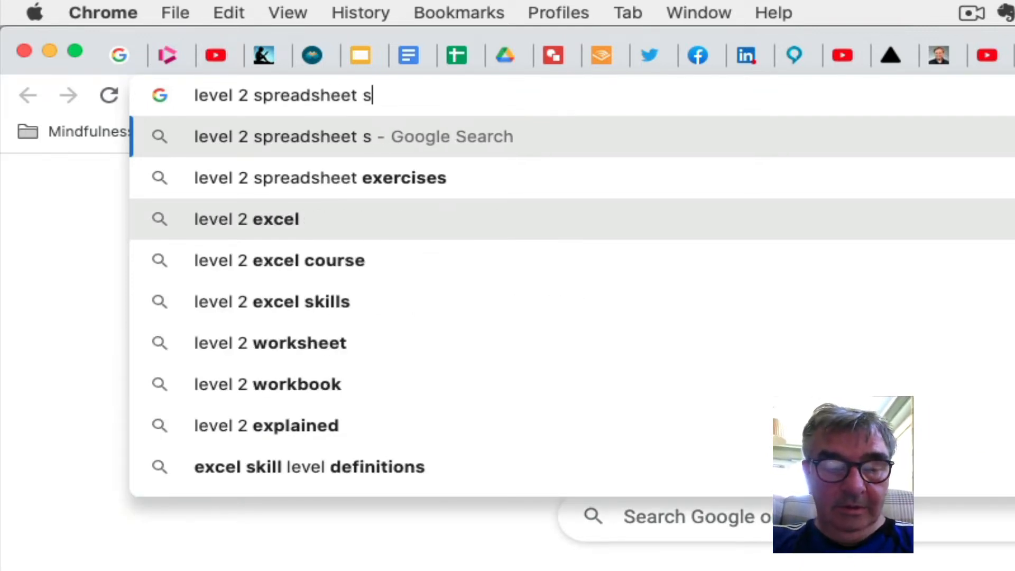
text(ylla)
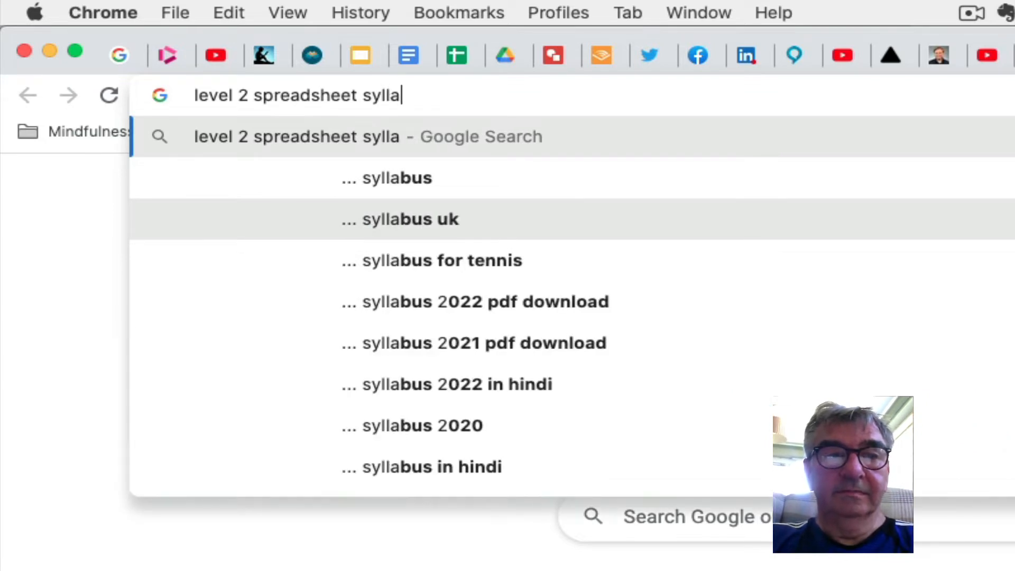
text(bis )
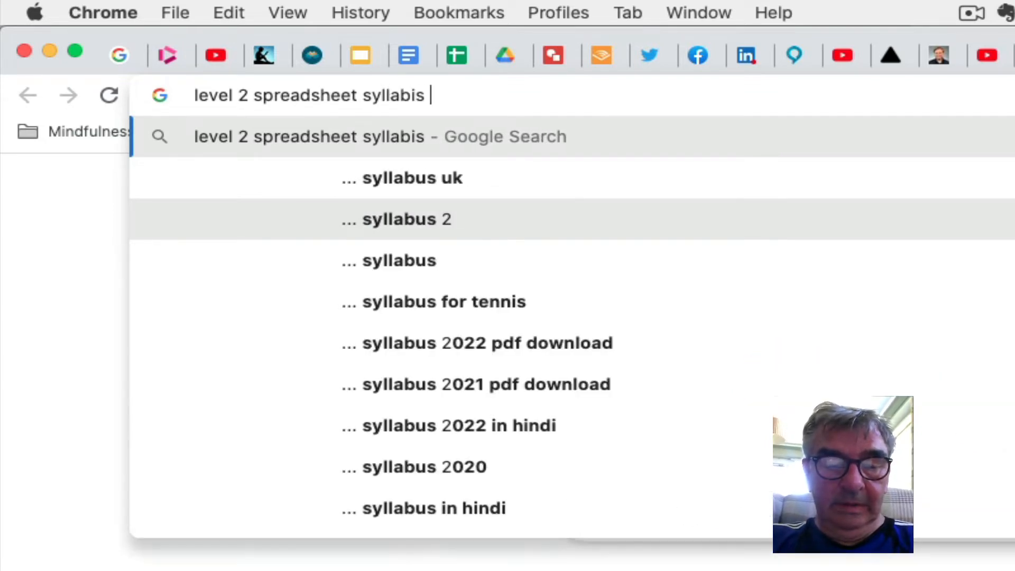
text(bcs ed)
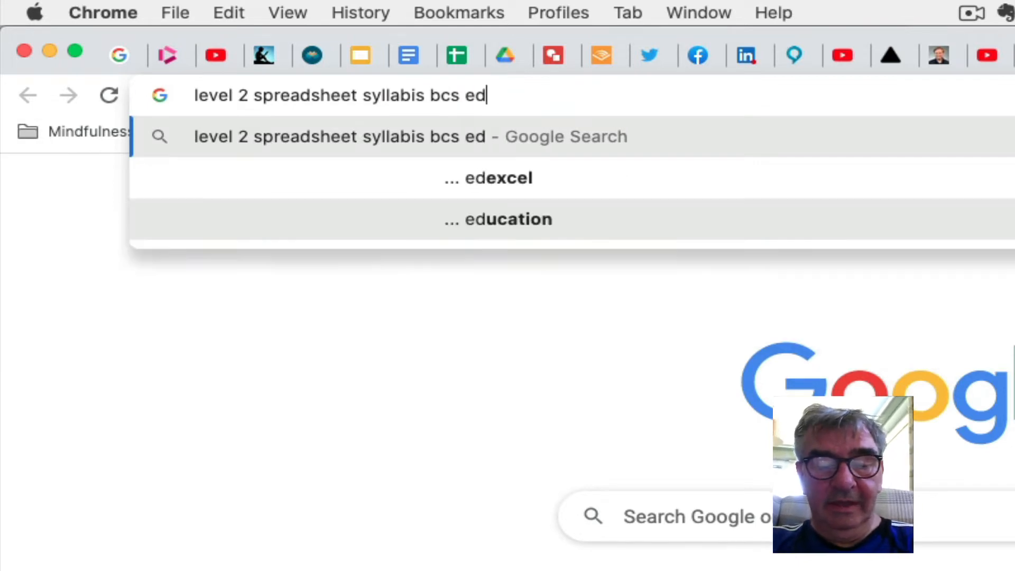
key(BackSpace)
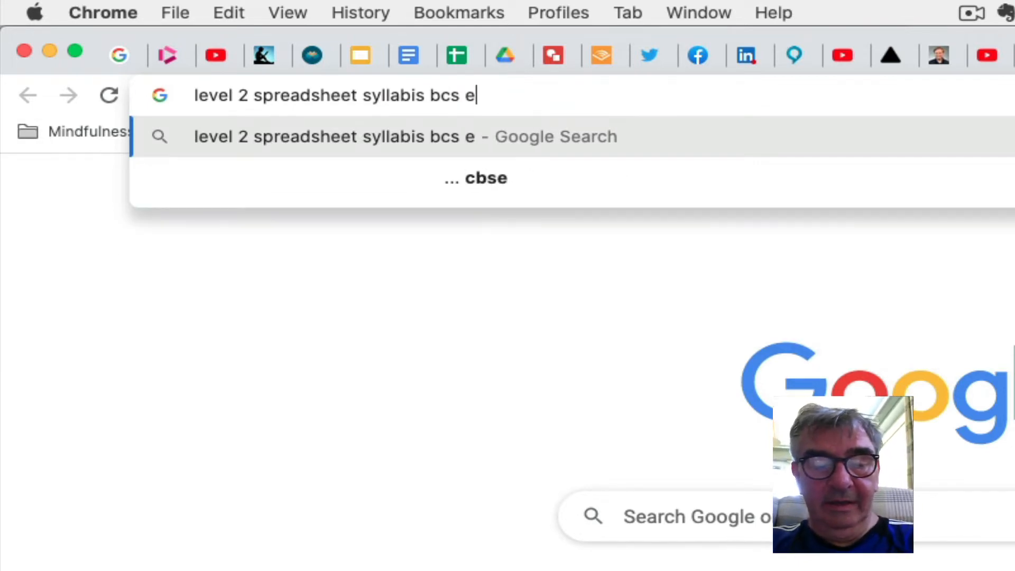
text(c)
text(dl)
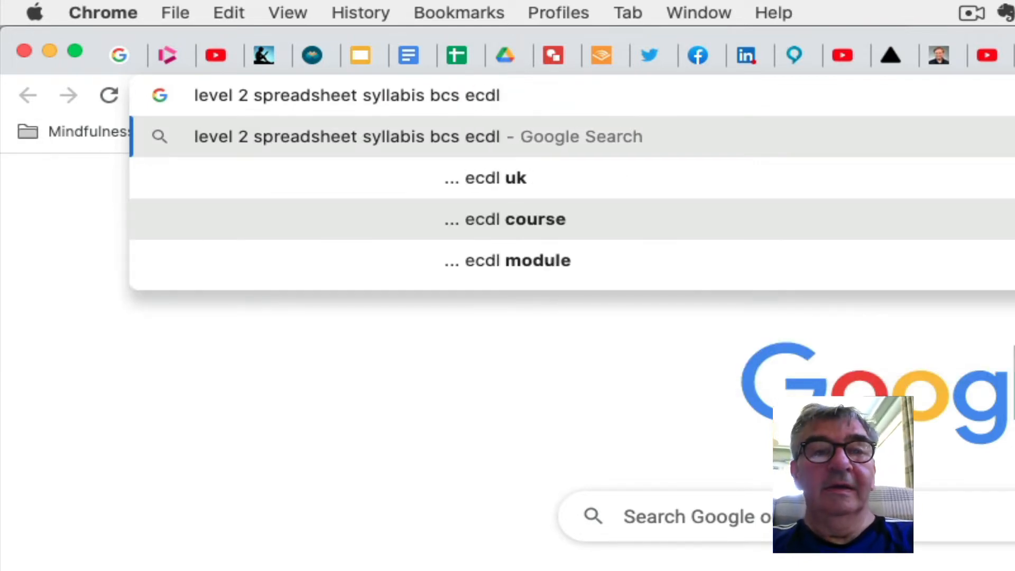
key(Return)
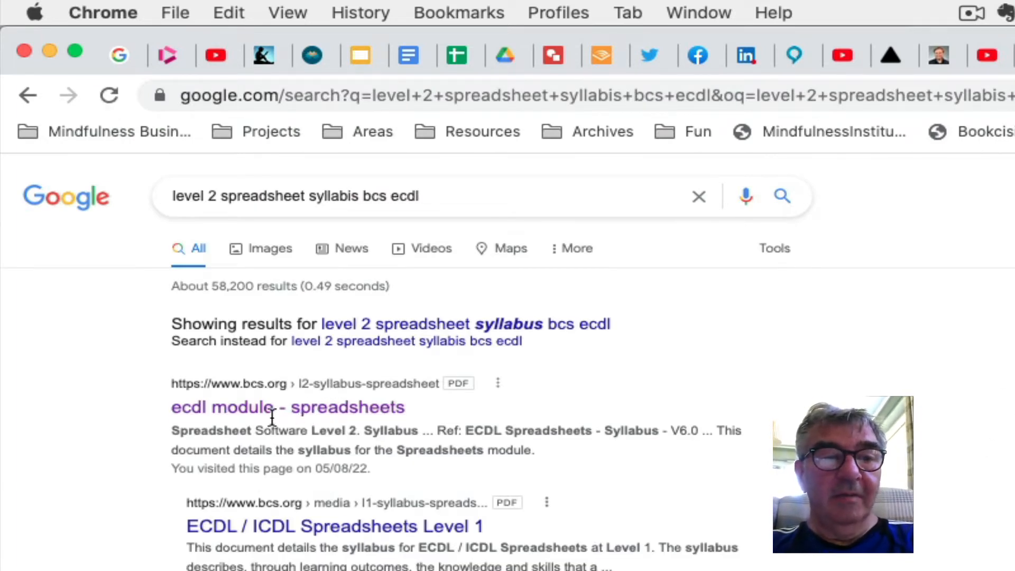
- Open the BCS "ecdl module - spreadsheets" PDF and review its module goals and task items as far as the Cells category
click(347, 410)
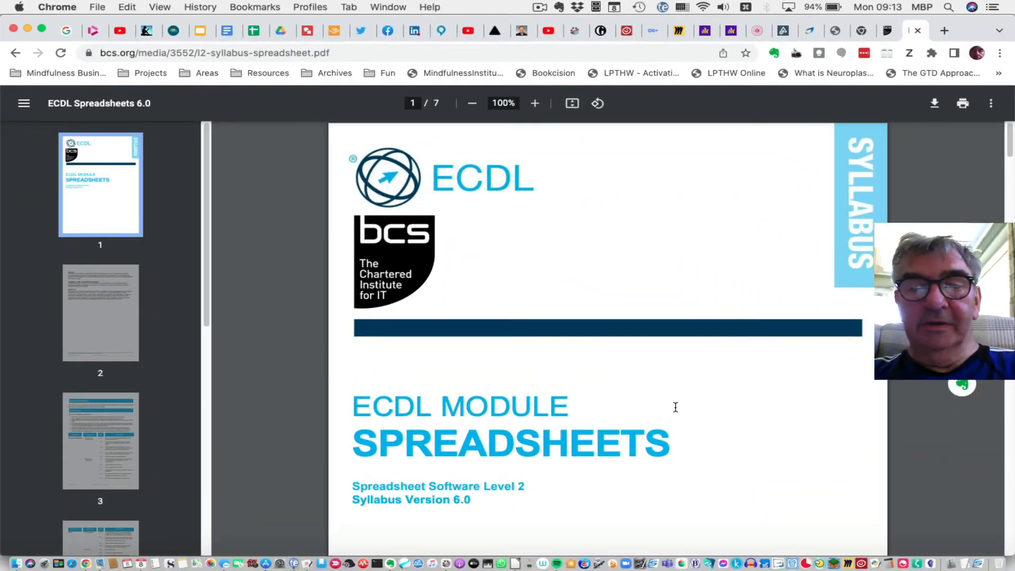
scroll(778, 444, down, 3)
scroll(778, 444, up, 3)
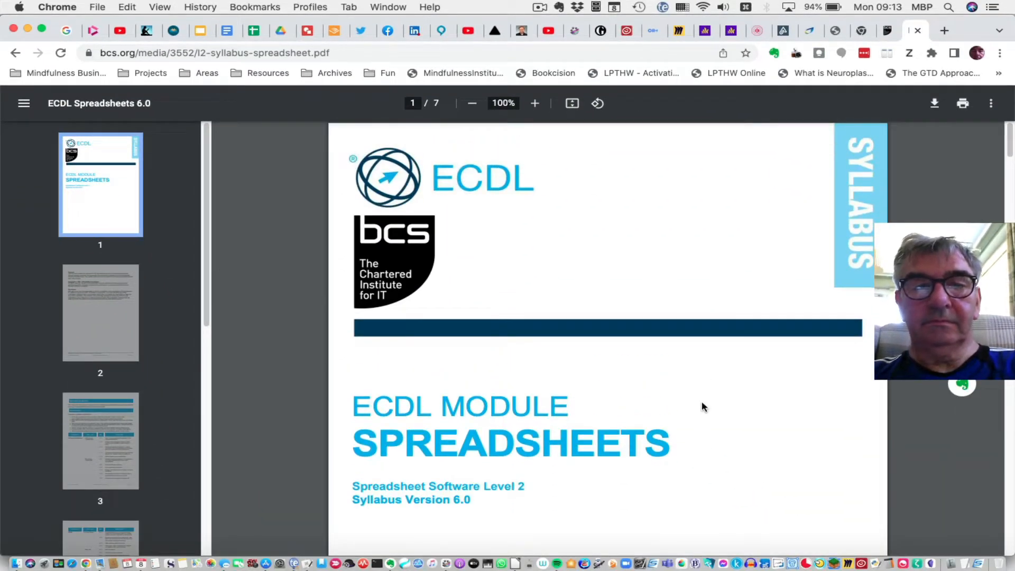
scroll(508, 386, down, 10)
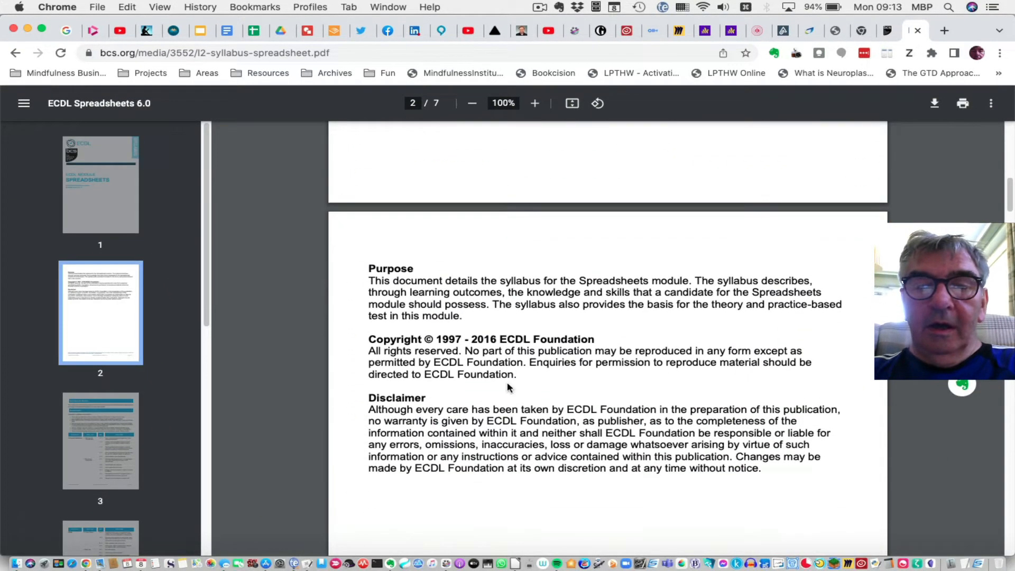
scroll(507, 383, down, 10)
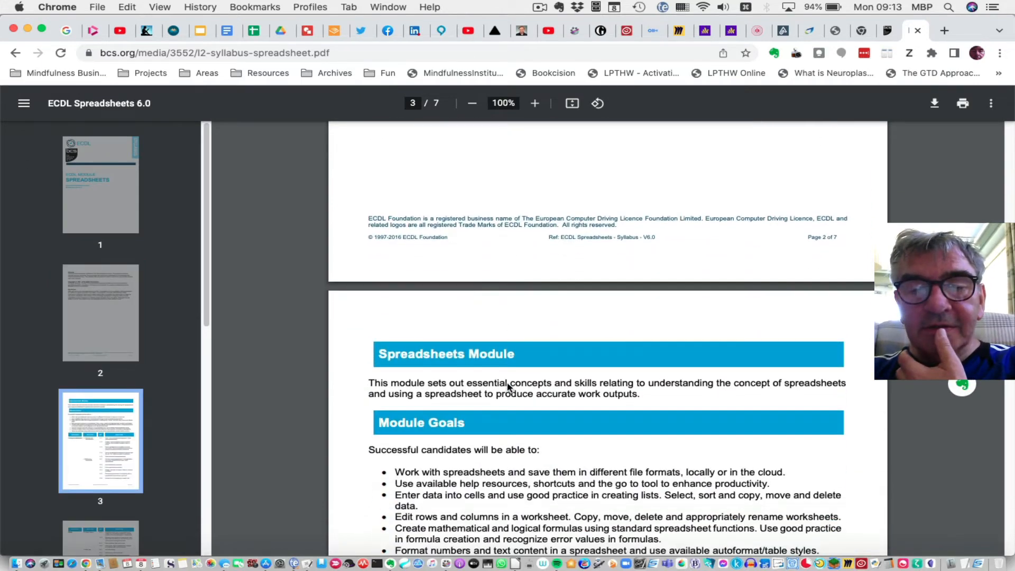
scroll(508, 386, down, 5)
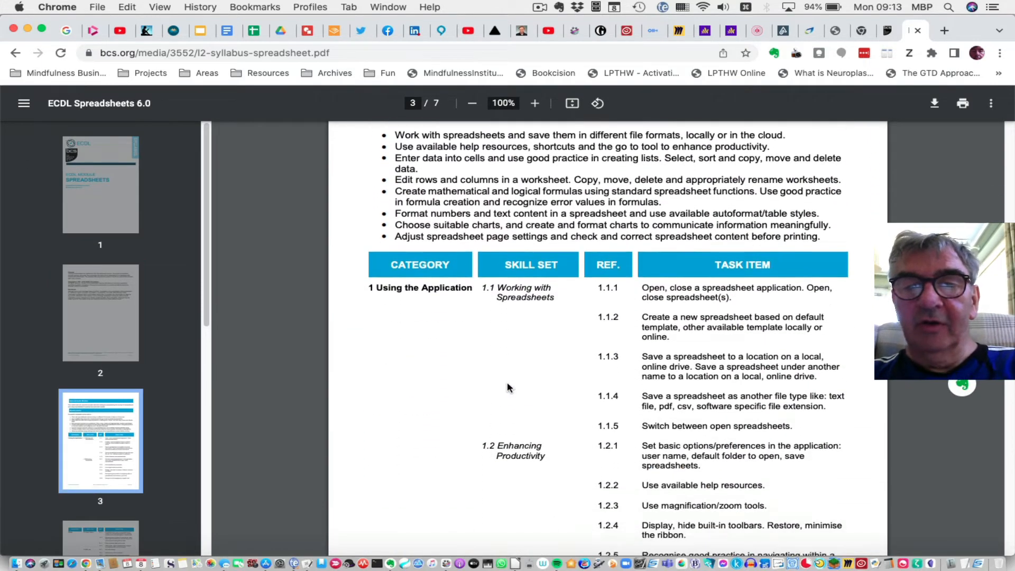
scroll(506, 381, up, 8)
scroll(506, 382, down, 6)
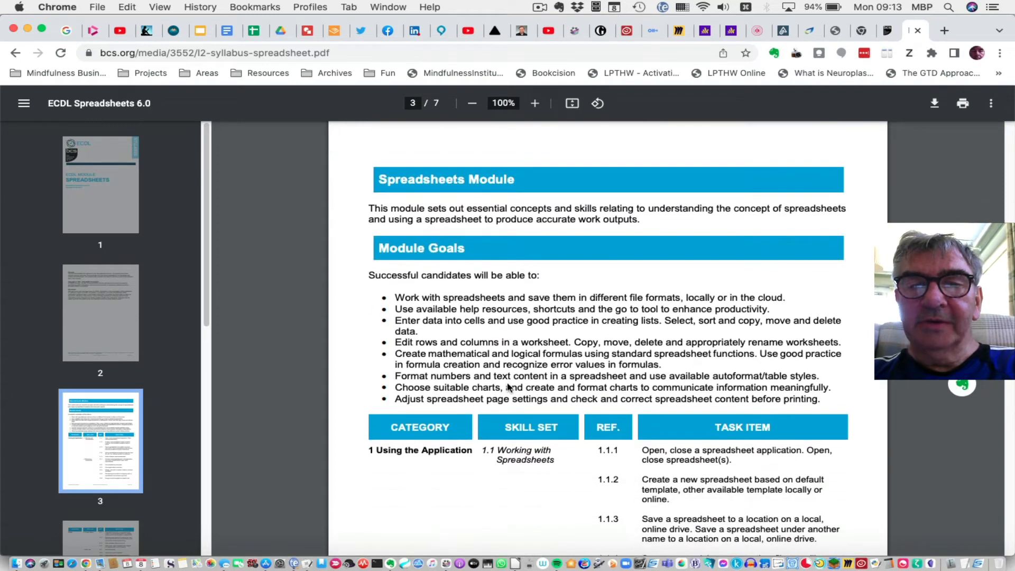
scroll(508, 387, down, 4)
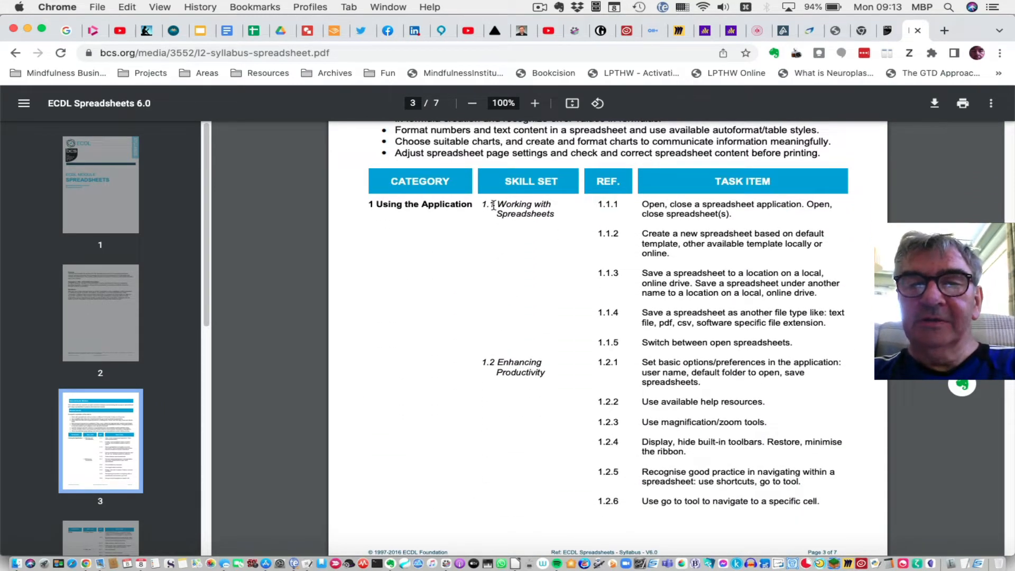
scroll(444, 257, down, 9)
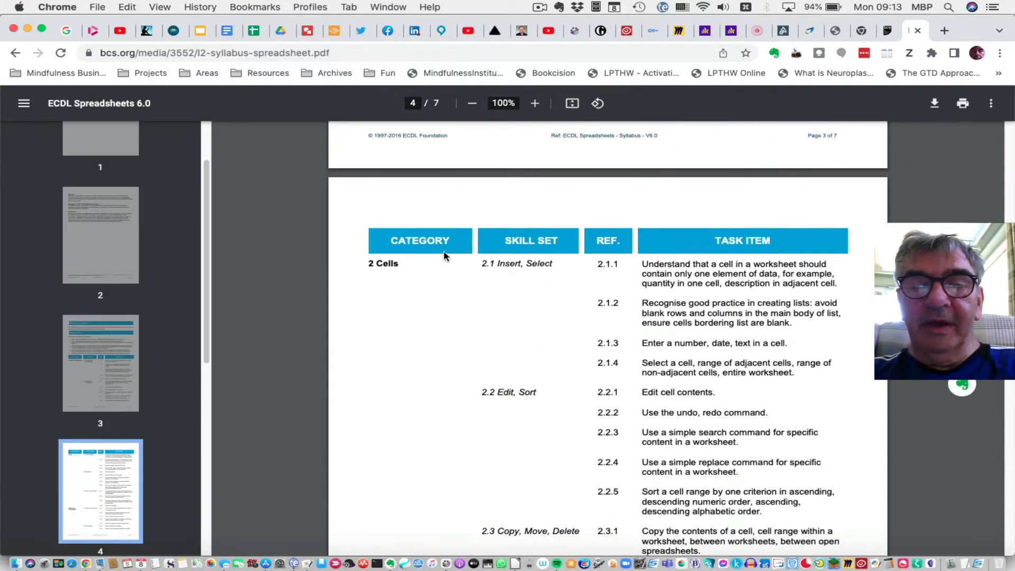
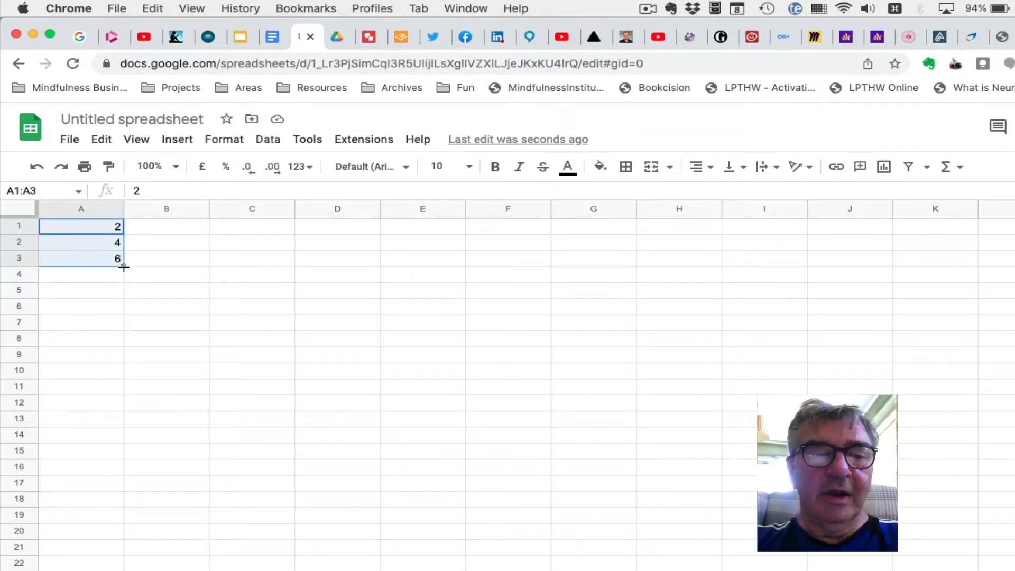
- Extend the 2, 4, 6 series from A1:A3 down column A to row 23
drag(124, 267, 98, 570)
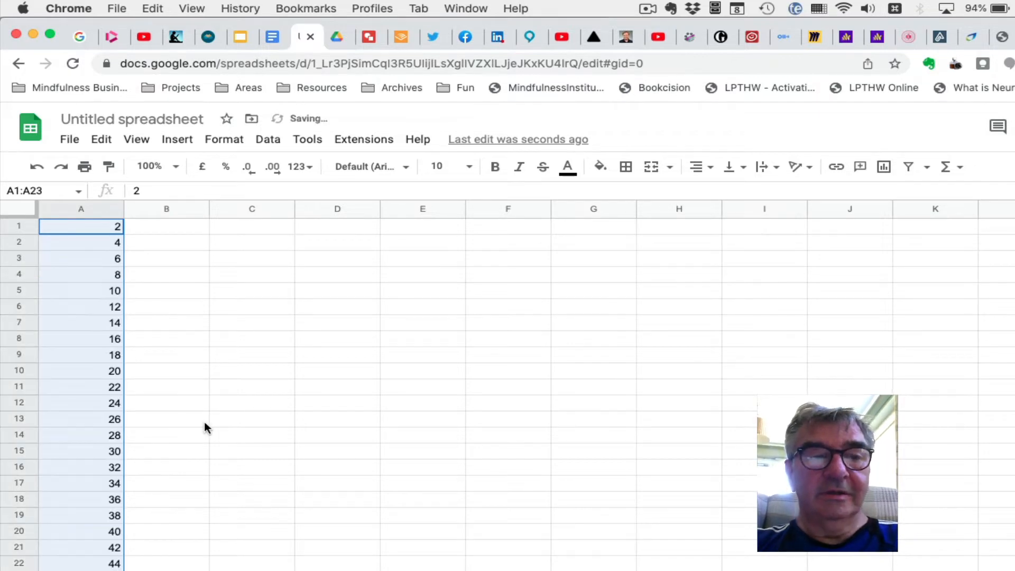
click(164, 419)
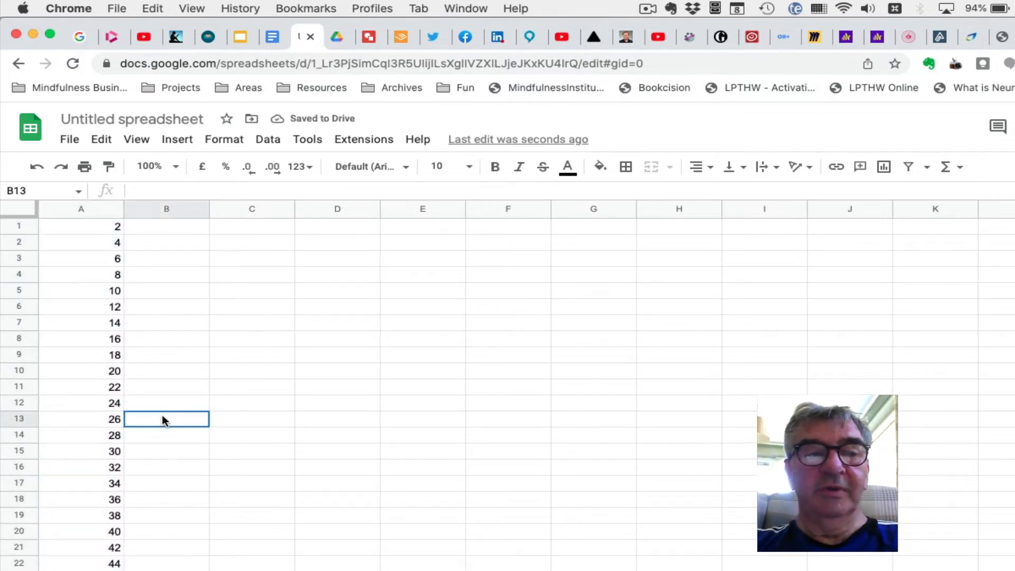
- Enter 3, 6, 9 and 12 in B1:B4 and extend the series down column B to row 23
click(201, 227)
text(3)
key(Return)
text(6)
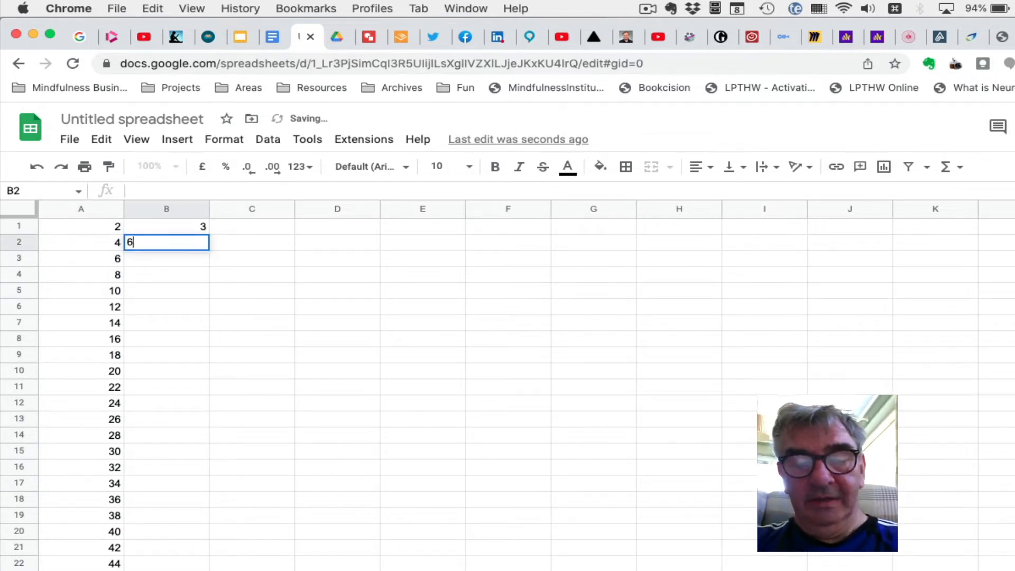
key(Return)
text(9)
key(Return)
text(12)
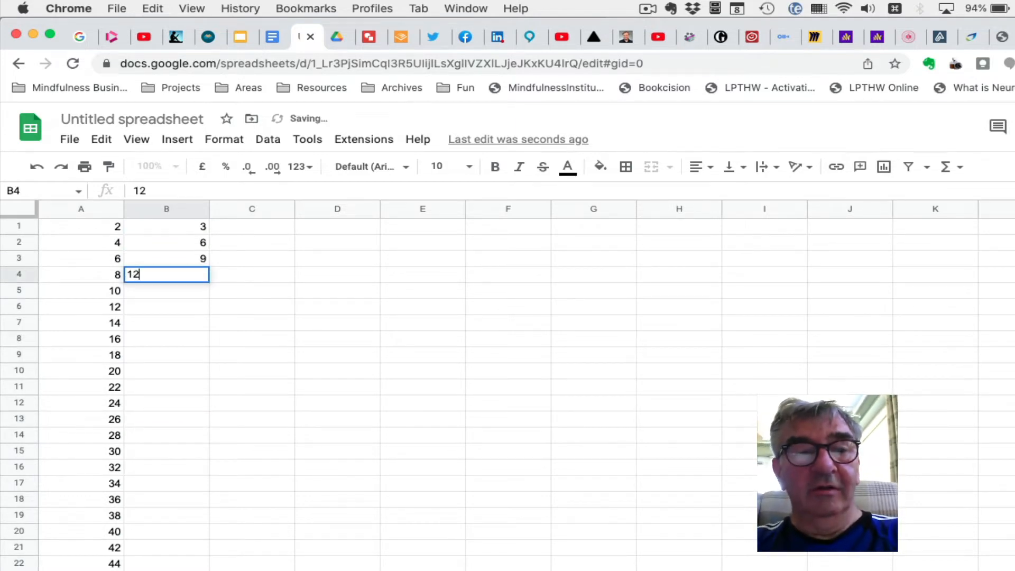
key(Return)
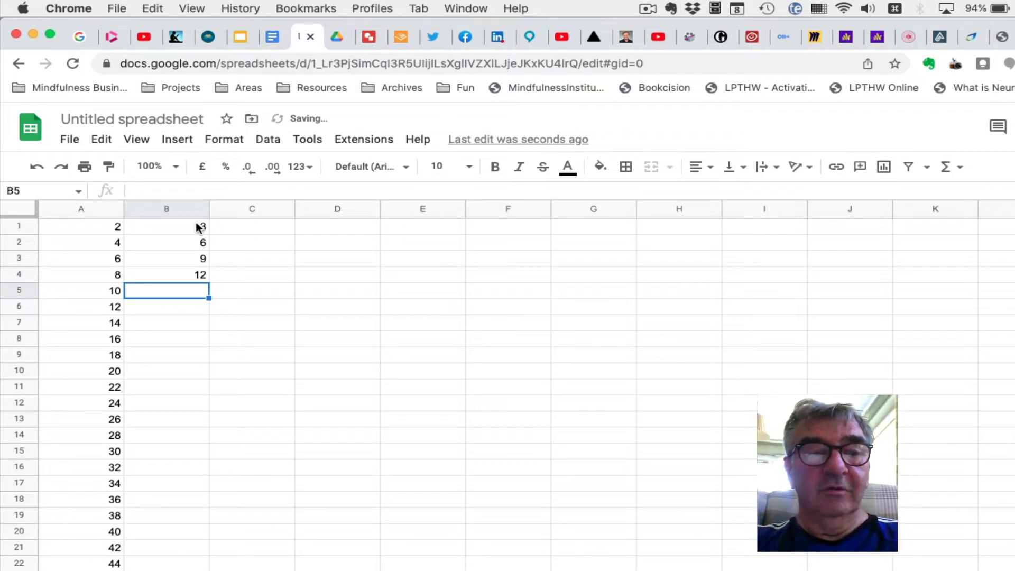
drag(199, 227, 210, 570)
click(287, 370)
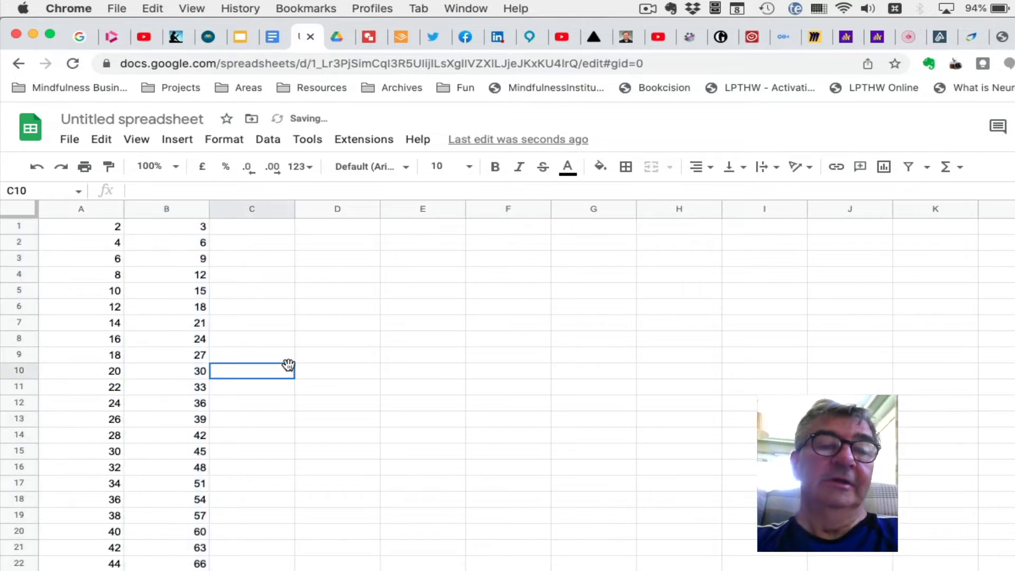
- Enter 5, 10, 15 and 20 in C1:C4 and extend the series down column C to row 23
click(285, 226)
text(5)
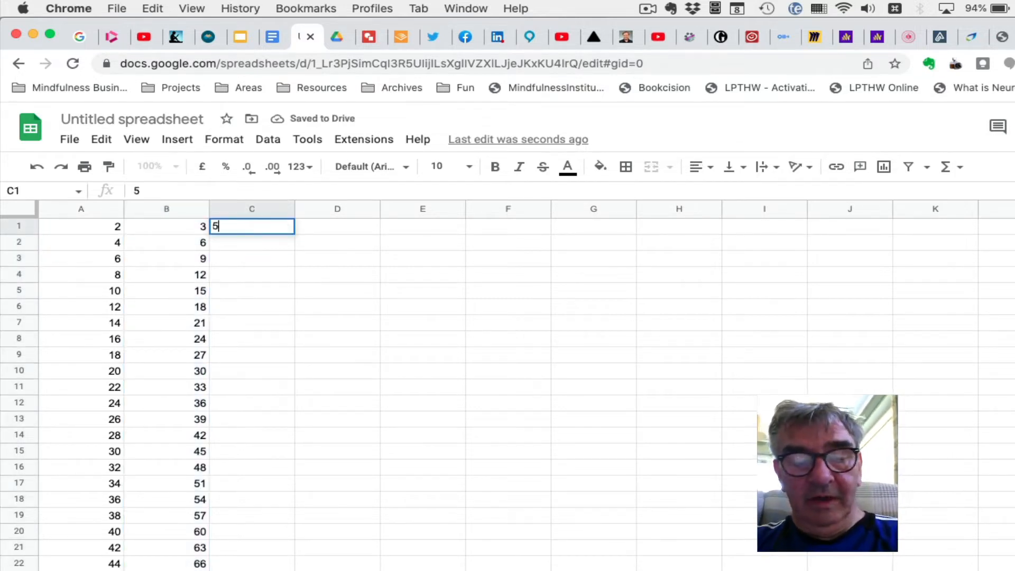
key(Return)
text(10)
key(Return)
text(1)
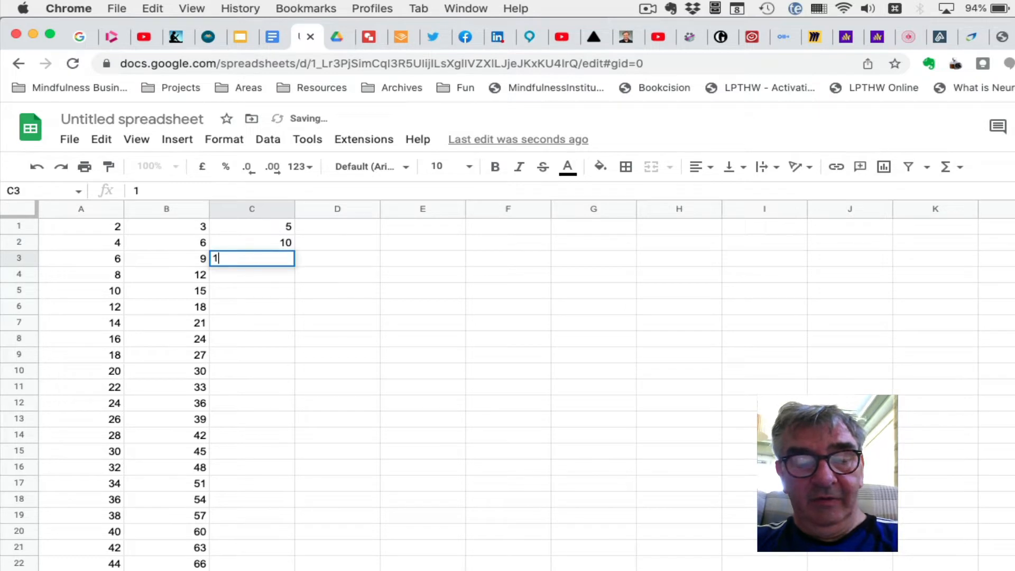
text(5)
key(Return)
text(20)
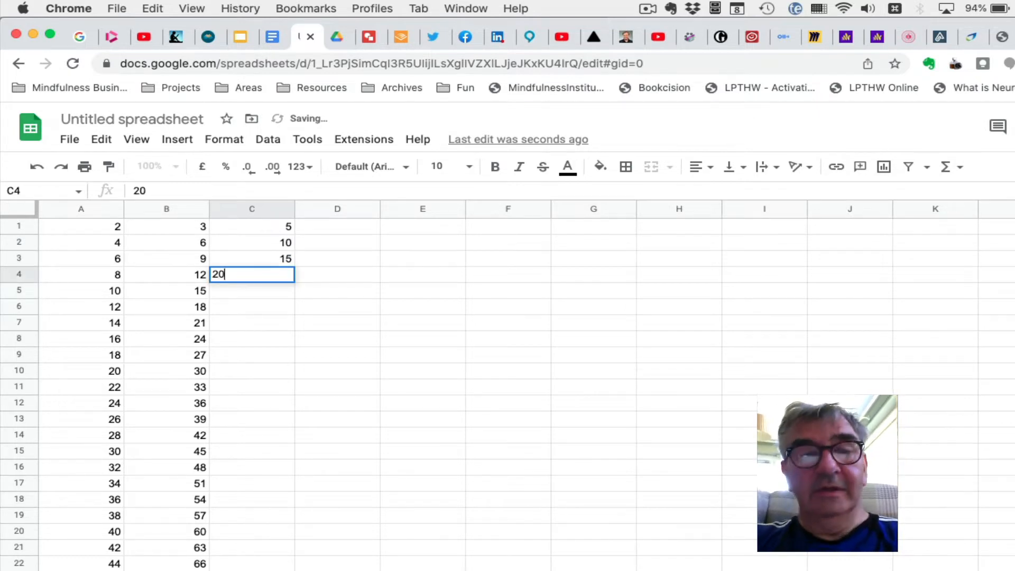
key(Return)
click(352, 303)
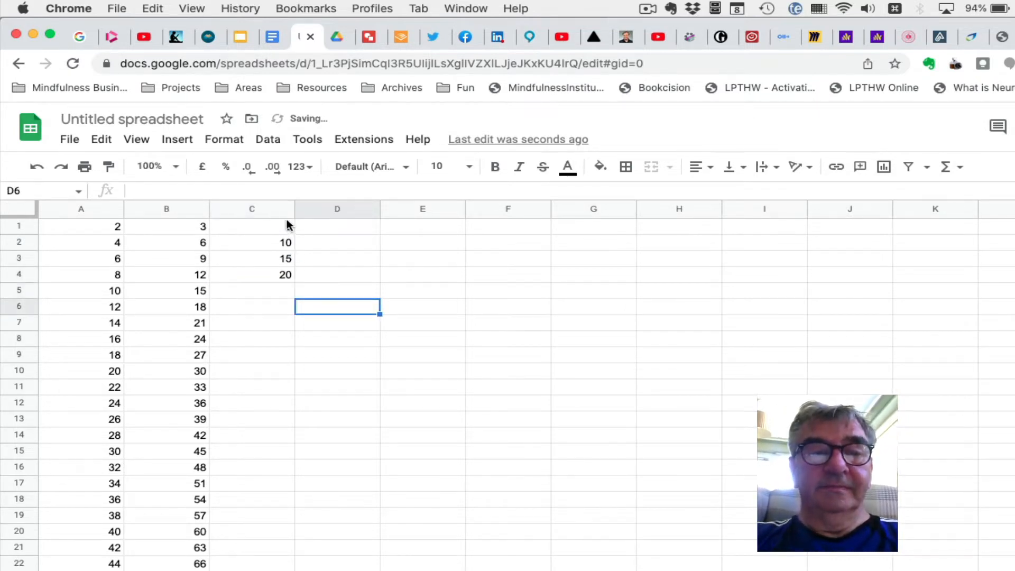
drag(286, 221, 274, 570)
click(413, 429)
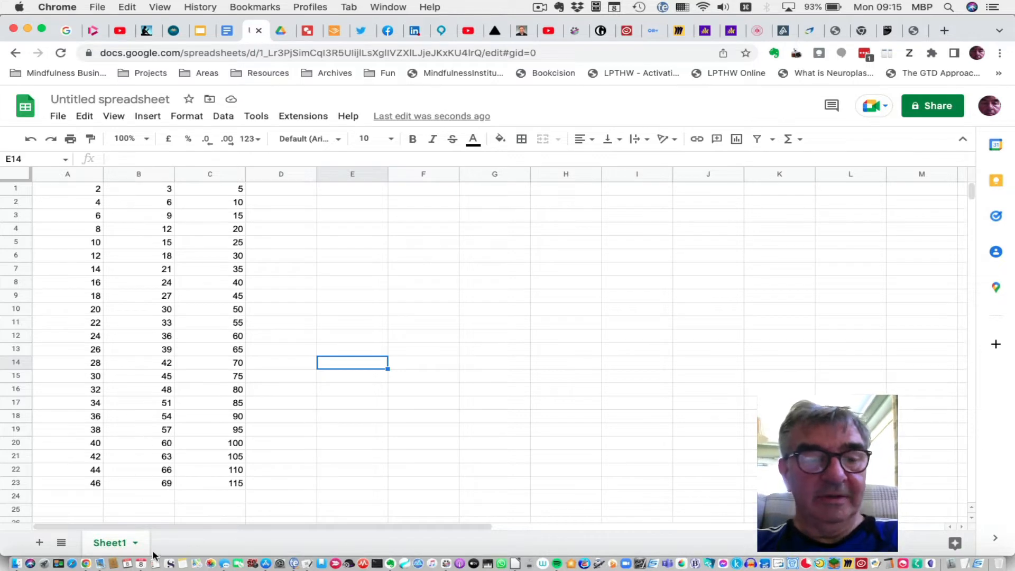
- Add a second sheet and enter Mon, Tue and Wed in A1:A3
click(39, 543)
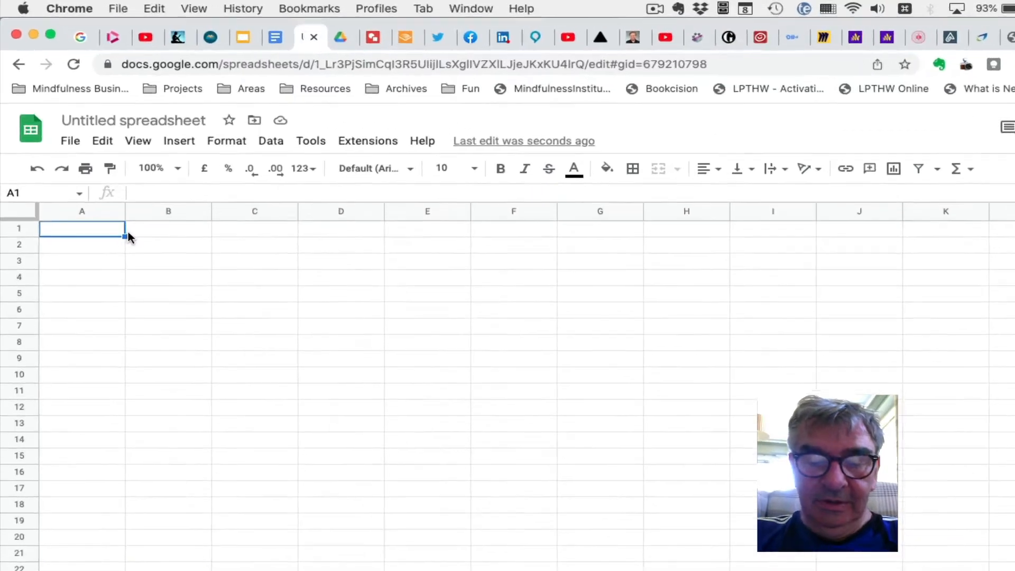
text(Mon)
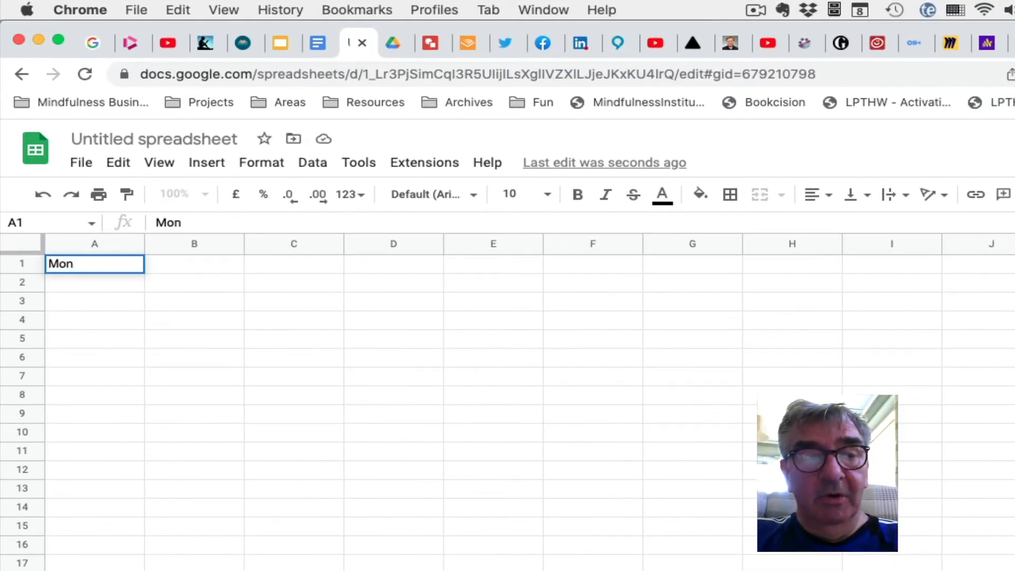
key(Return)
text(Tu)
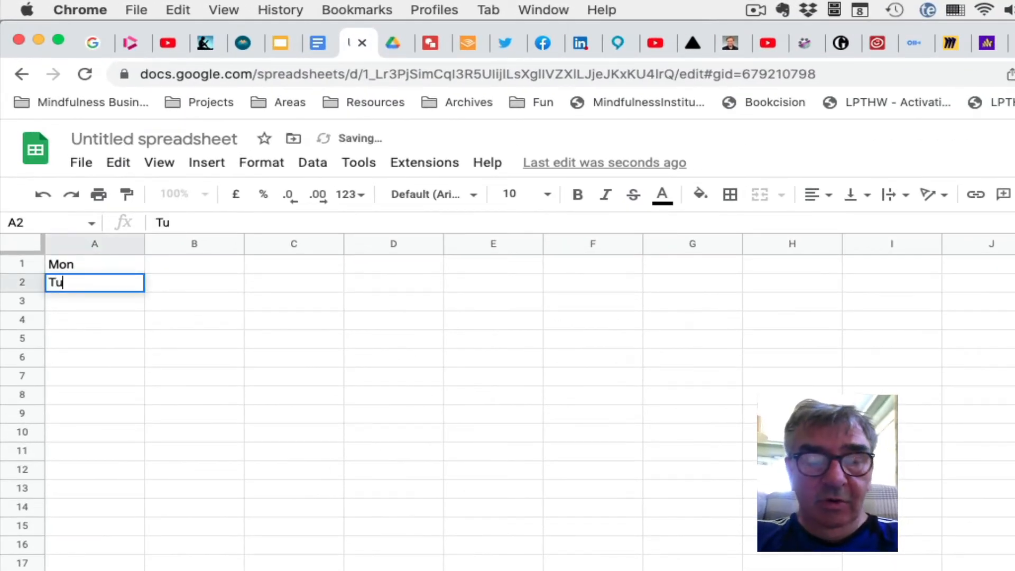
text(e)
key(Return)
text(Wed)
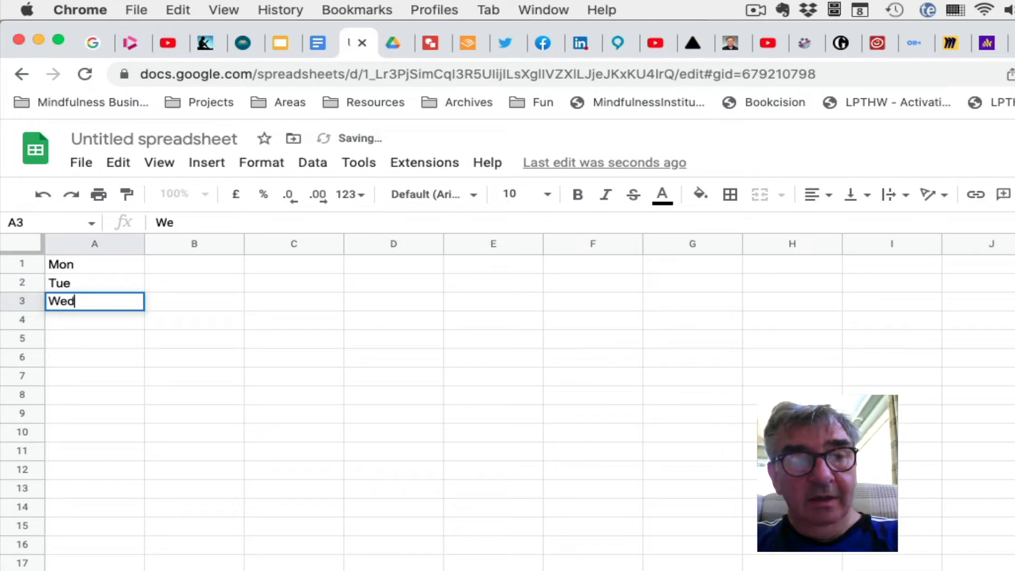
key(Return)
click(192, 431)
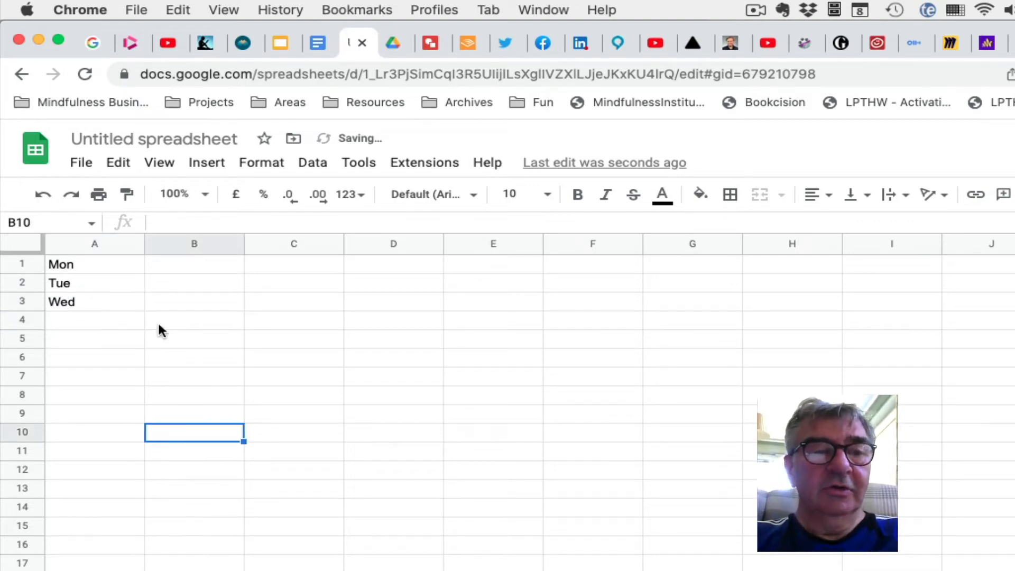
- Extend the weekday series from A1:A3 down column A to row 13
click(122, 263)
drag(122, 265, 122, 299)
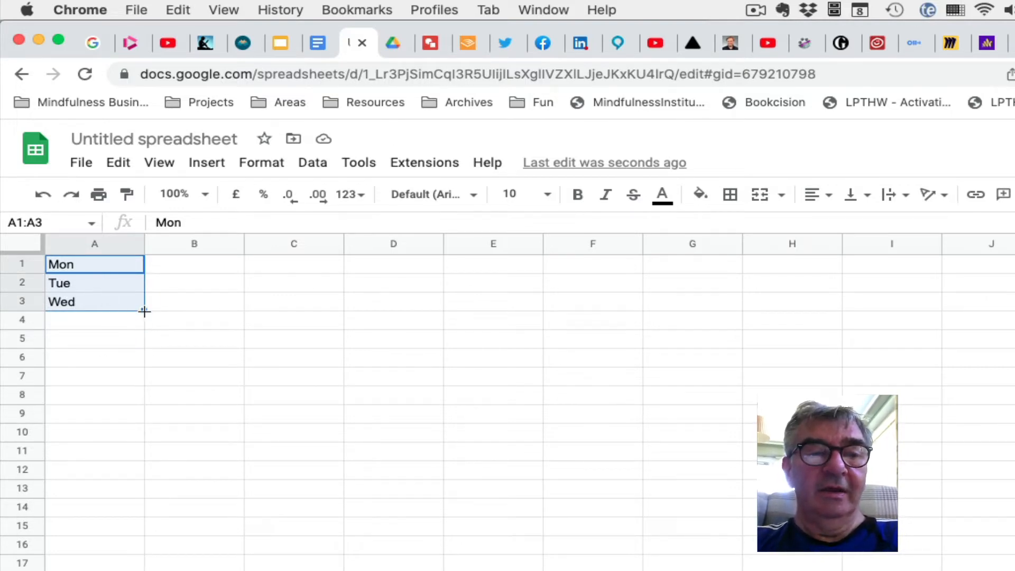
drag(144, 311, 134, 491)
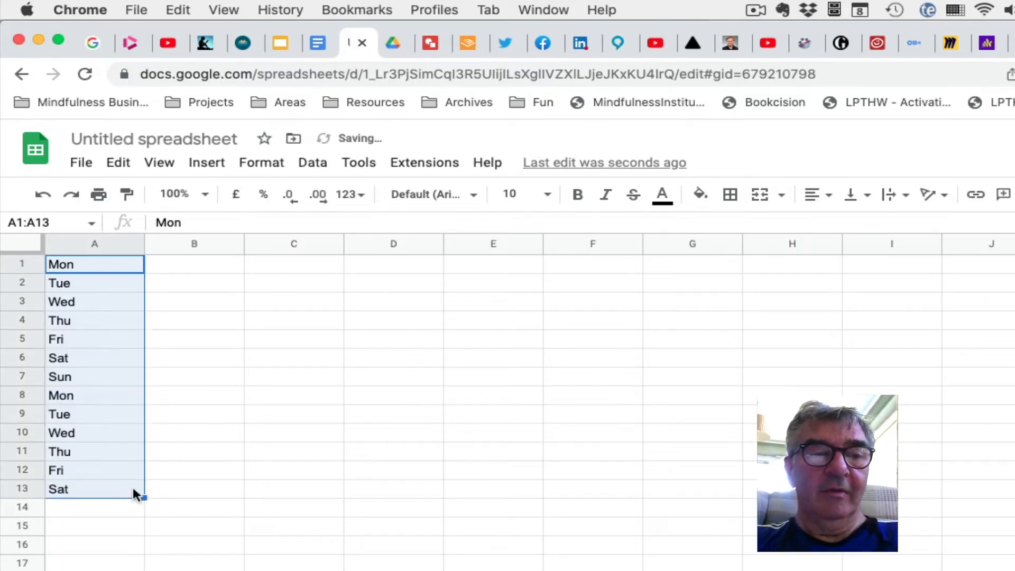
click(242, 541)
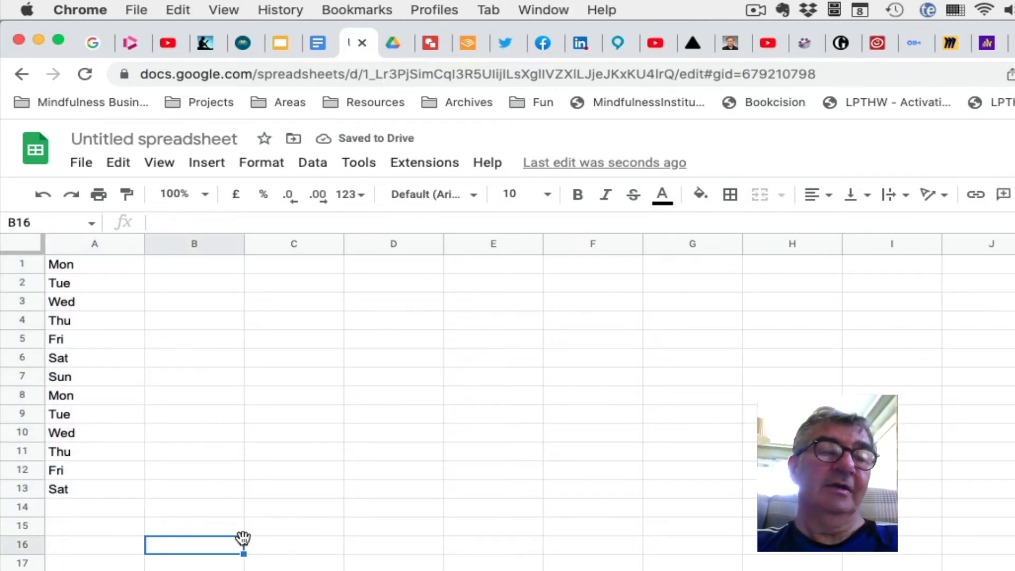
- Enter January, February and March in B1:B3 and extend the month series down column B to row 13
click(220, 265)
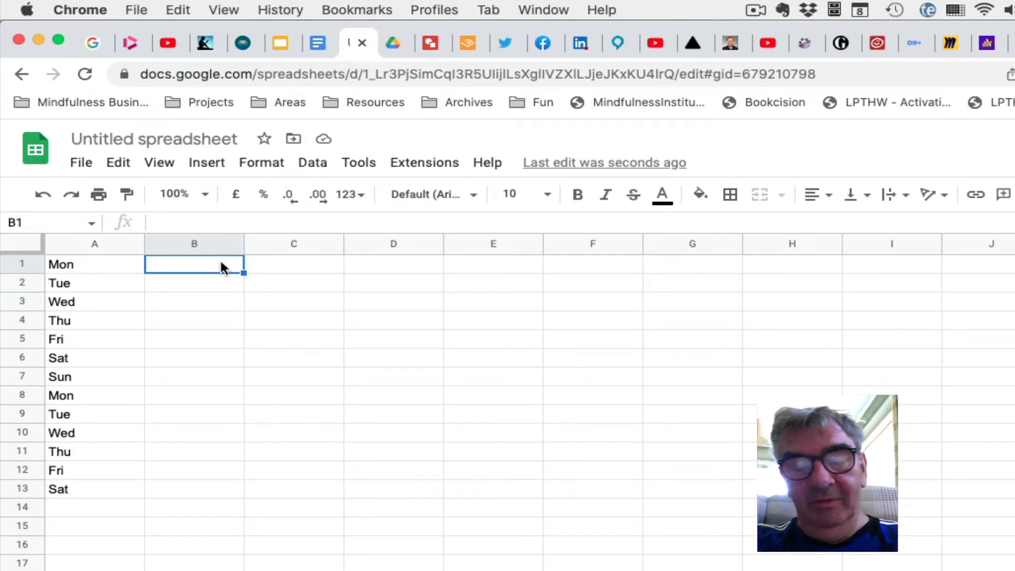
text(January)
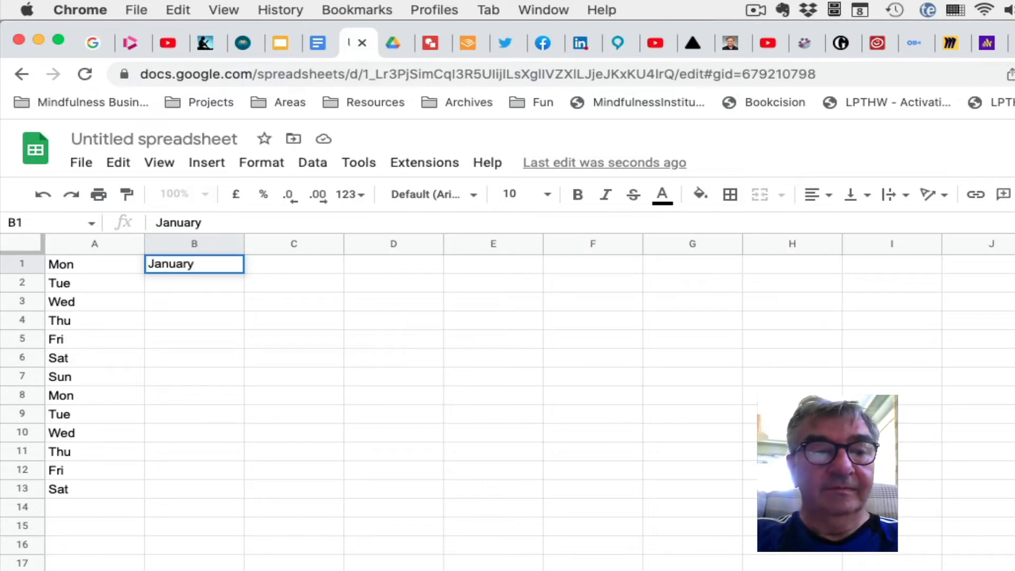
key(Return)
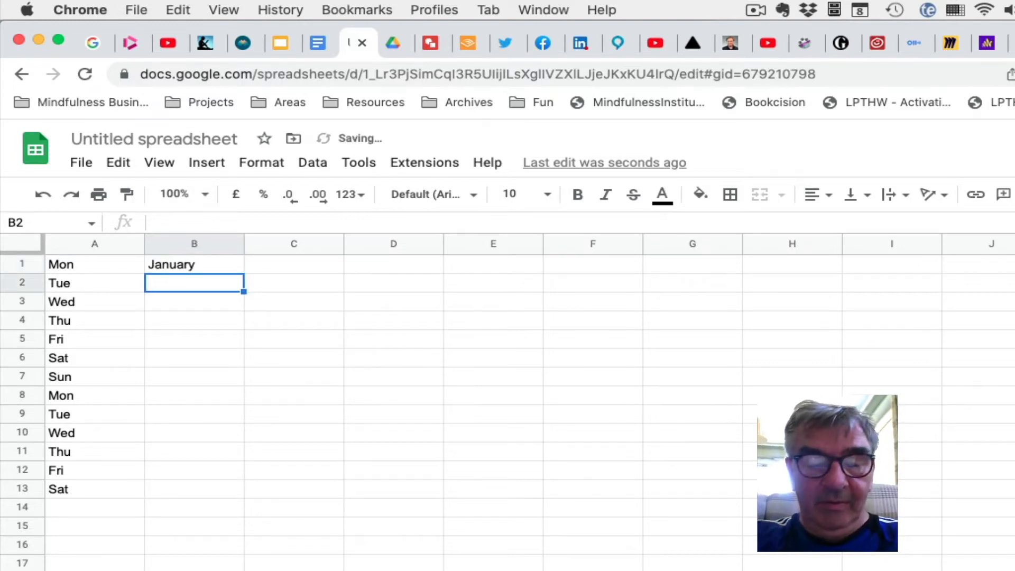
text(February)
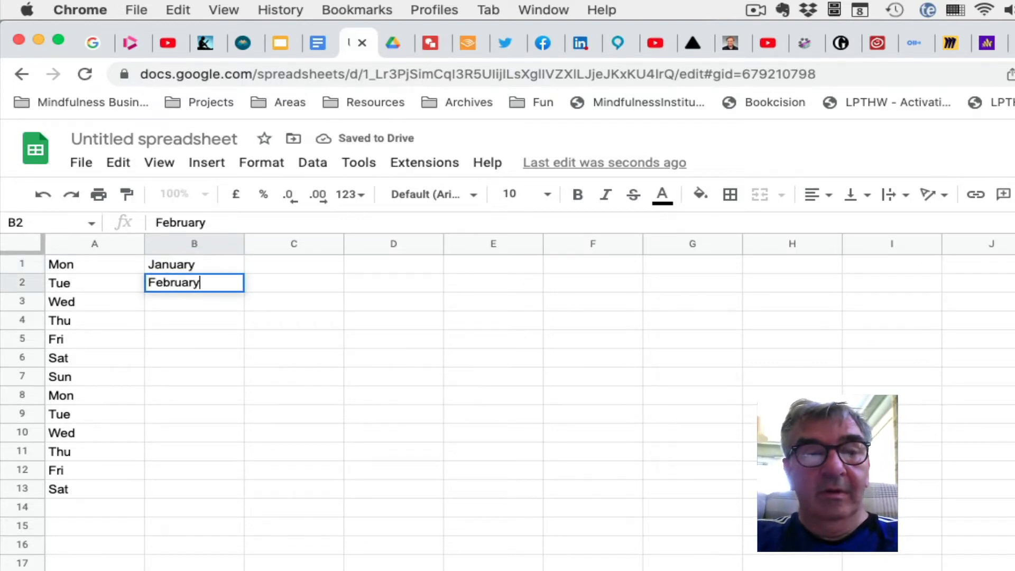
key(Return)
text(March)
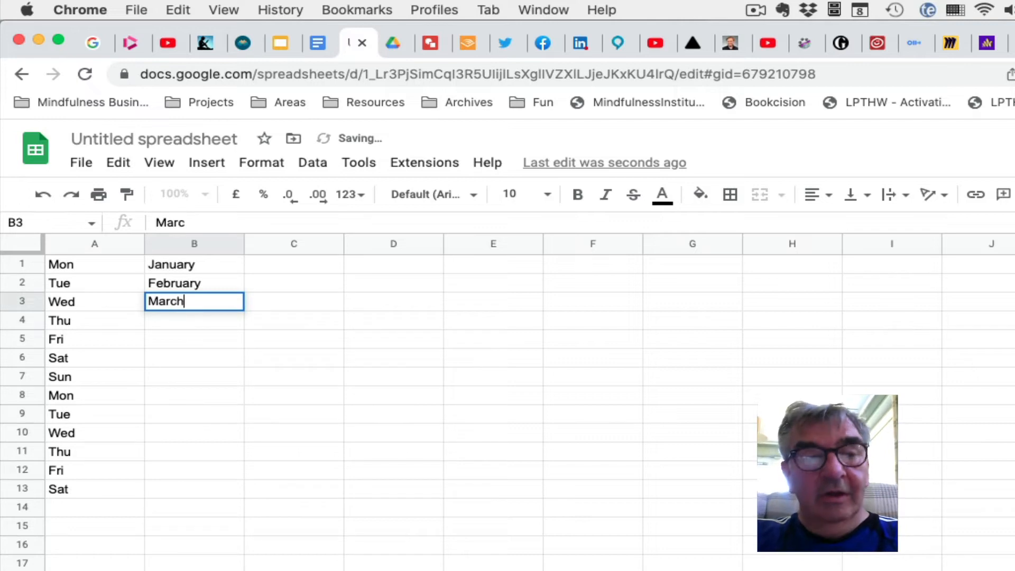
key(Return)
click(310, 382)
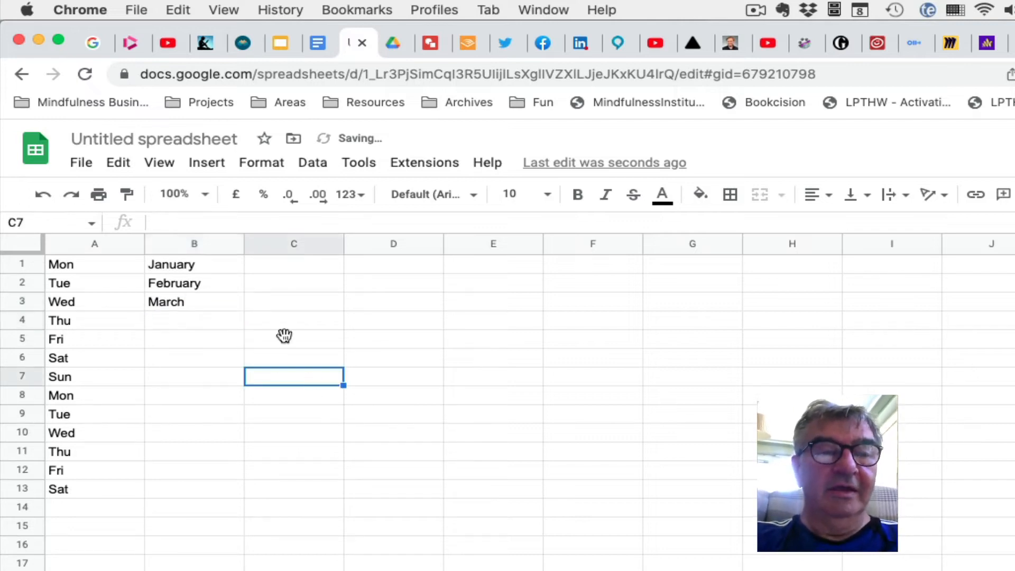
drag(221, 264, 236, 492)
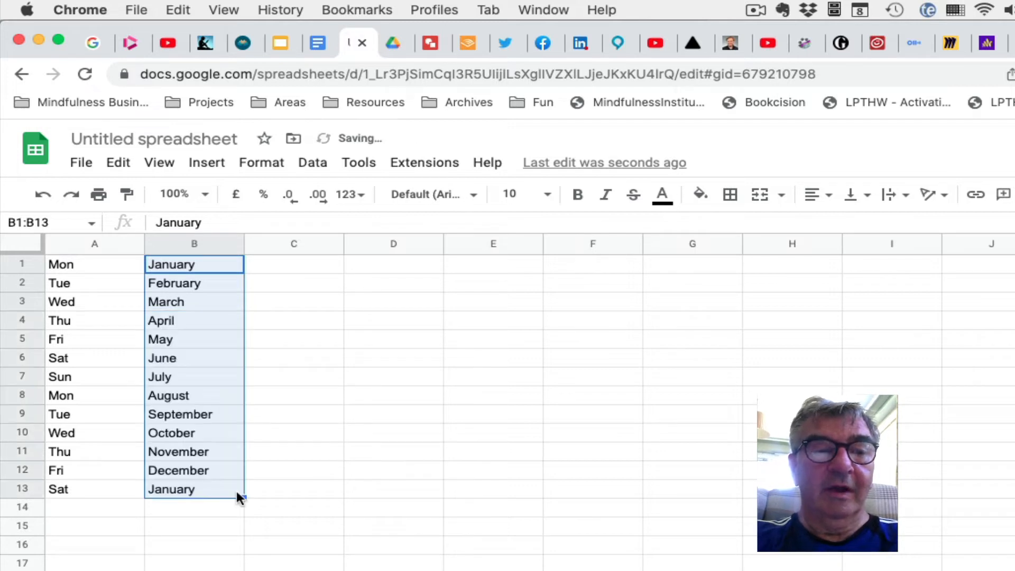
click(373, 491)
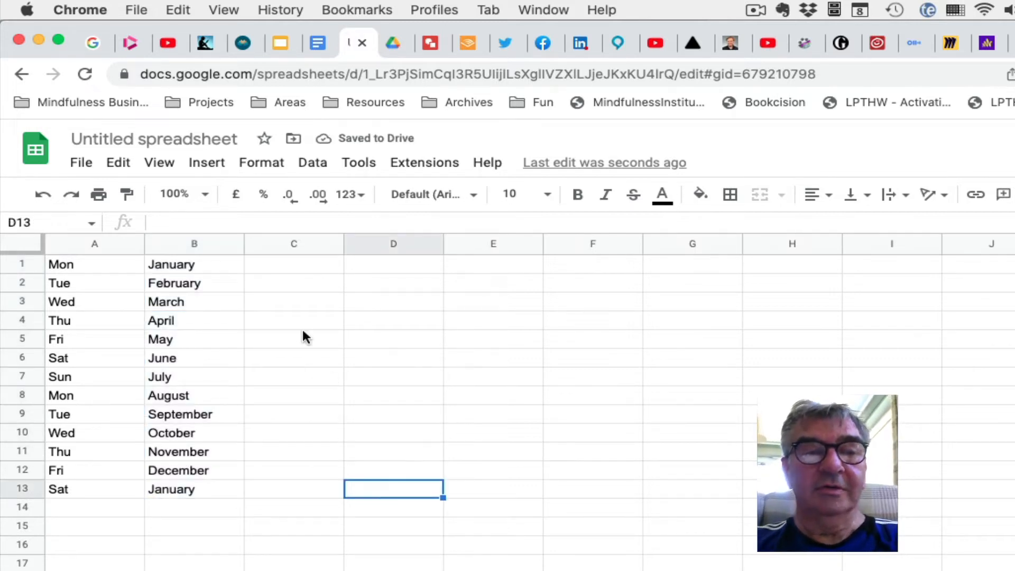
- Enter the uppercase month abbreviations JAN, FEB, MAR, APR, MAY and JUN in C1:C6
click(325, 263)
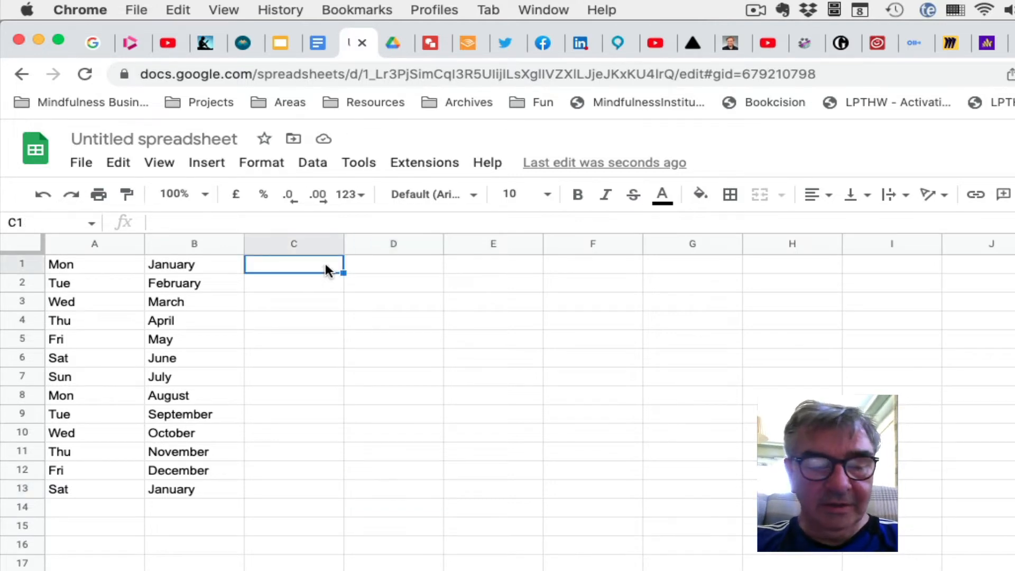
text(JAN)
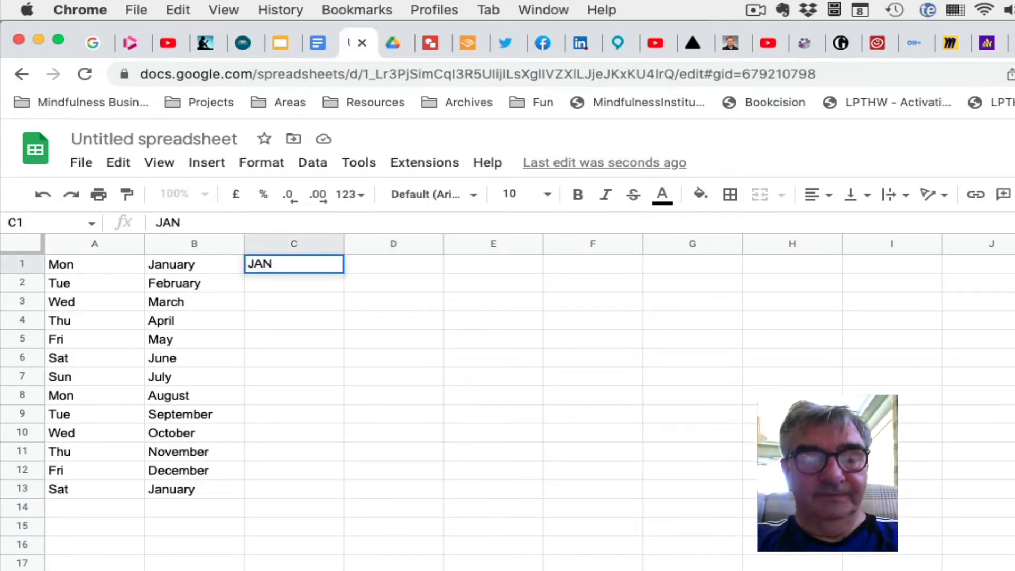
key(Return)
text(FEB)
key(Return)
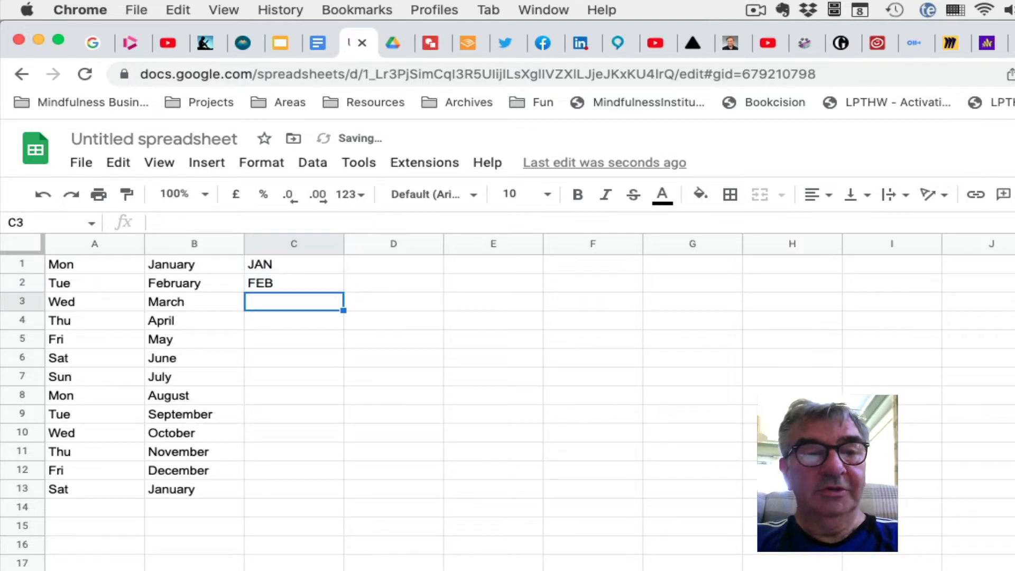
text(MAR)
key(Return)
text(A)
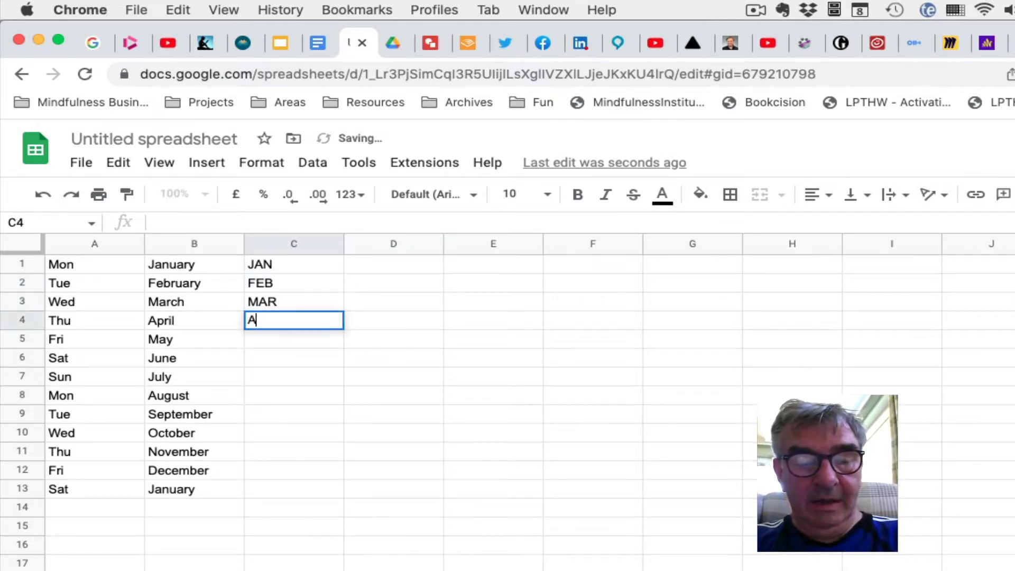
text(PR)
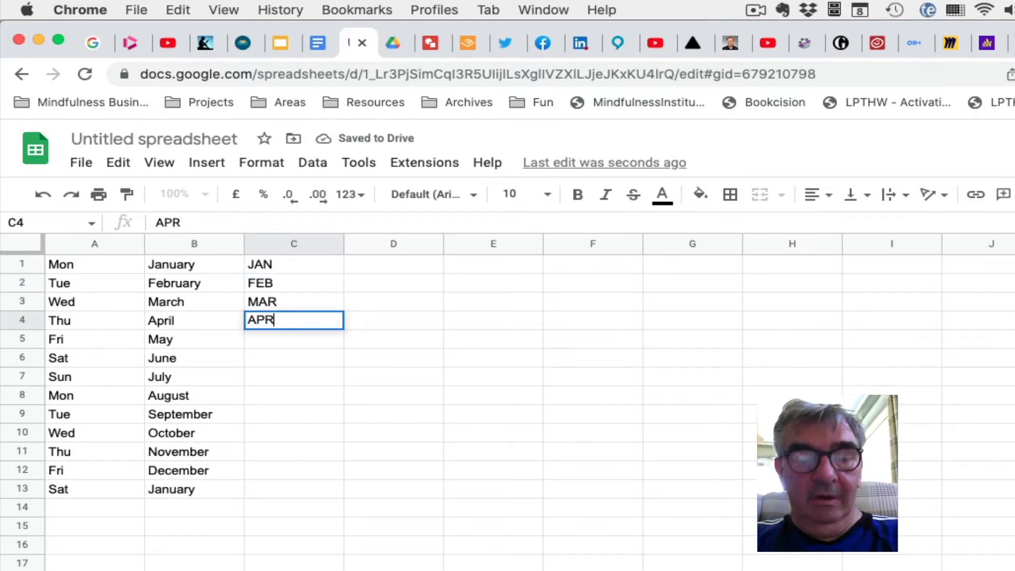
key(Return)
text(MAY)
key(Return)
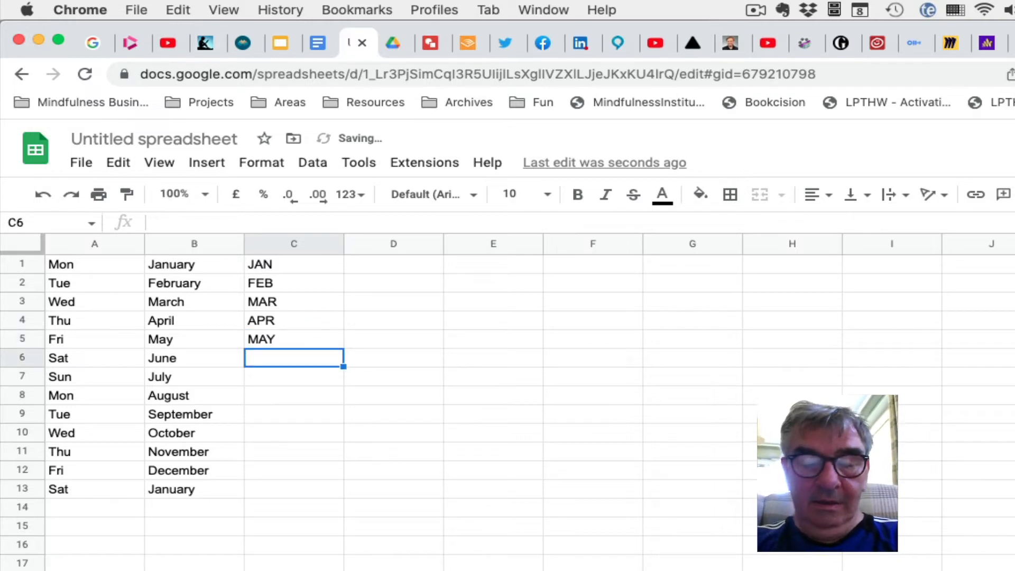
text(JUN)
key(Return)
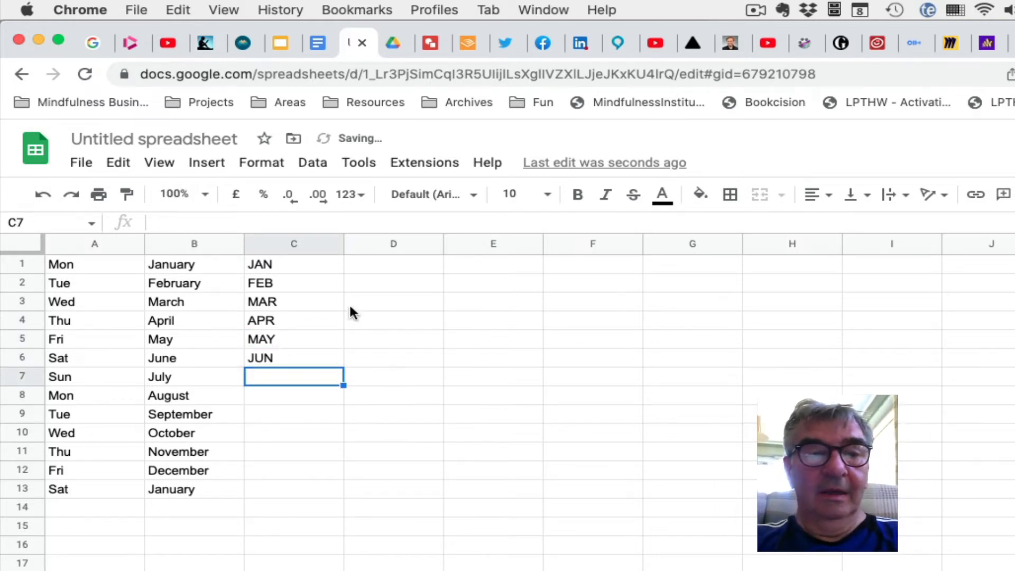
- Extend the abbreviated month series from C1:C6 down column C to row 14
click(381, 340)
drag(318, 264, 344, 509)
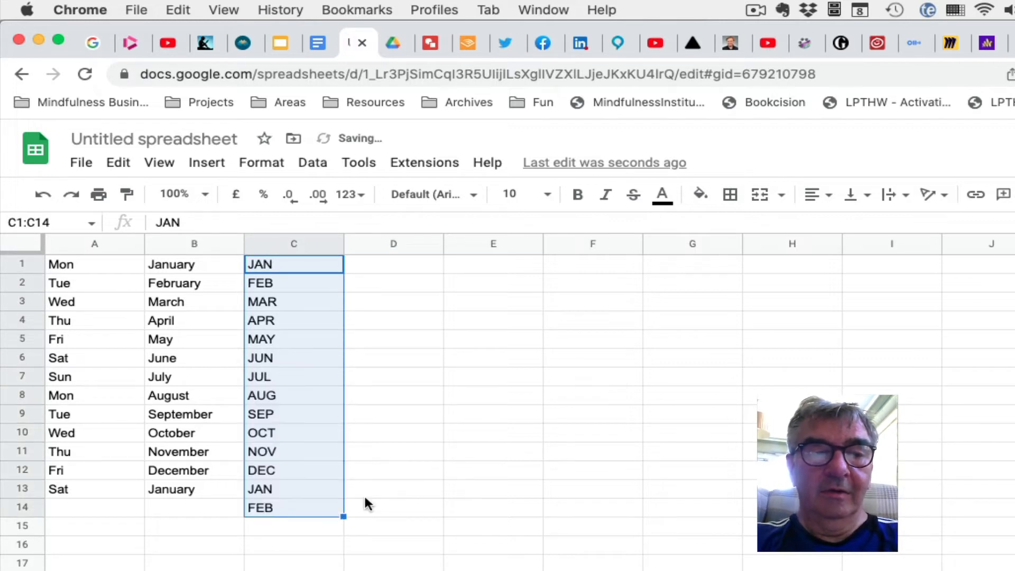
click(457, 492)
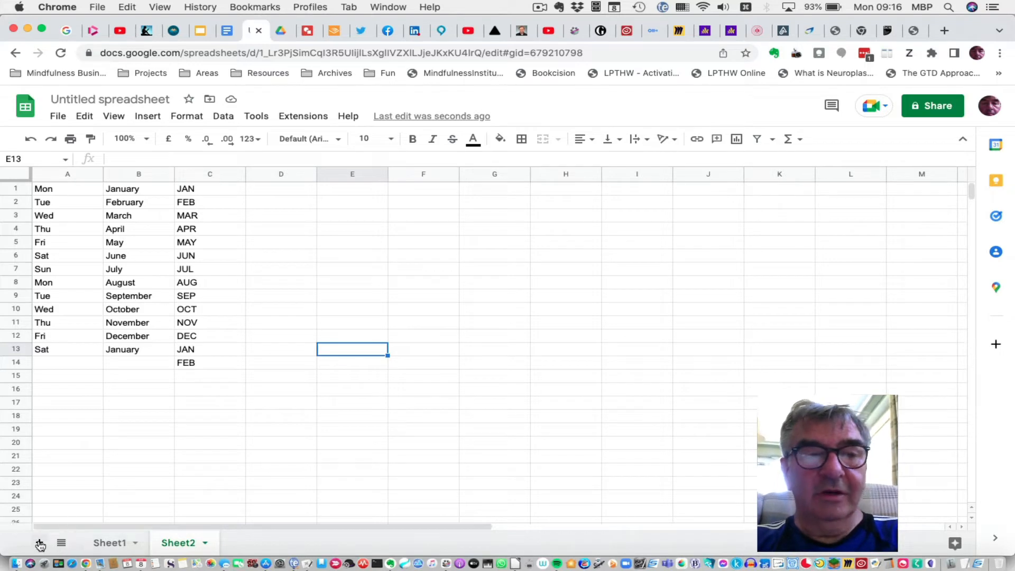
- Add a third blank sheet to the spreadsheet and select its cell A1
click(39, 543)
click(176, 419)
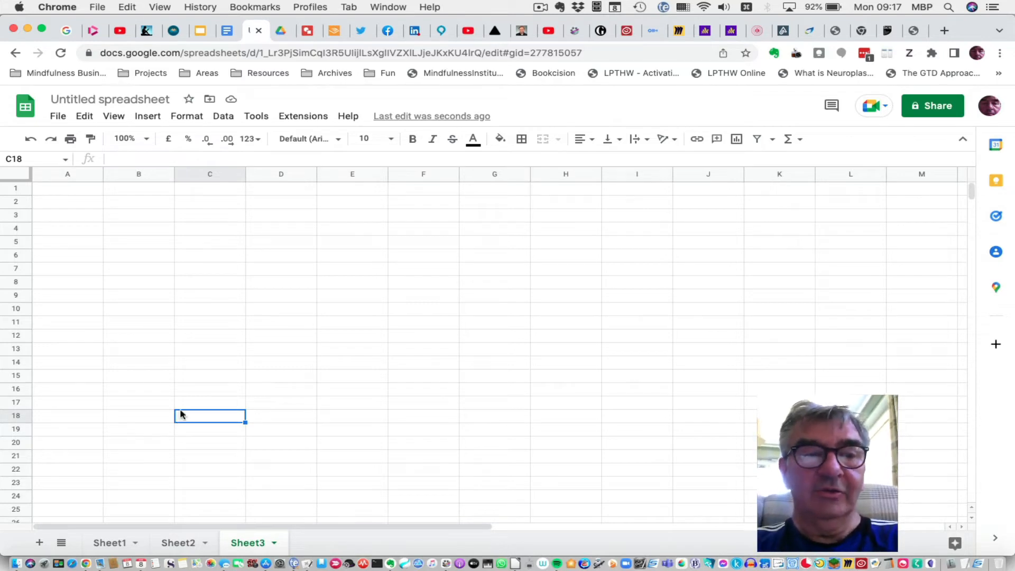
click(95, 194)
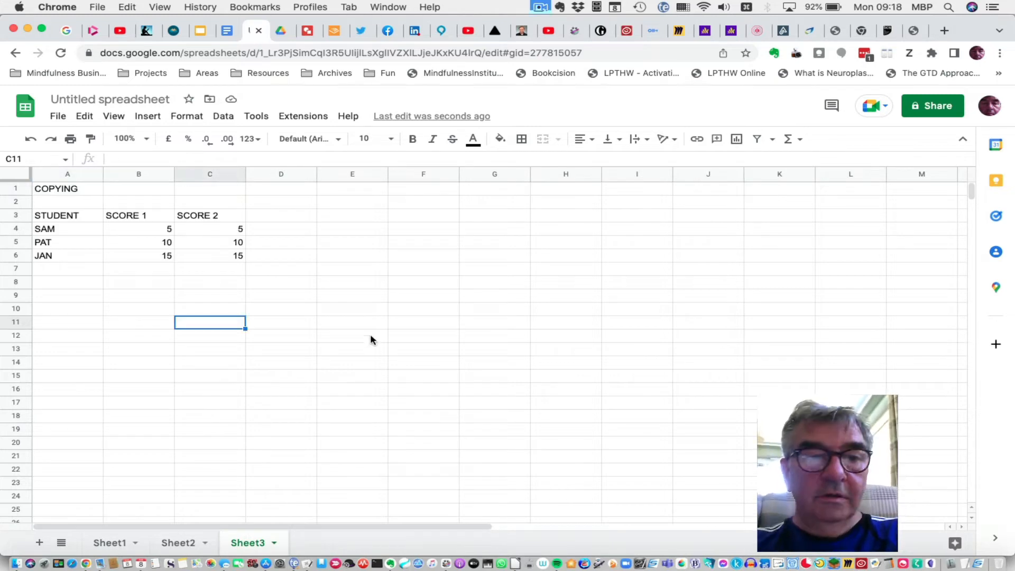
- Enter the heading TOTAL in D3, beside the SCORE 2 column of the student table
click(369, 333)
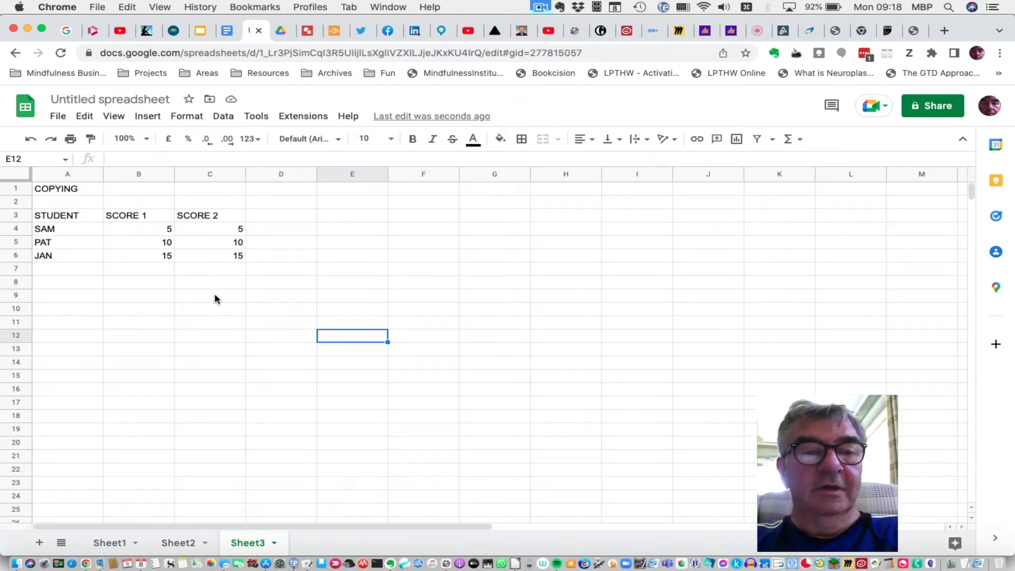
click(294, 219)
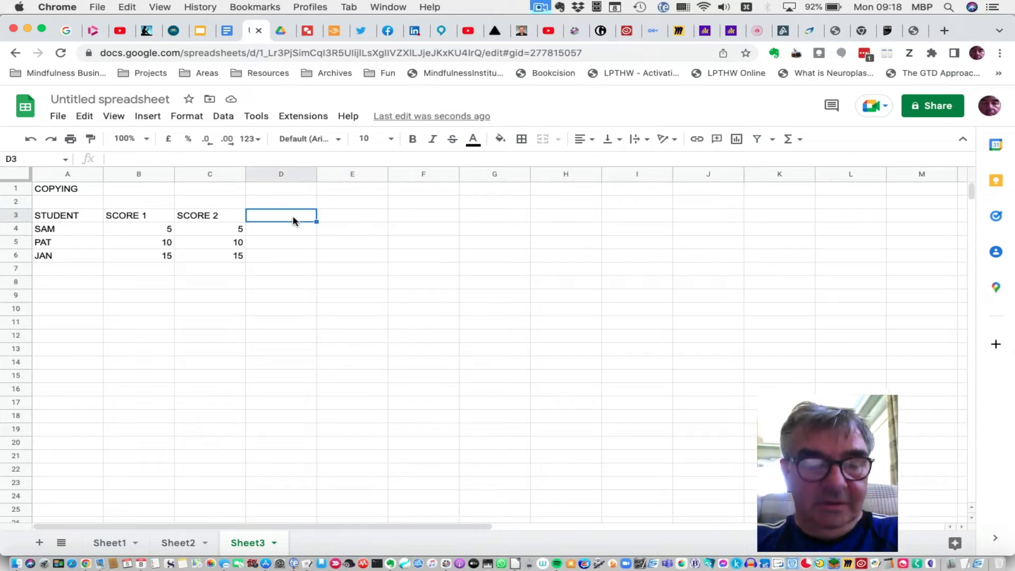
text(TOTAL)
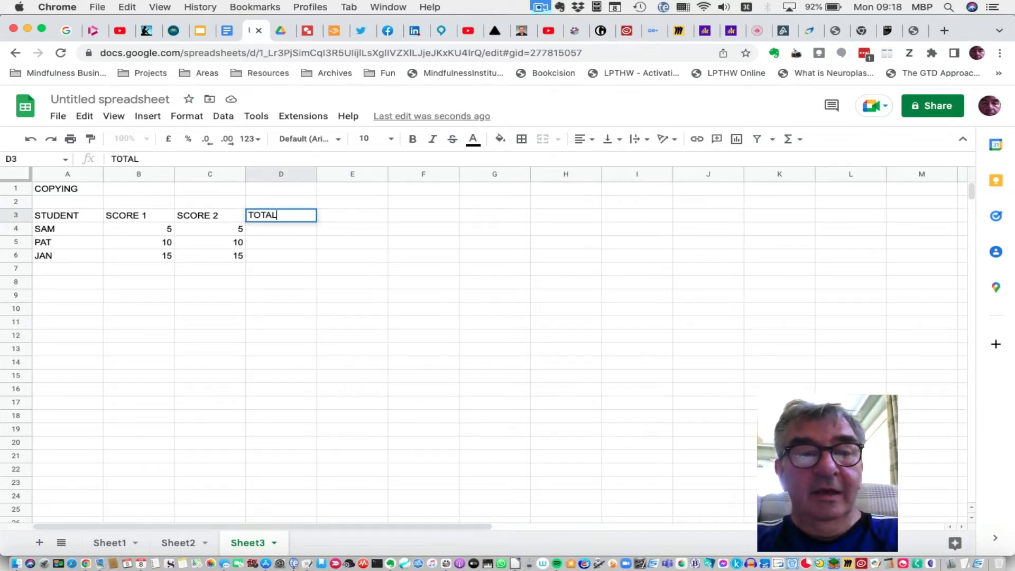
key(Return)
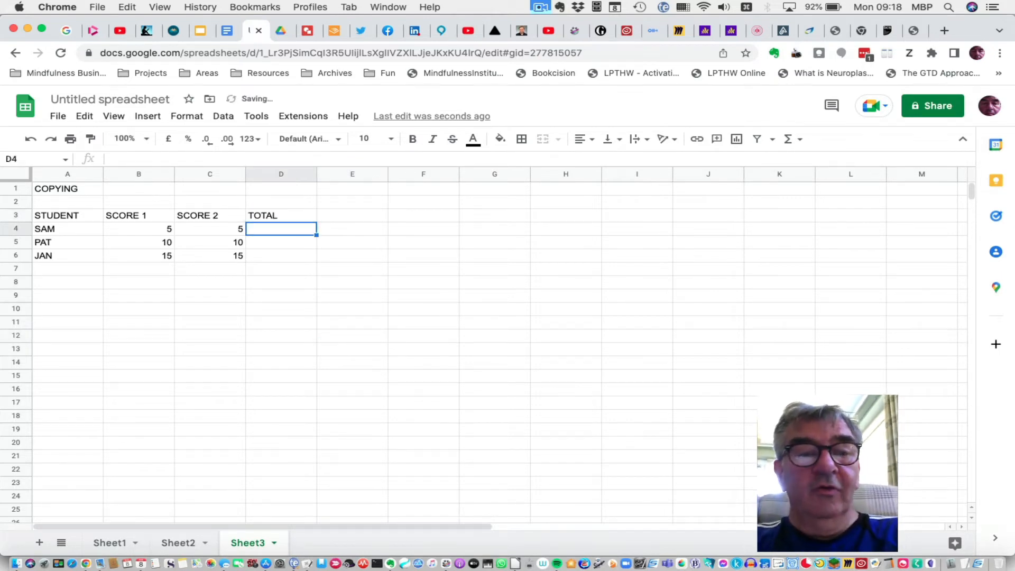
click(298, 311)
- Enter the formula =B4+C4 in D4 to total SAM's two scores
click(286, 229)
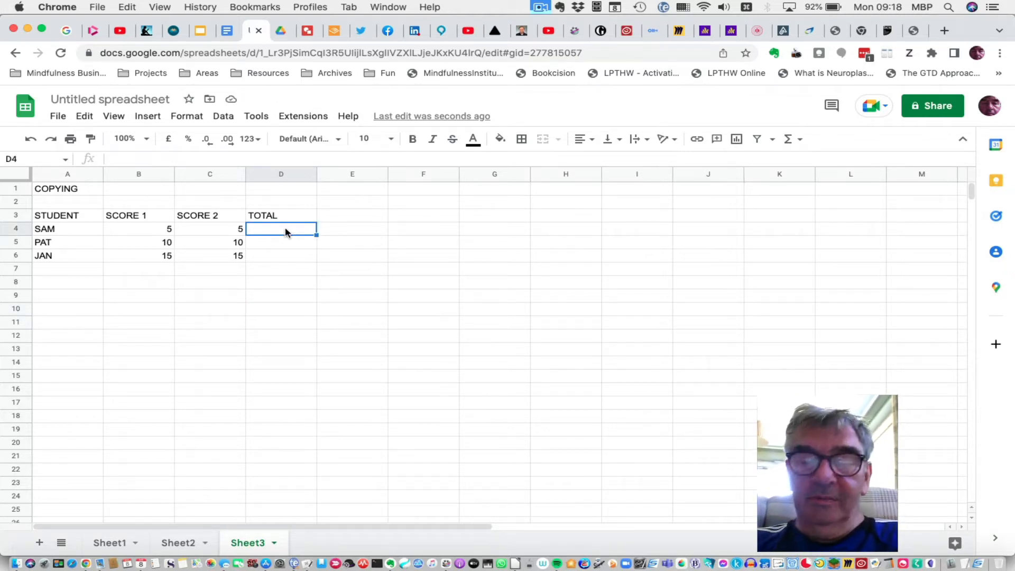
click(141, 232)
click(210, 228)
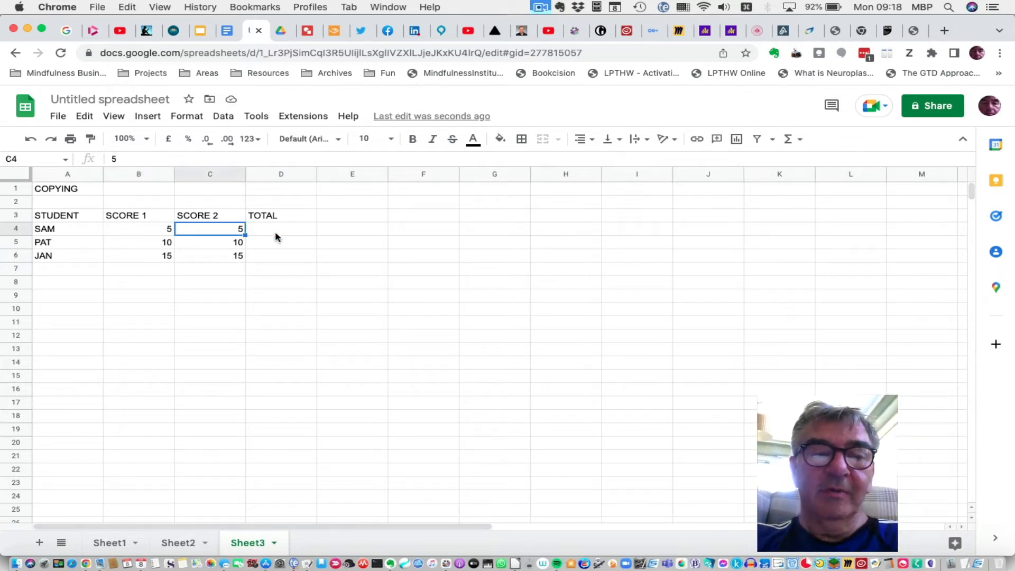
click(287, 233)
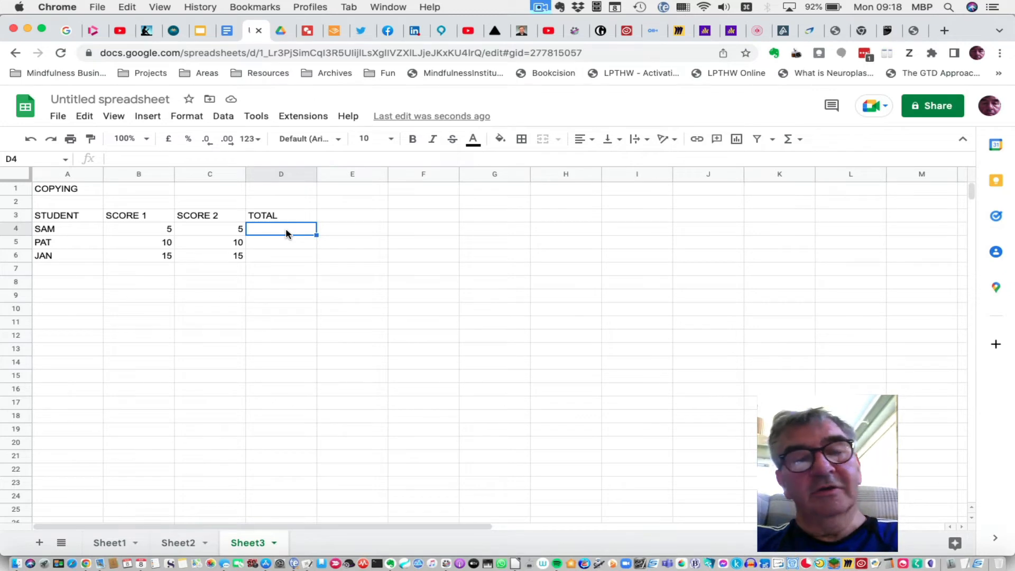
text(=B)
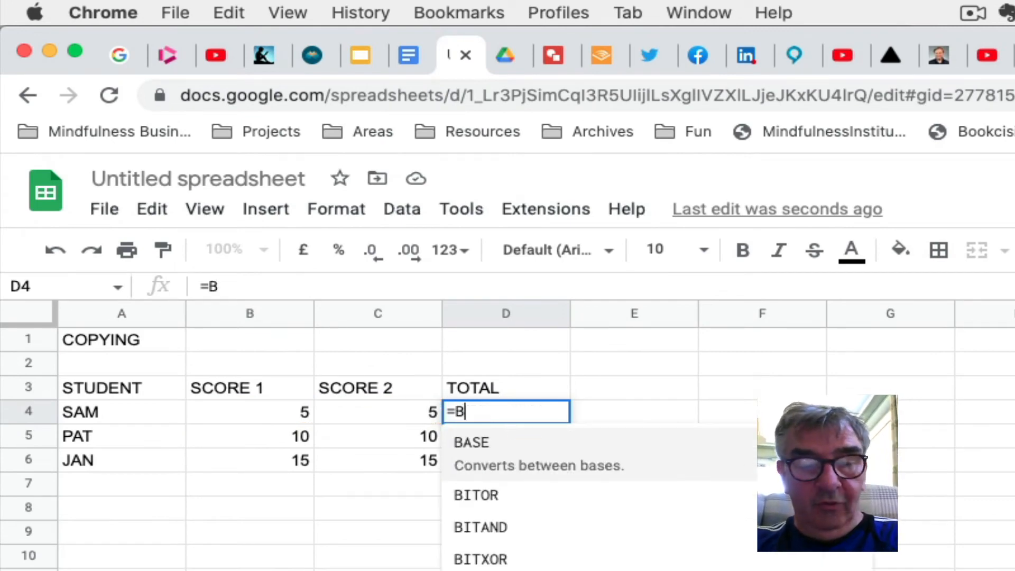
text(4+)
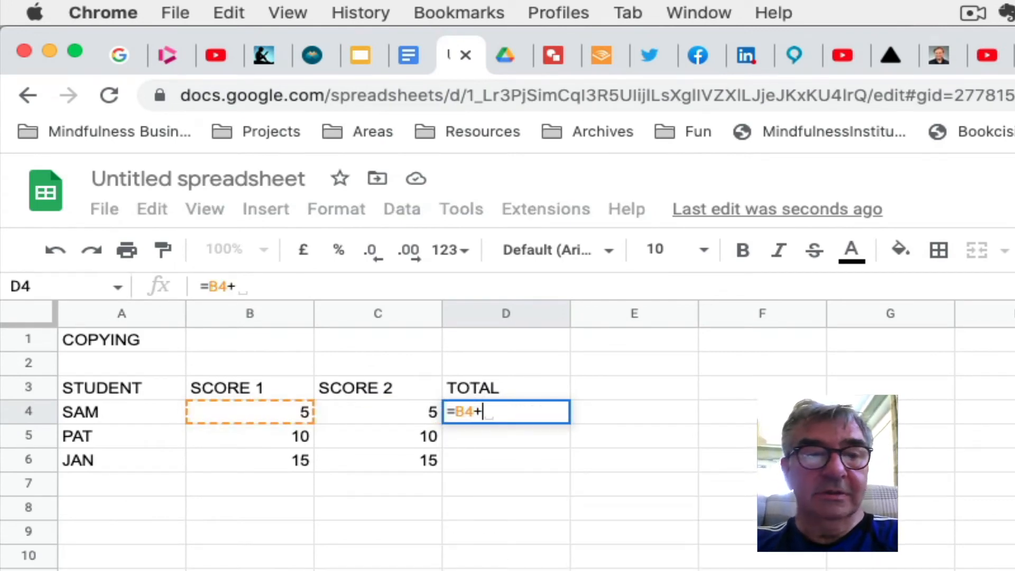
click(404, 409)
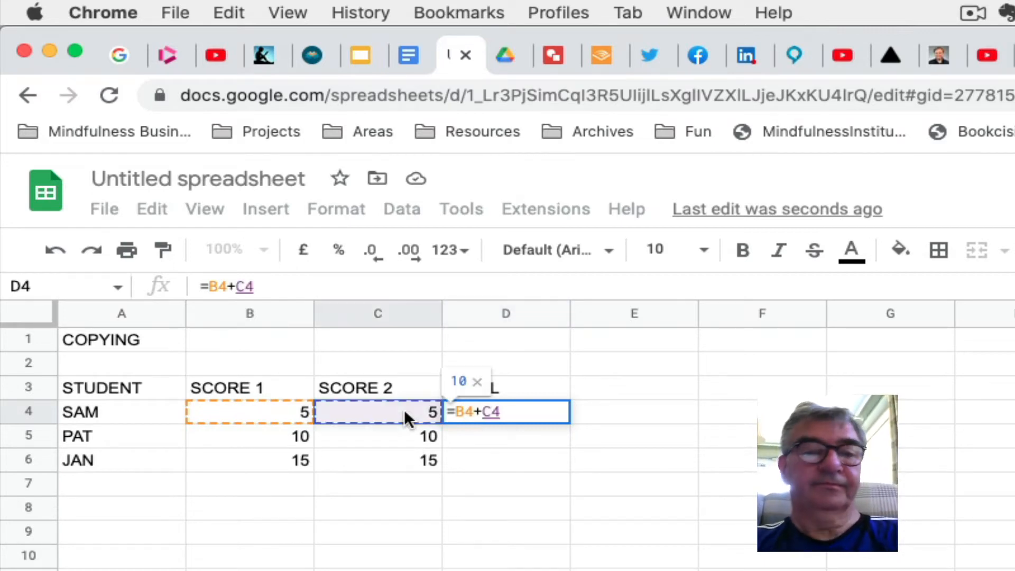
key(Return)
click(528, 570)
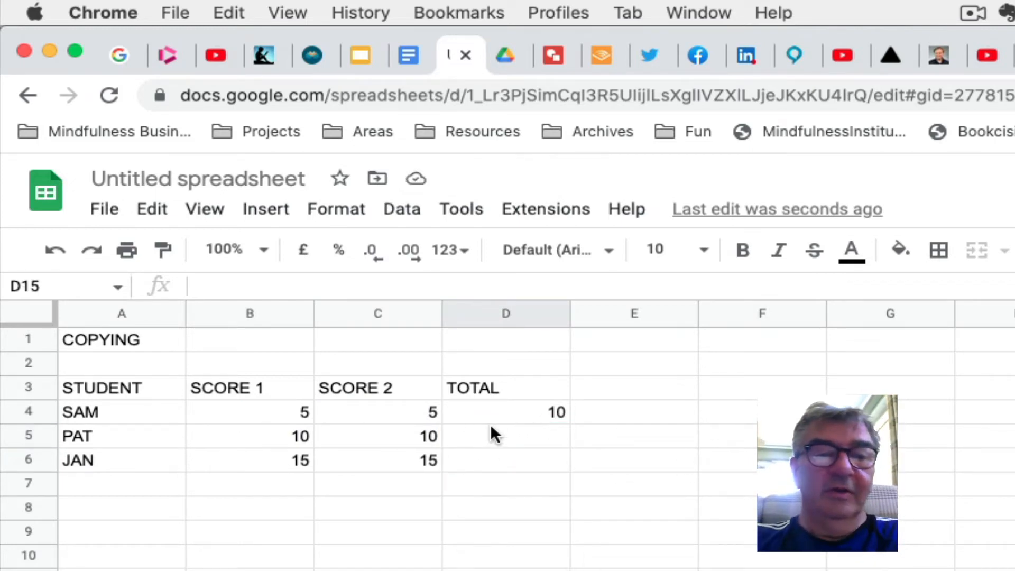
- Copy the total formula from D4 and paste it into D5 for PAT
click(530, 428)
click(547, 458)
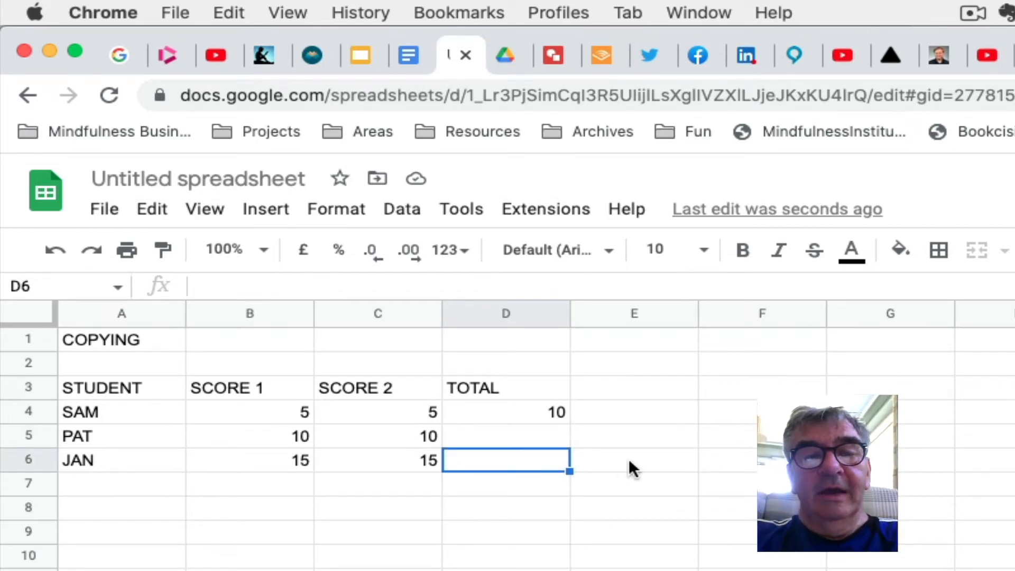
click(552, 411)
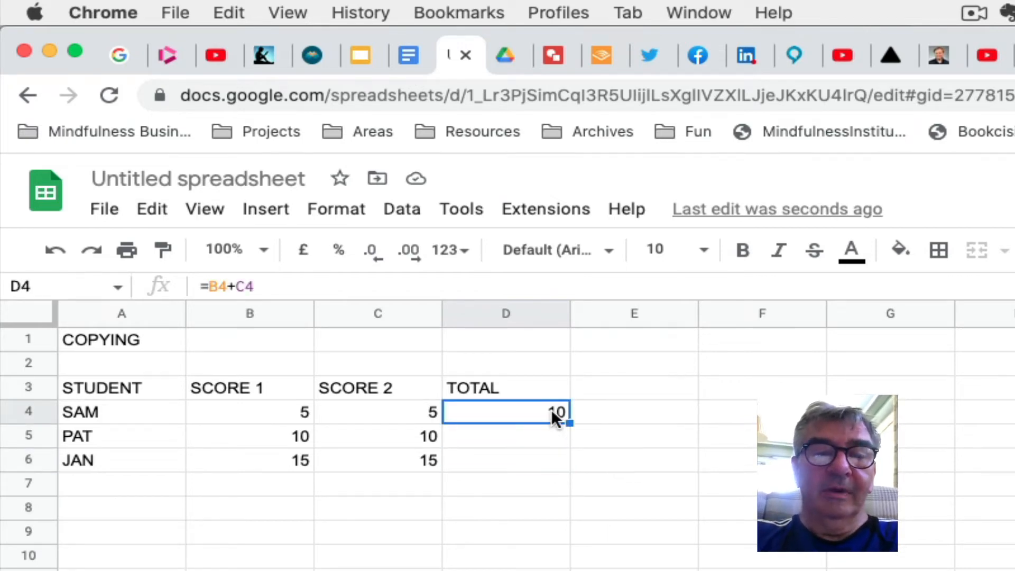
click(151, 210)
click(198, 381)
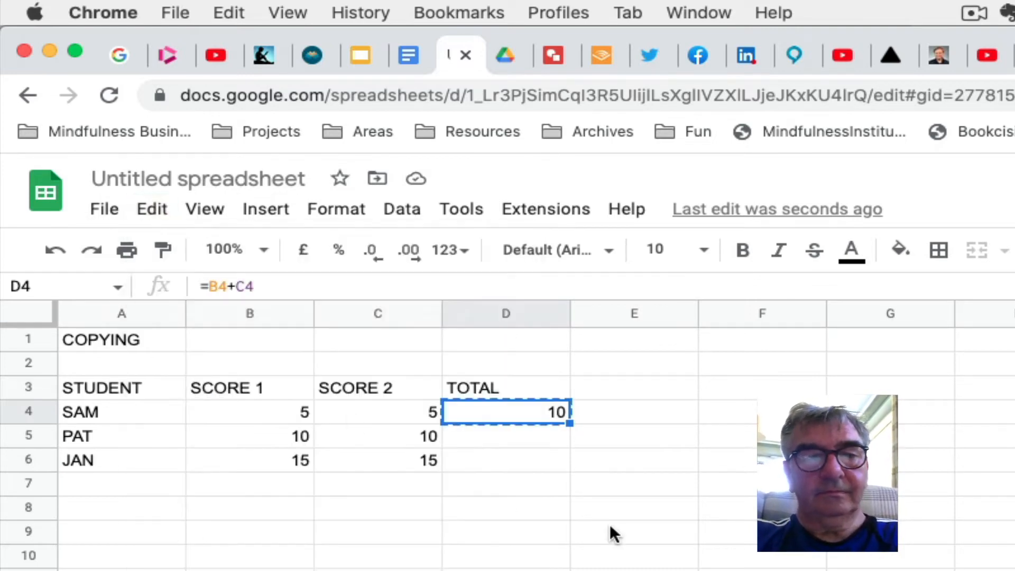
click(621, 524)
click(513, 439)
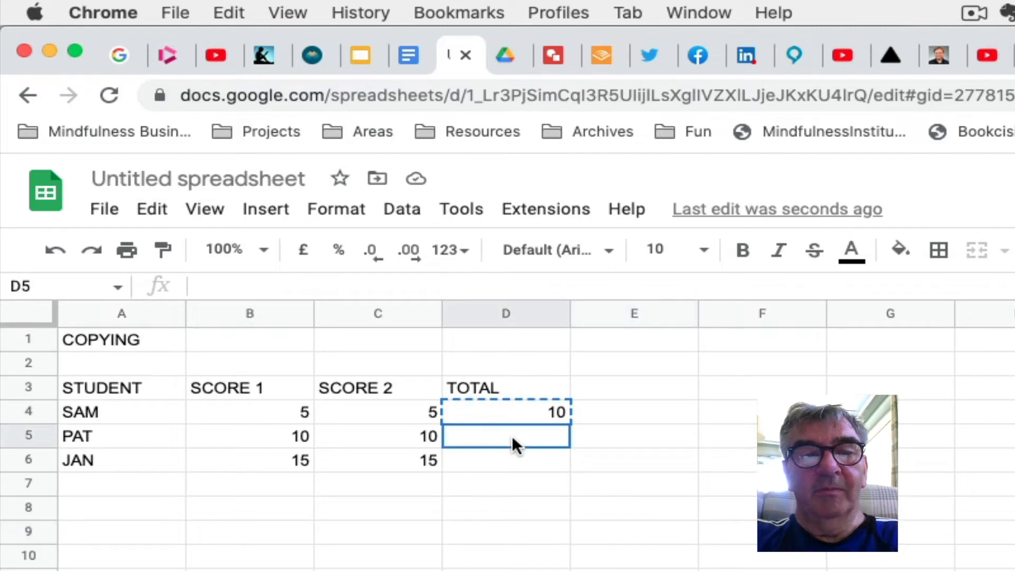
click(162, 216)
click(200, 417)
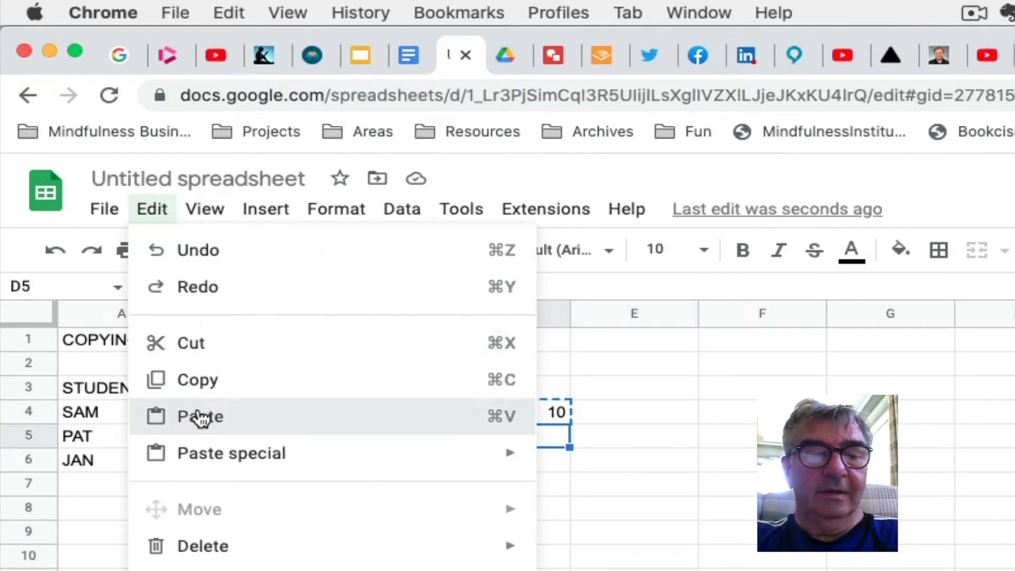
click(662, 538)
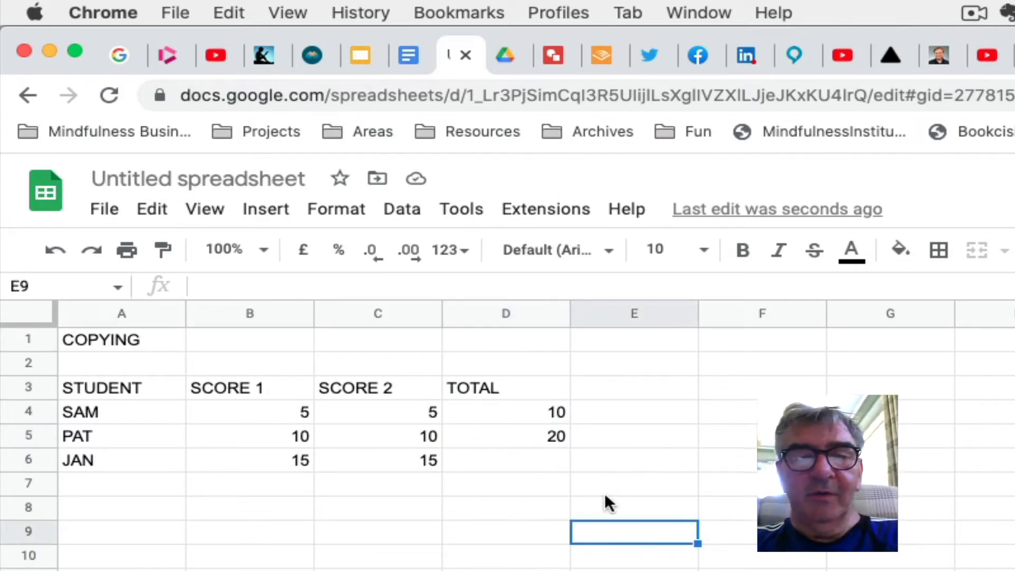
- Compare the cell references in the original formula in D4 with those in the pasted formula in D5
click(528, 436)
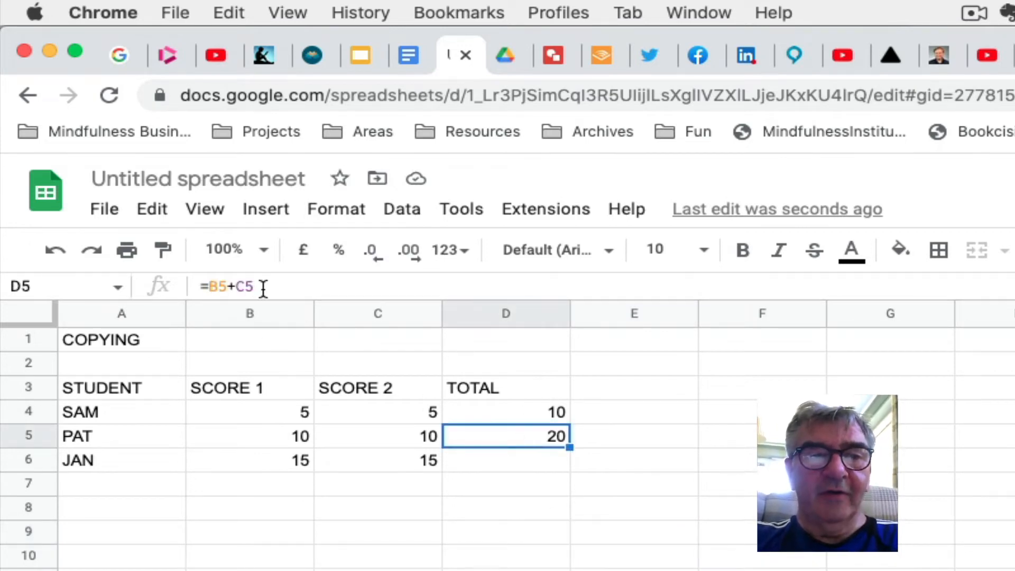
click(633, 563)
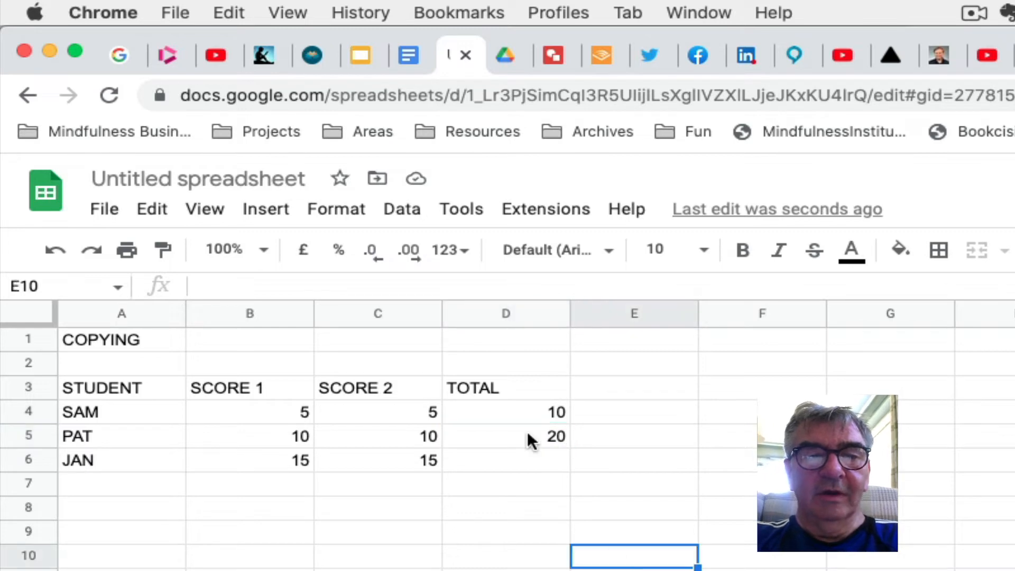
click(515, 418)
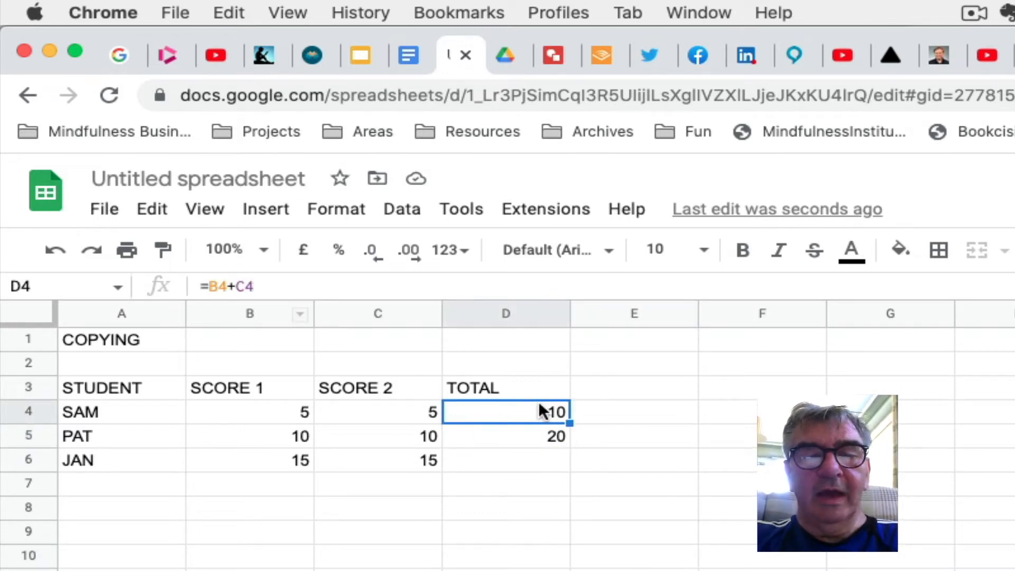
click(609, 498)
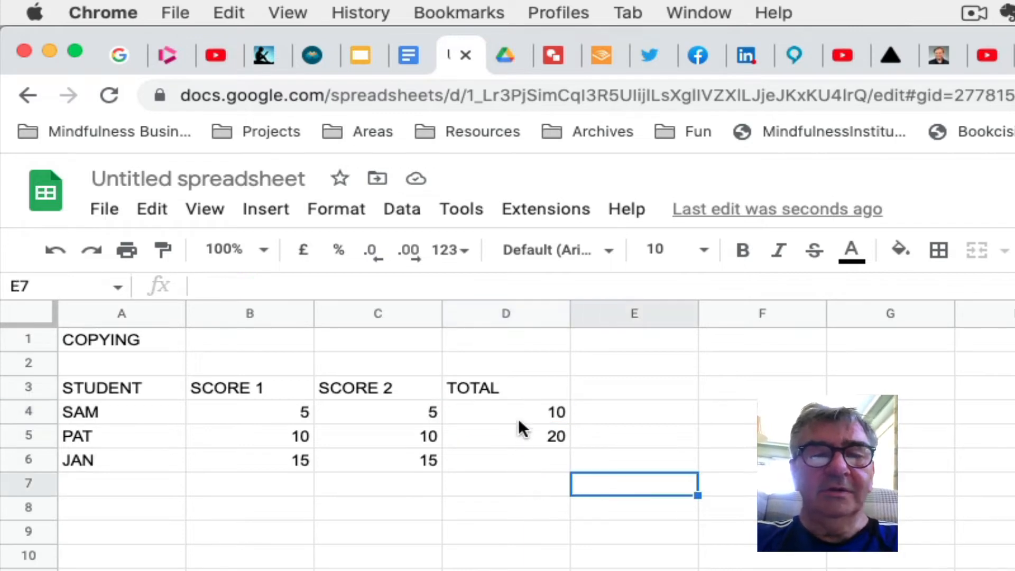
click(535, 446)
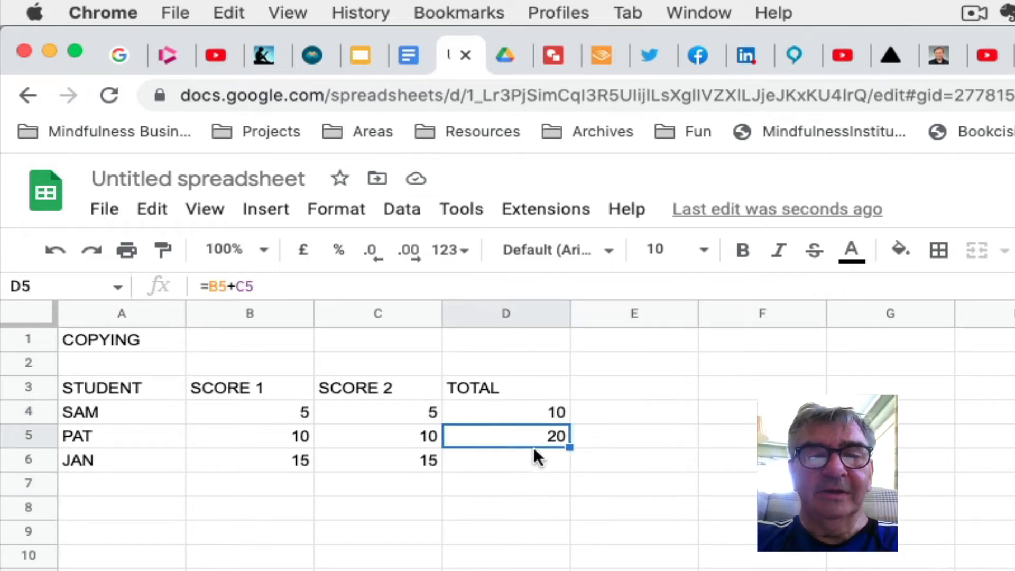
click(536, 465)
click(609, 509)
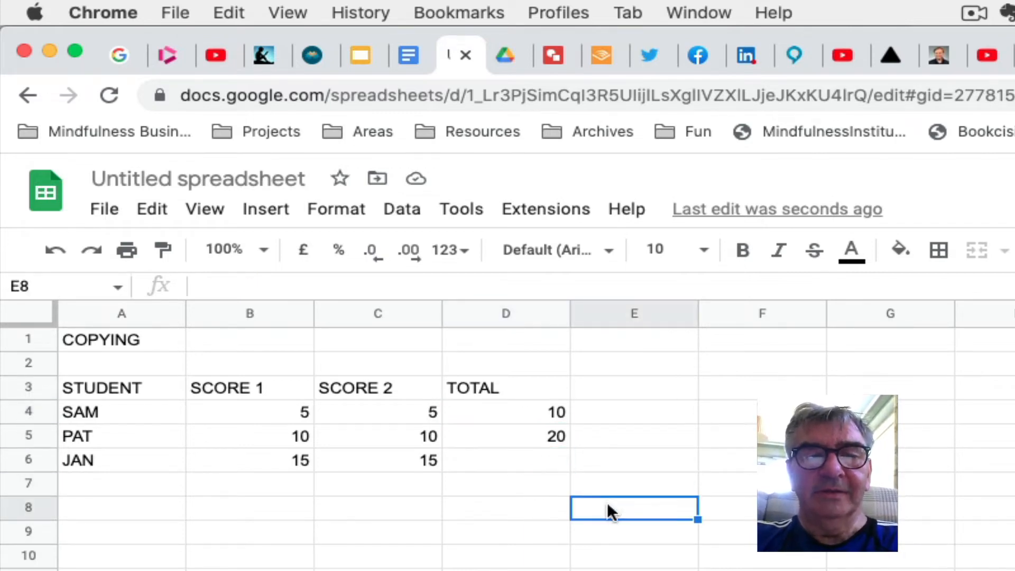
click(536, 436)
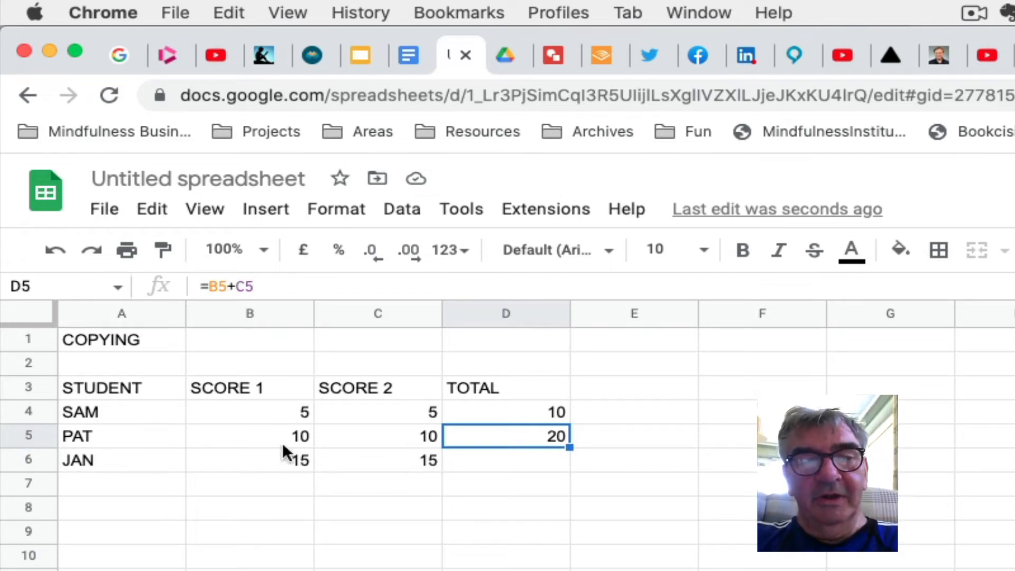
click(553, 512)
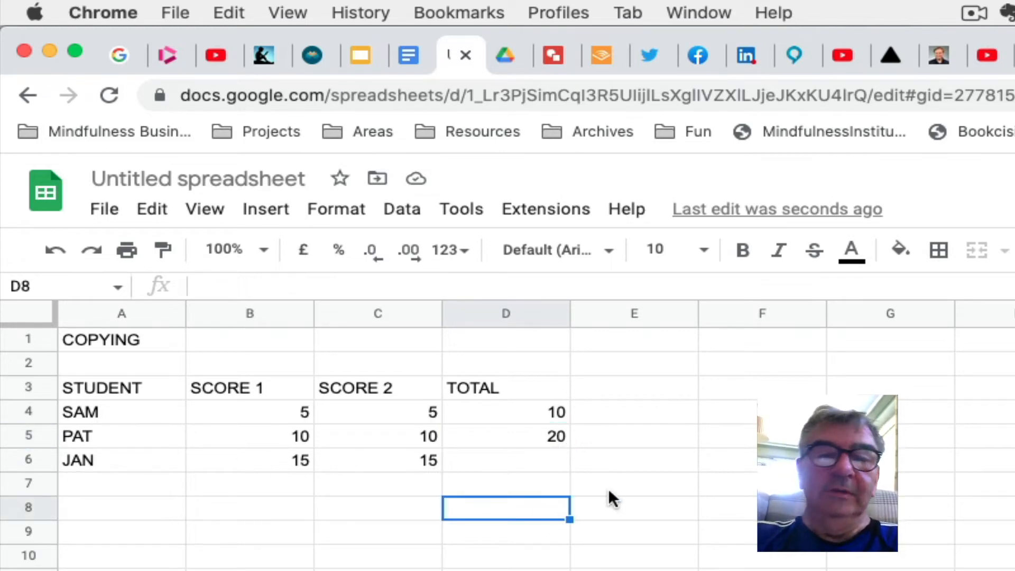
click(623, 463)
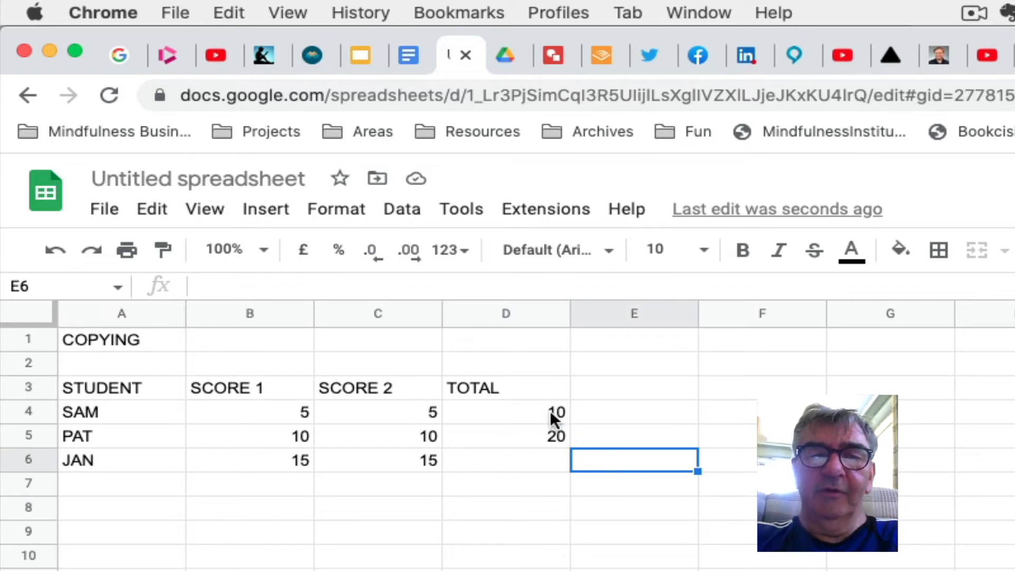
- Fill the total formulas in D4:D5 down to D6 for JAN
drag(550, 411, 551, 436)
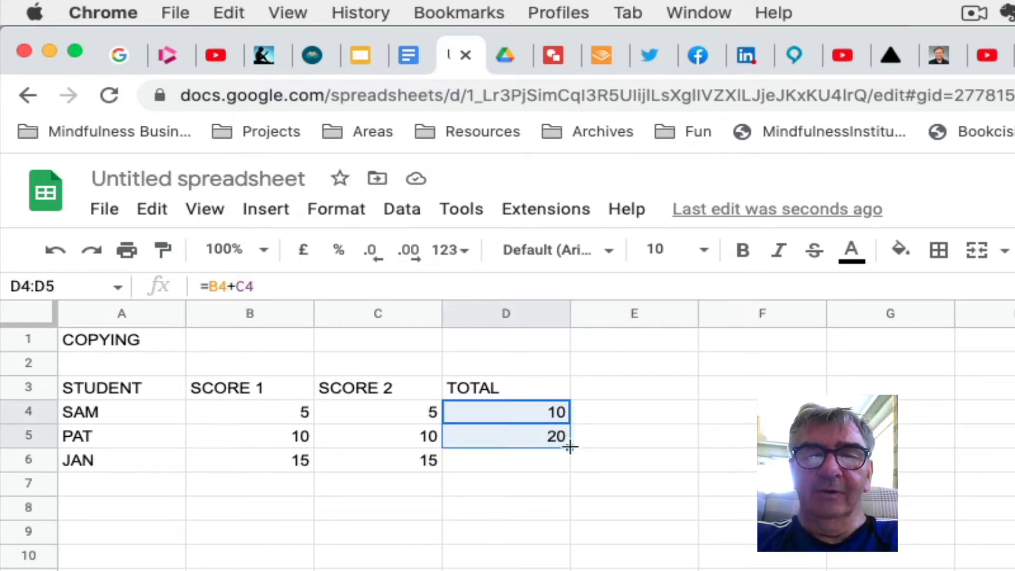
drag(570, 448, 571, 473)
click(635, 568)
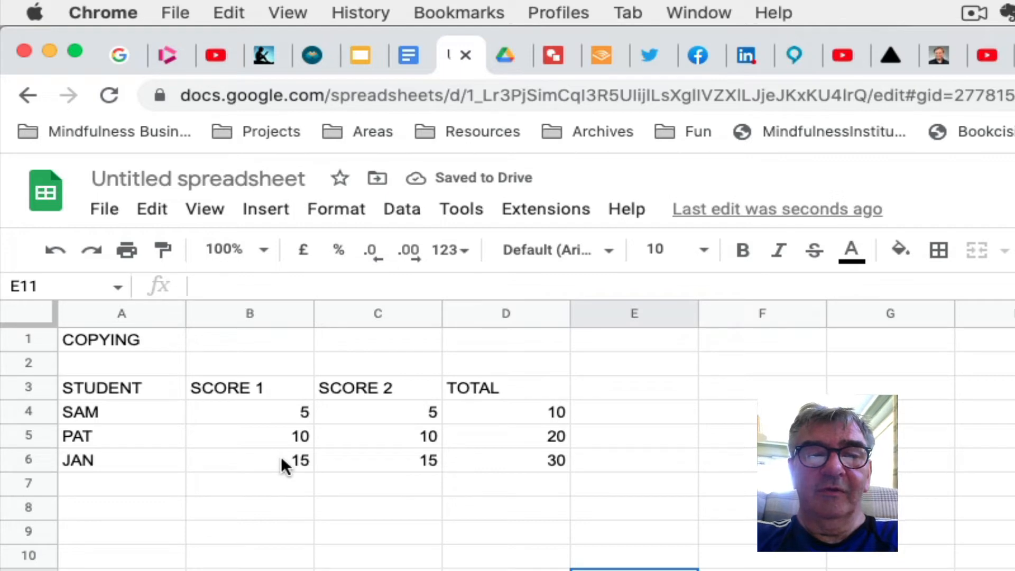
- Check the formula in D6 and fill the totals in D4:D6 down column D to row 13
click(532, 459)
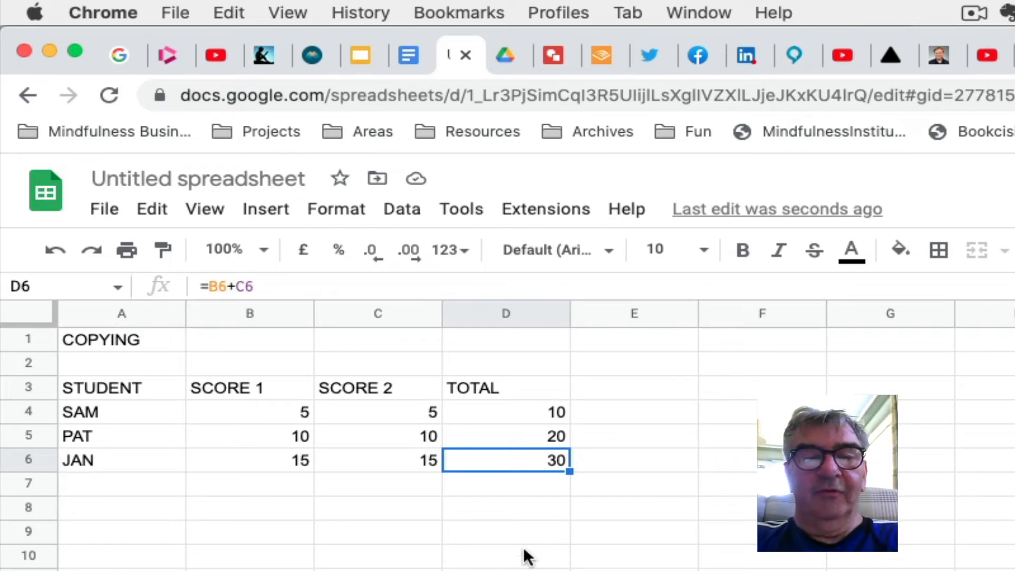
click(561, 536)
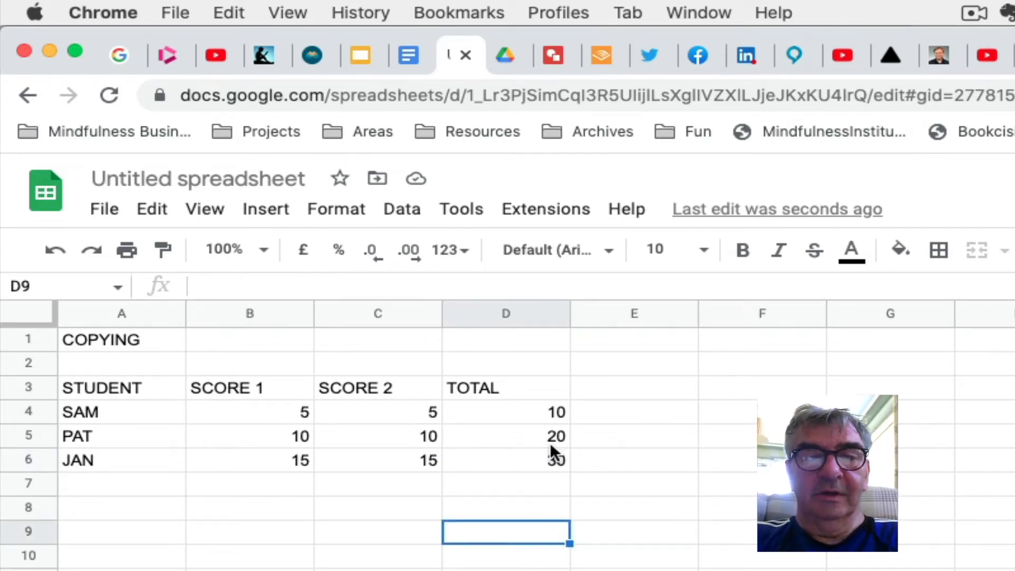
drag(550, 408, 555, 570)
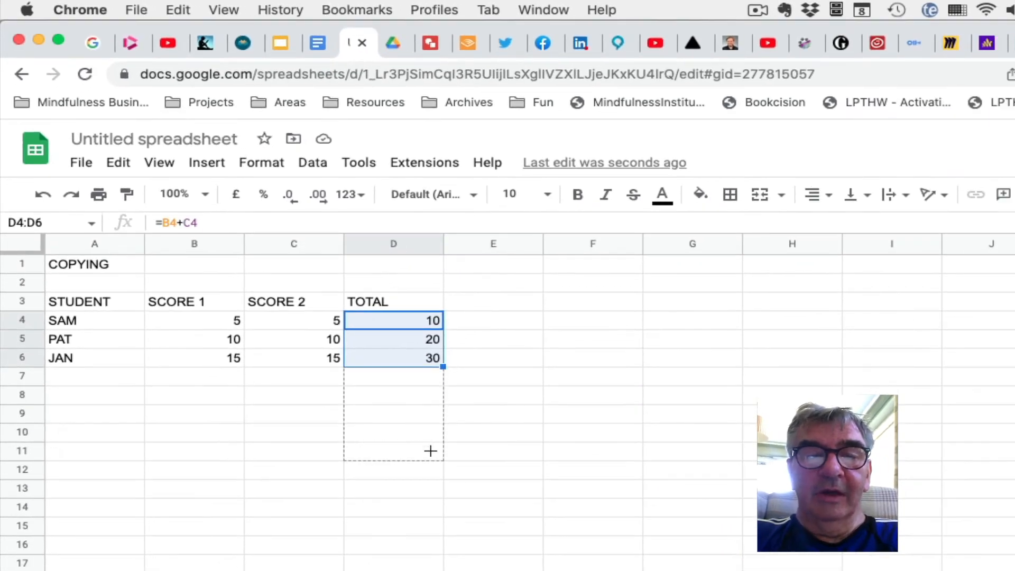
drag(430, 451, 425, 486)
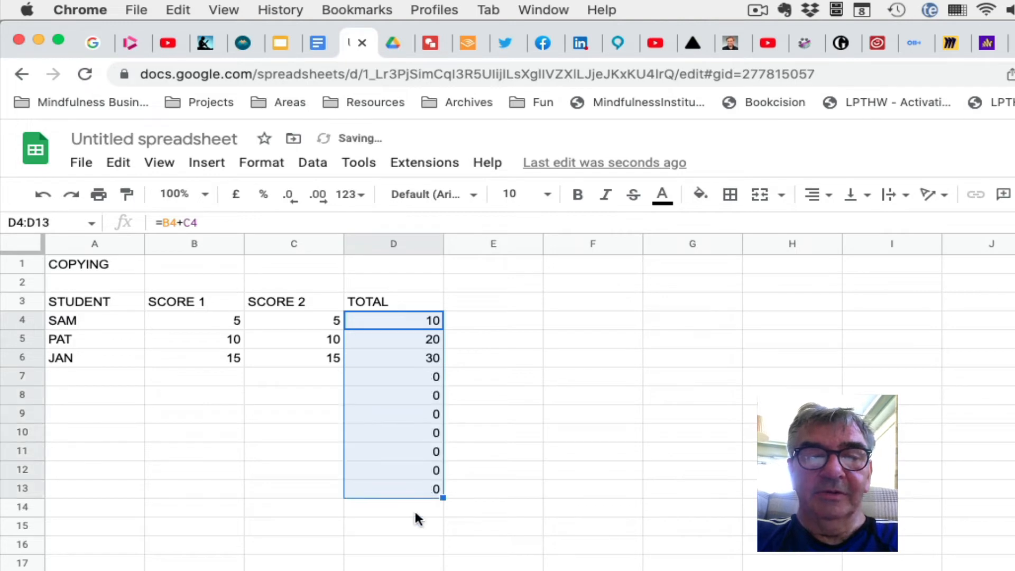
- Examine the blank score cells below the student rows and the references in the filled formulas in D7:D13
click(217, 376)
click(284, 377)
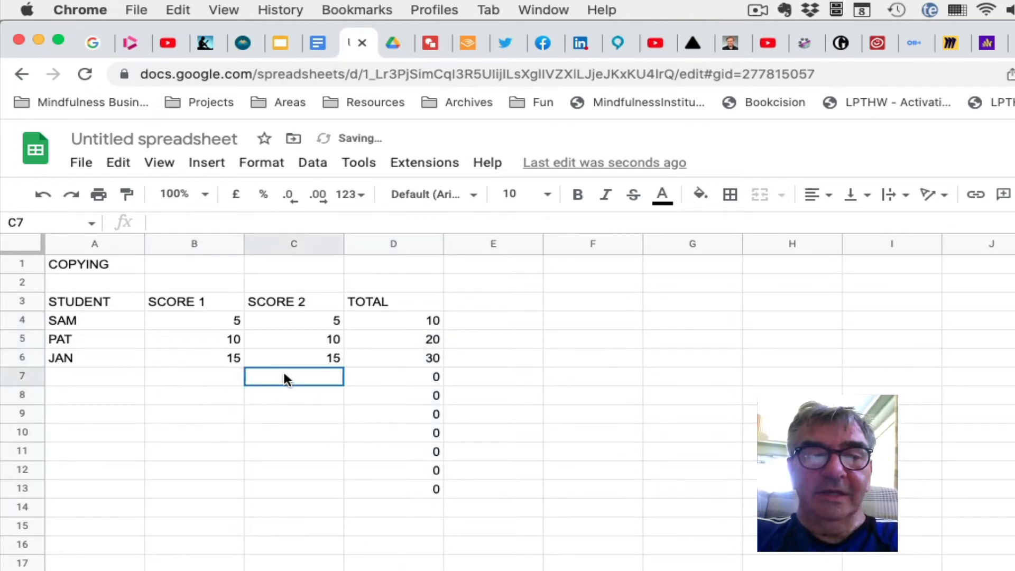
click(233, 395)
click(306, 400)
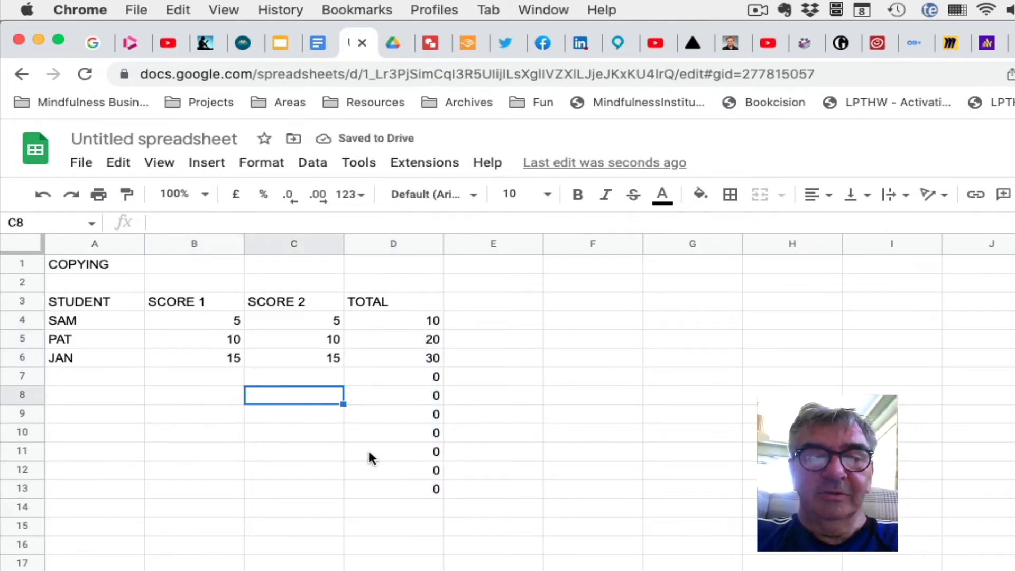
click(408, 489)
click(422, 378)
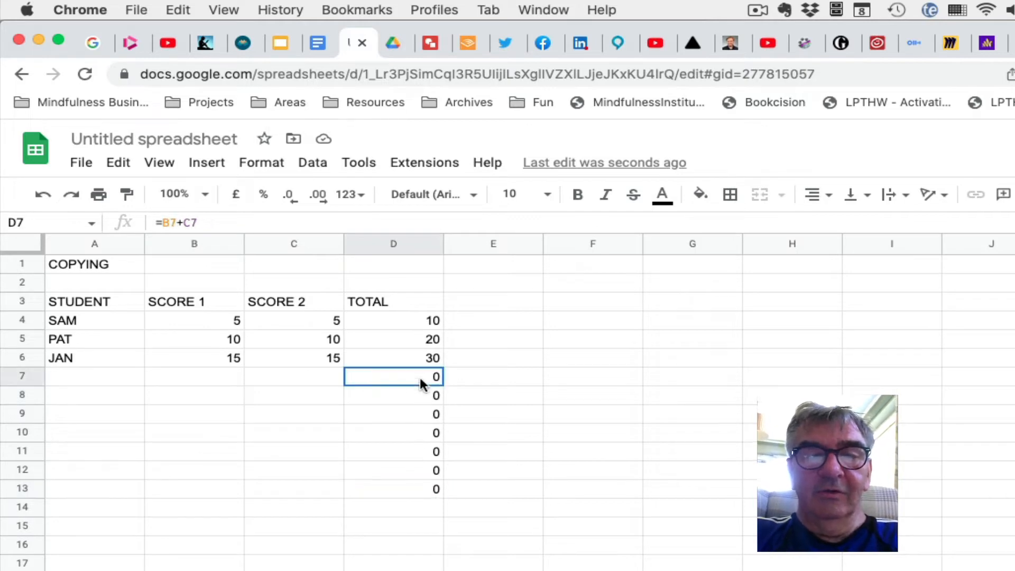
click(422, 402)
click(422, 415)
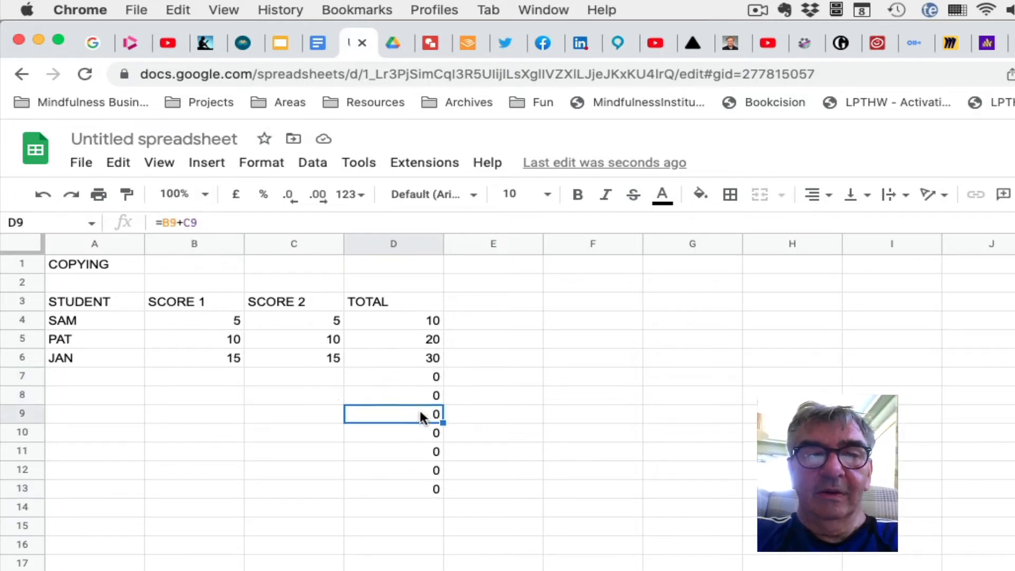
click(421, 469)
click(419, 489)
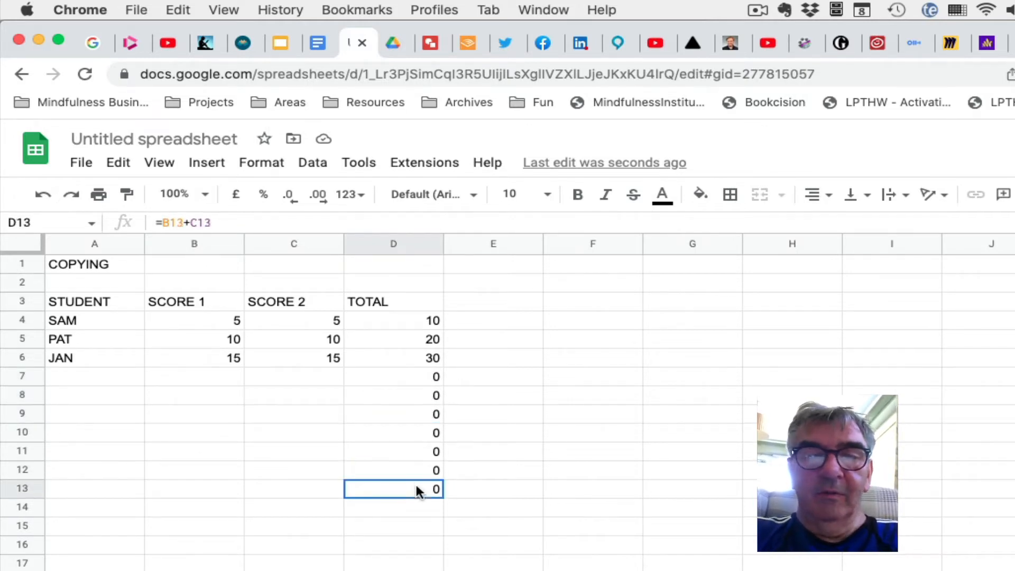
click(422, 377)
click(421, 396)
click(422, 415)
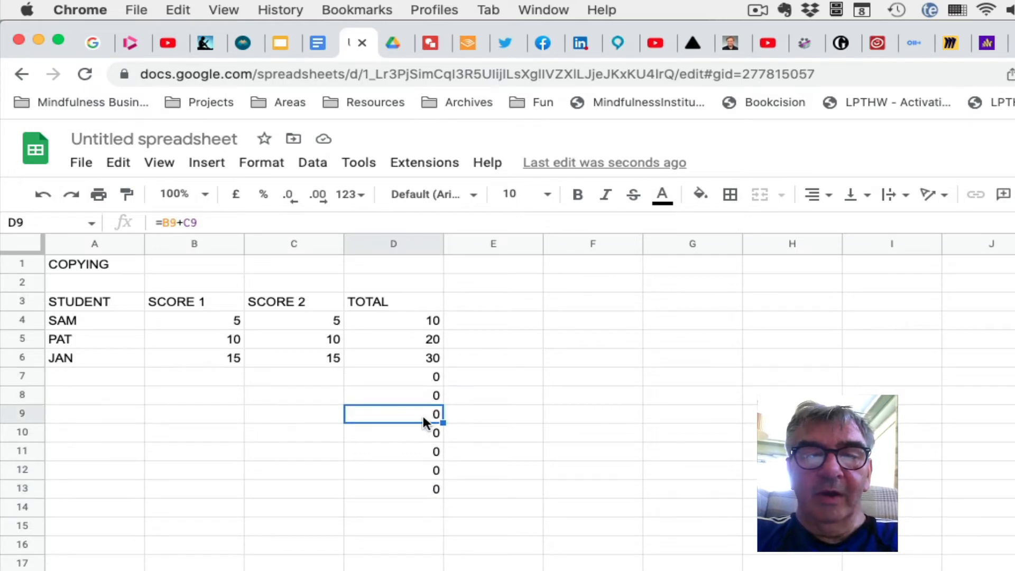
click(423, 430)
click(420, 451)
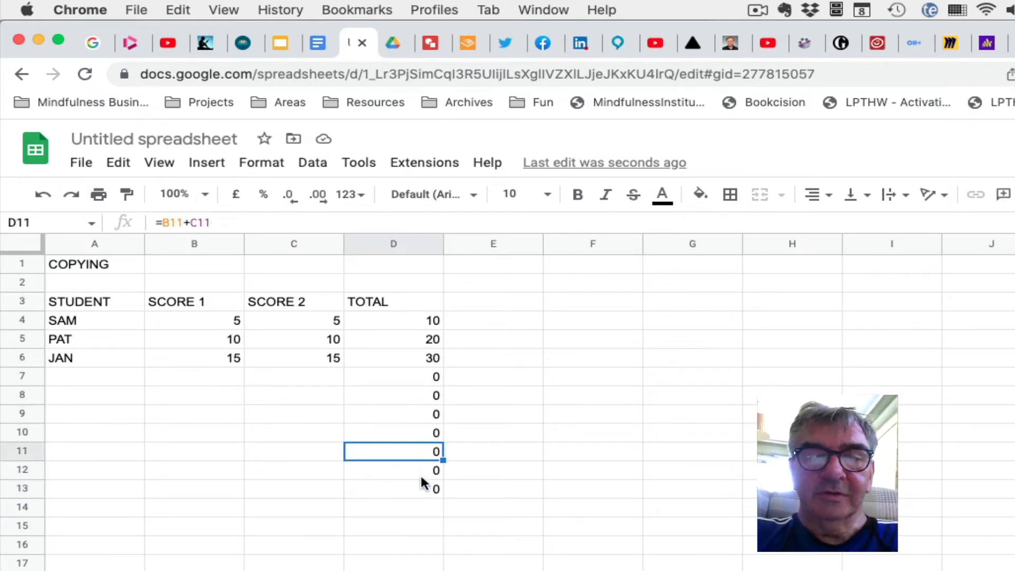
- Check the formulas in D12 and D13 and clear the surplus total formulas from D7:D13
click(423, 473)
click(422, 490)
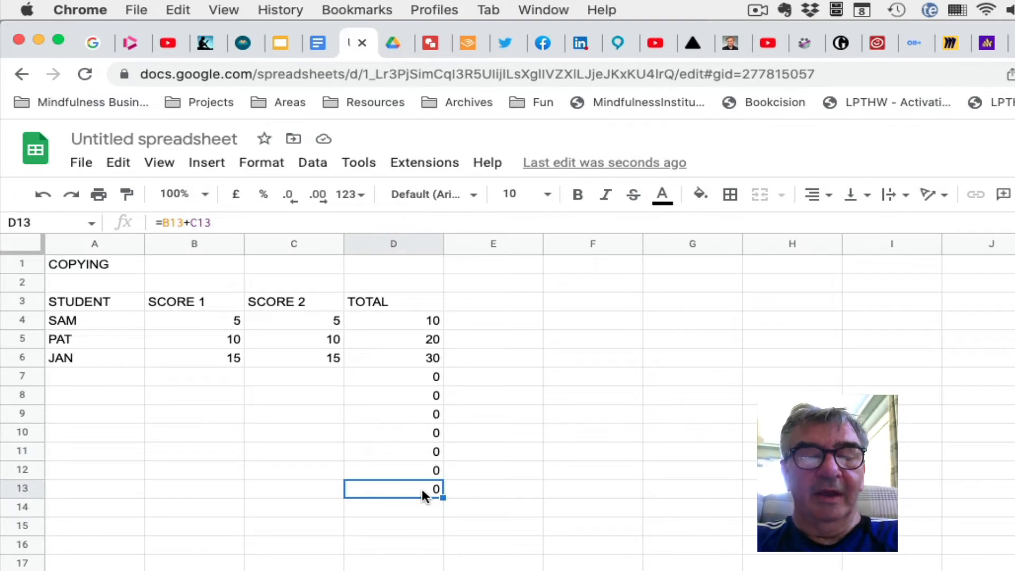
click(406, 376)
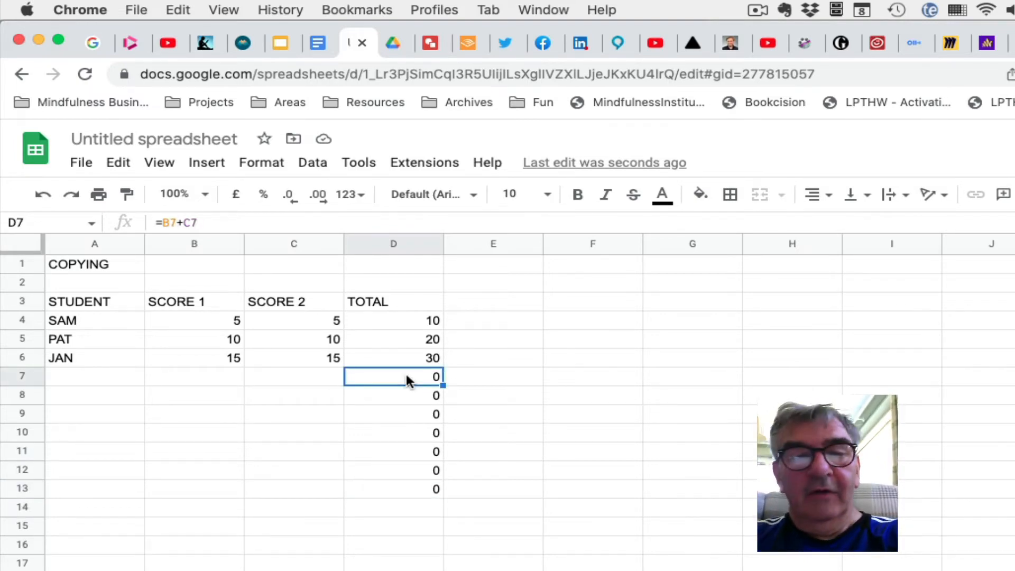
key(BackSpace)
key(Return)
key(BackSpace)
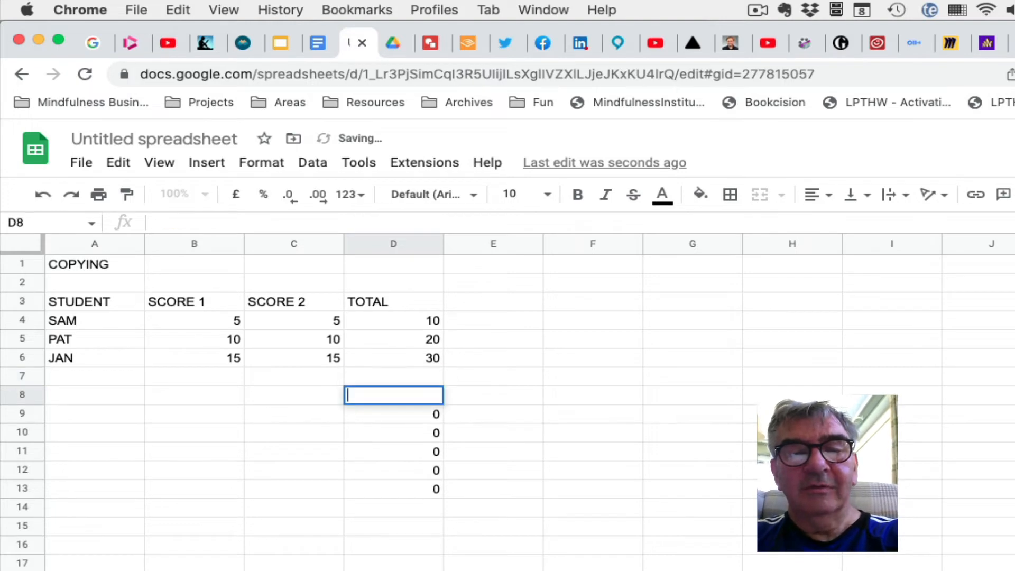
key(Return)
key(BackSpace)
key(Return)
key(BackSpace)
key(Return)
key(BackSpace)
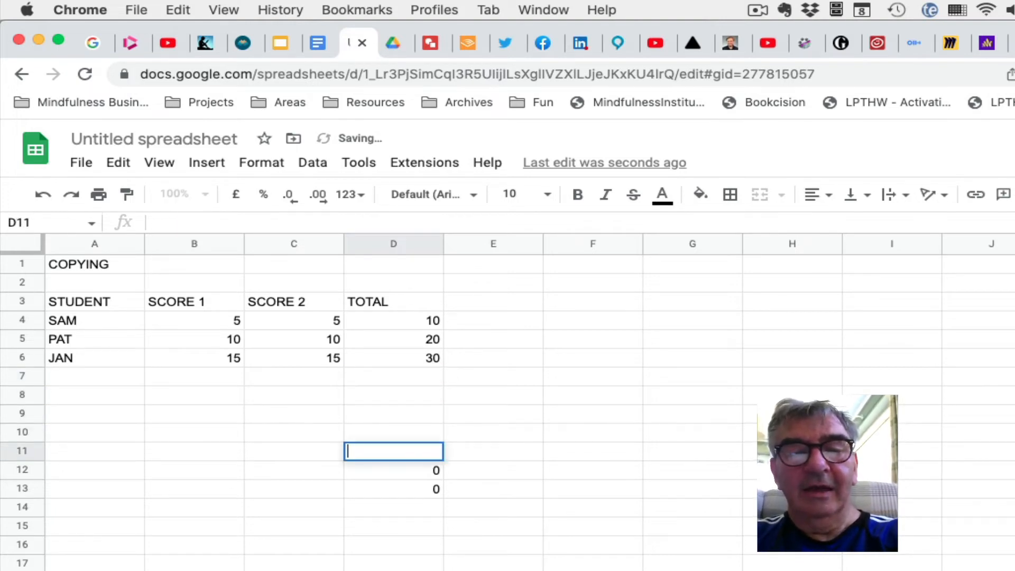
key(Return)
key(BackSpace)
key(Return)
key(BackSpace)
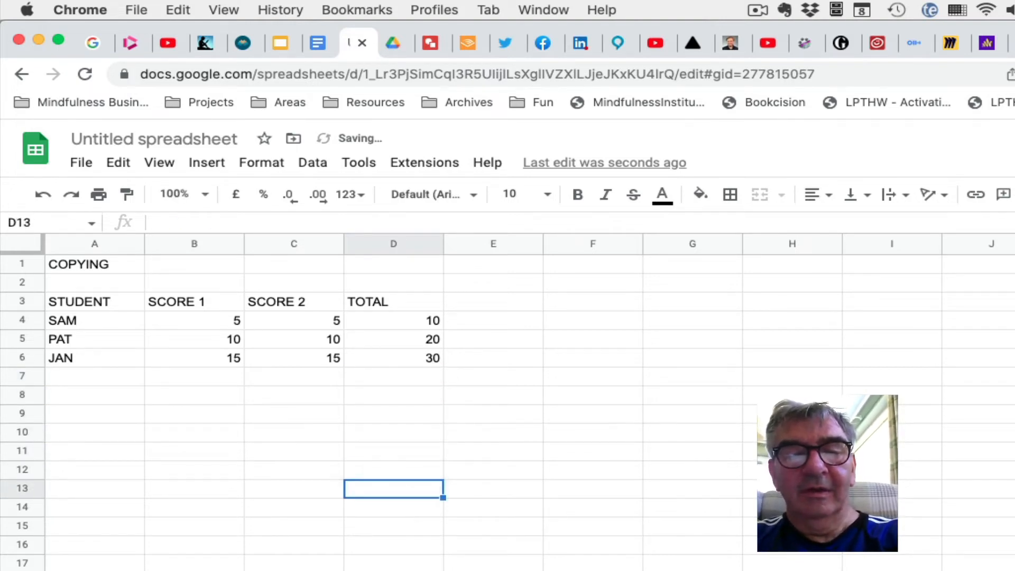
click(555, 450)
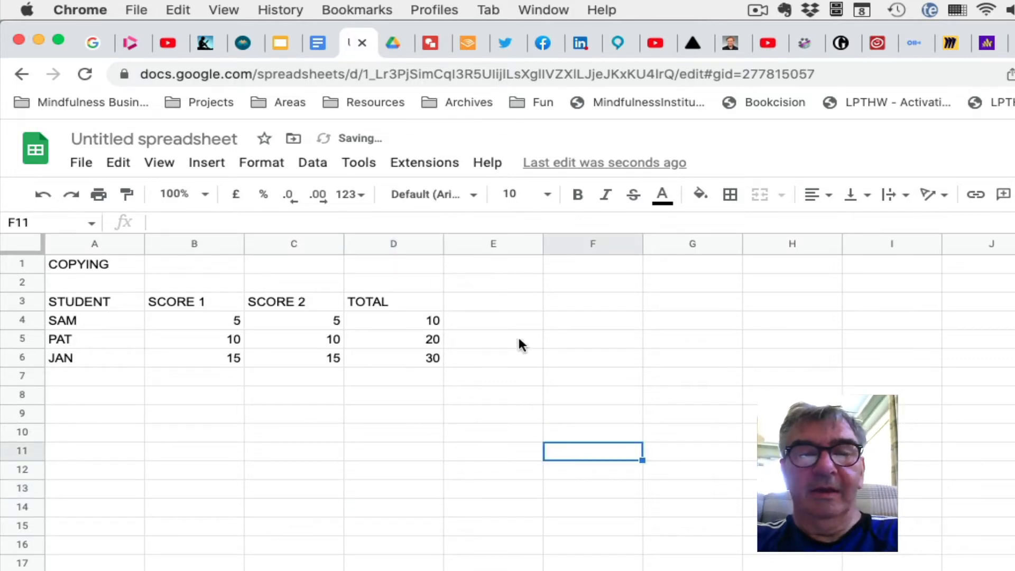
- Enter the column heading TIMES in E3, next to TOTAL
click(502, 306)
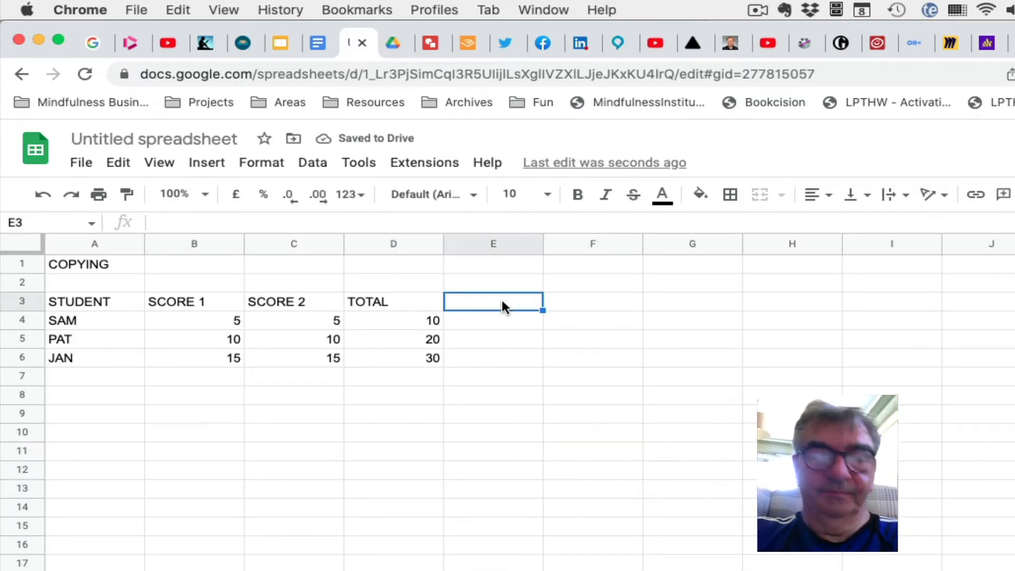
text(TIMES)
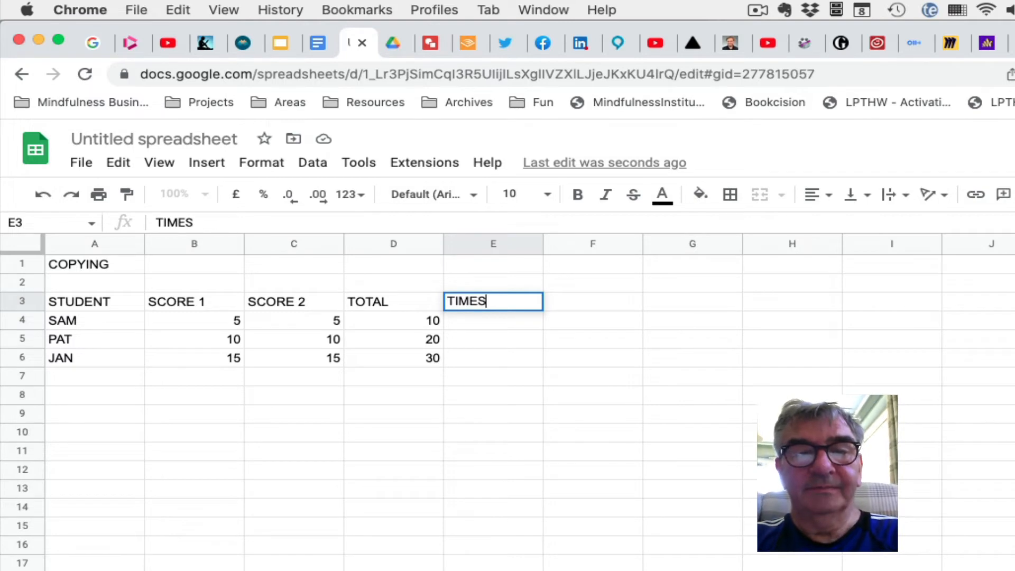
key(Return)
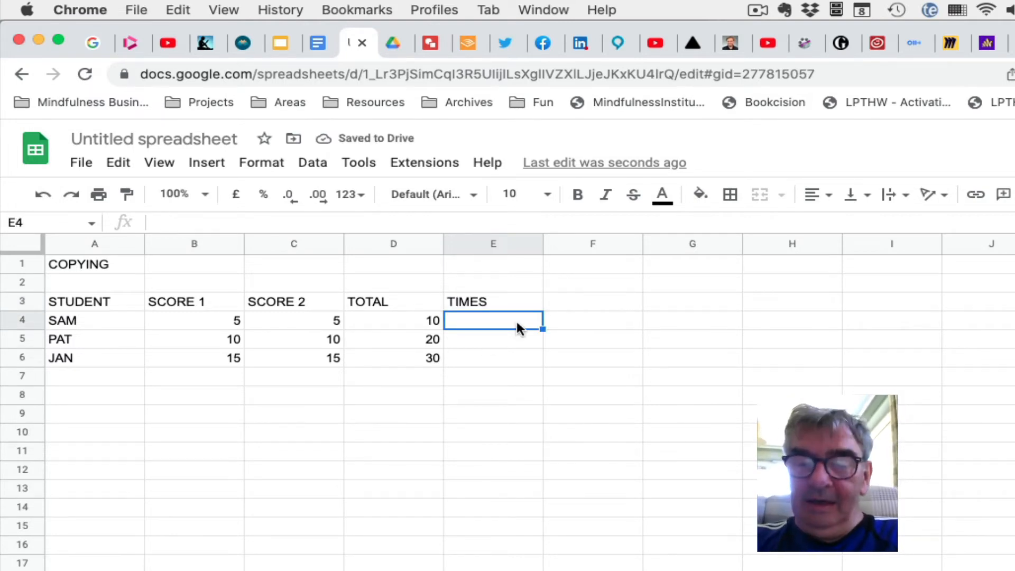
- Multiply SAM's two scores in E4 with the formula =B4*C4 and decline the suggested auto-fill
text(=)
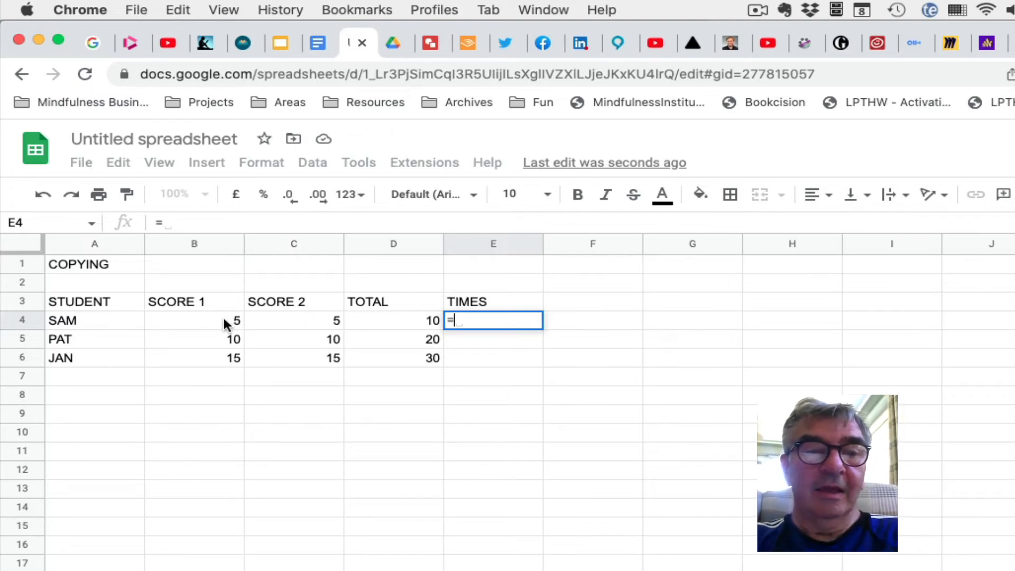
click(224, 324)
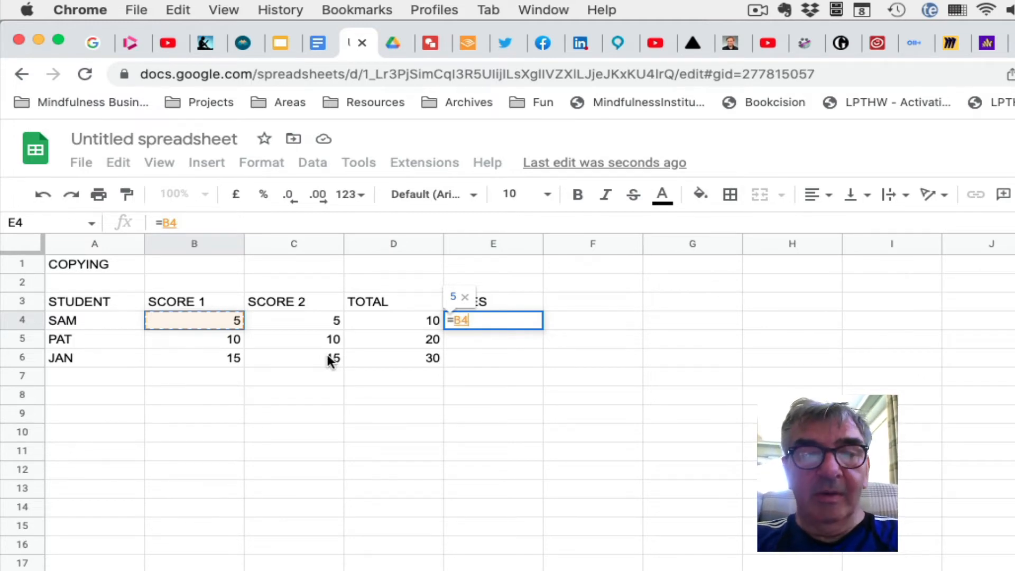
text(*)
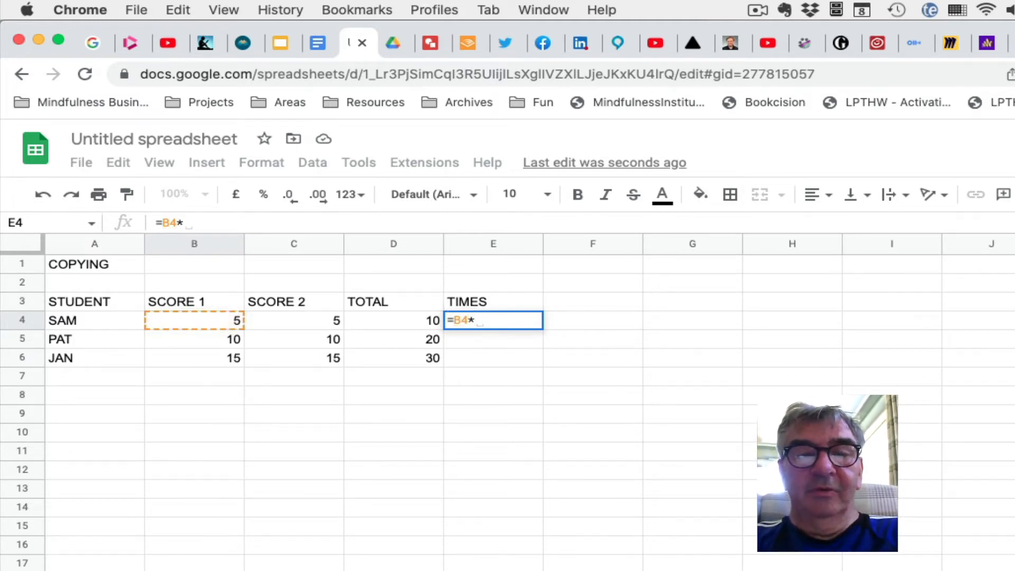
click(311, 325)
key(Return)
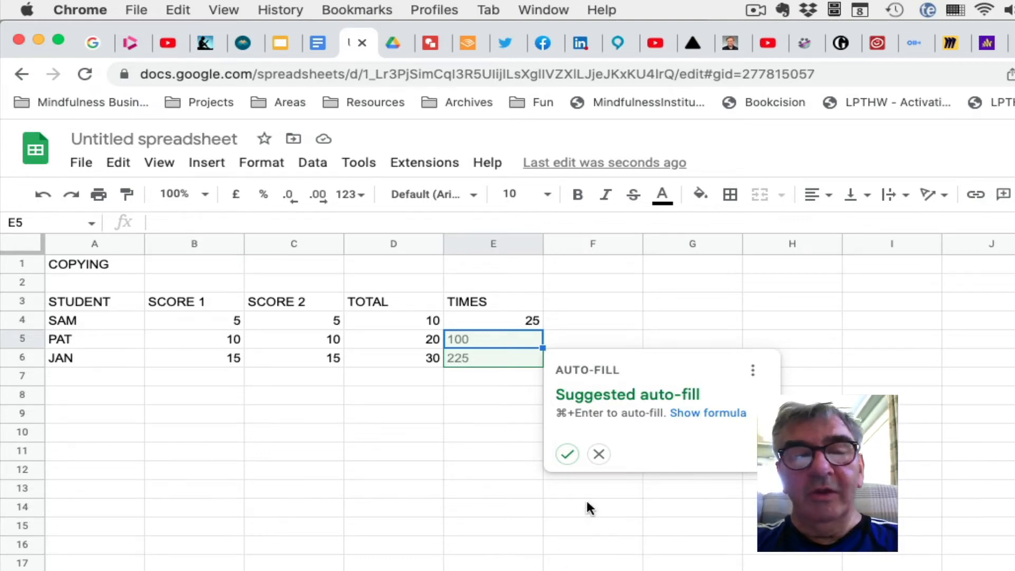
click(599, 454)
click(593, 507)
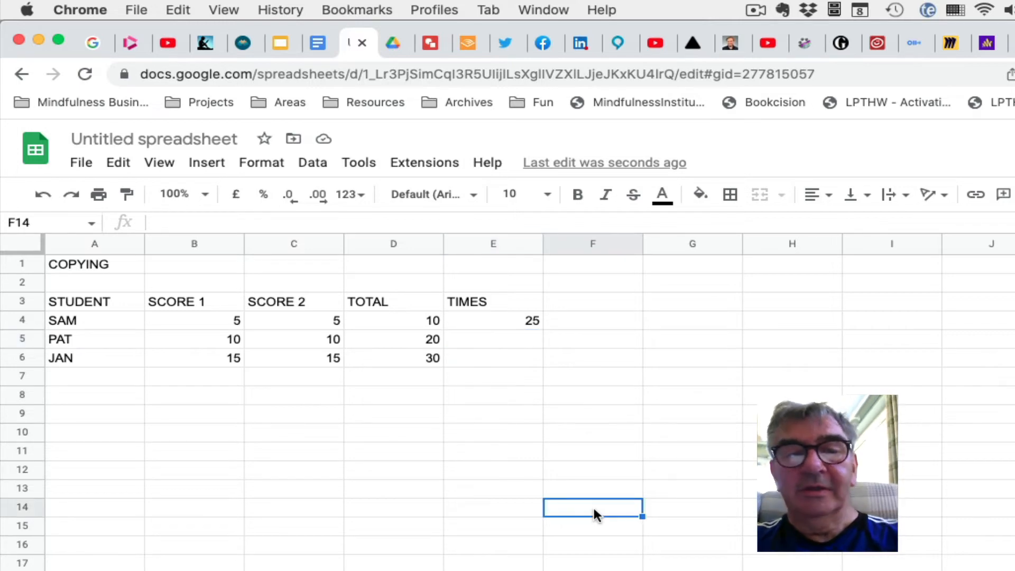
- Fill the multiplication formula in E4 down to E6 and check the formula in E6
click(511, 319)
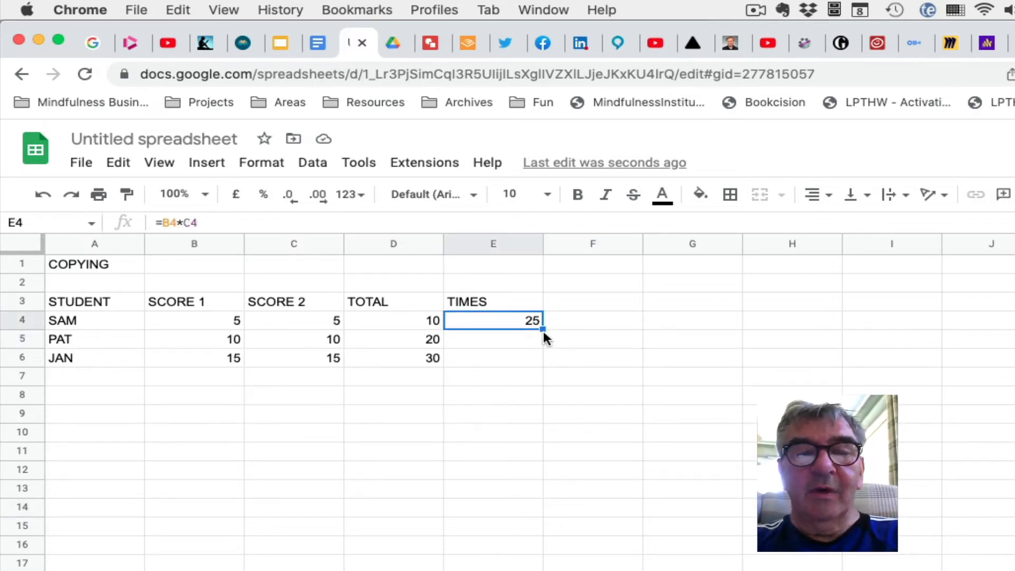
drag(543, 330, 544, 363)
click(543, 453)
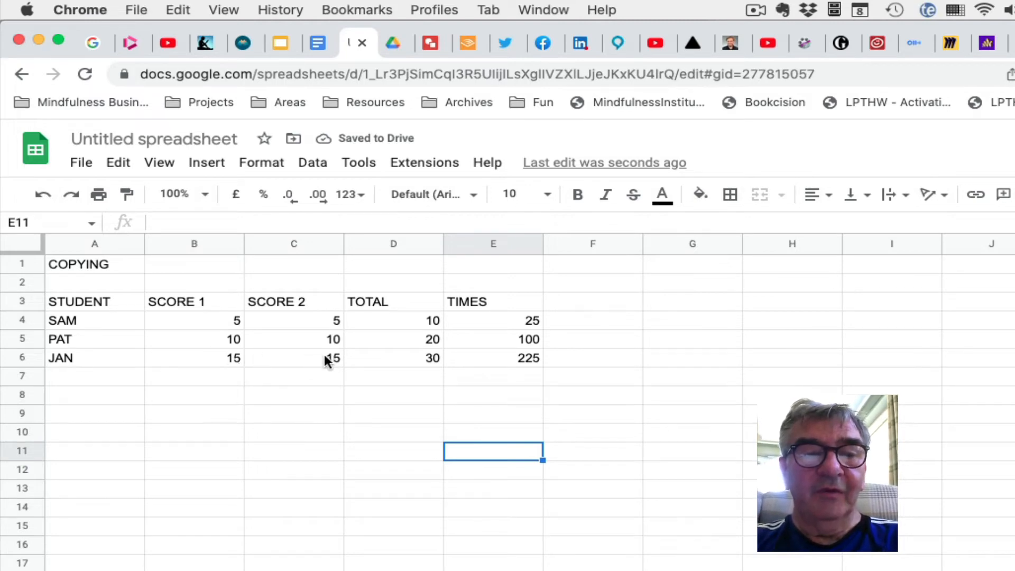
click(535, 359)
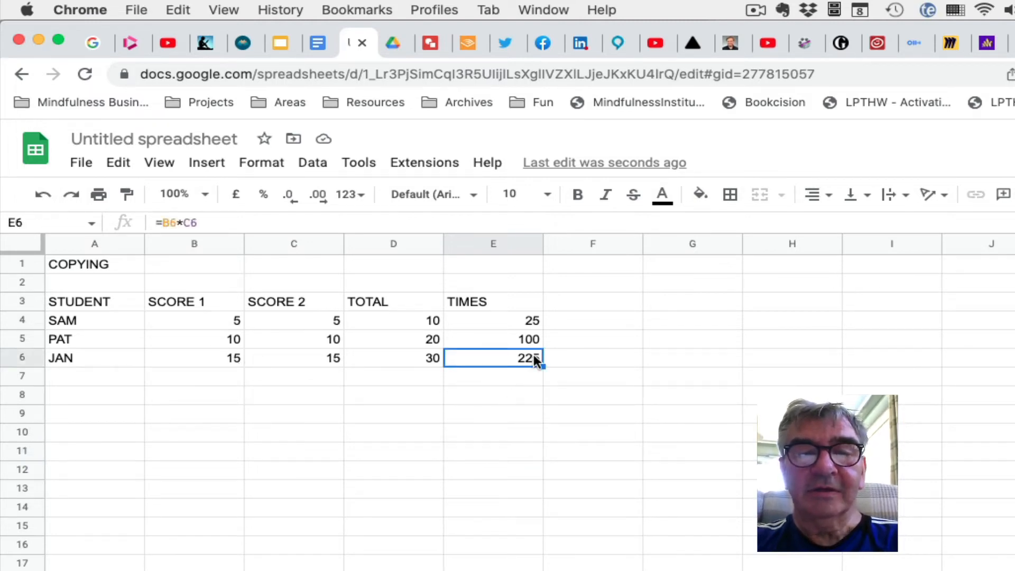
- Change JAN's SCORE 1 in B6 and SCORE 2 in C6 to 2
click(228, 360)
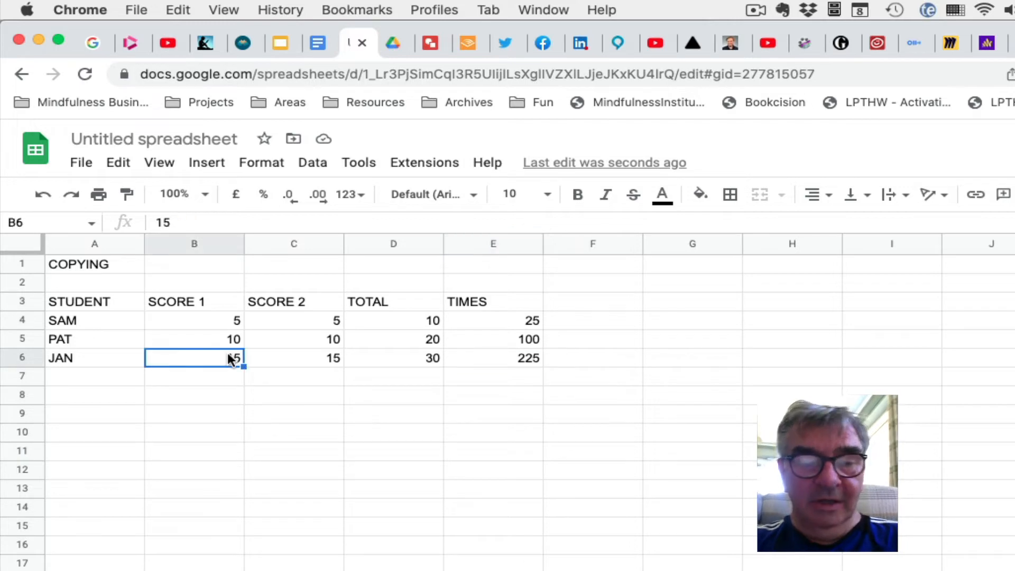
text(2)
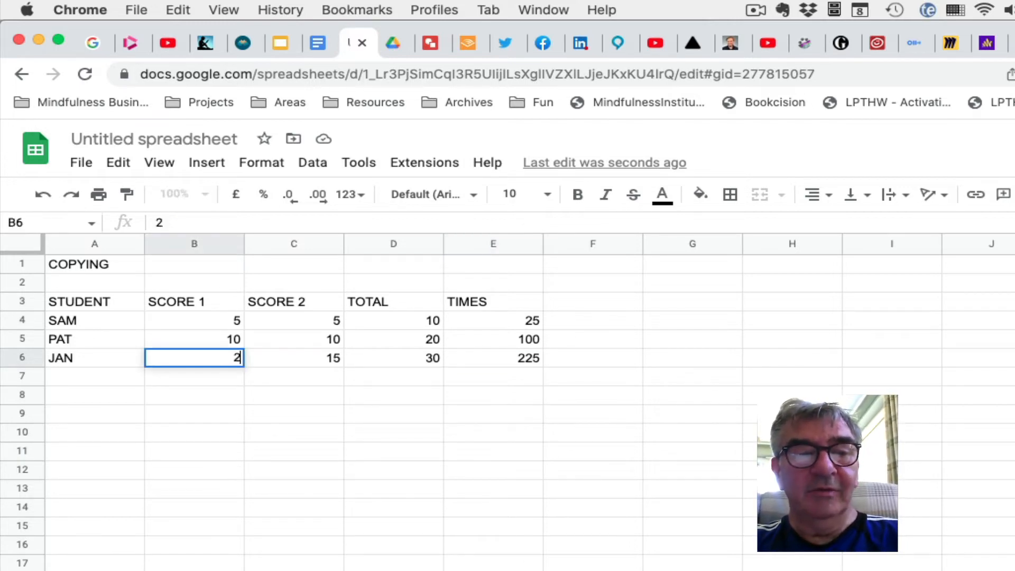
click(323, 358)
text(2)
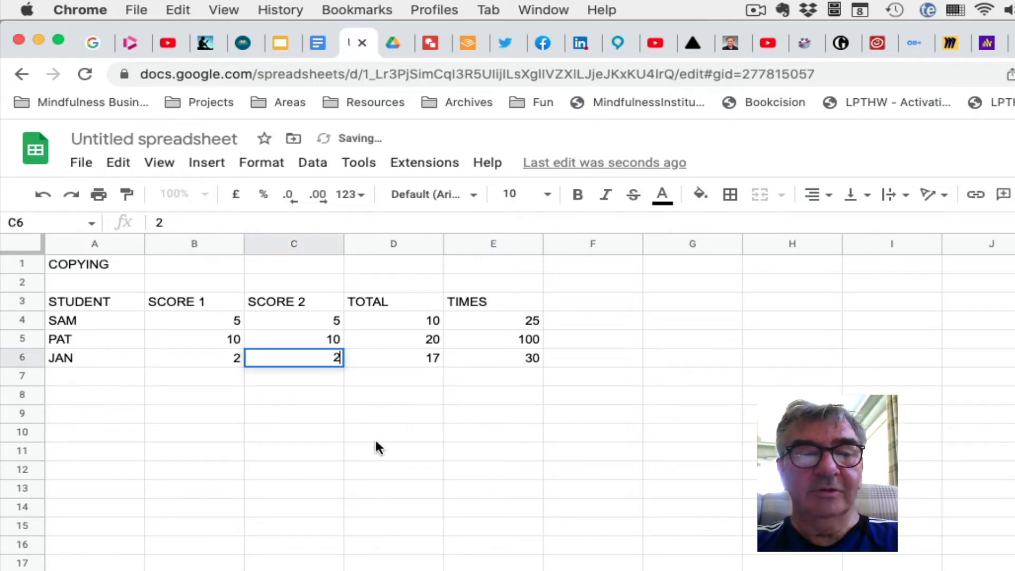
key(Return)
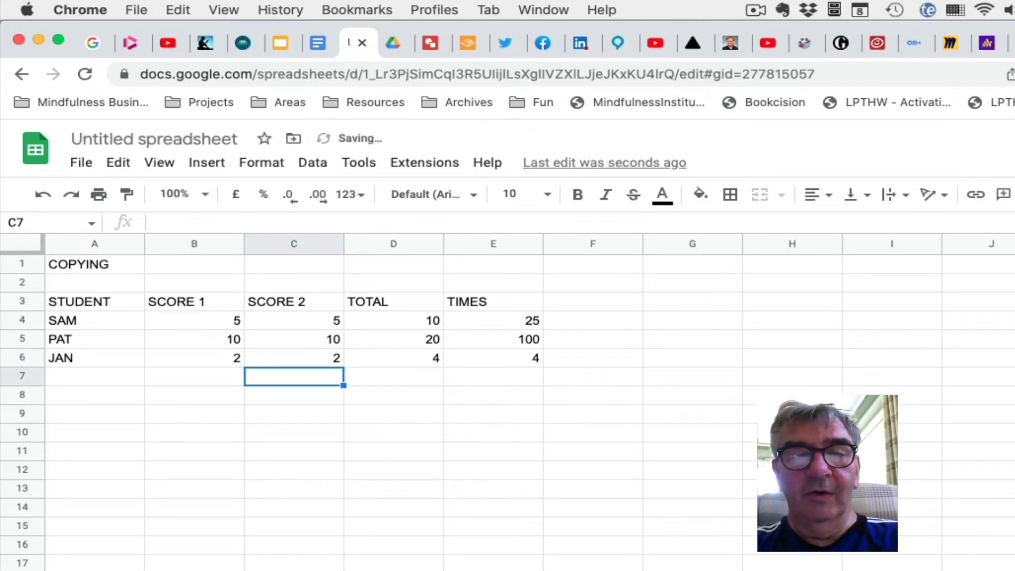
- Compare the relative cell references of the TIMES formulas in E4:E6 with the scores in each student's row
click(514, 358)
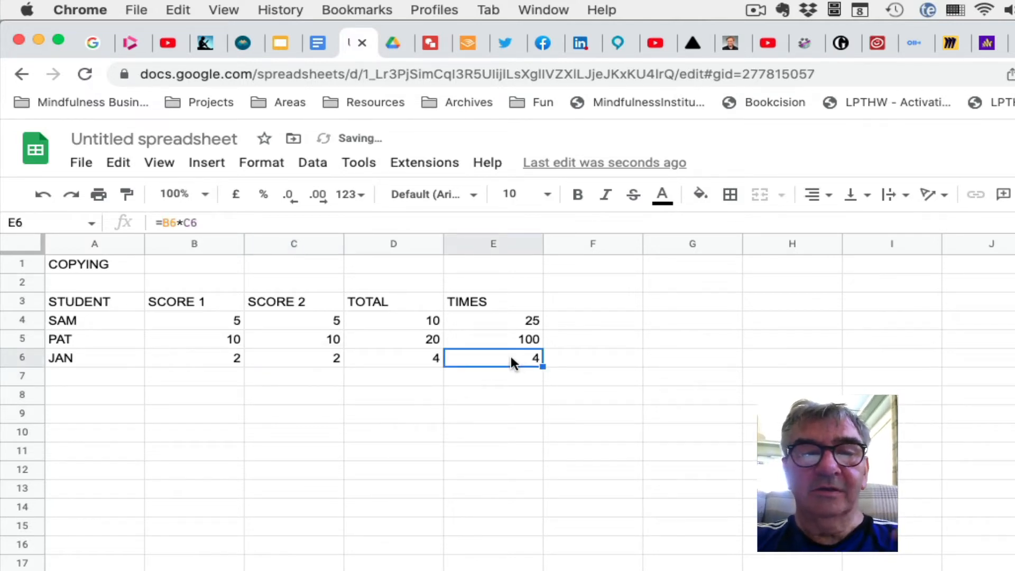
click(221, 332)
click(329, 341)
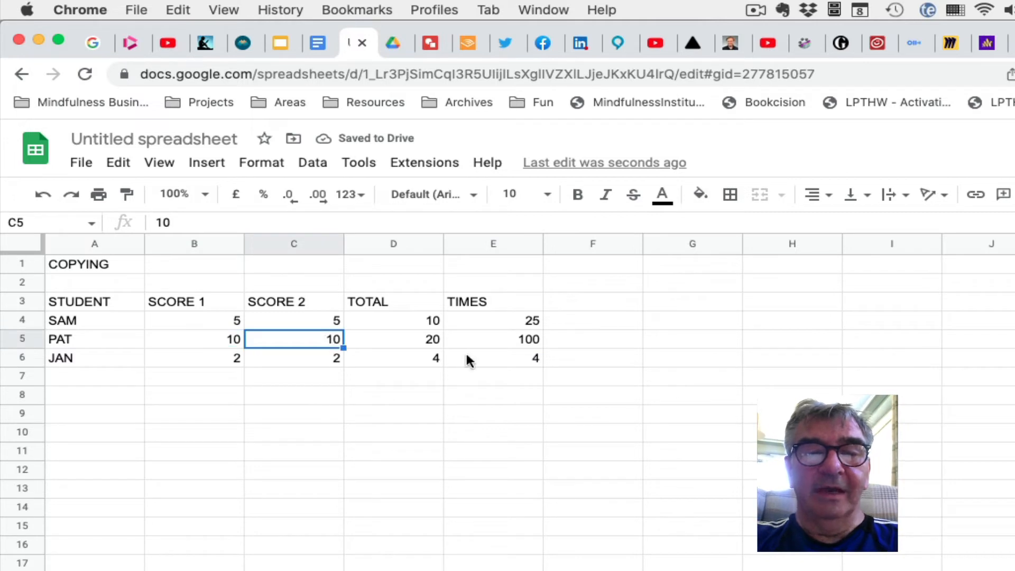
click(529, 343)
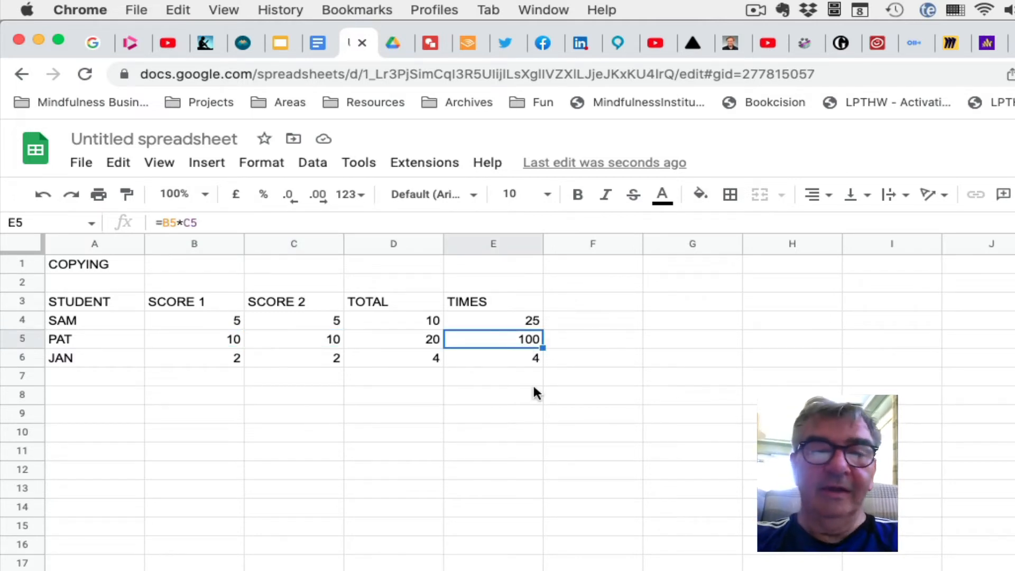
click(533, 410)
click(535, 359)
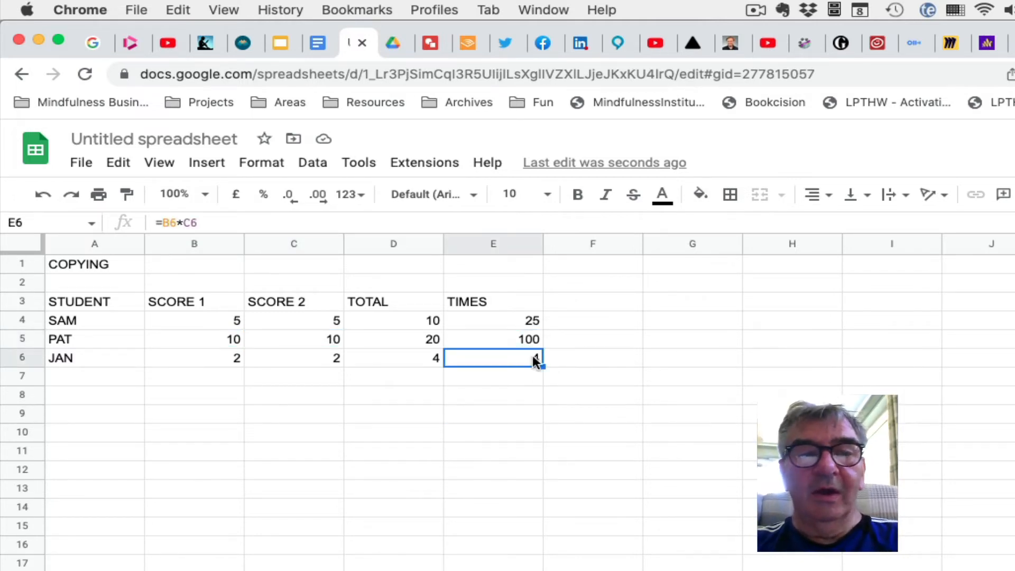
click(523, 321)
click(527, 343)
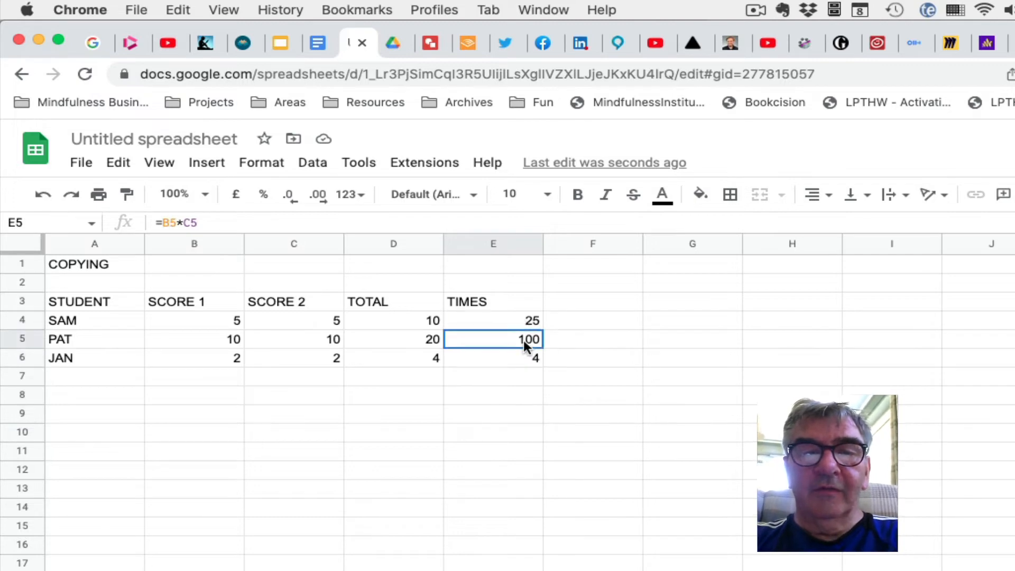
click(526, 359)
- Enter the column heading DIVIDE in F3, next to TIMES
click(620, 306)
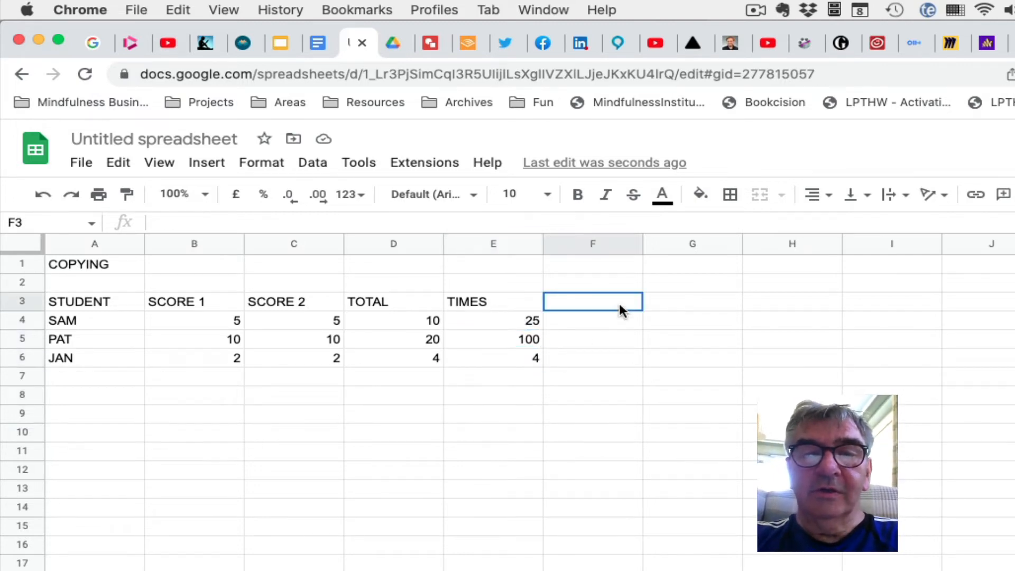
text(DIVIDE)
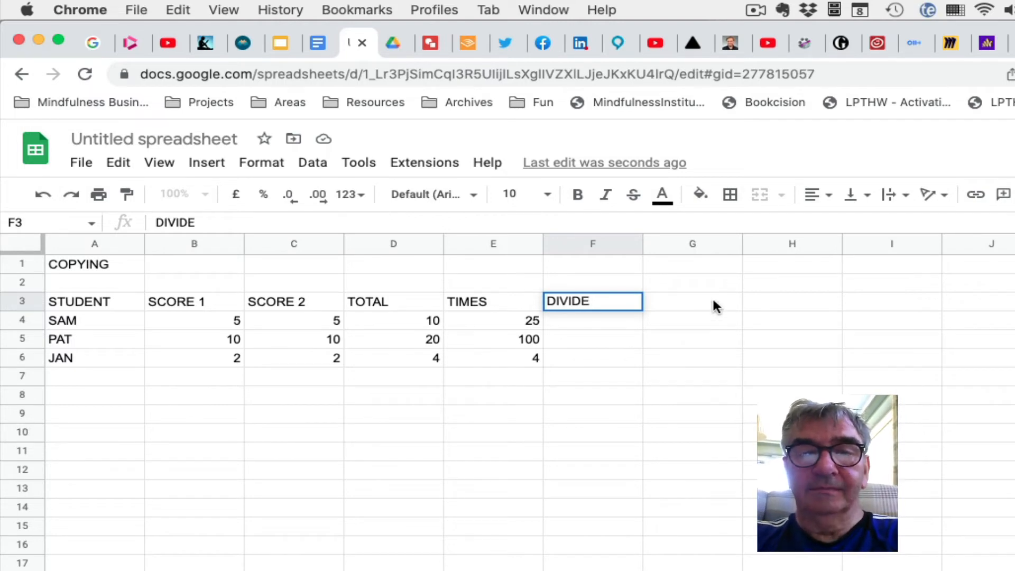
click(615, 320)
- Try to enter the formula =B4✖c4 in F4 under DIVIDE and inspect the cell's result and formula
text(=)
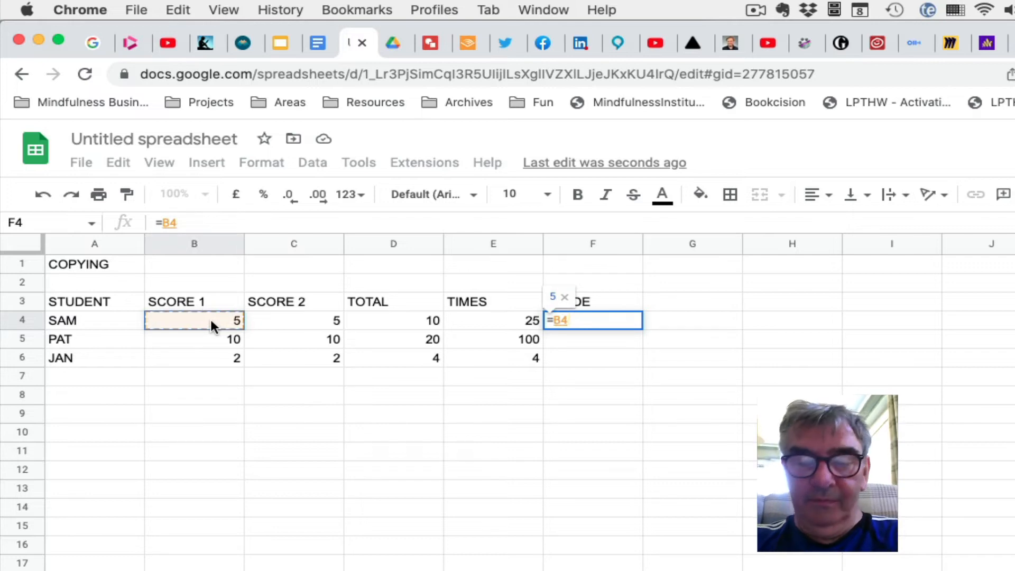
text(/)
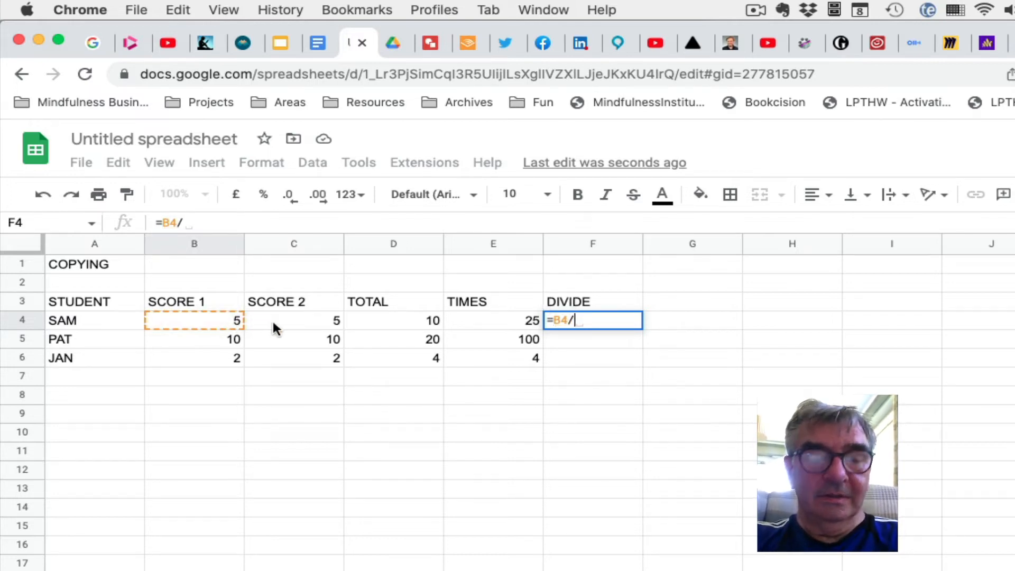
key(BackSpace)
text(* 4)
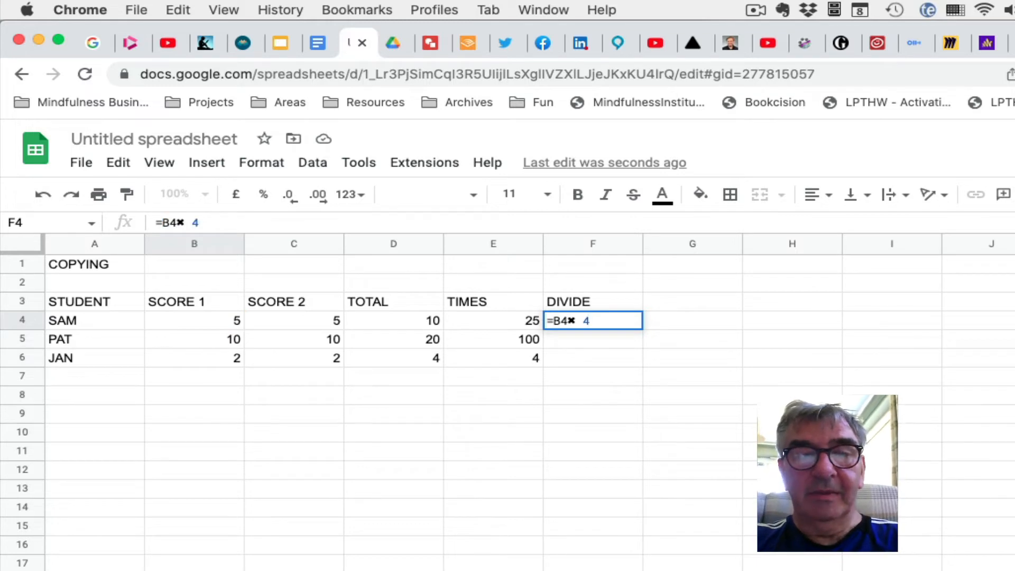
key(BackSpace)
key(BackSpace)
text(c)
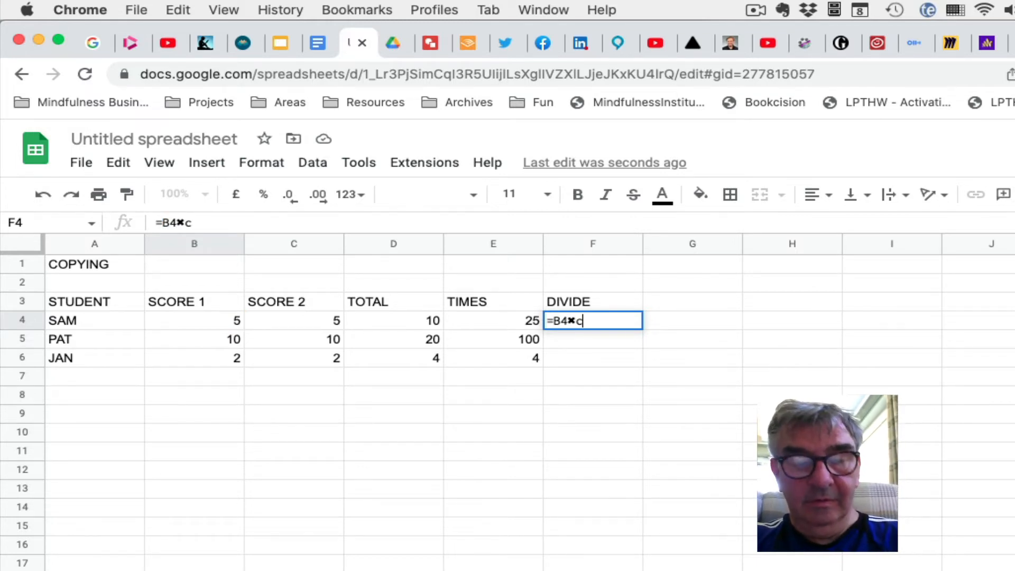
text(4)
key(Return)
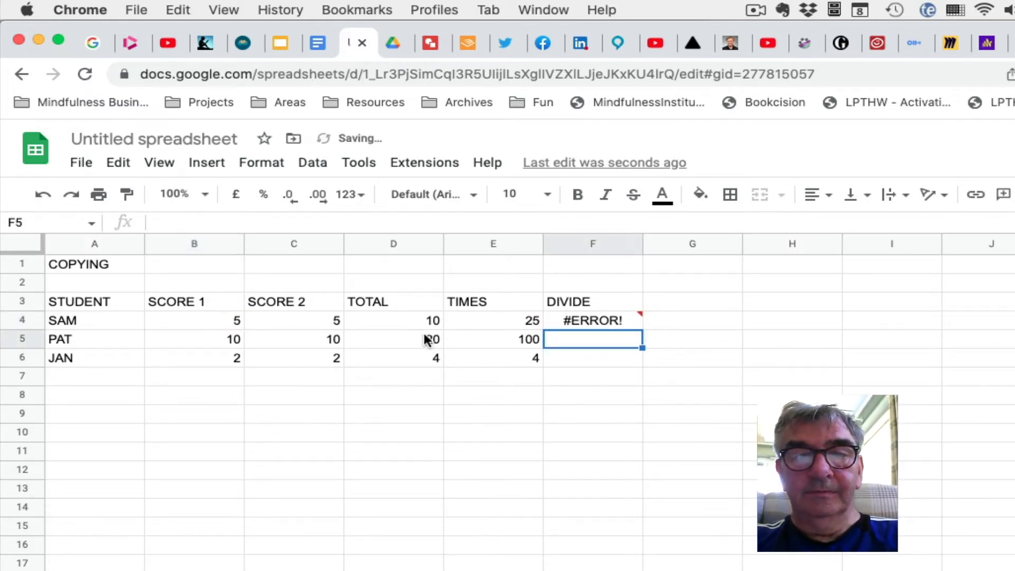
mouse_move(615, 324)
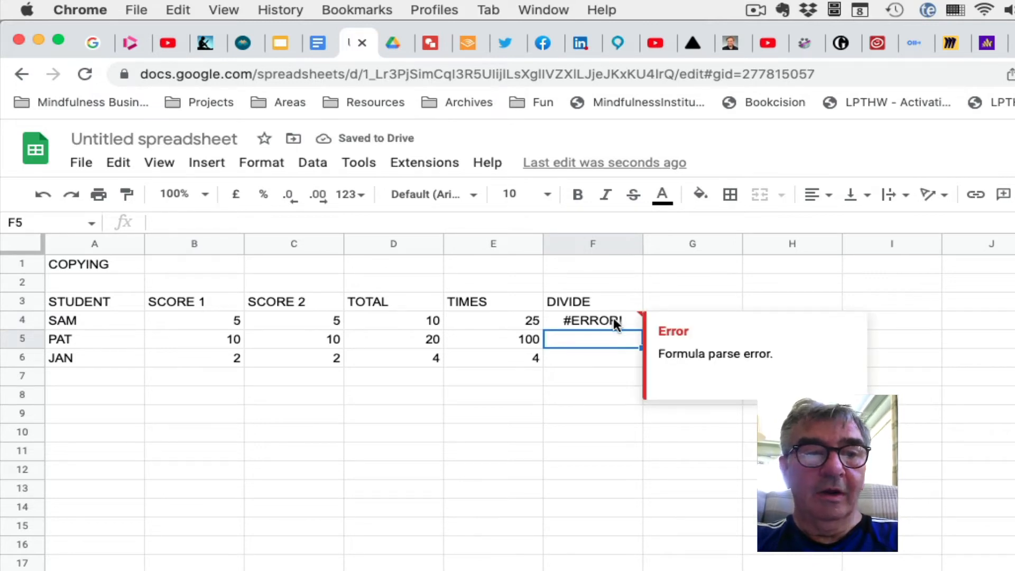
click(613, 321)
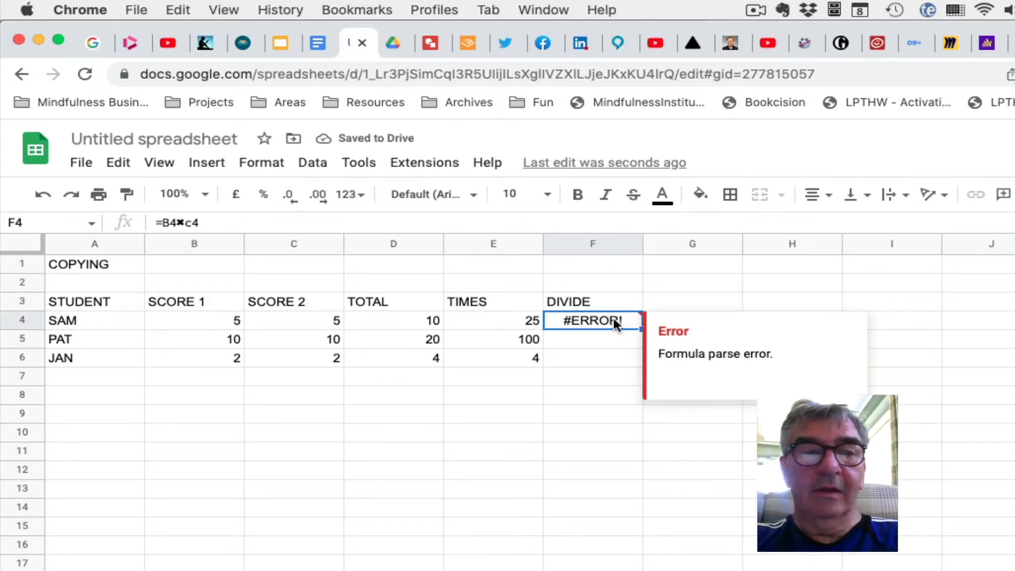
- Correct SAM's DIVIDE formula in F4 to =B4/C4, dividing SCORE 1 by SCORE 2
click(212, 224)
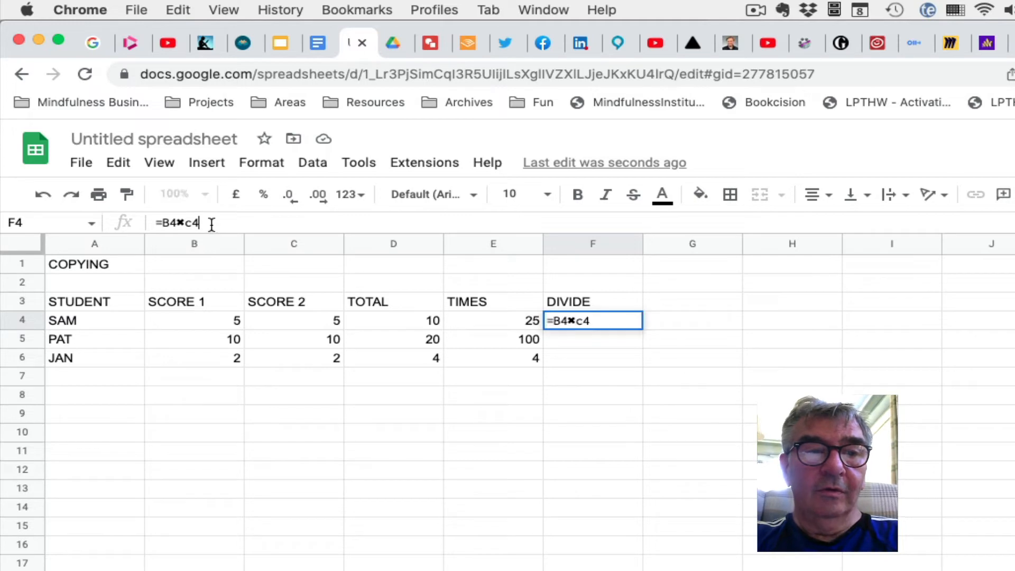
drag(212, 224, 177, 224)
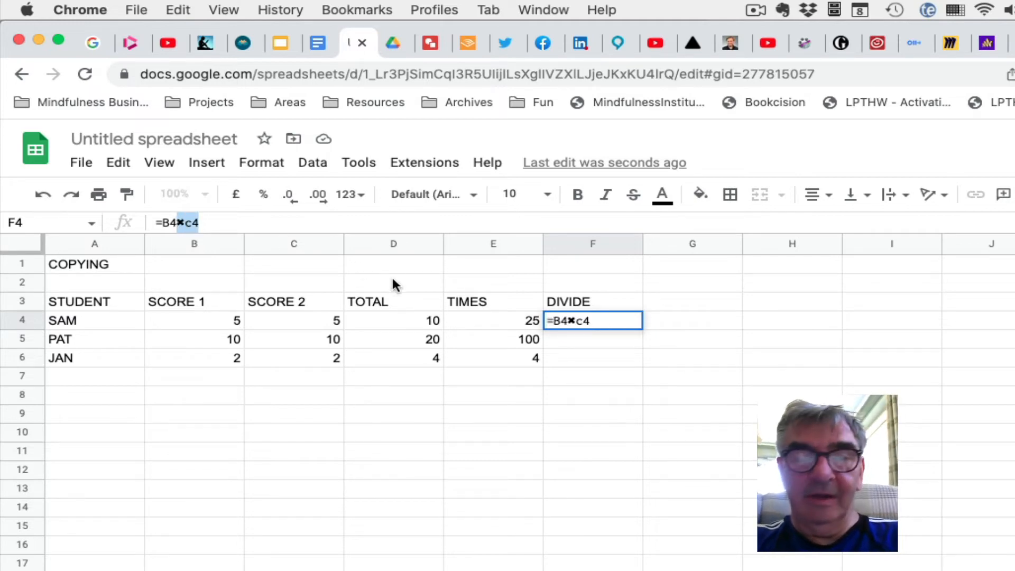
key(BackSpace)
text(/)
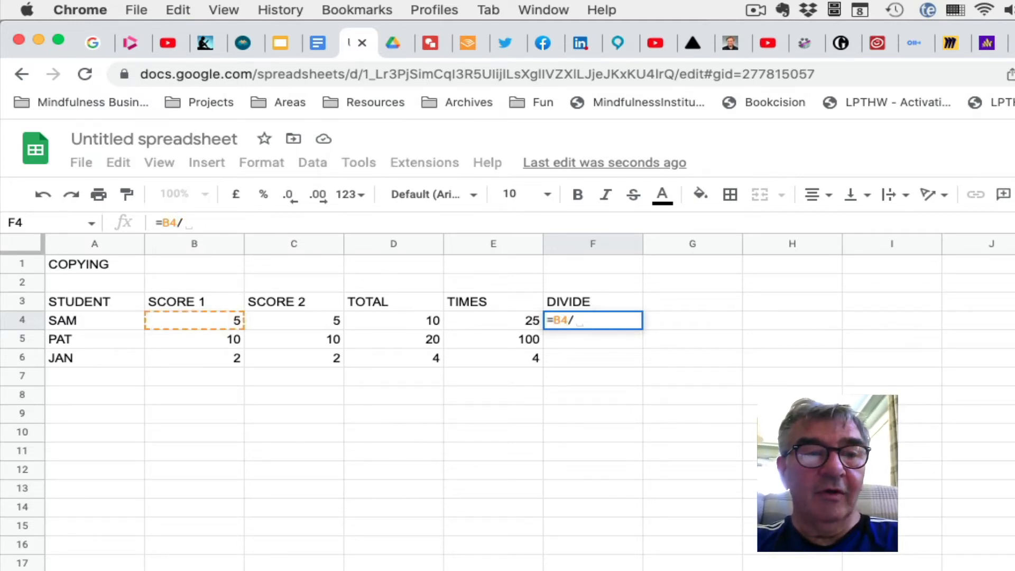
click(312, 325)
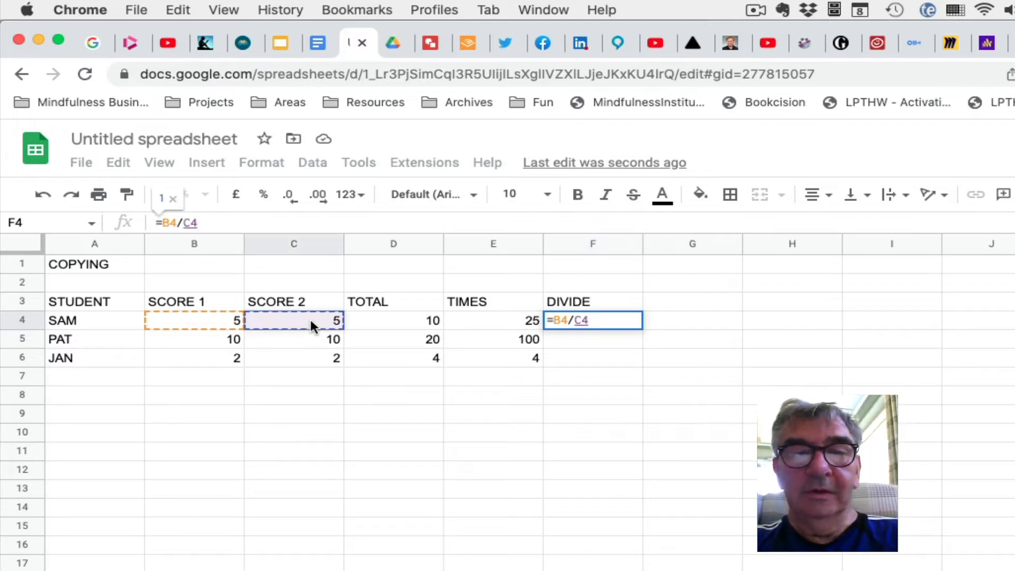
key(Return)
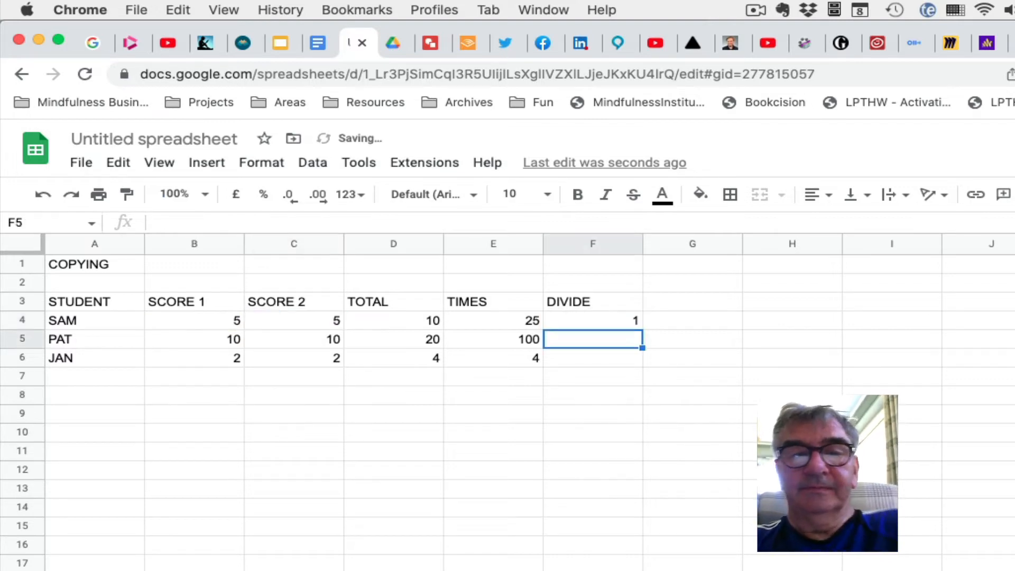
click(576, 406)
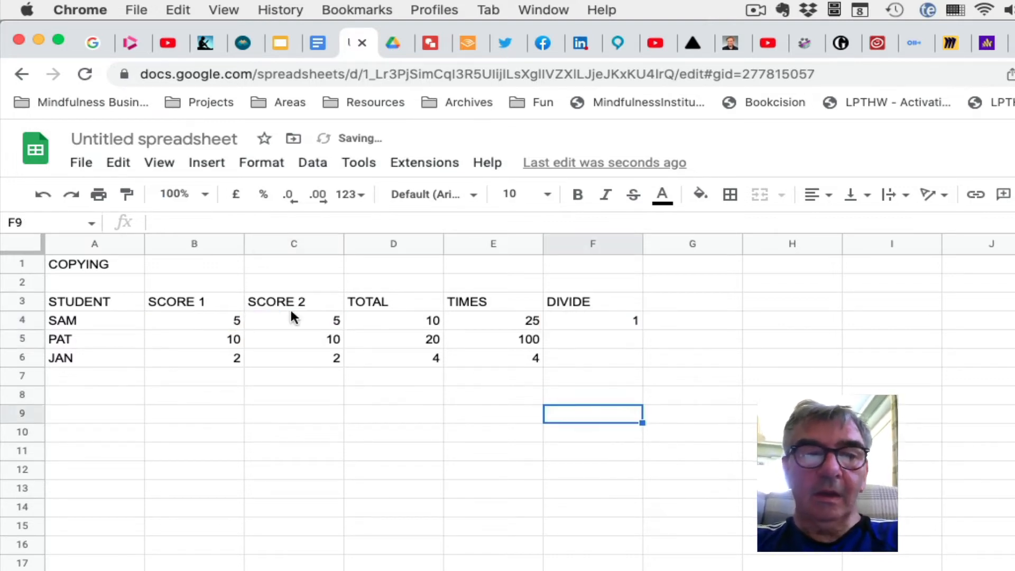
- Change SAM's SCORE 1 in B4 to 4 and SCORE 2 in C4 to 2, and select the DIVIDE formula in F4
click(208, 326)
text(4)
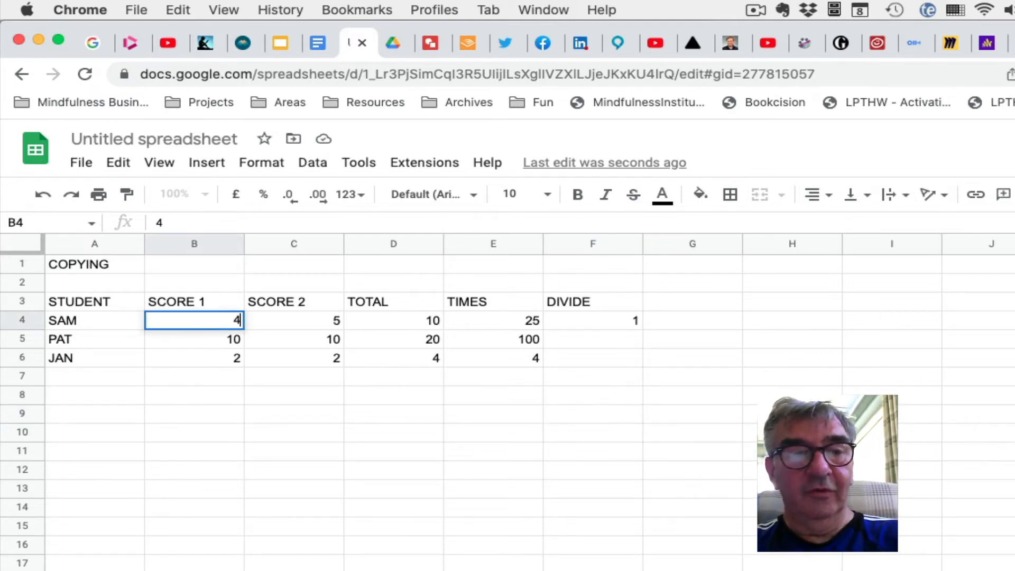
click(305, 318)
text(2)
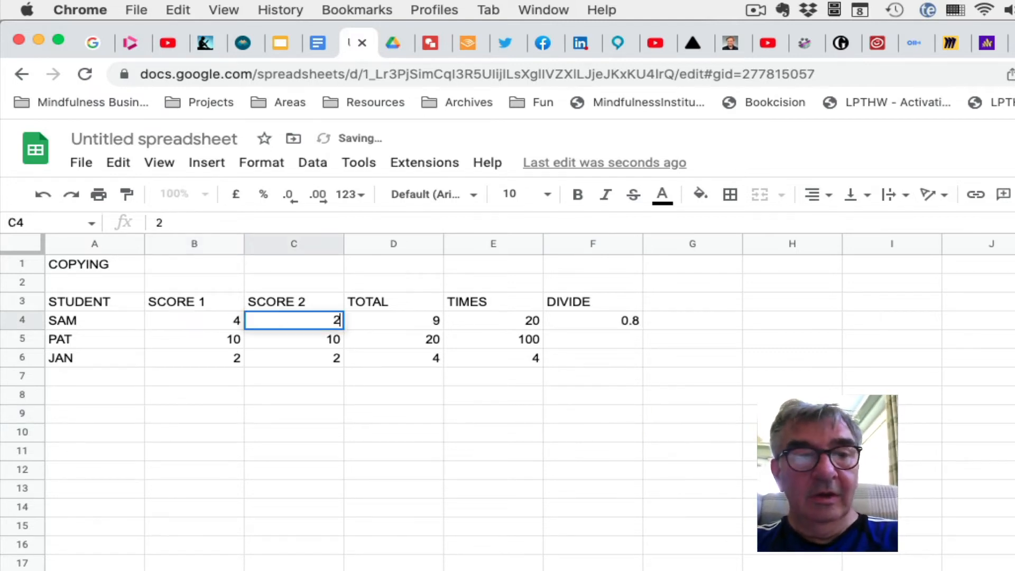
key(Return)
click(619, 418)
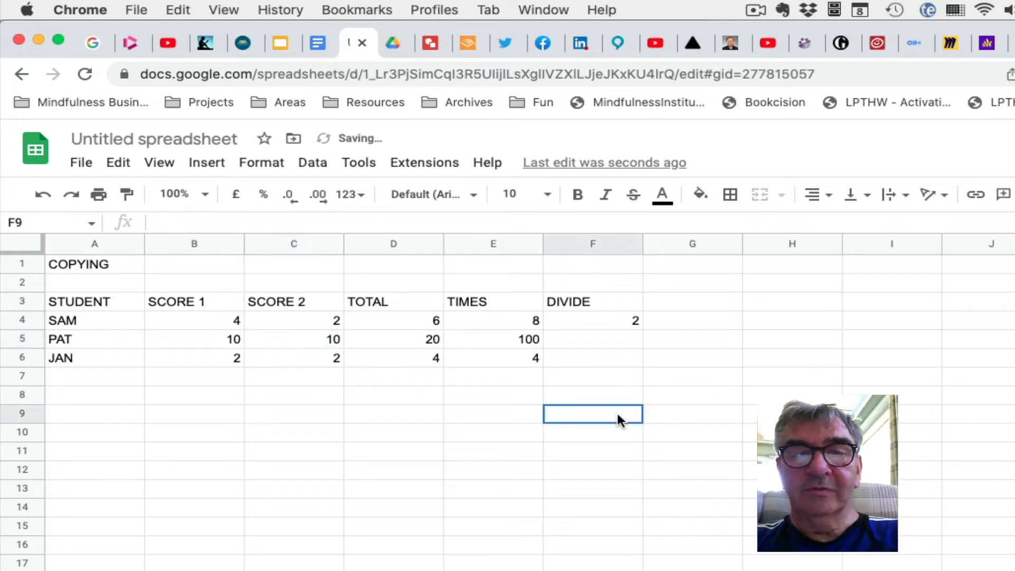
click(627, 320)
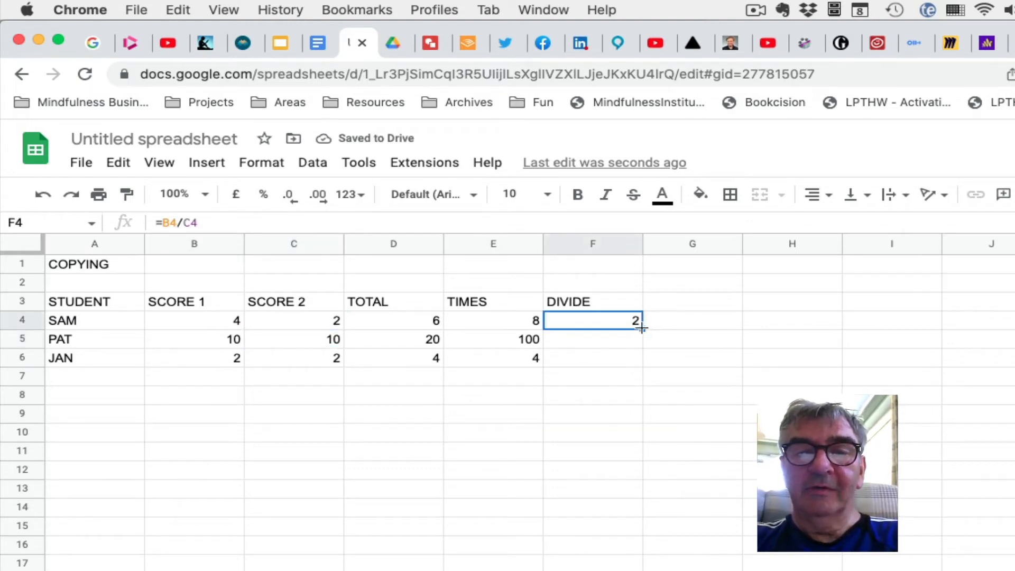
- Copy the DIVIDE formula from F4 down through F6
drag(642, 329, 640, 360)
click(652, 469)
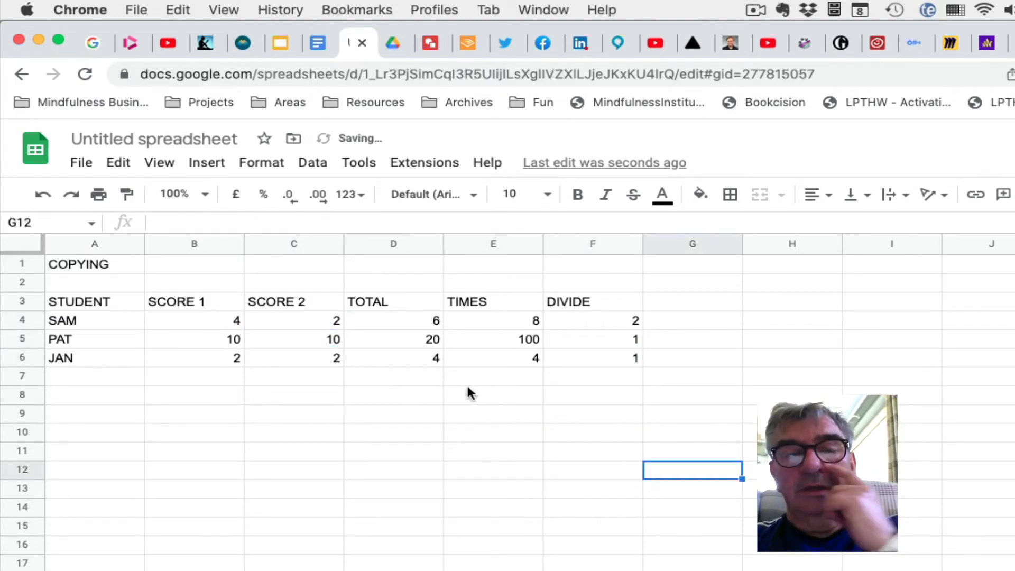
- Set the SCORE 2 values to 5 in C5 and 1 in C6
click(309, 342)
text(5)
key(Return)
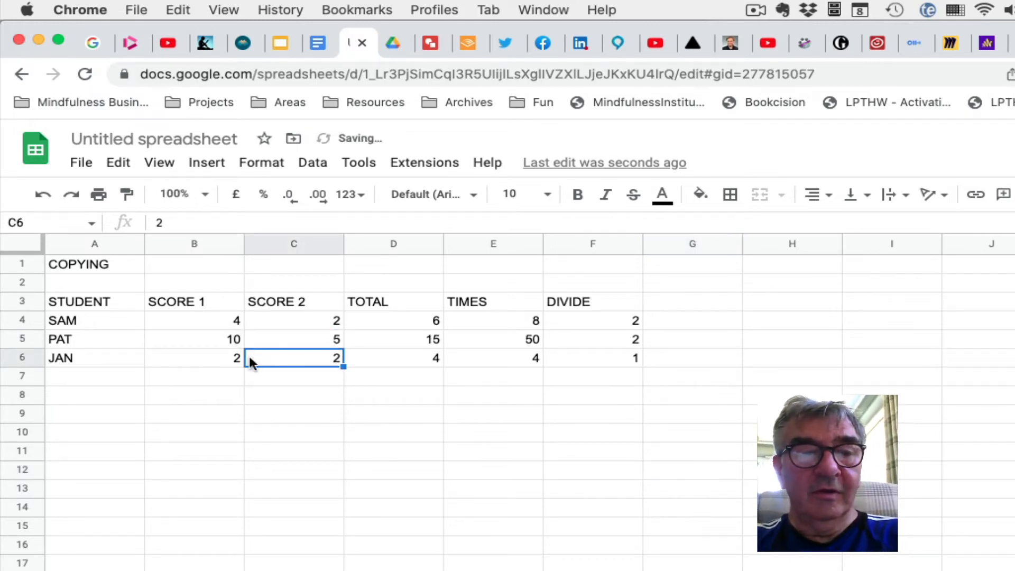
text(1)
key(Return)
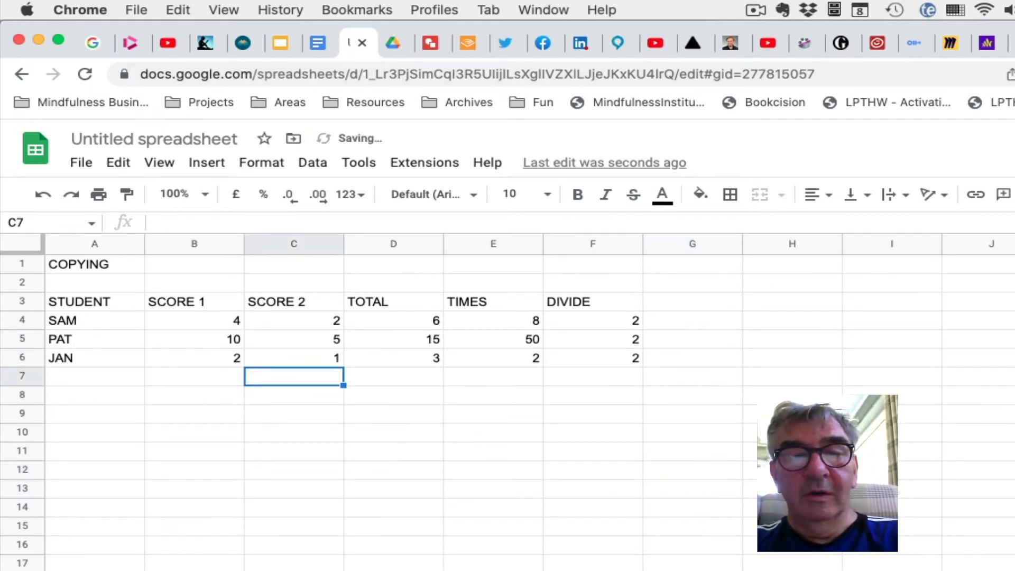
- Check the copied division formulas in F5 and F6
click(716, 450)
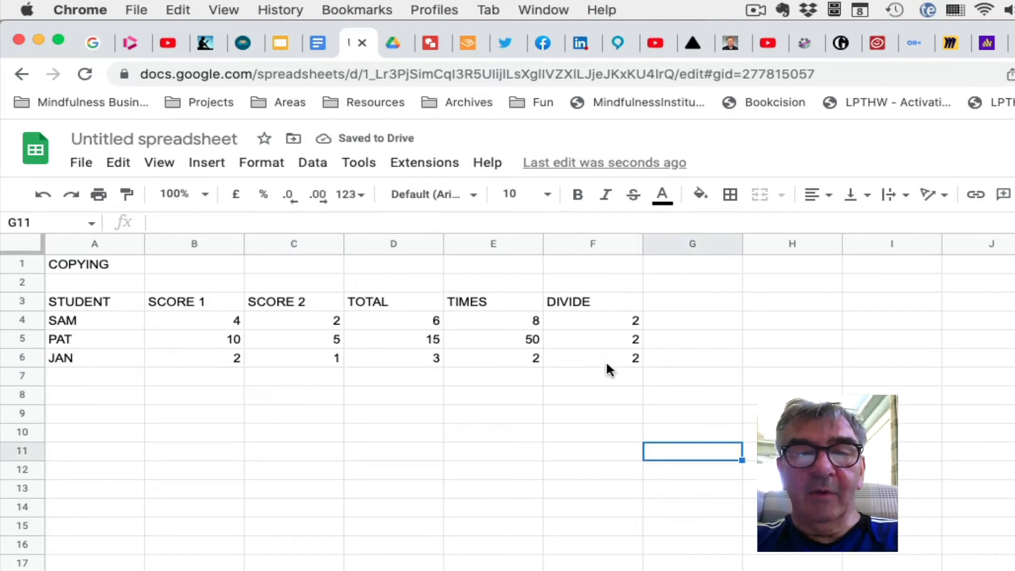
click(622, 339)
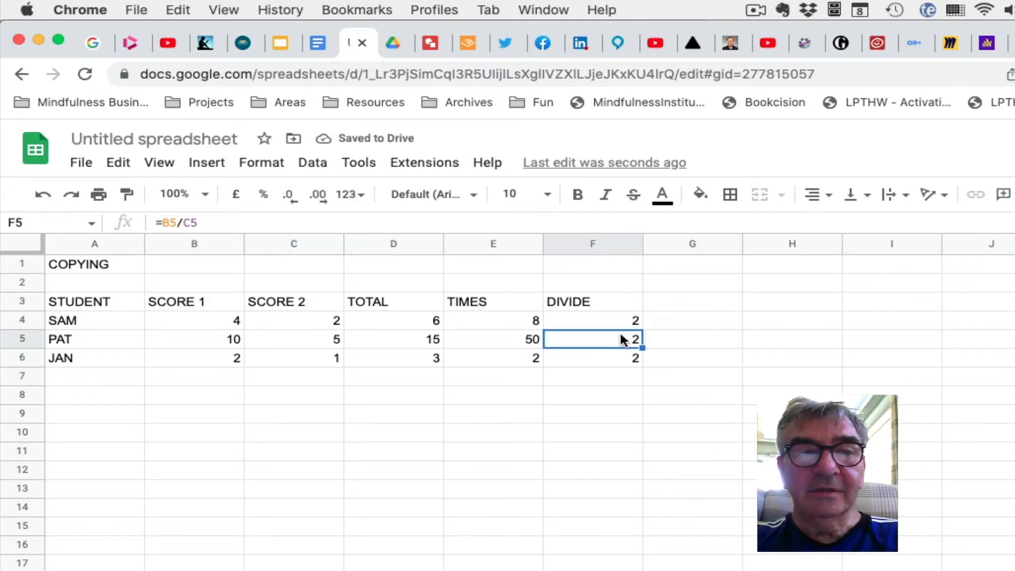
click(619, 361)
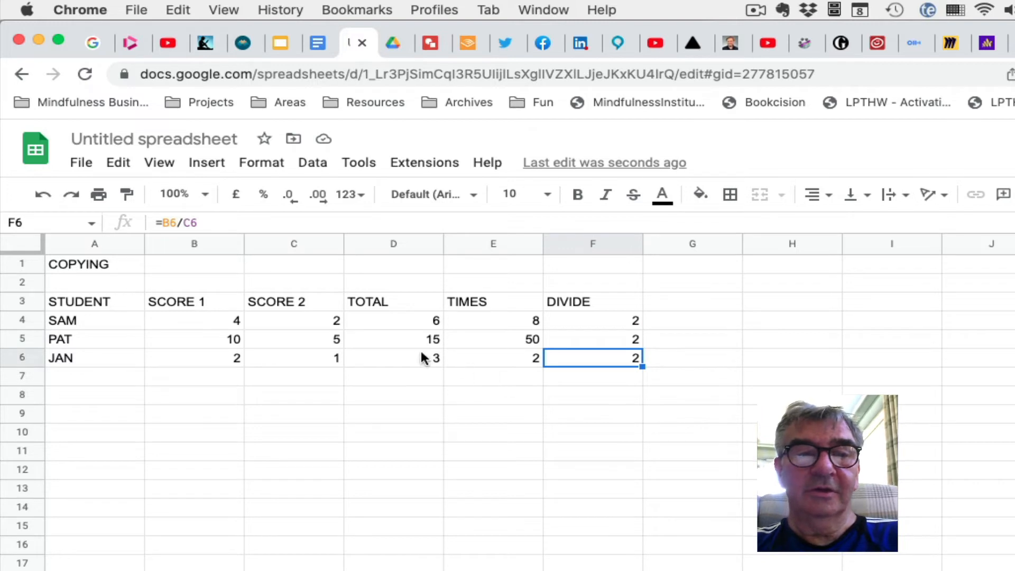
- Rename the D3 column heading to ADD and the E3 heading to MULTIPLY
click(370, 299)
text(A)
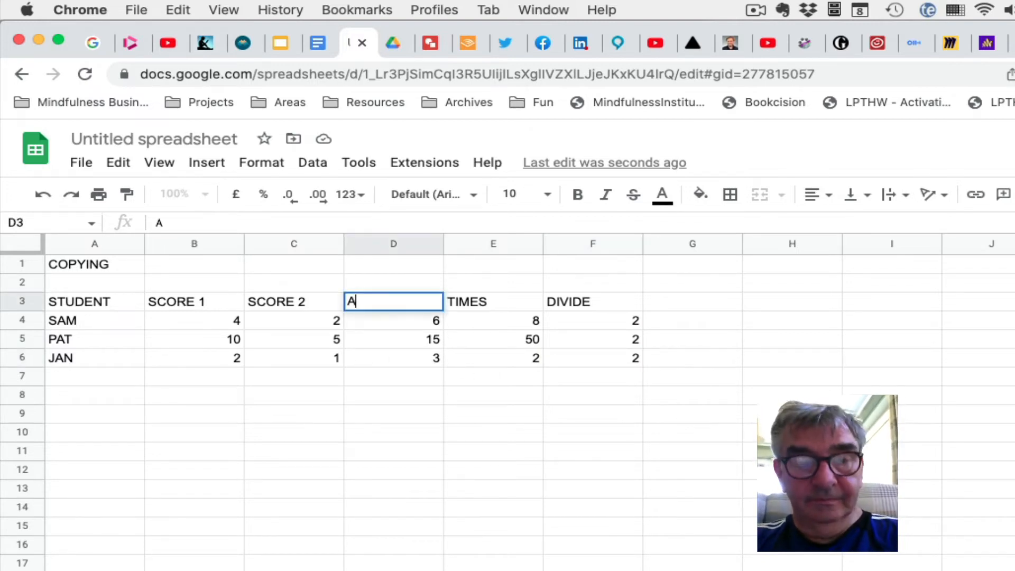
text(DD)
click(493, 300)
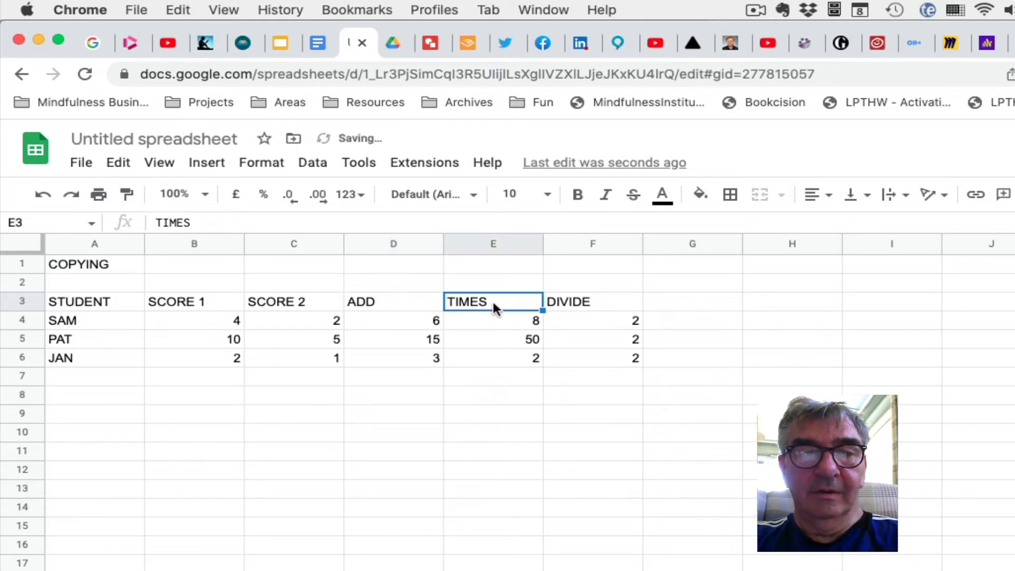
click(580, 302)
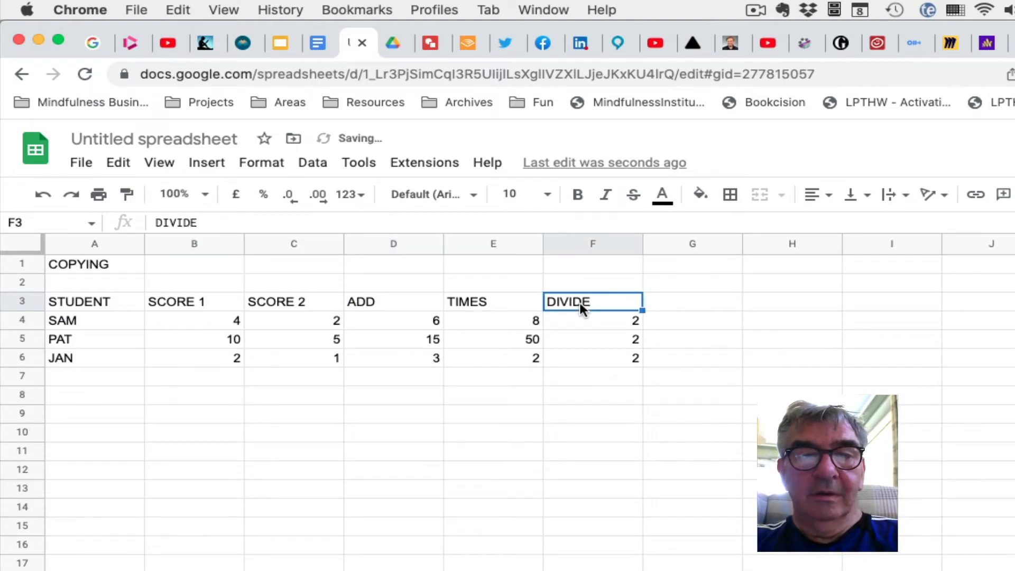
click(503, 300)
text(MU)
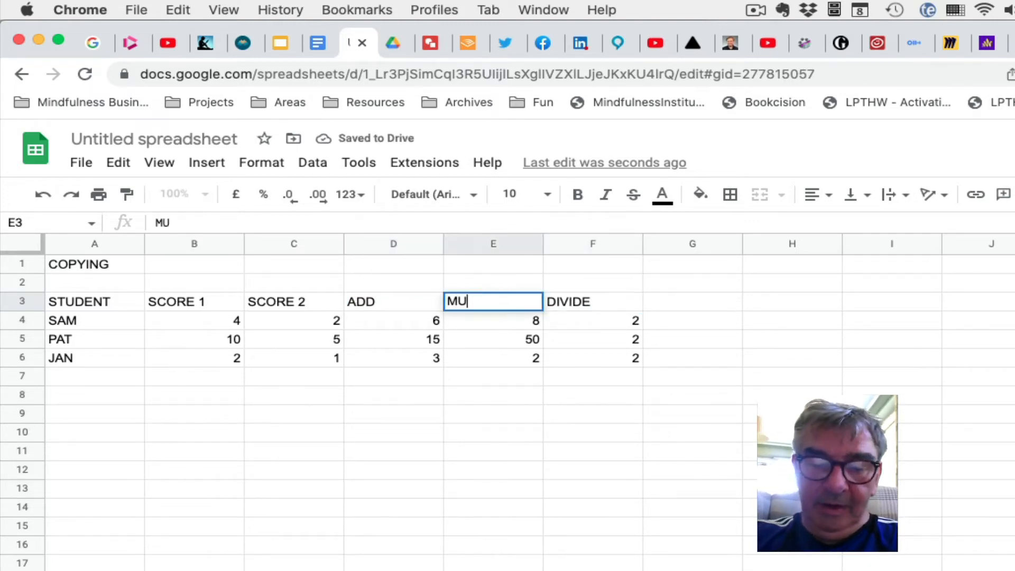
text(LTIPL)
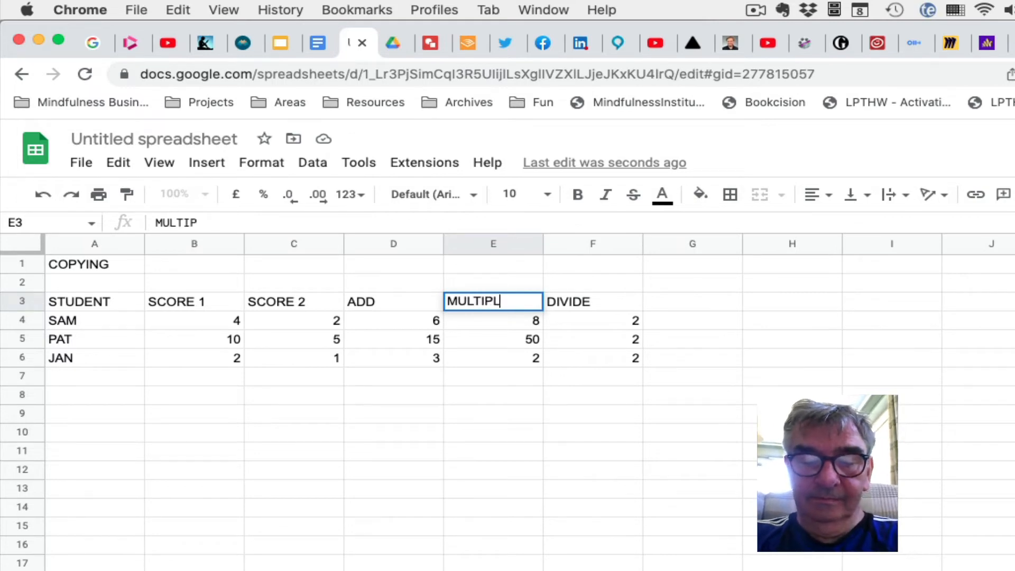
text(Y)
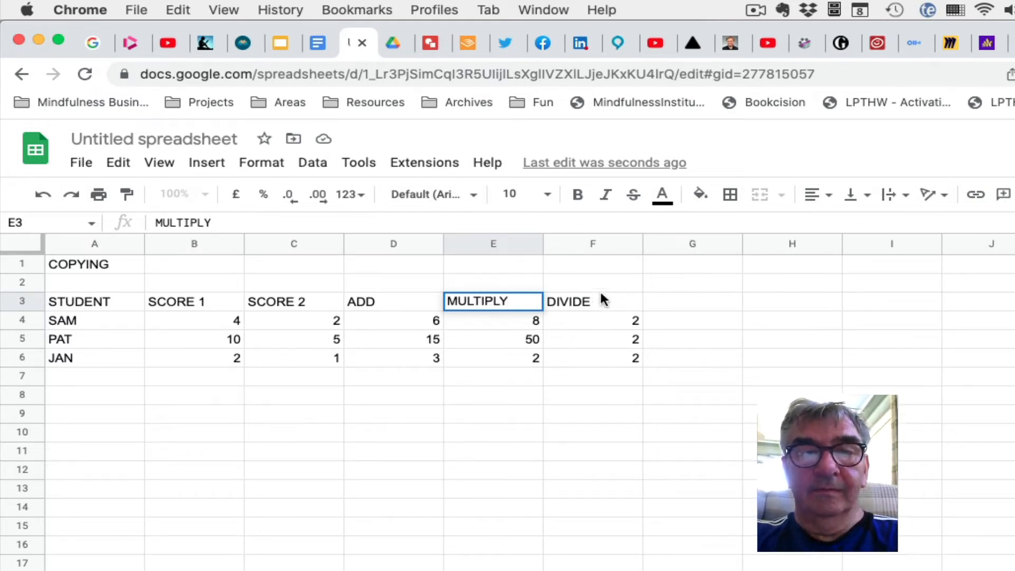
click(604, 300)
click(559, 455)
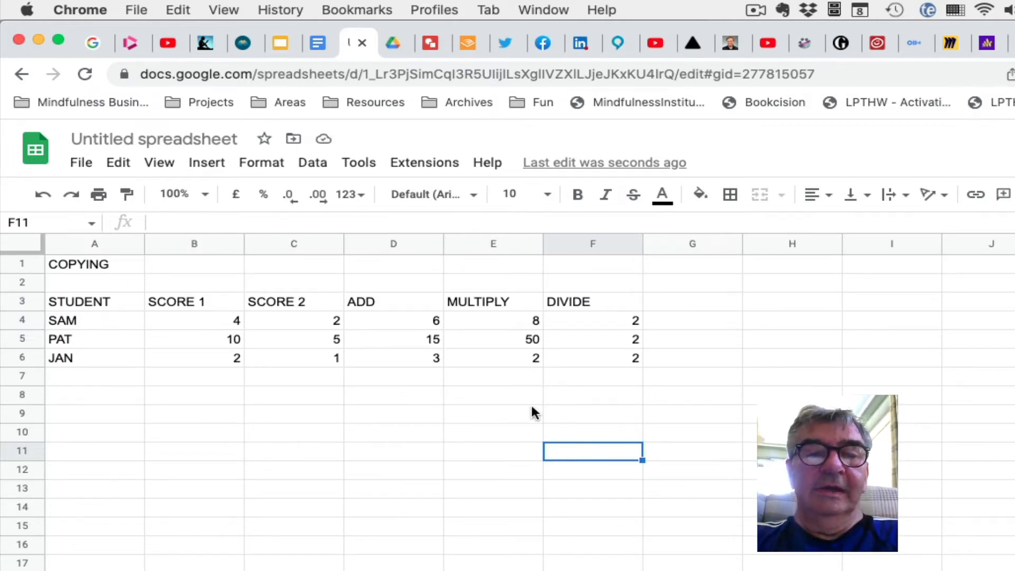
- Examine how the cell references in the DIVIDE and MULTIPLY formulas change from row to row
click(583, 401)
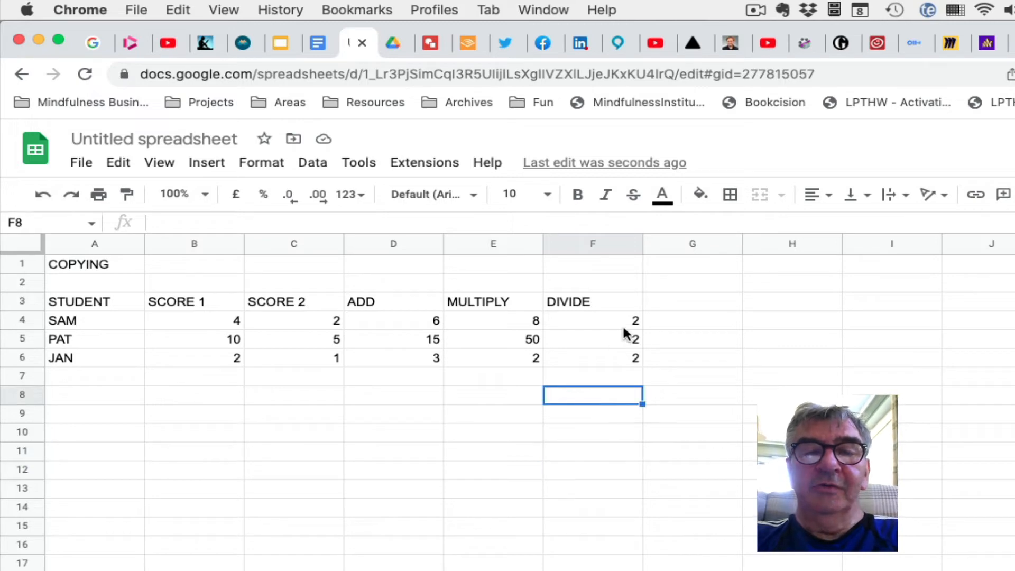
click(626, 324)
click(626, 365)
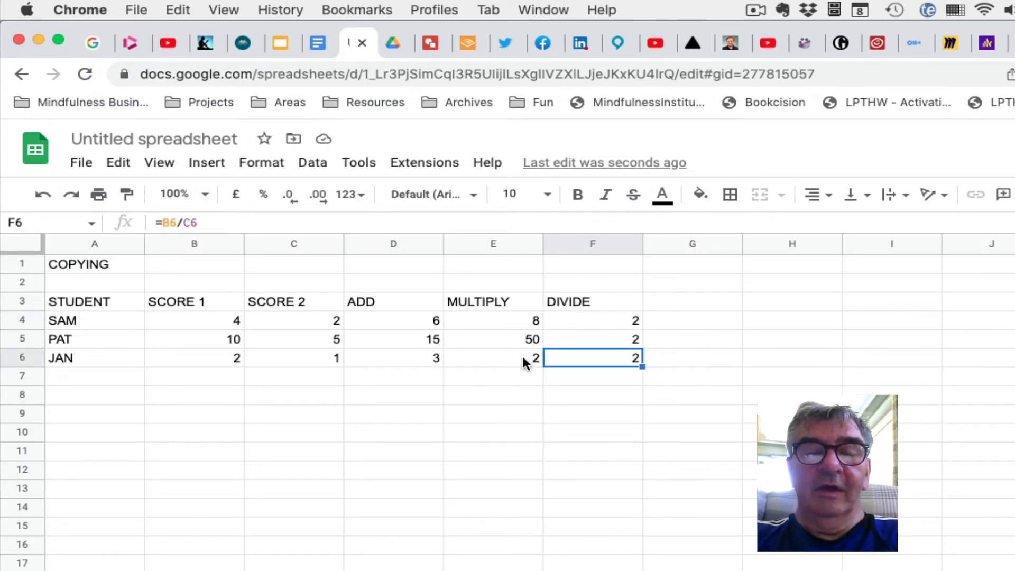
click(532, 360)
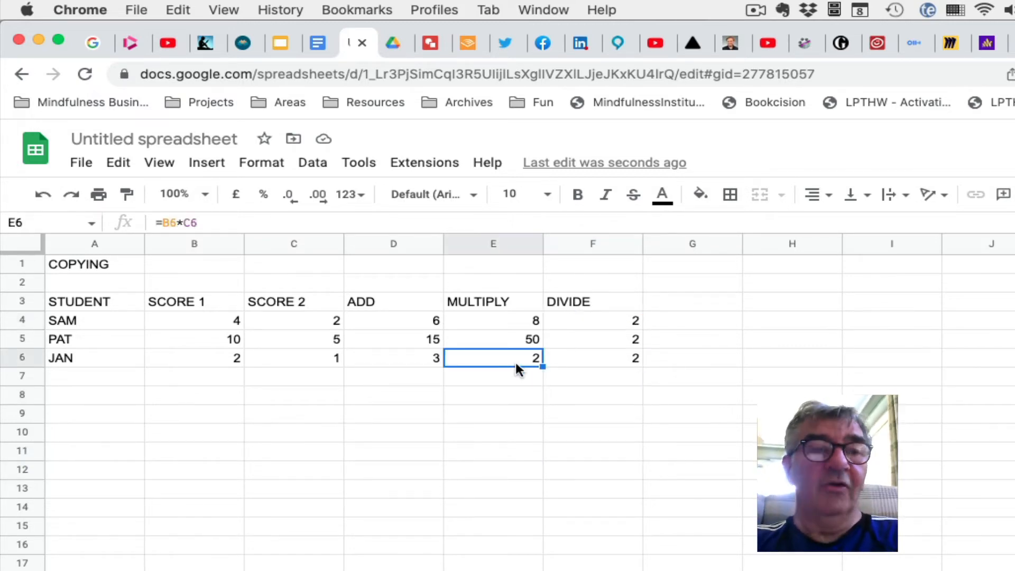
click(534, 393)
click(606, 320)
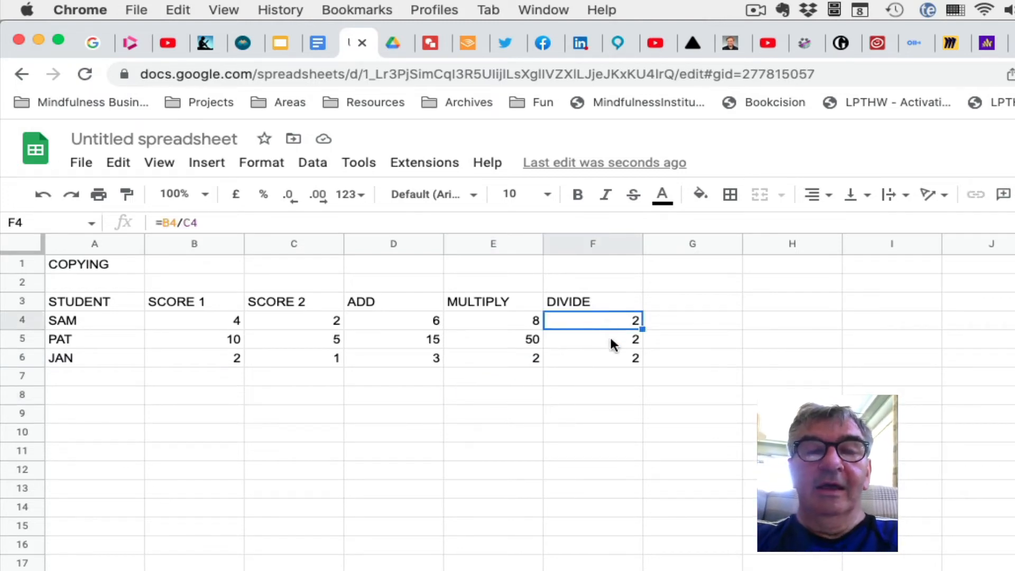
click(610, 339)
click(610, 363)
click(616, 323)
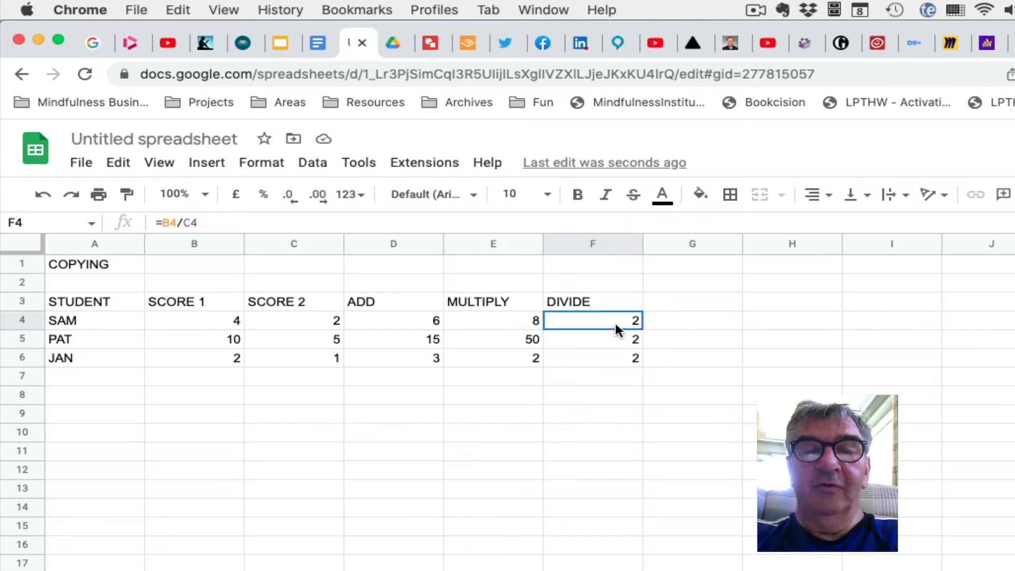
click(616, 358)
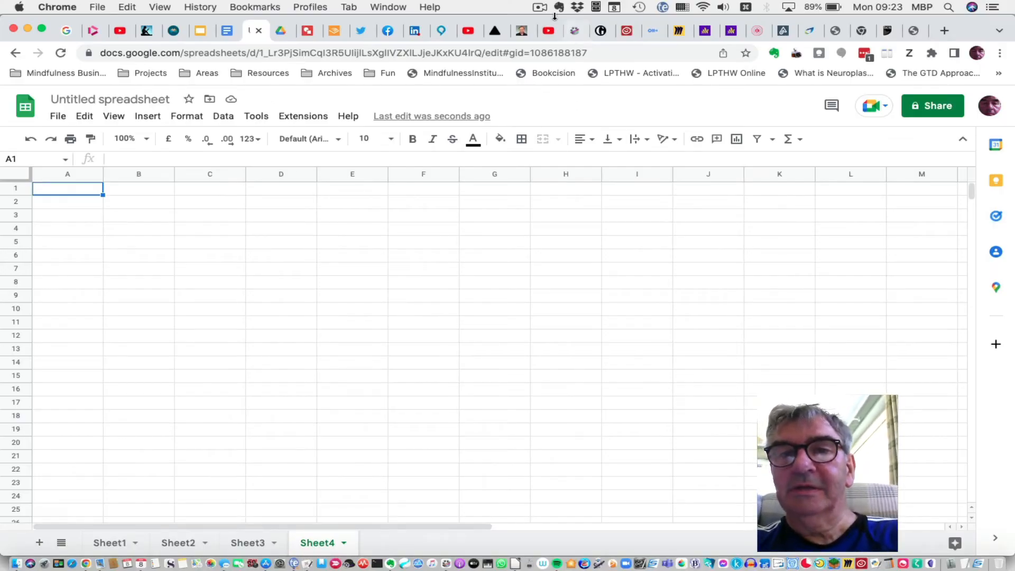
click(541, 7)
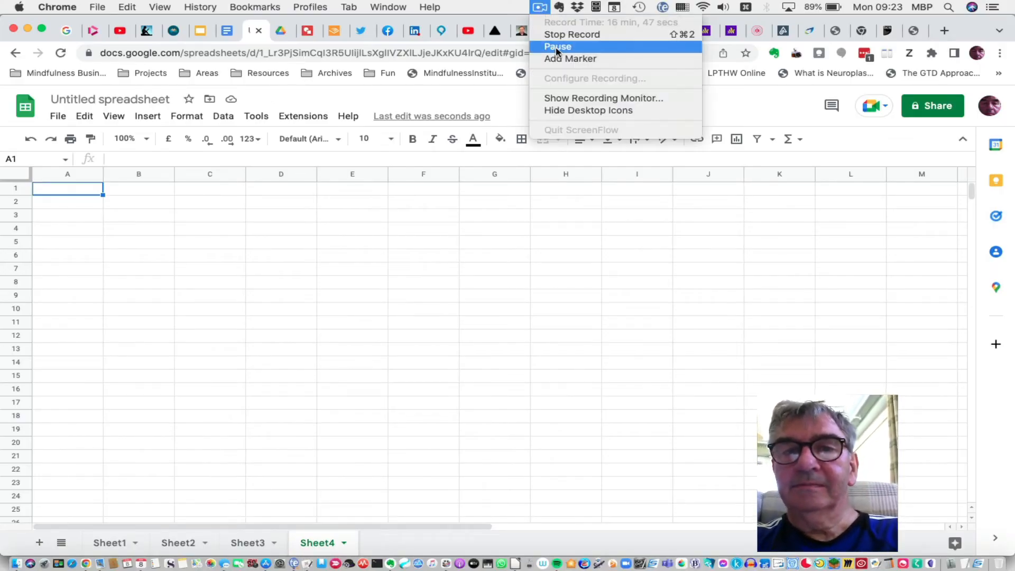
click(550, 45)
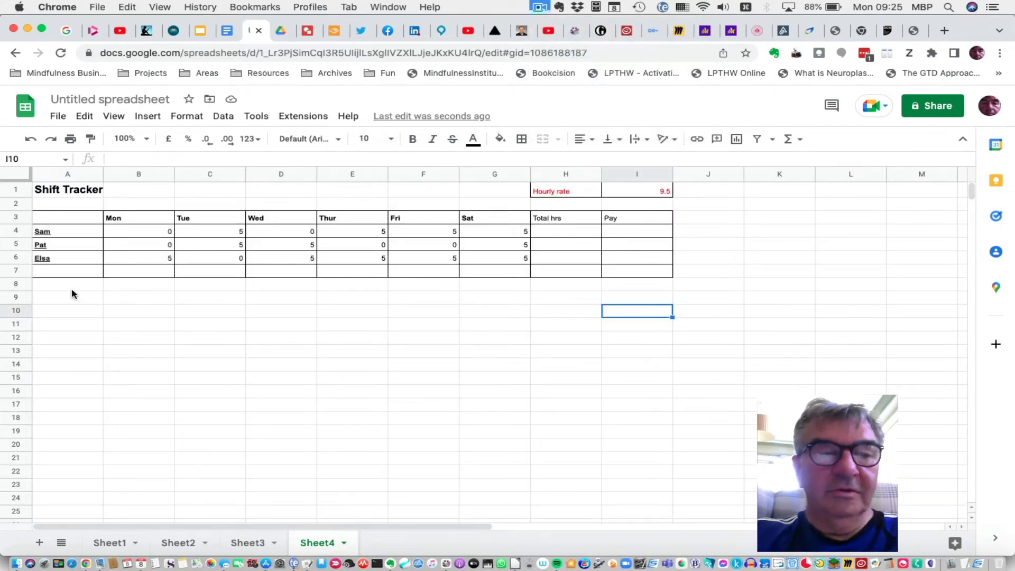
- Go through the empty daily total cells in row 7 and the Total hrs cells H4 to H7 of the Shift Tracker
click(140, 270)
click(214, 279)
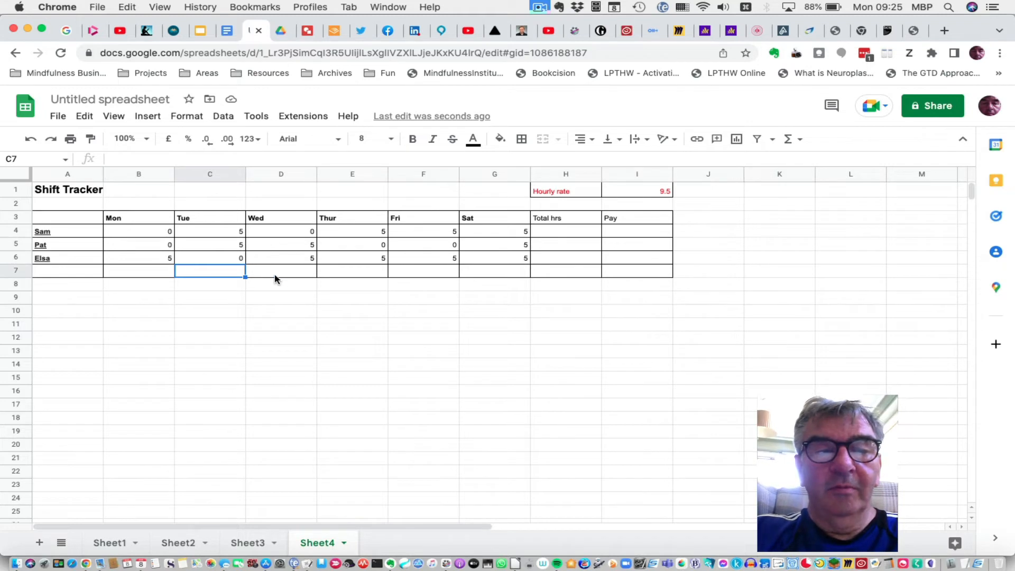
click(281, 275)
click(370, 273)
click(424, 272)
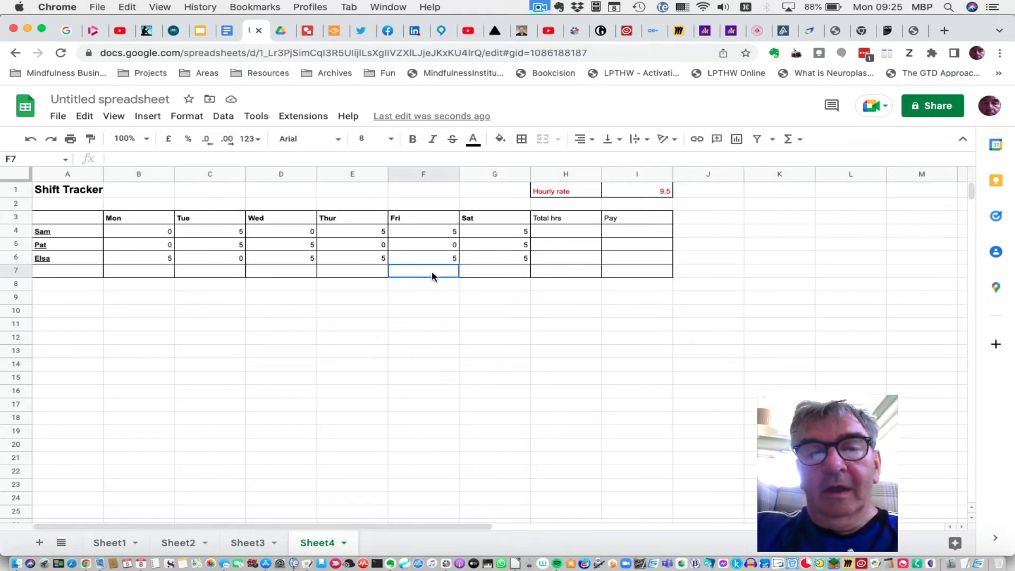
click(491, 274)
click(546, 274)
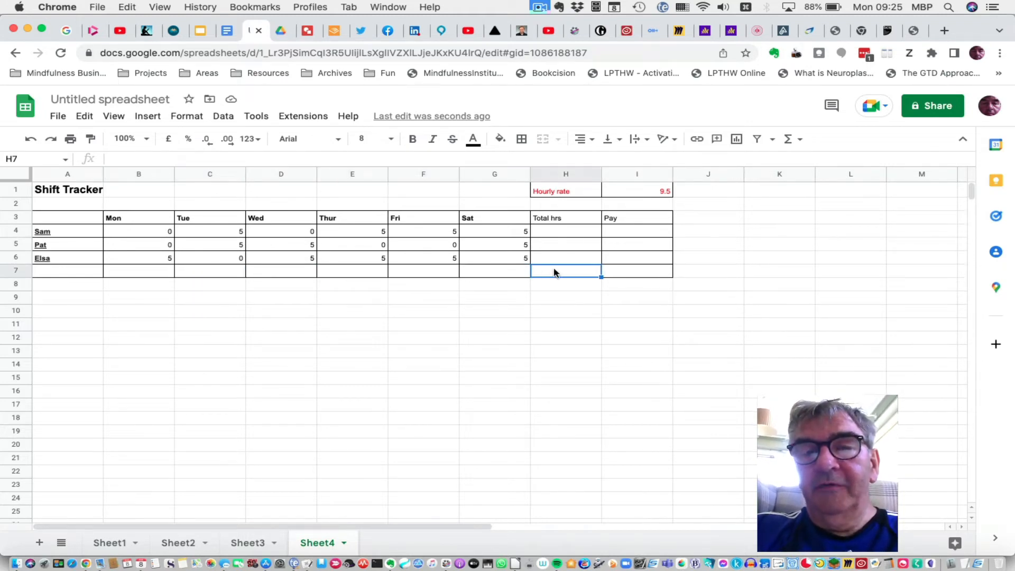
click(571, 233)
click(570, 248)
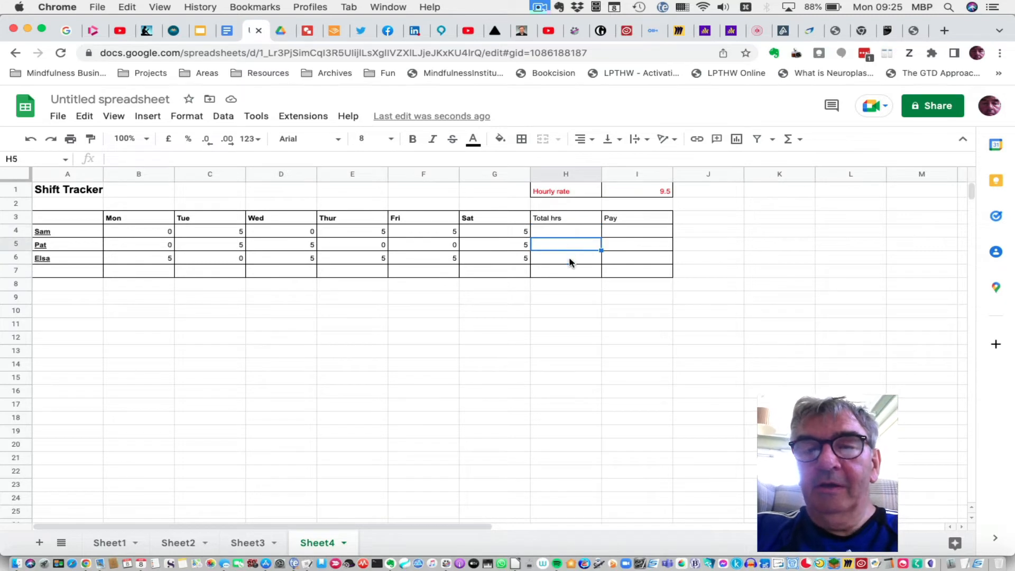
click(569, 261)
click(571, 272)
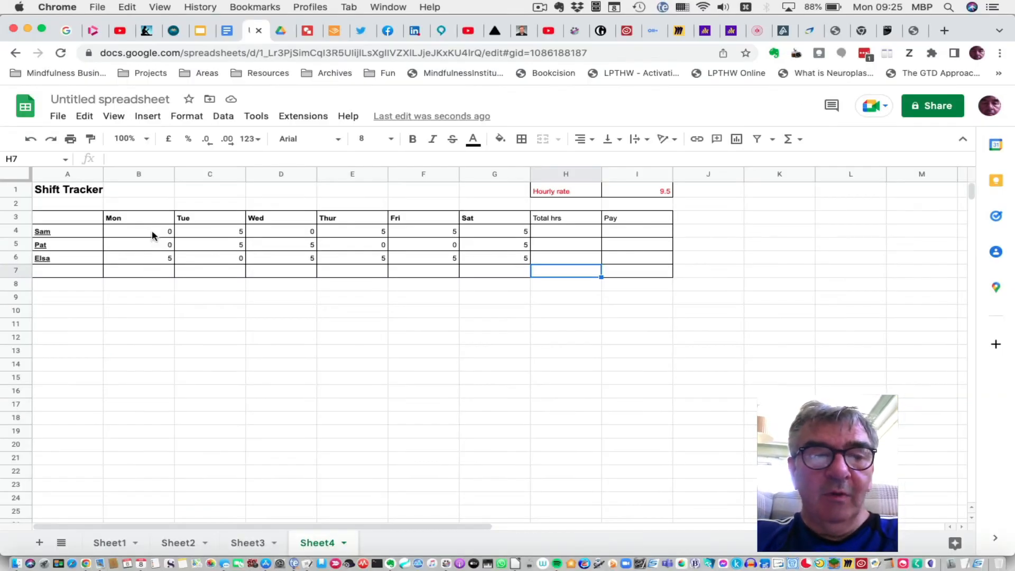
- Total the Monday hours in B7 with the SUM function over B4:B6
click(155, 276)
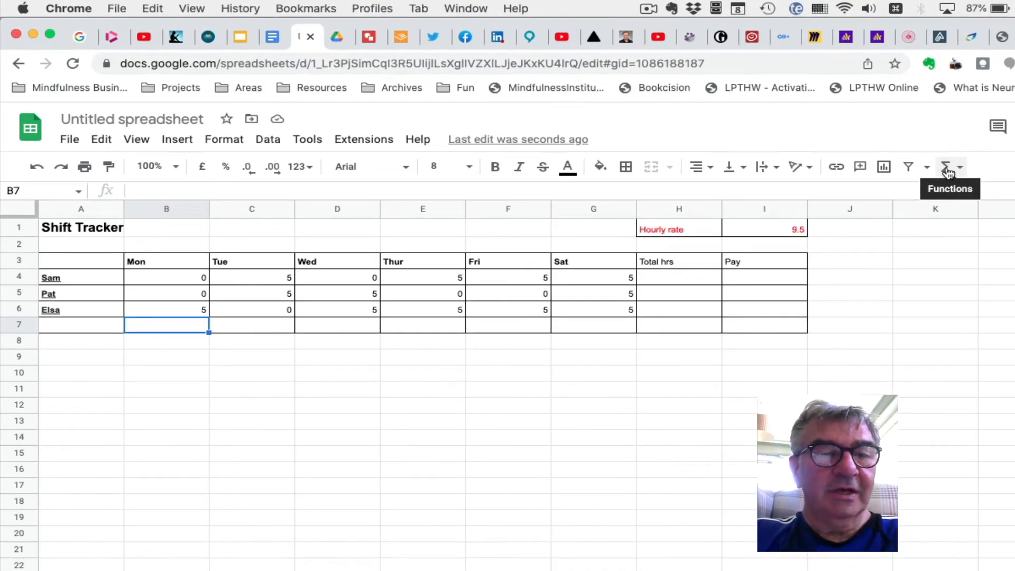
click(947, 168)
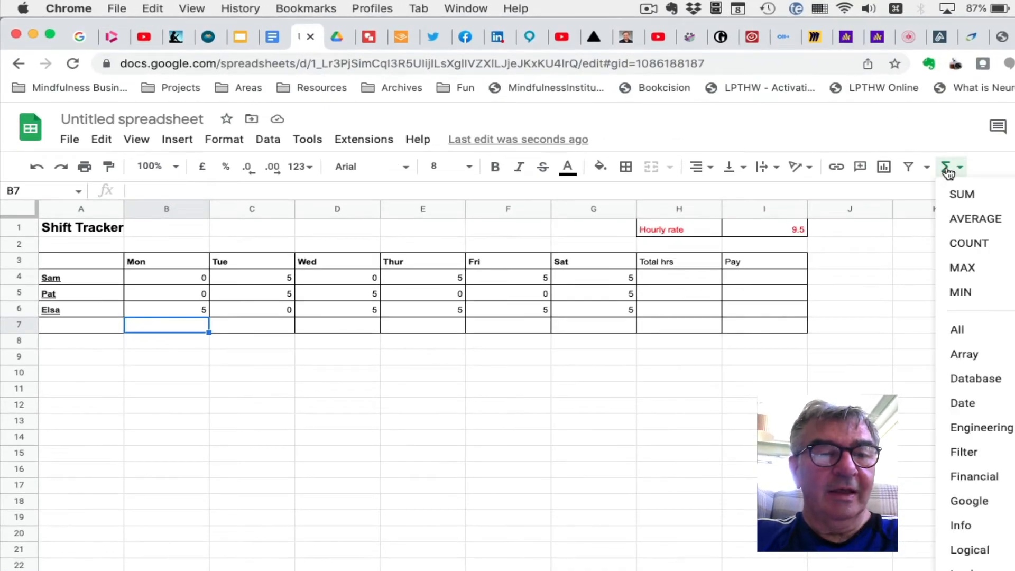
click(953, 195)
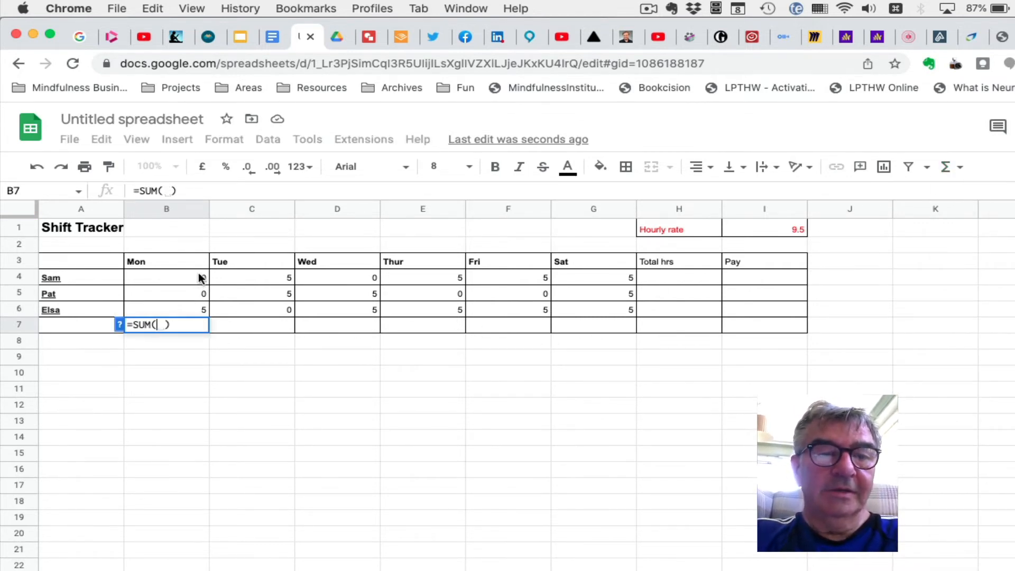
drag(198, 272, 199, 306)
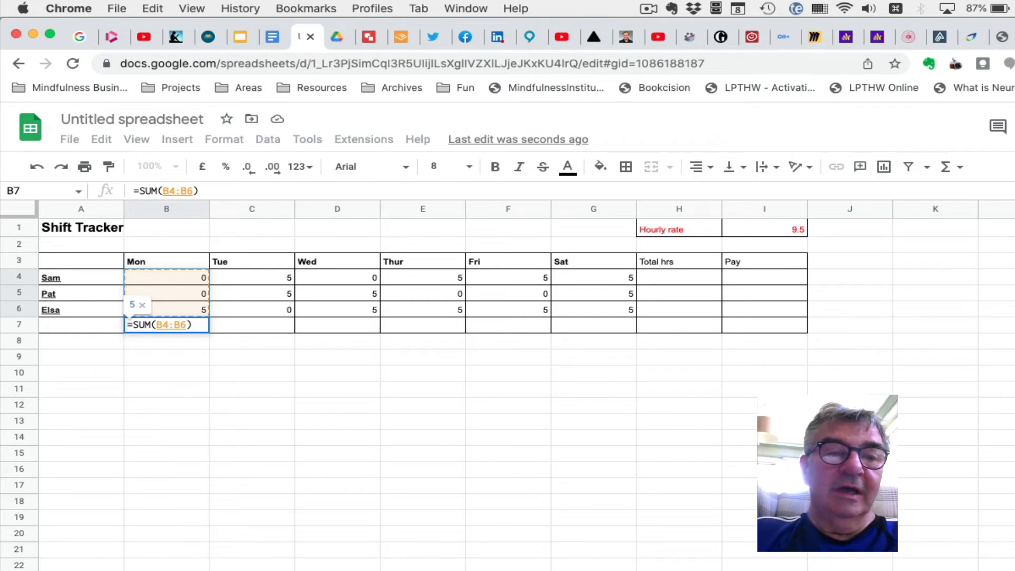
key(Return)
click(265, 436)
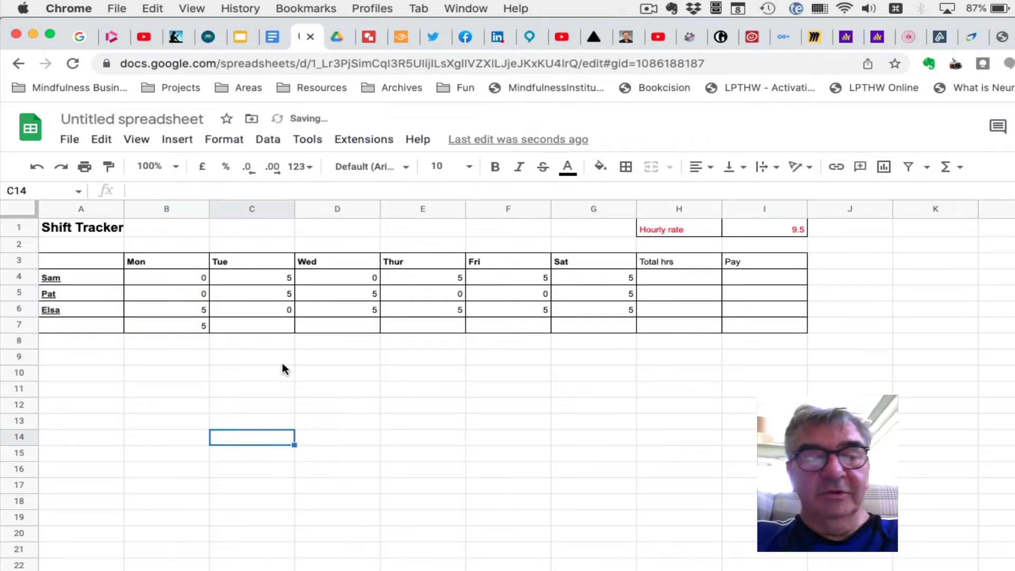
- Total the Tuesday hours in C7 with the SUM function over C4:C6
click(265, 325)
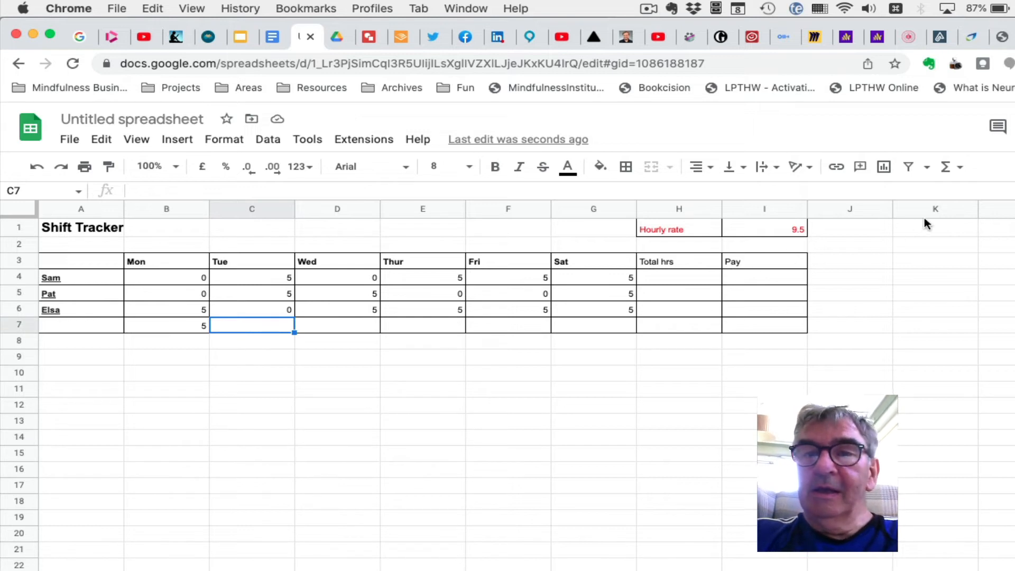
click(961, 169)
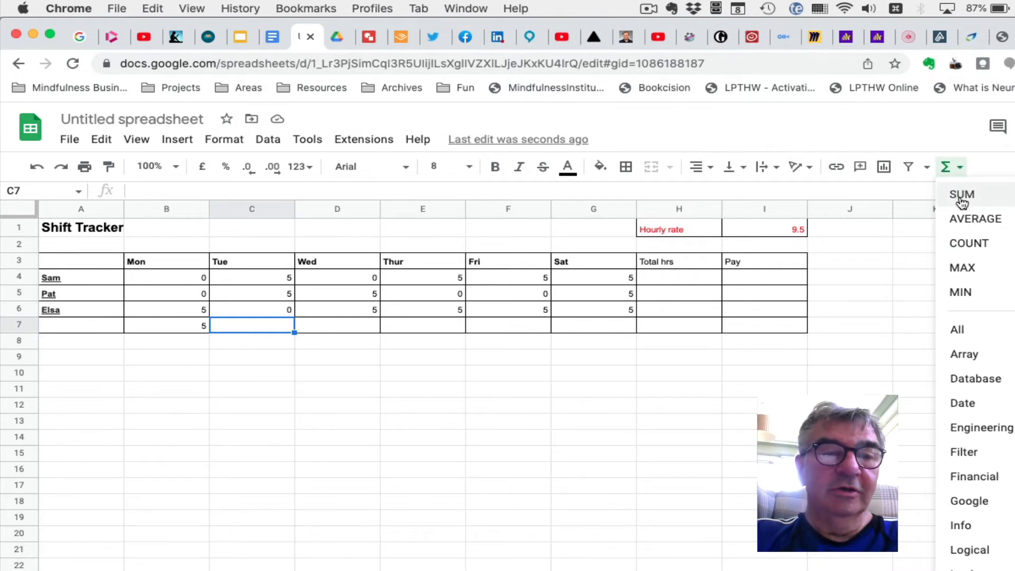
click(961, 196)
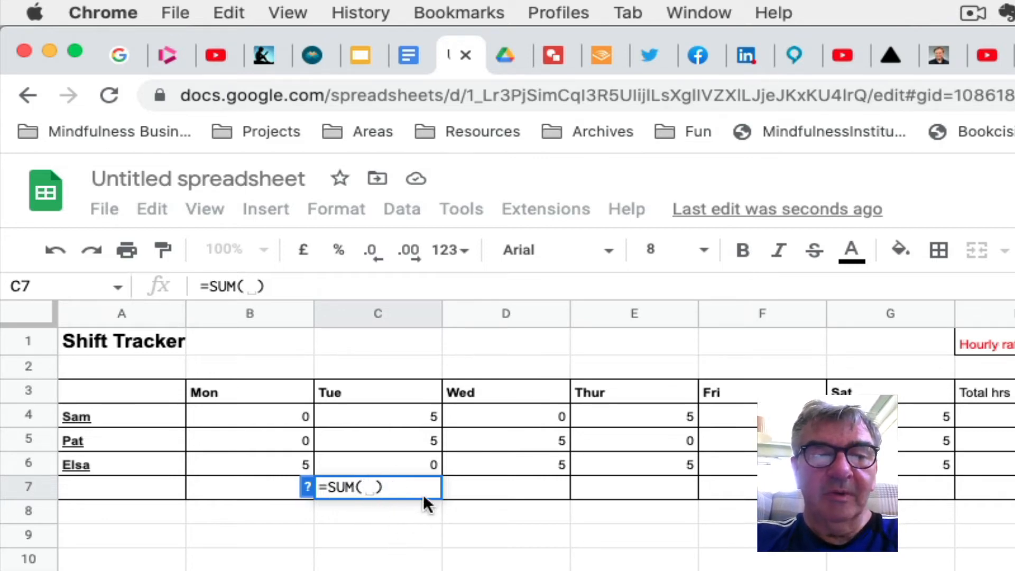
drag(420, 412, 421, 456)
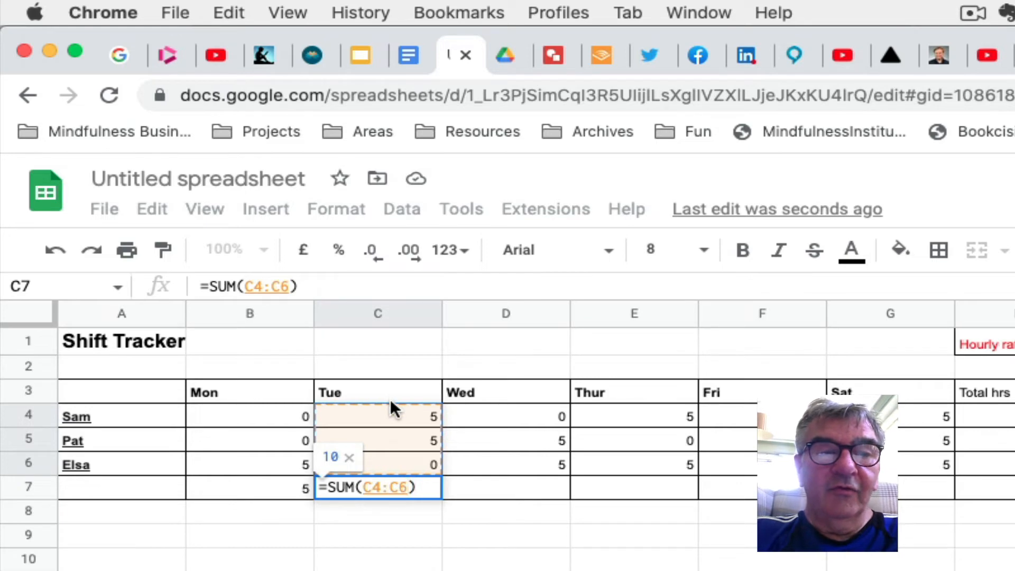
key(Return)
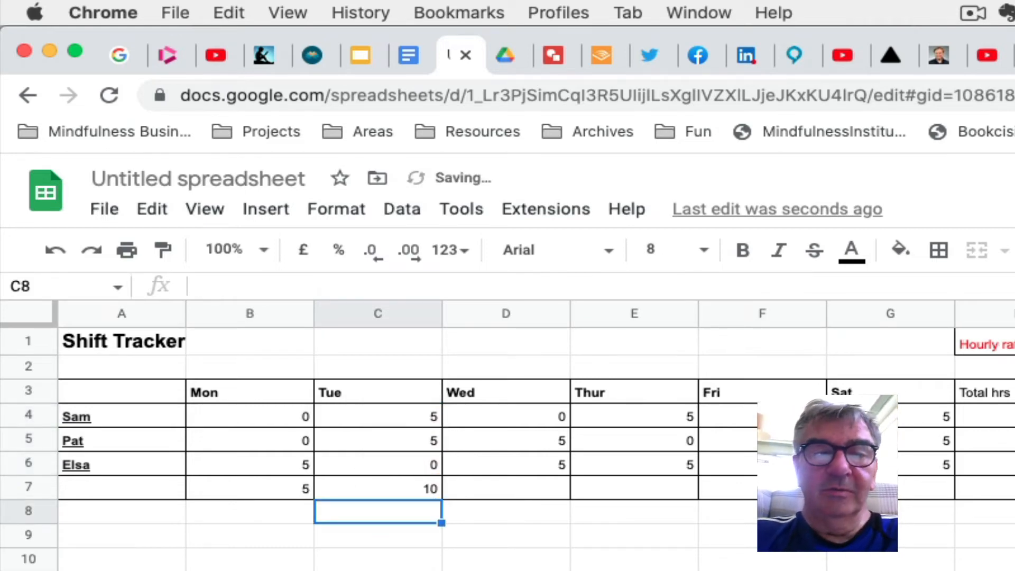
click(635, 570)
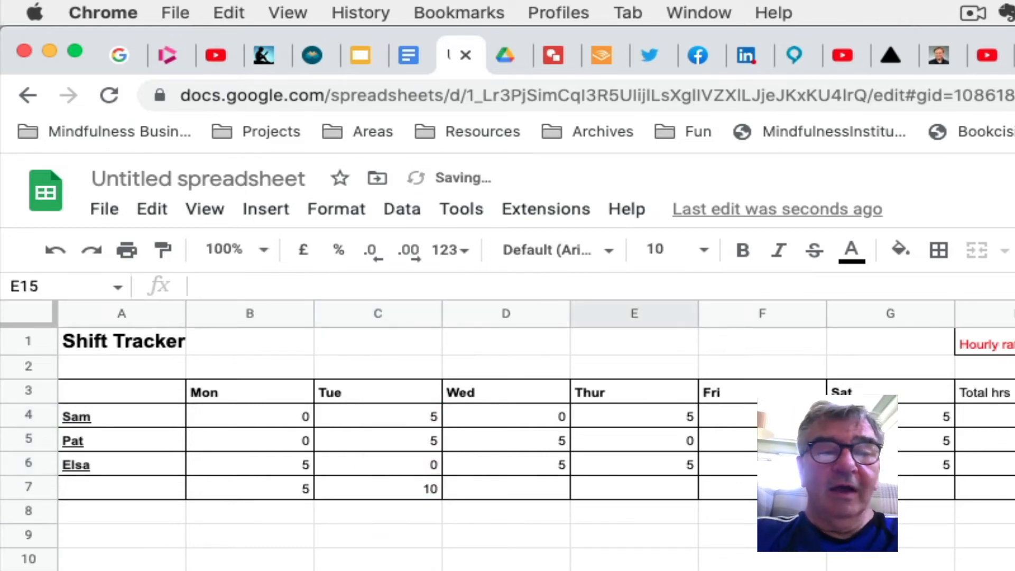
- Total the Wednesday hours in D7 with the suggested formula =SUM(D4:D6)
click(522, 491)
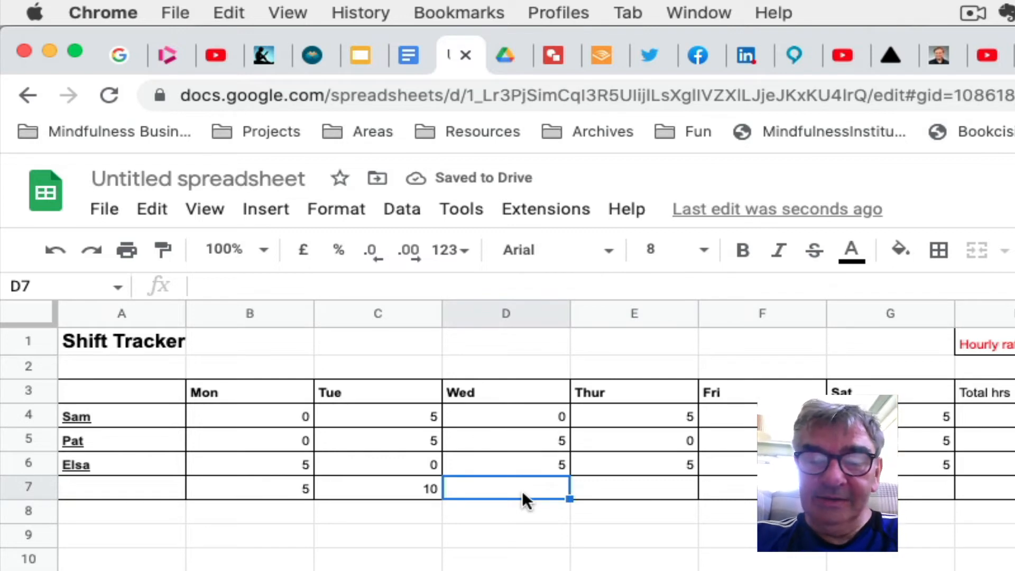
text(=)
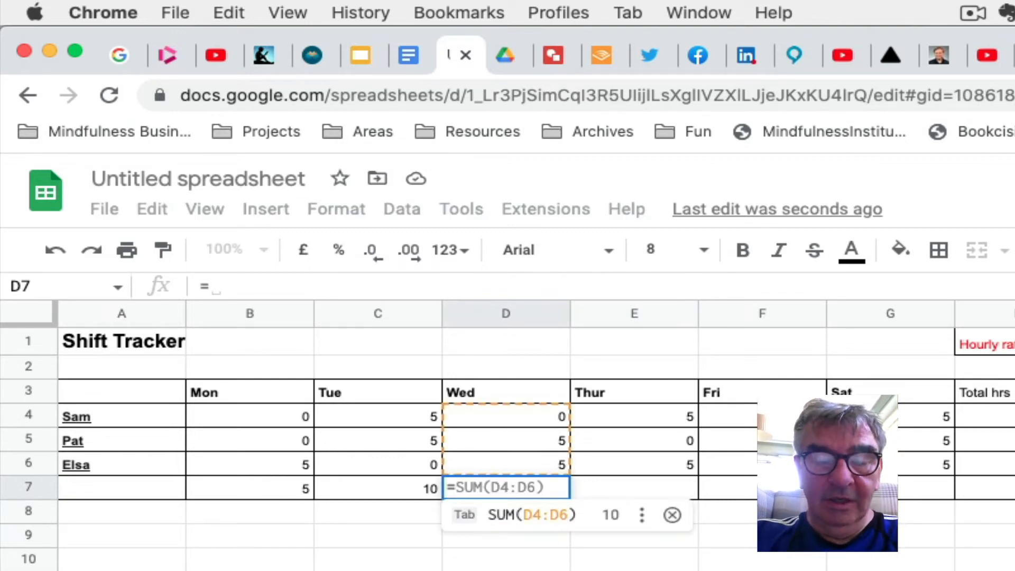
text(sum)
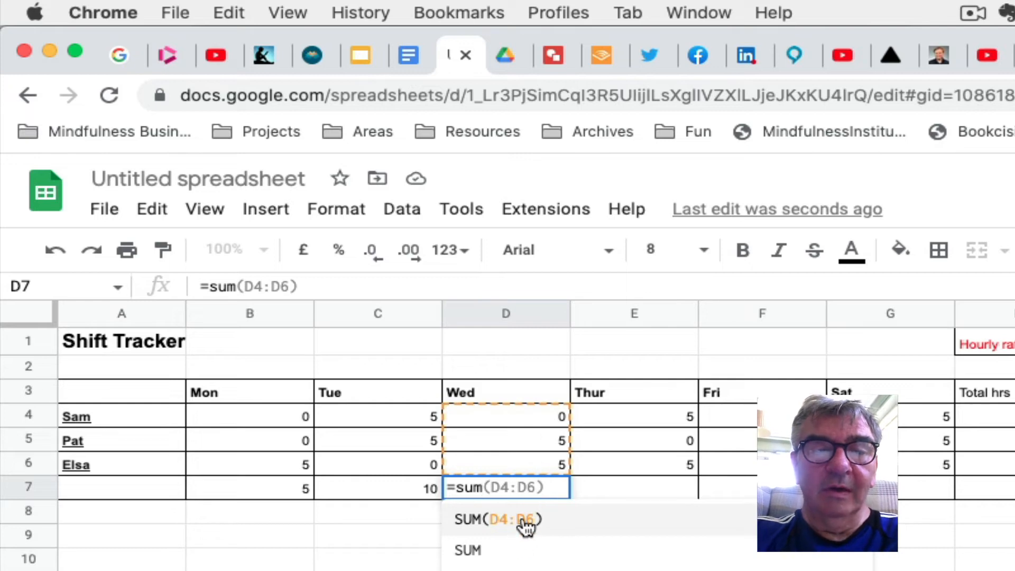
click(508, 520)
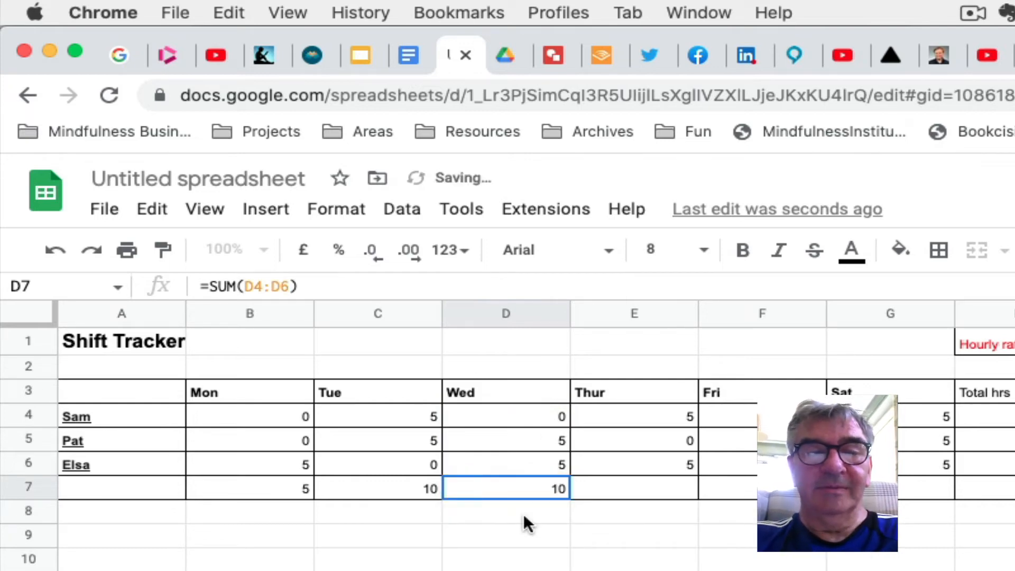
- Total the Thursday hours in E7 with the suggested formula =SUM(E4:E6)
click(679, 489)
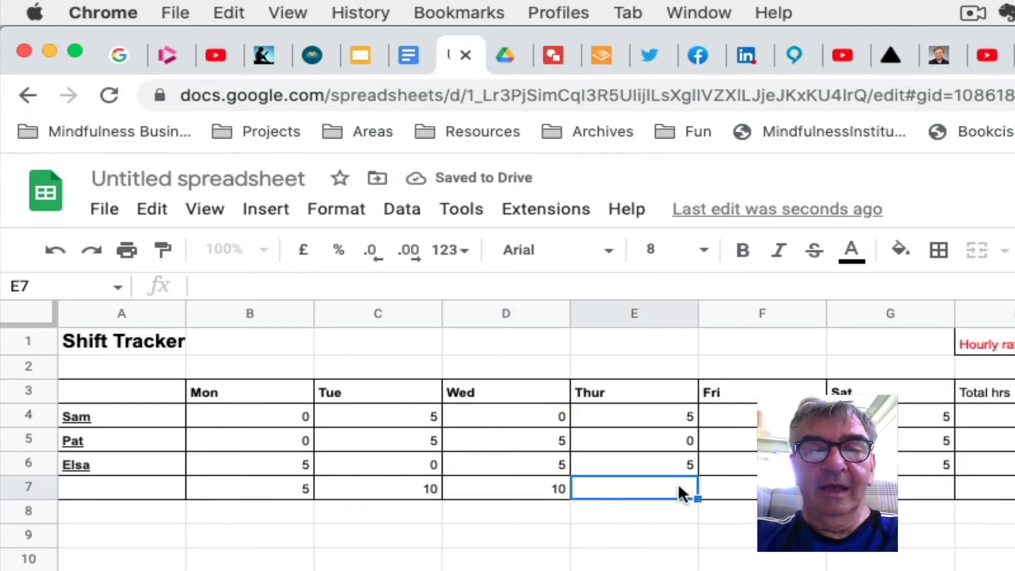
text(=su)
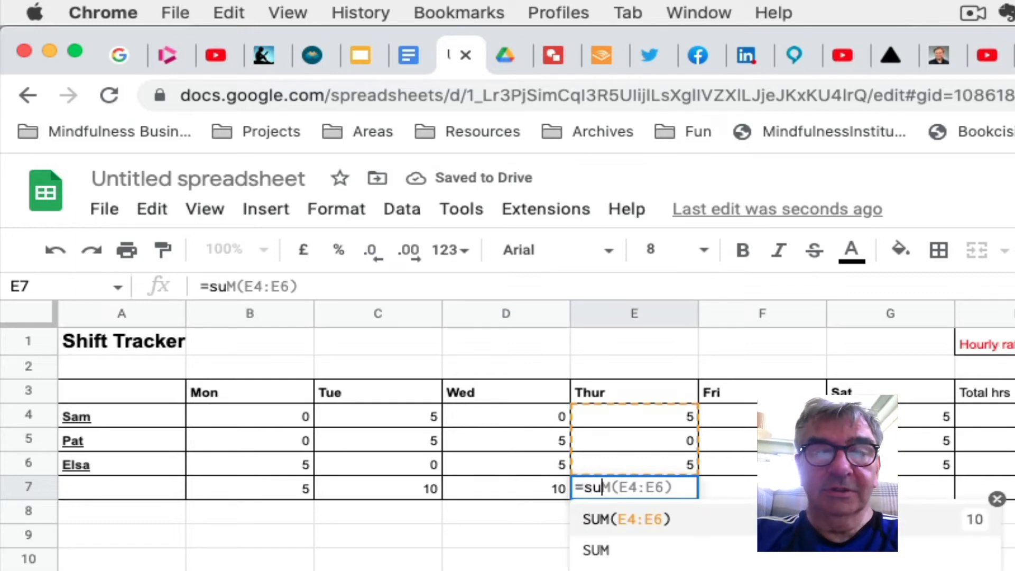
text(m)
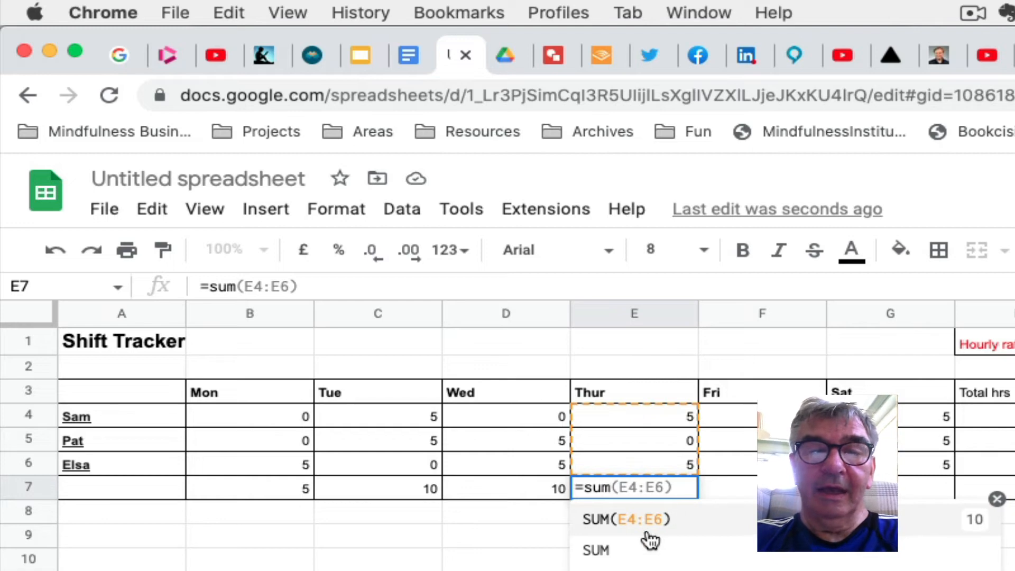
click(651, 516)
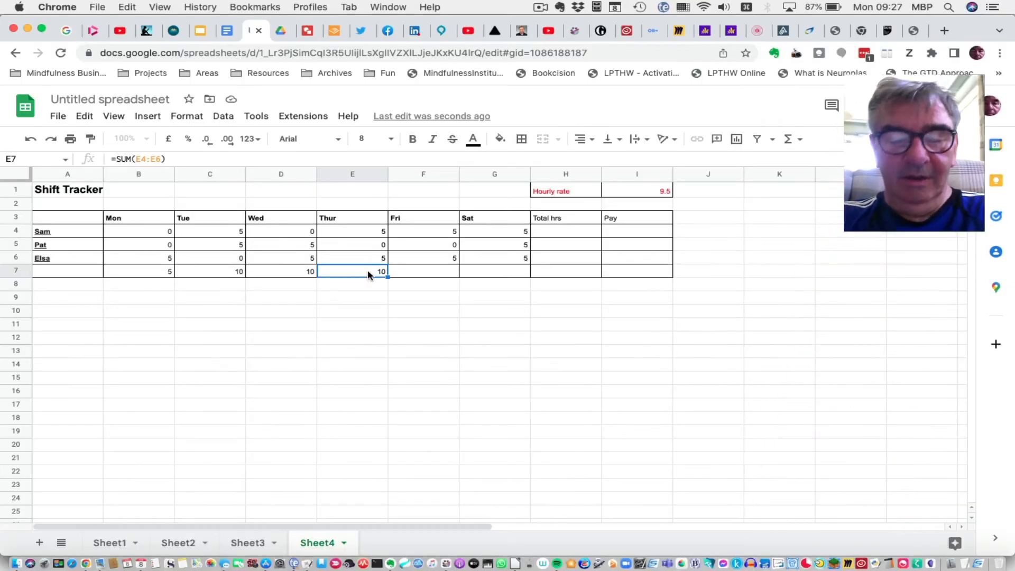
- Copy the Thursday total formula from E7 into the Friday and Saturday total cells F7 and G7
click(86, 117)
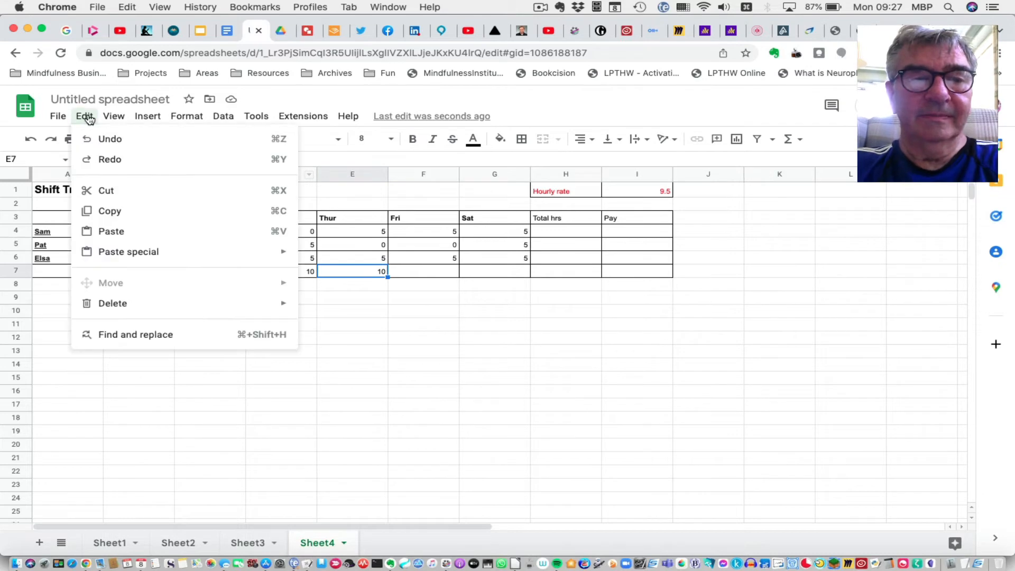
click(109, 211)
click(442, 274)
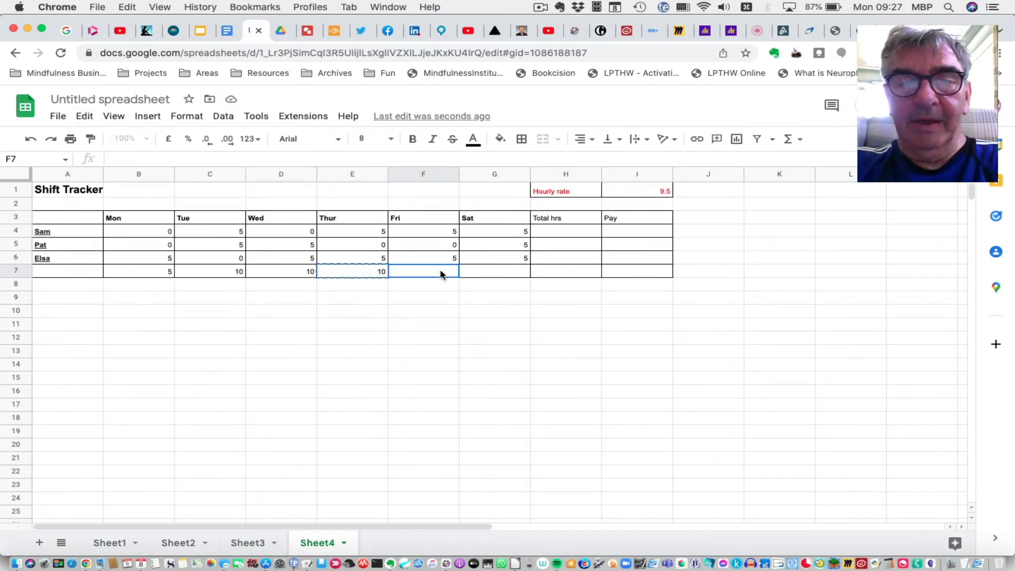
key(cmd+v)
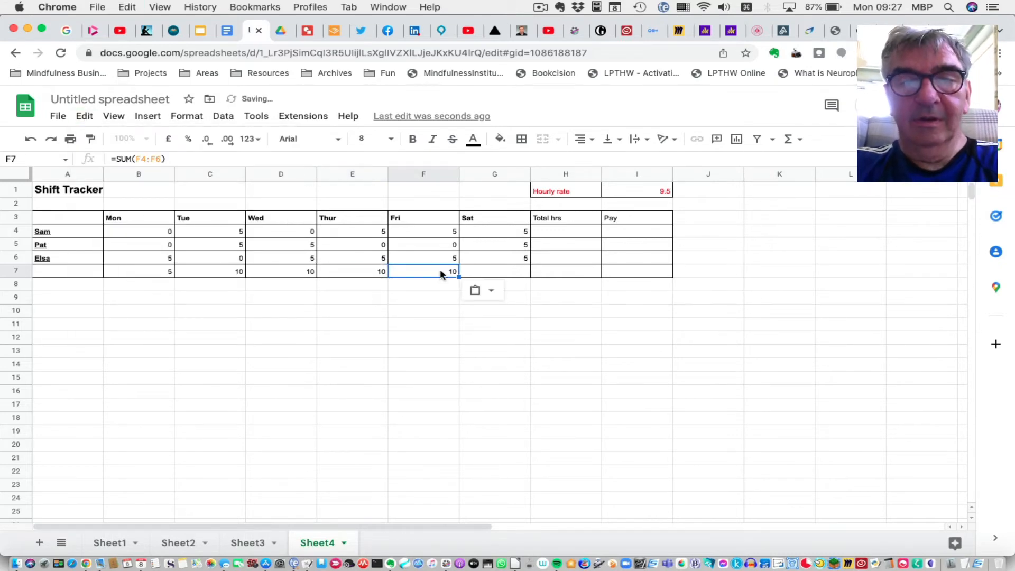
click(510, 273)
key(cmd+v)
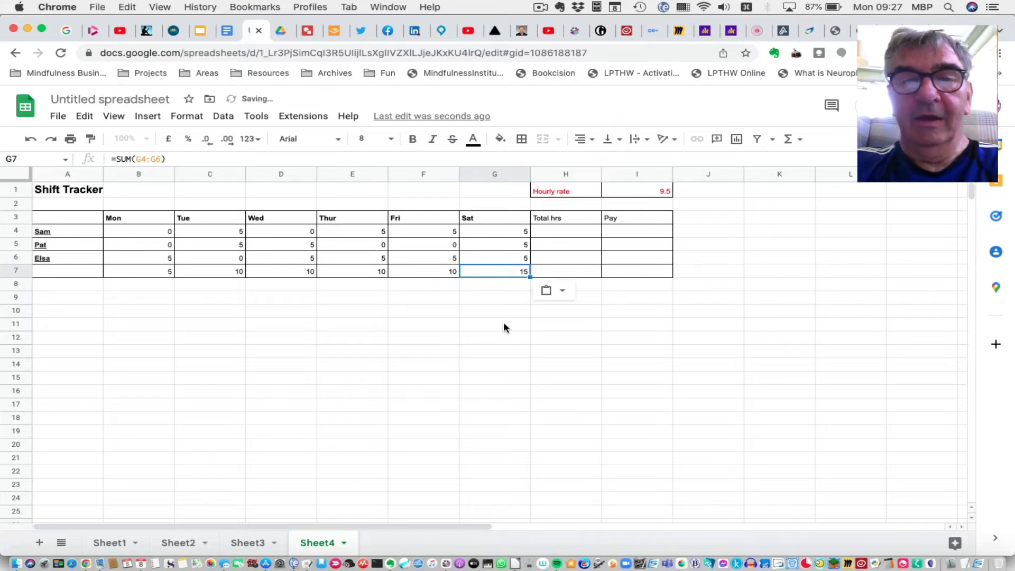
click(504, 323)
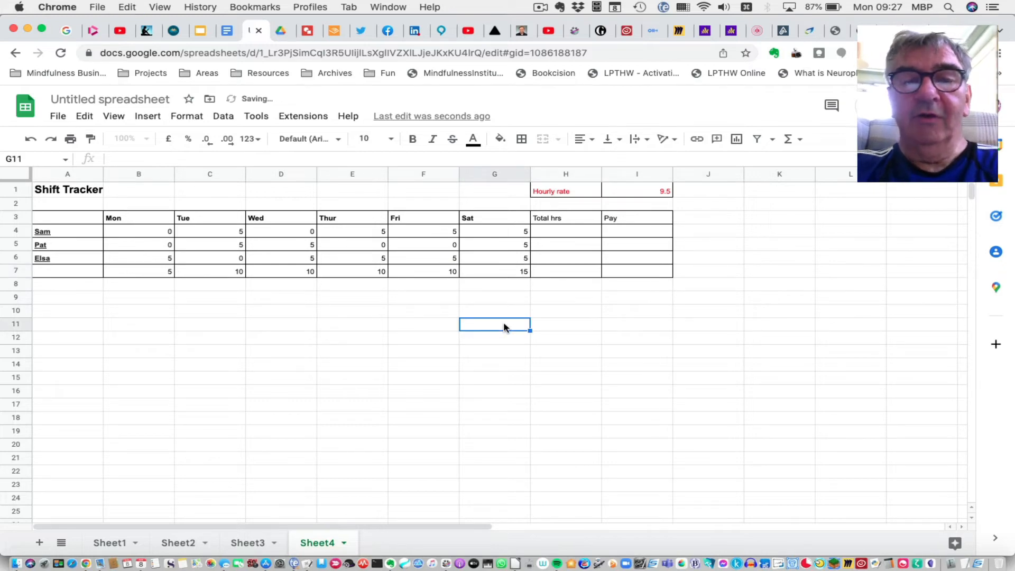
- Inspect the cell ranges used by the copied SUM formulas in F7 and G7, leaving them unedited
click(435, 274)
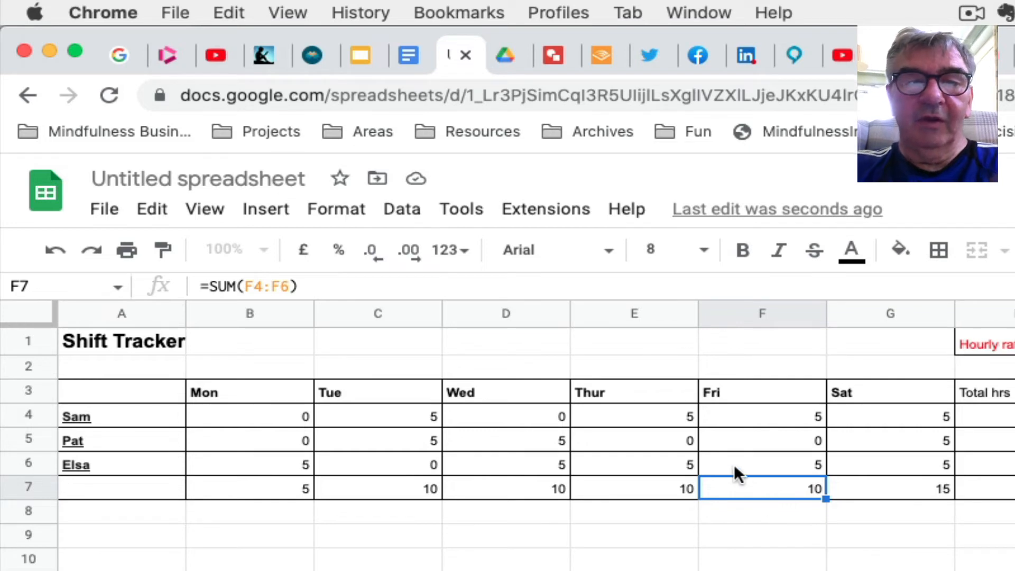
double_click(777, 486)
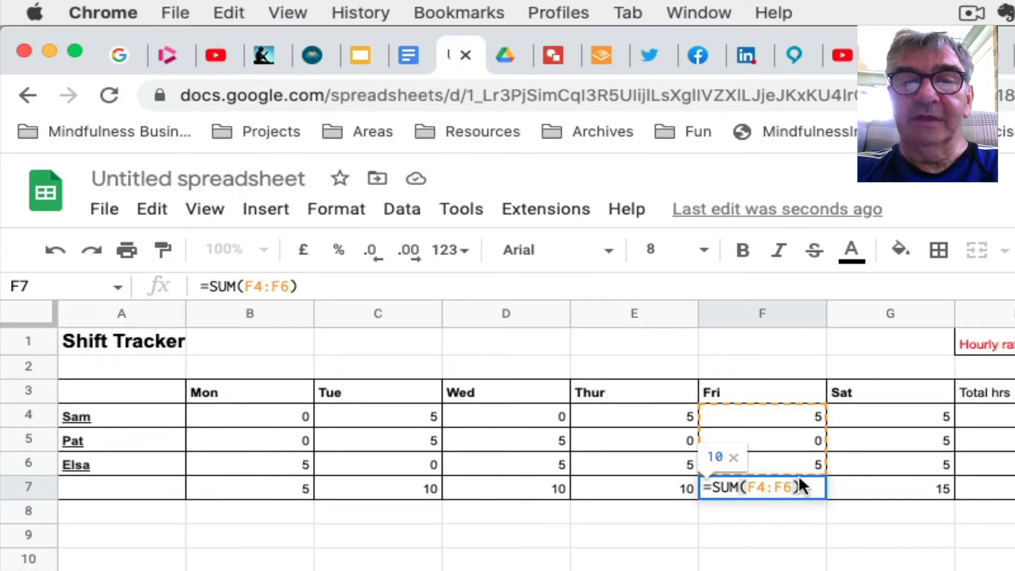
click(887, 489)
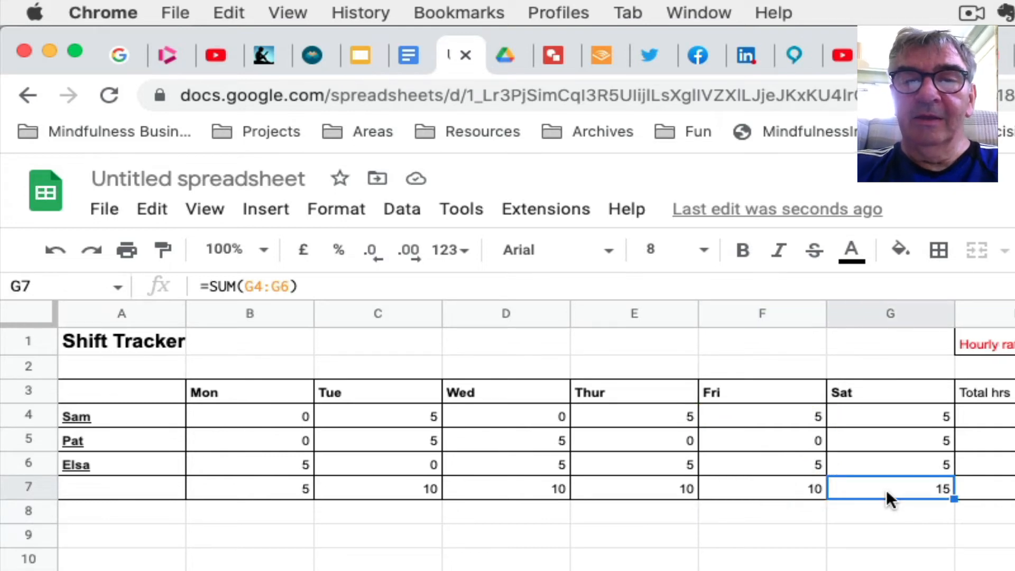
double_click(886, 490)
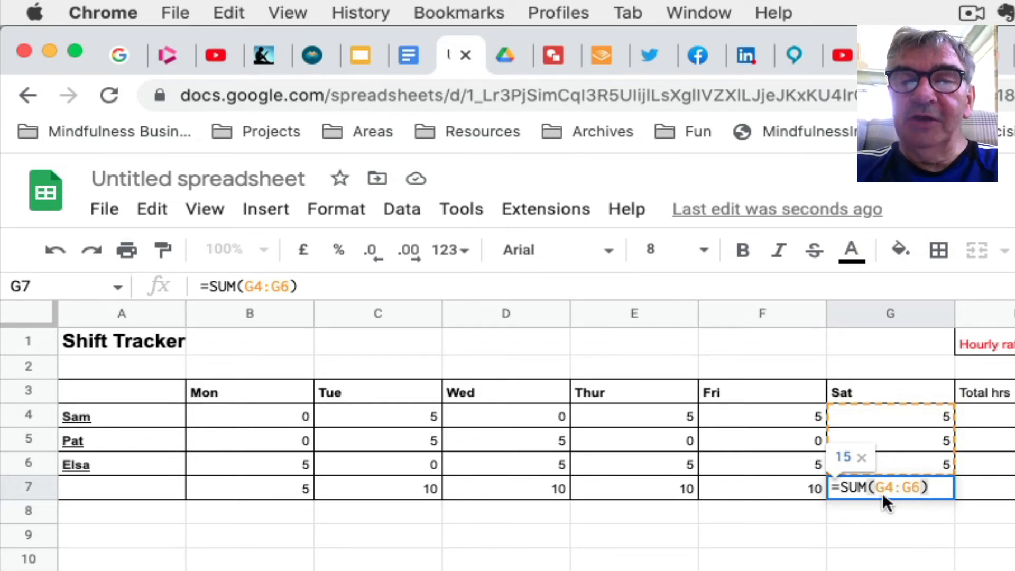
click(931, 544)
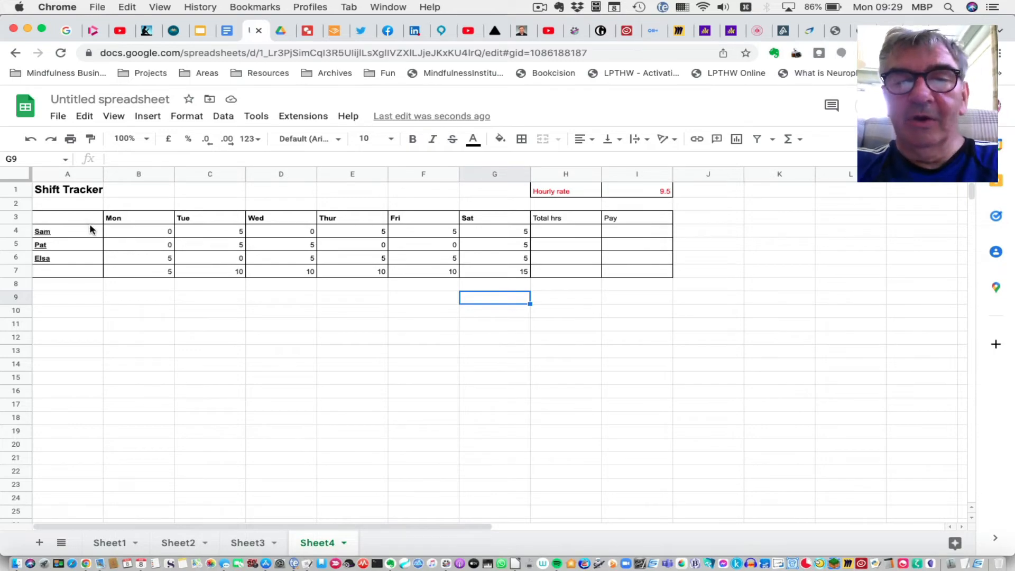
- Total the first worker's weekly hours in H4 with the suggested formula =SUM(B4:G4)
click(571, 234)
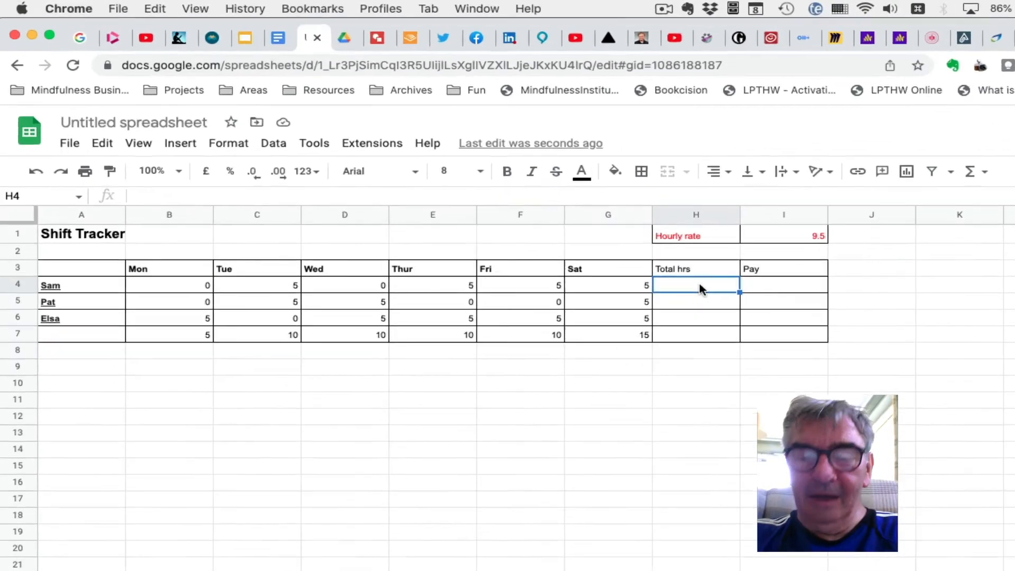
text(=)
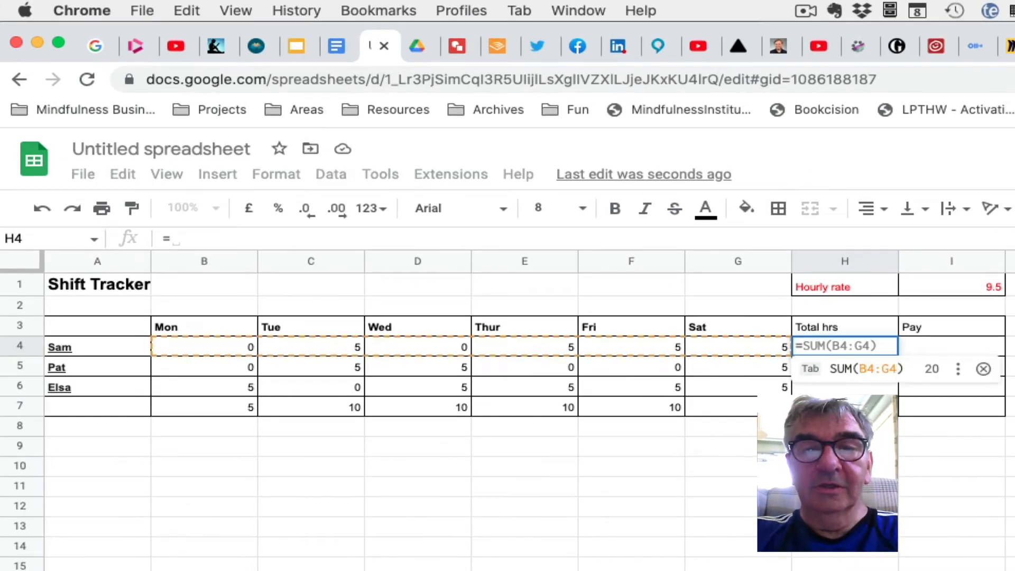
text(sum)
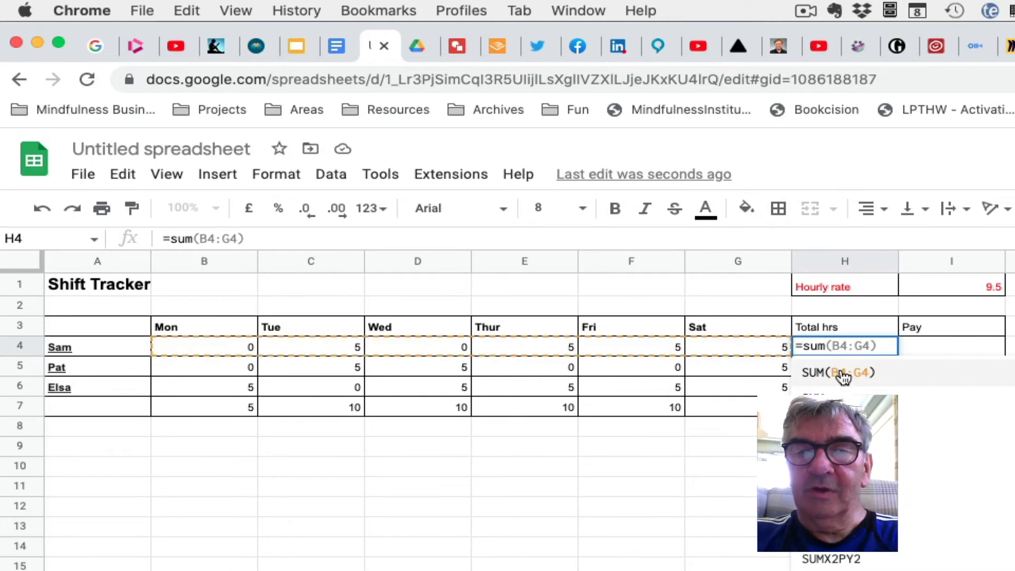
click(843, 375)
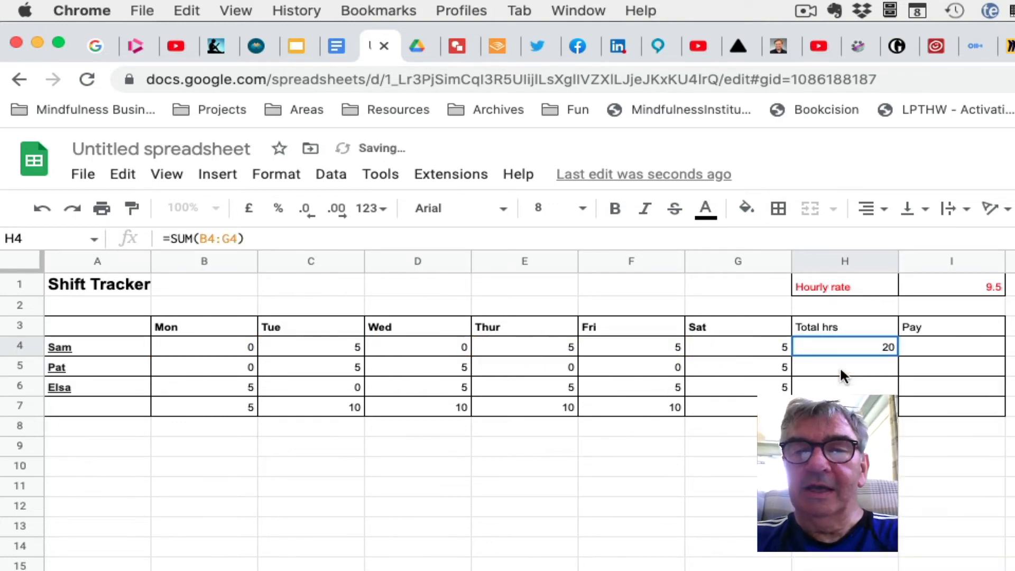
key(Return)
click(845, 487)
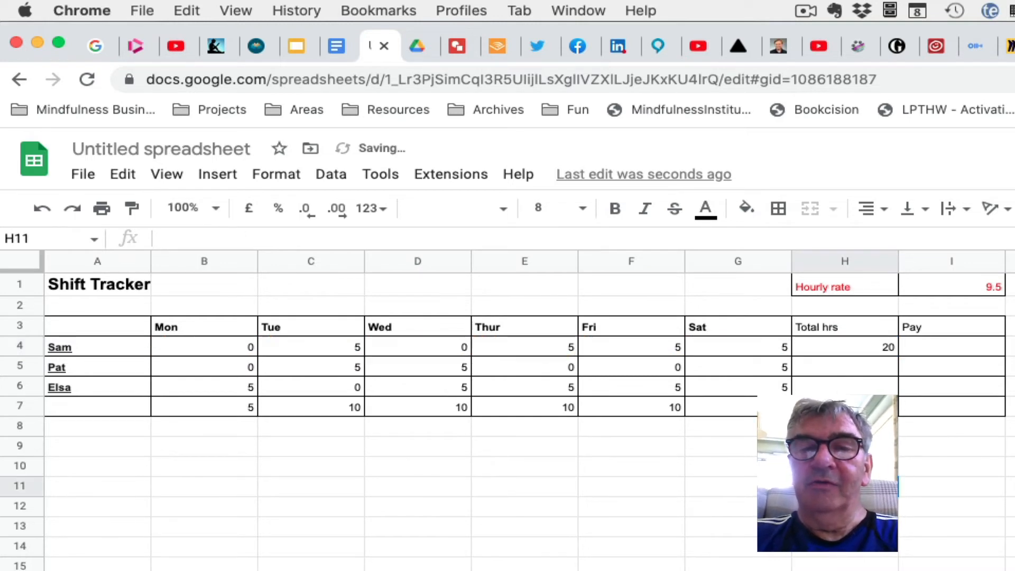
- Fill the Total hrs formula from H4 down through H7
click(882, 351)
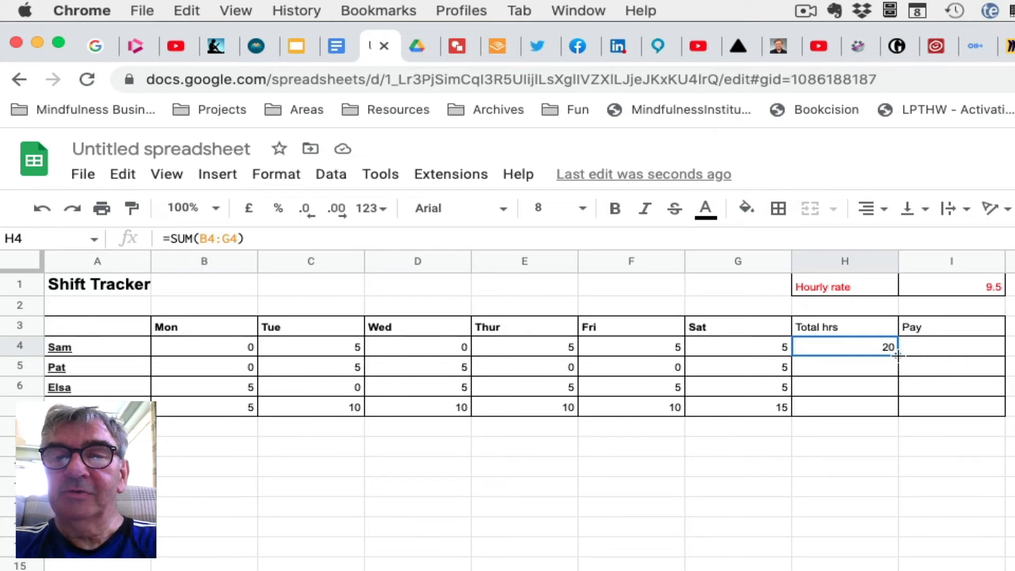
drag(898, 356, 894, 417)
click(871, 511)
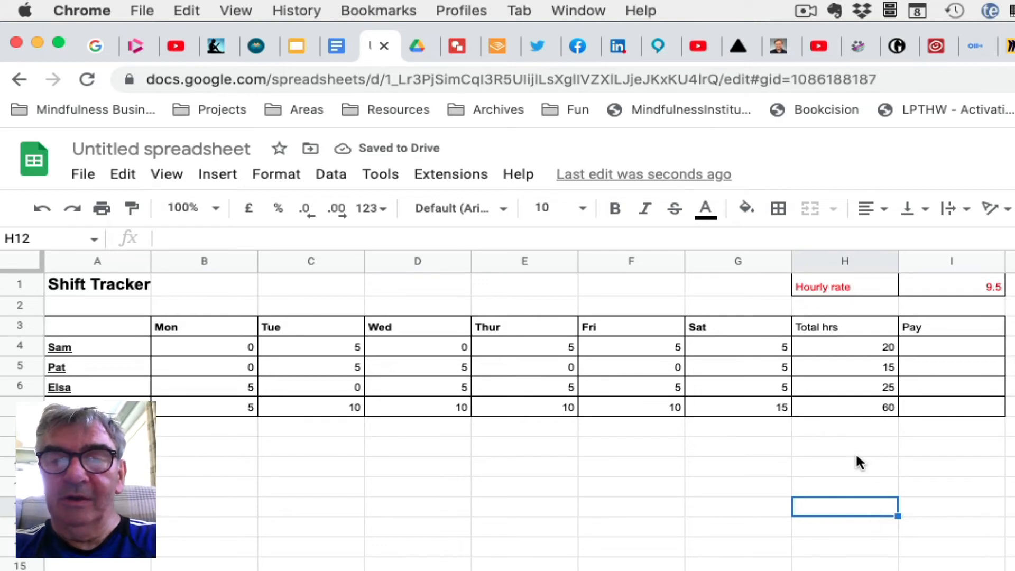
- Inspect the row ranges used by the filled Total hrs formulas in H5 and H6, leaving them unedited
click(882, 367)
double_click(882, 367)
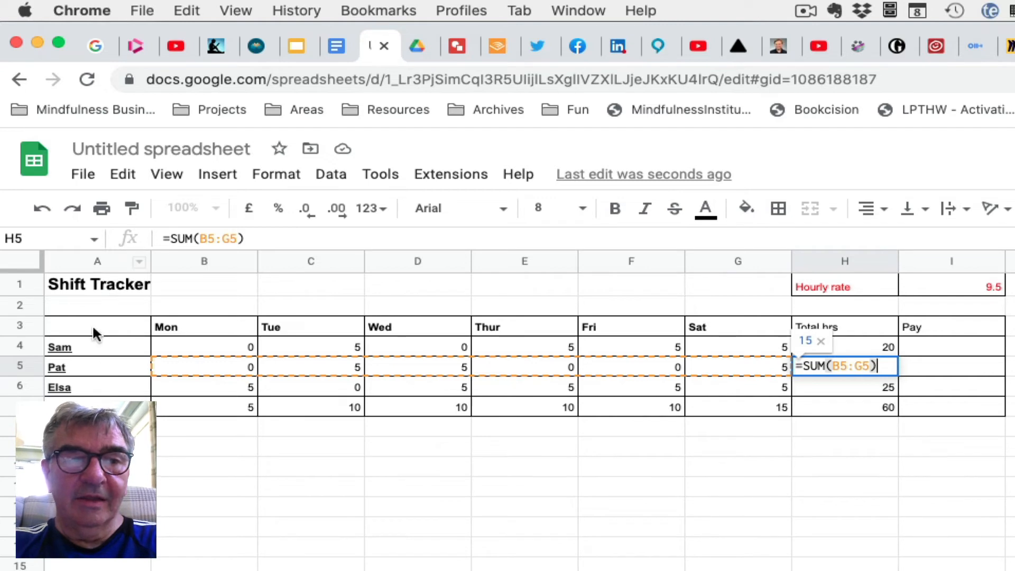
click(867, 390)
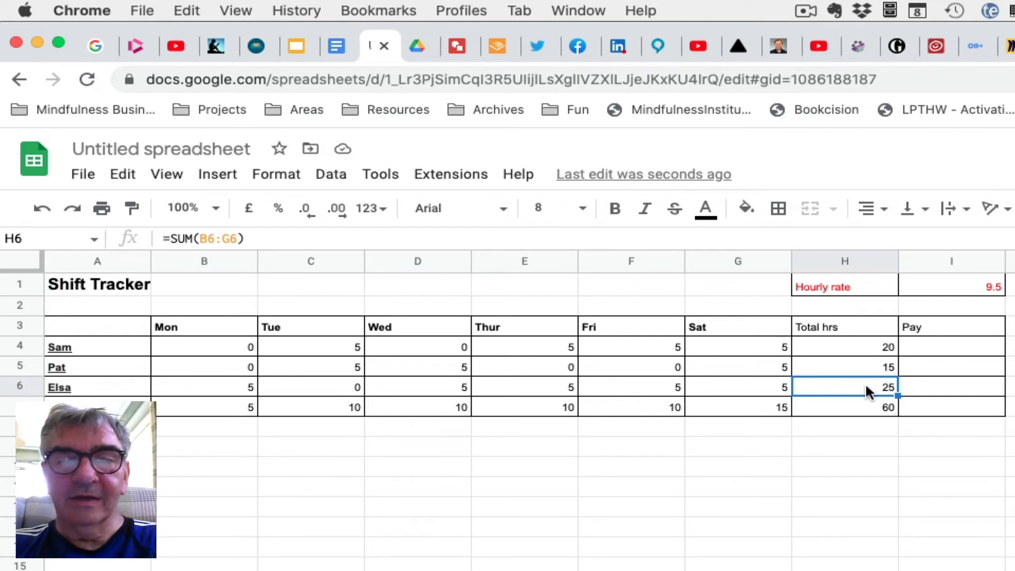
double_click(866, 387)
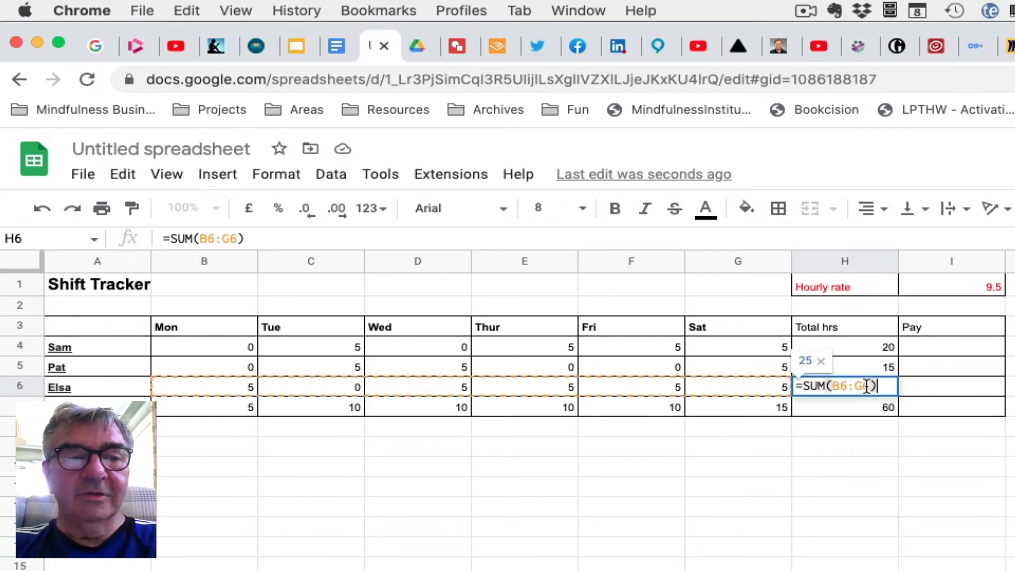
click(861, 458)
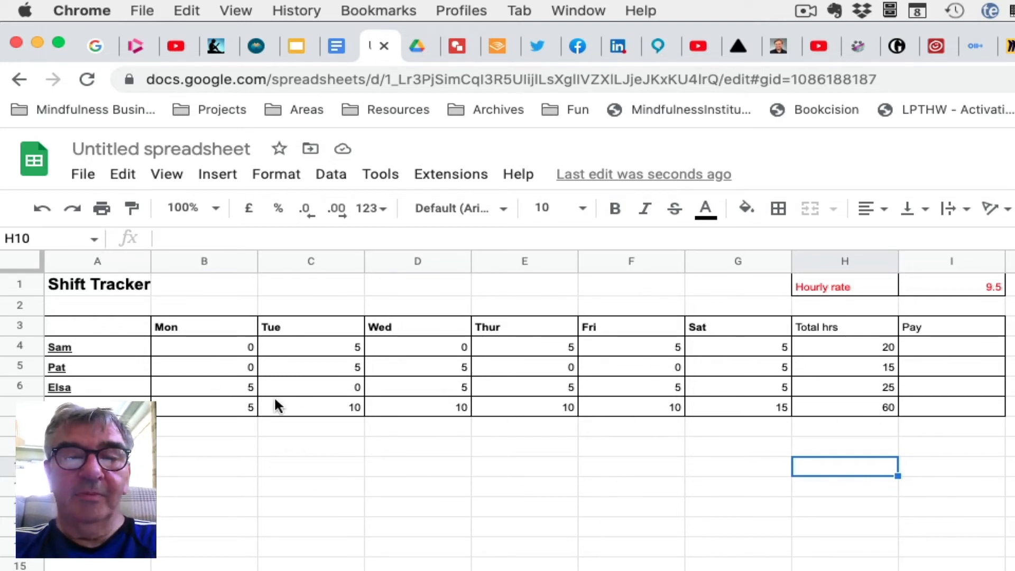
- Inspect the Total hrs formulas in H7 and H4 and the hourly rate in I1, leaving them unedited
click(872, 414)
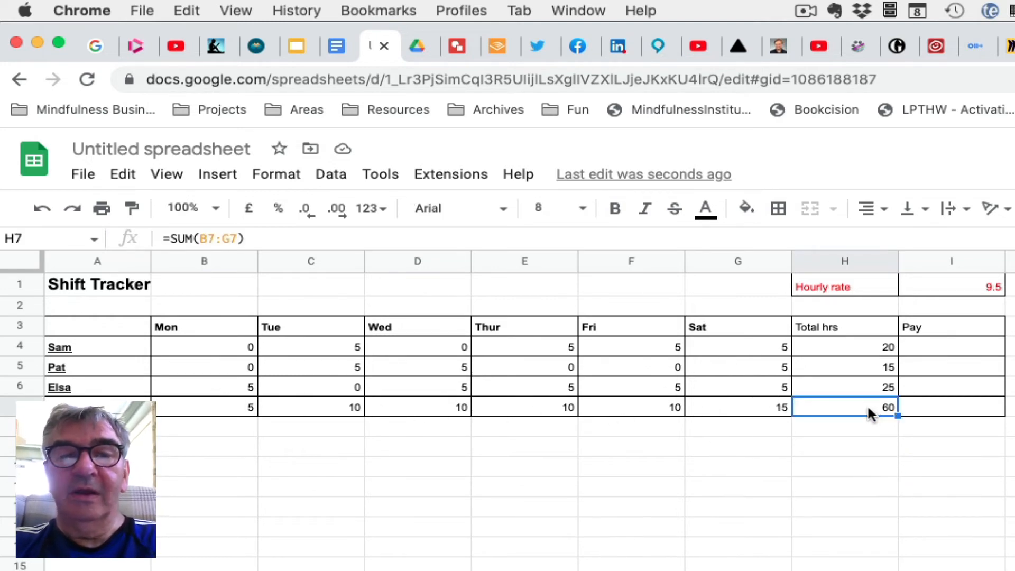
click(874, 486)
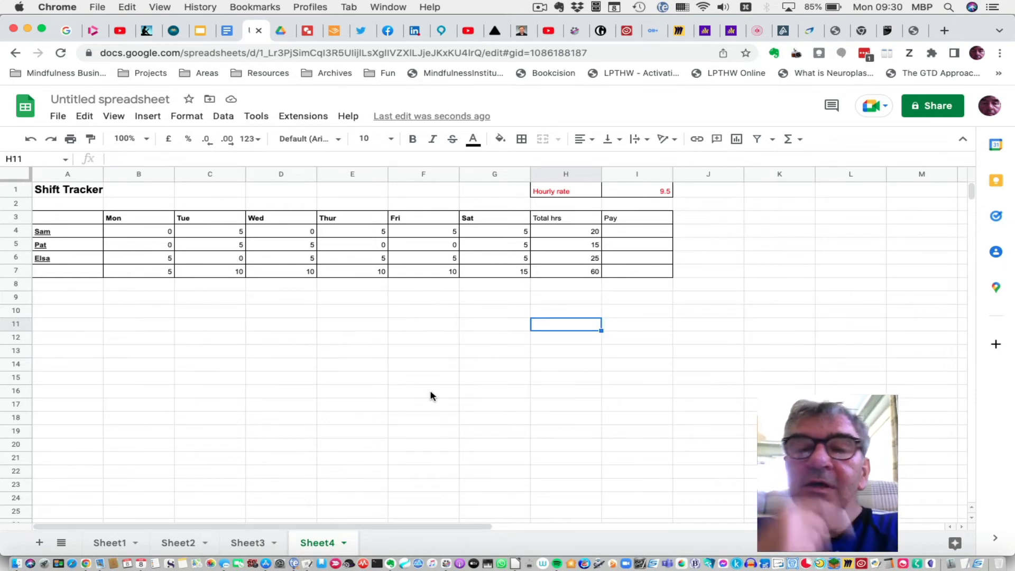
click(573, 234)
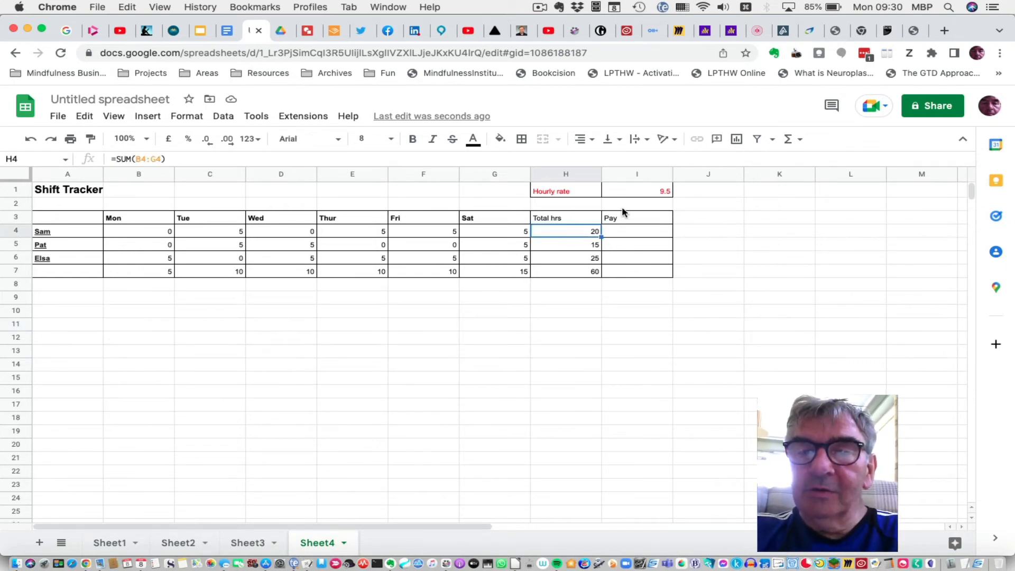
click(656, 193)
click(696, 296)
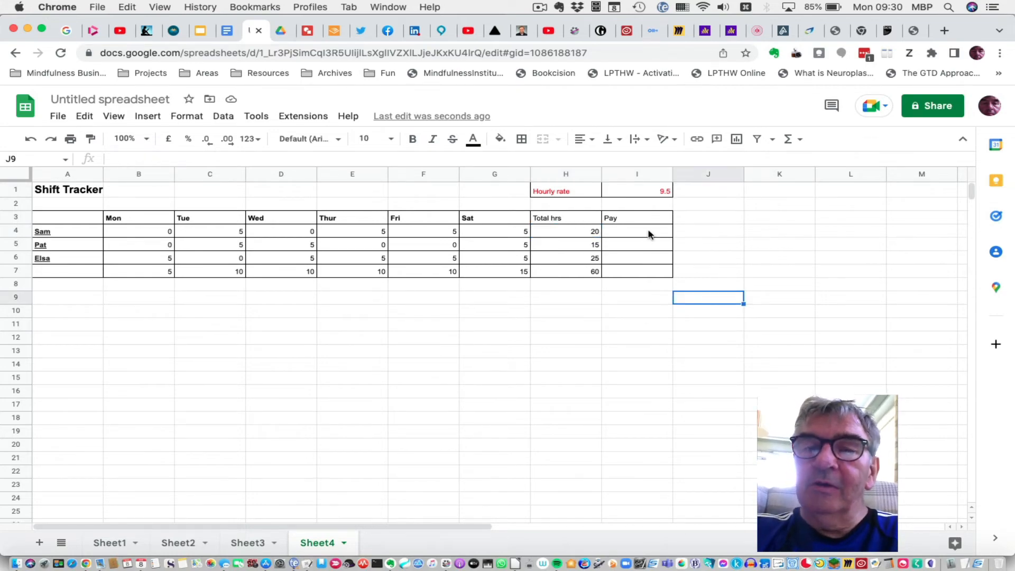
- Calculate the first worker's pay in I4 with the relative-reference formula =H4*I1, without accepting the suggested autofill
click(650, 234)
text(=)
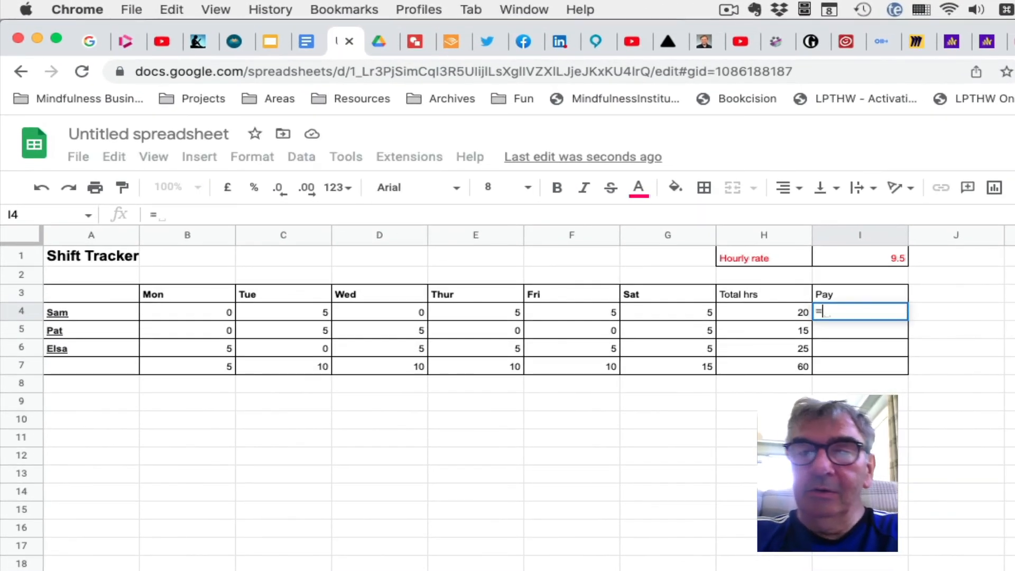
click(772, 309)
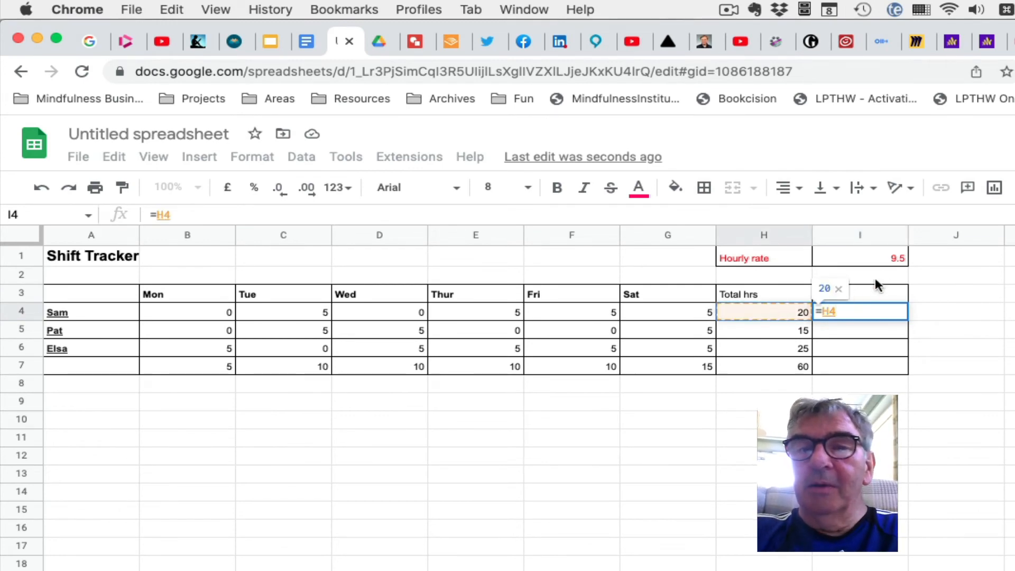
text(*)
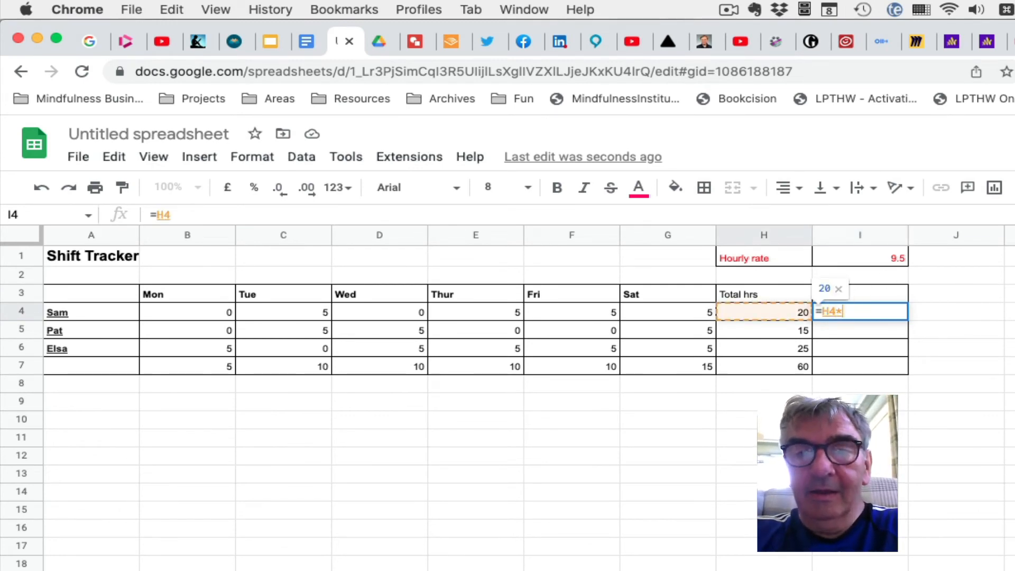
click(893, 253)
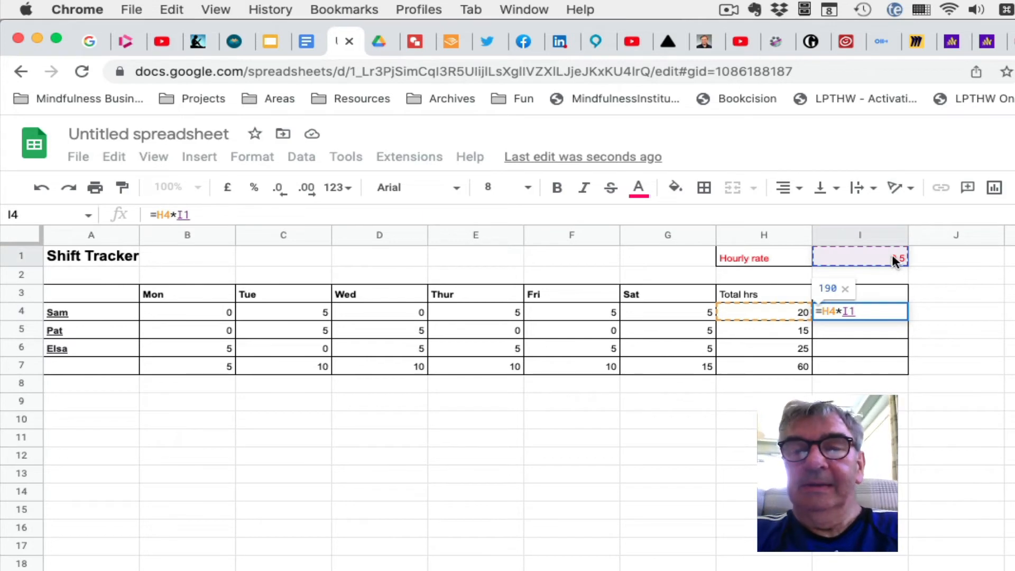
key(Return)
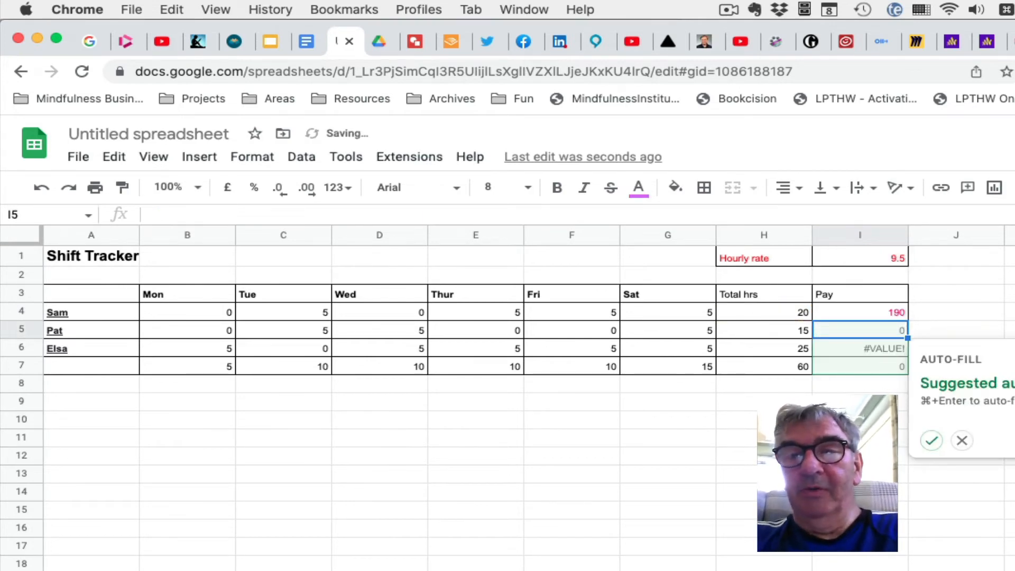
click(970, 513)
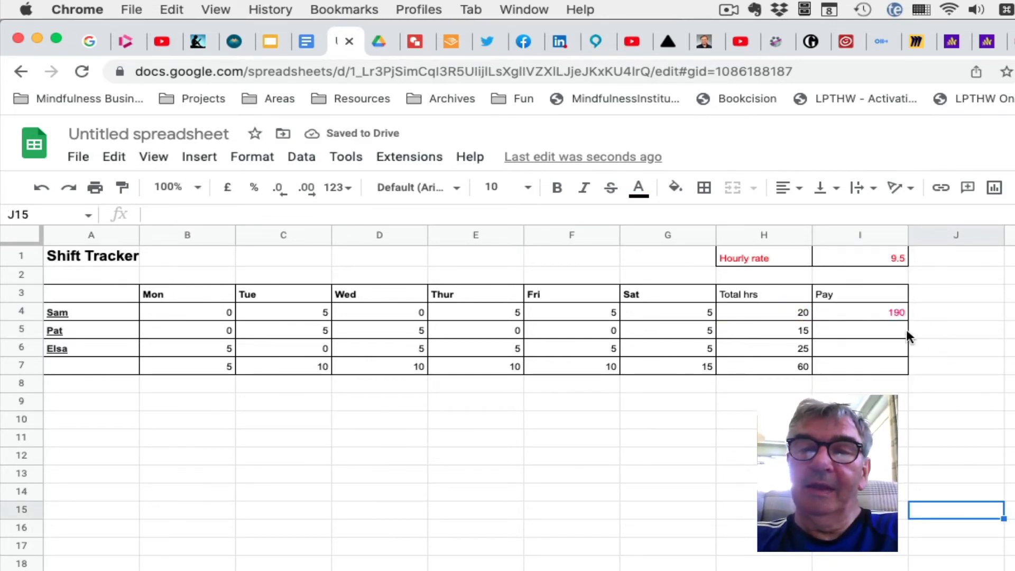
- Try to fill the Pay formula from I4 down through I7, and inspect the copied formula in I5
click(884, 310)
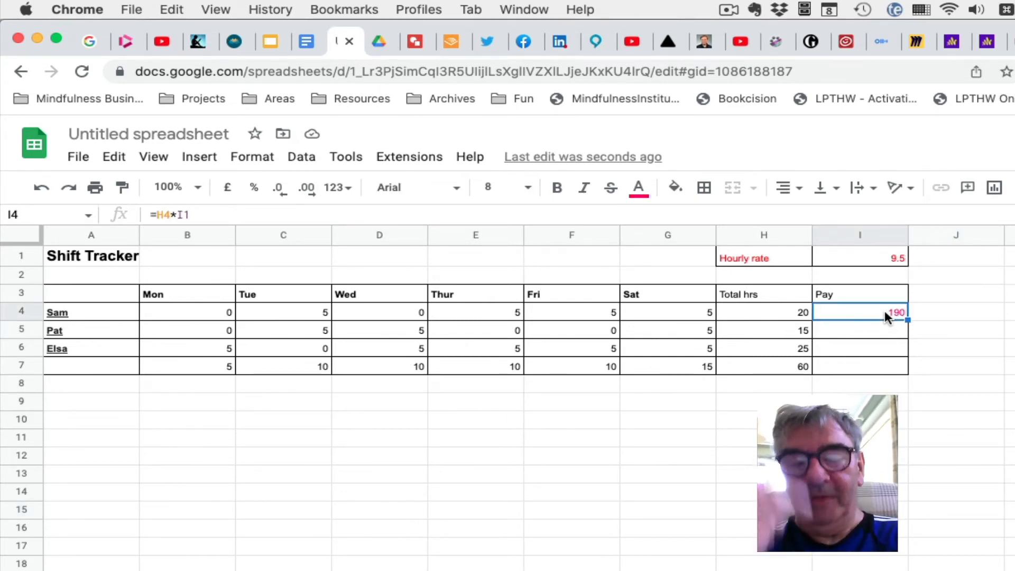
click(917, 434)
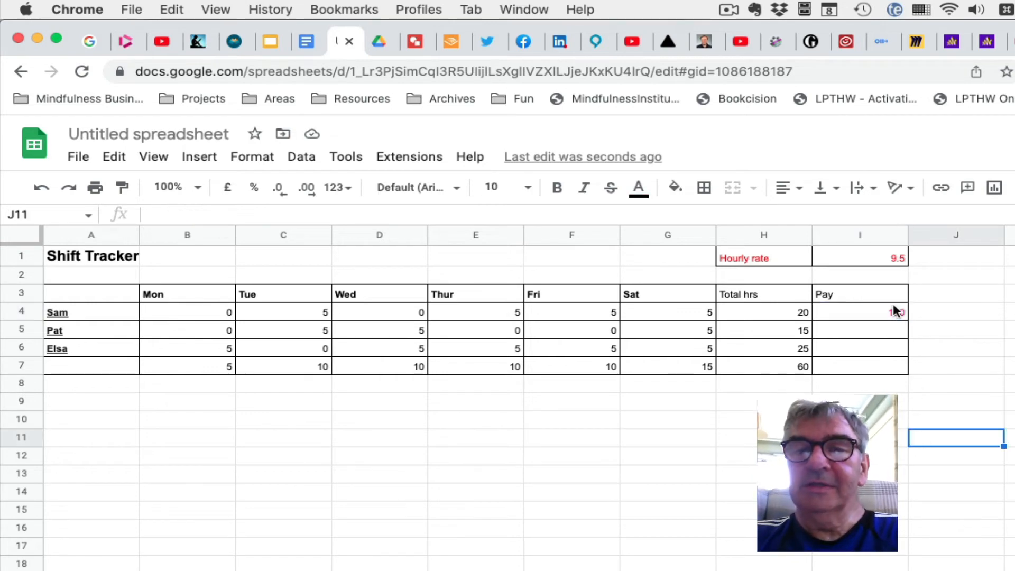
click(893, 311)
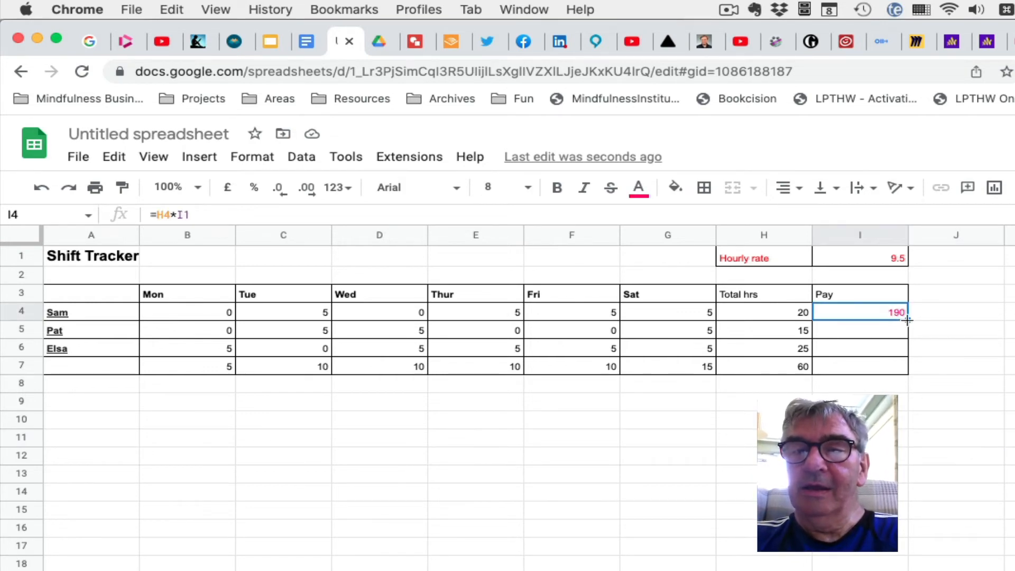
drag(905, 374, 904, 374)
click(911, 466)
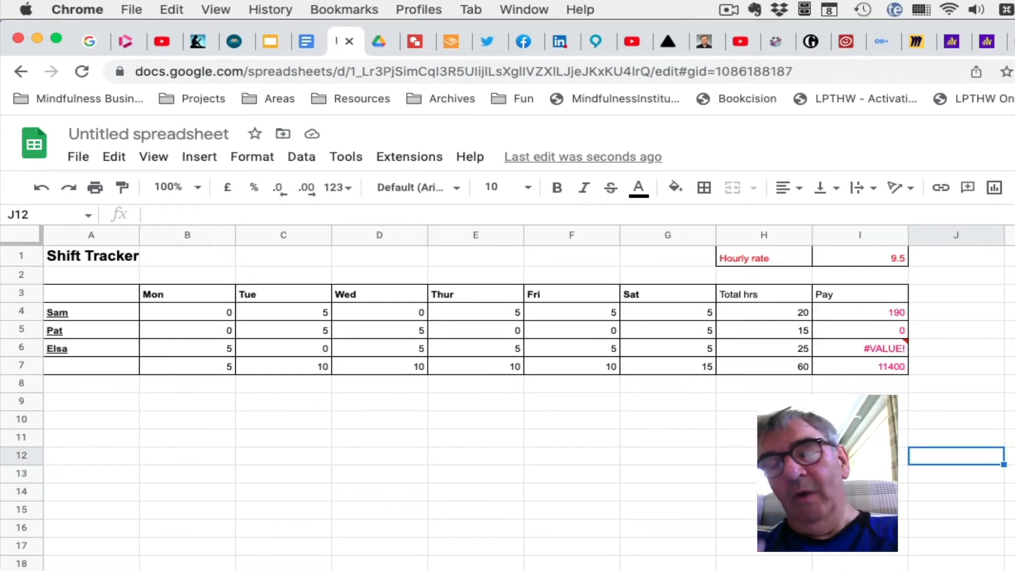
click(977, 388)
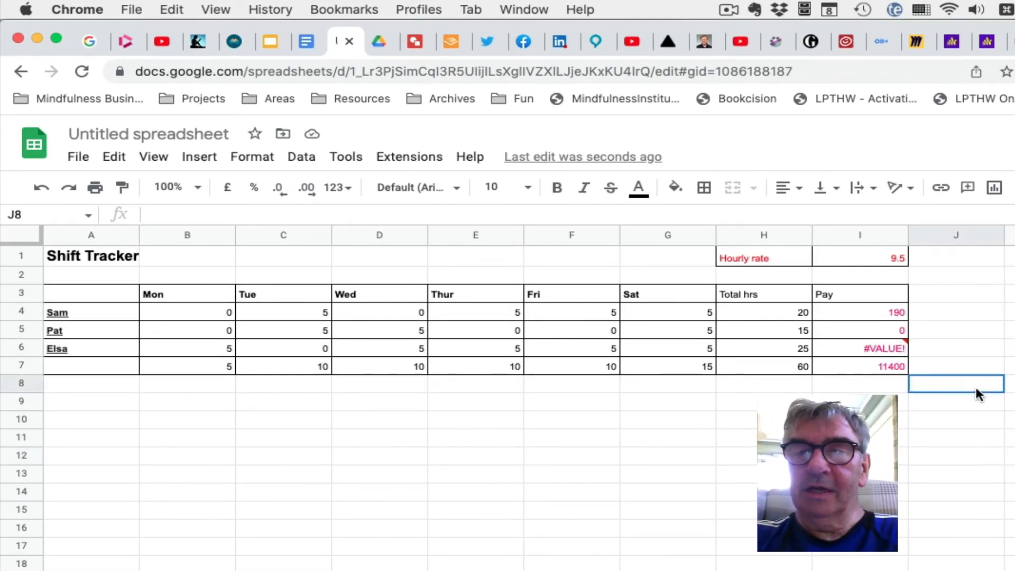
click(887, 326)
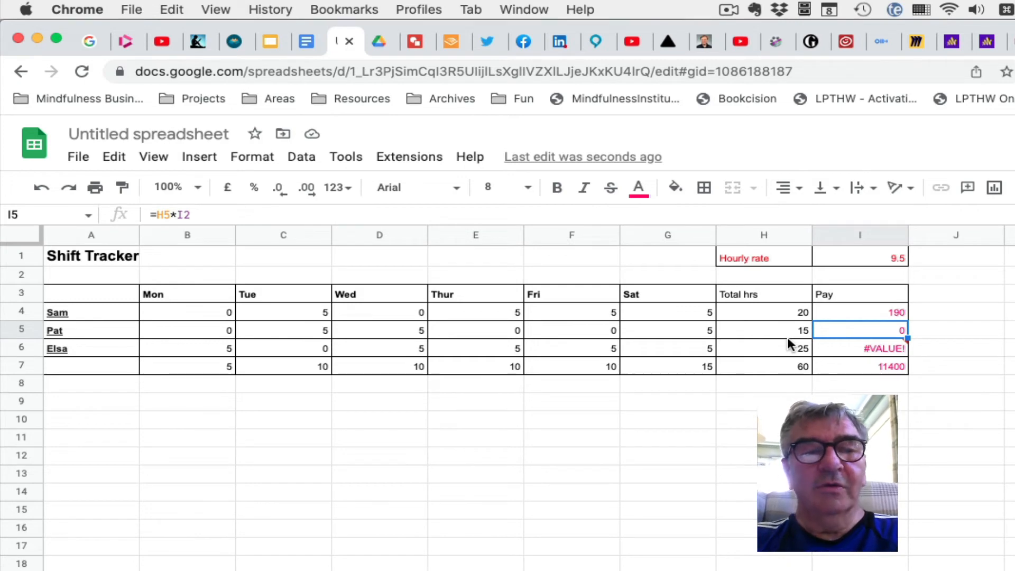
click(914, 414)
- Clear all the Pay formulas from cells I4 through I7
click(890, 329)
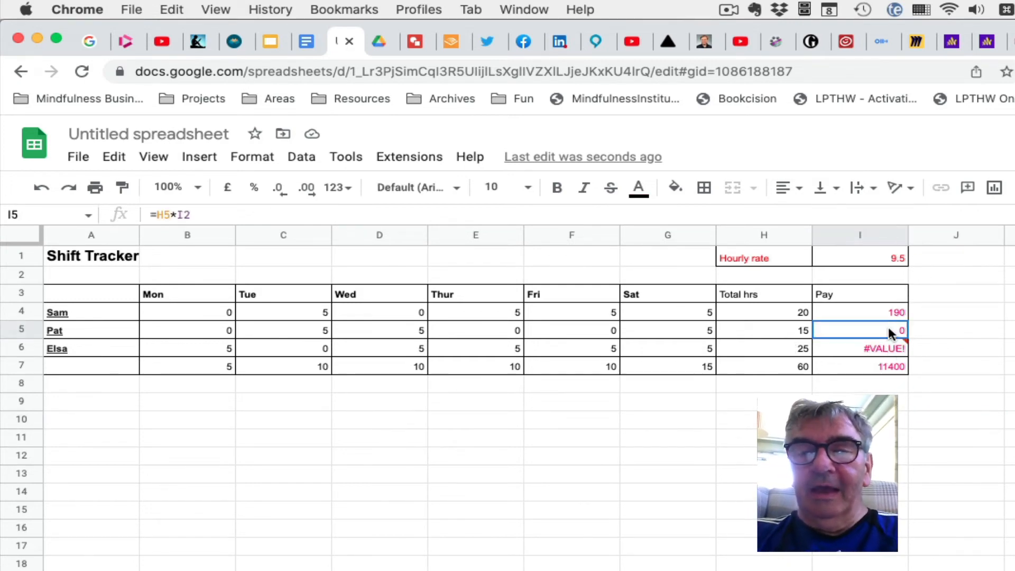
key(Delete)
click(891, 347)
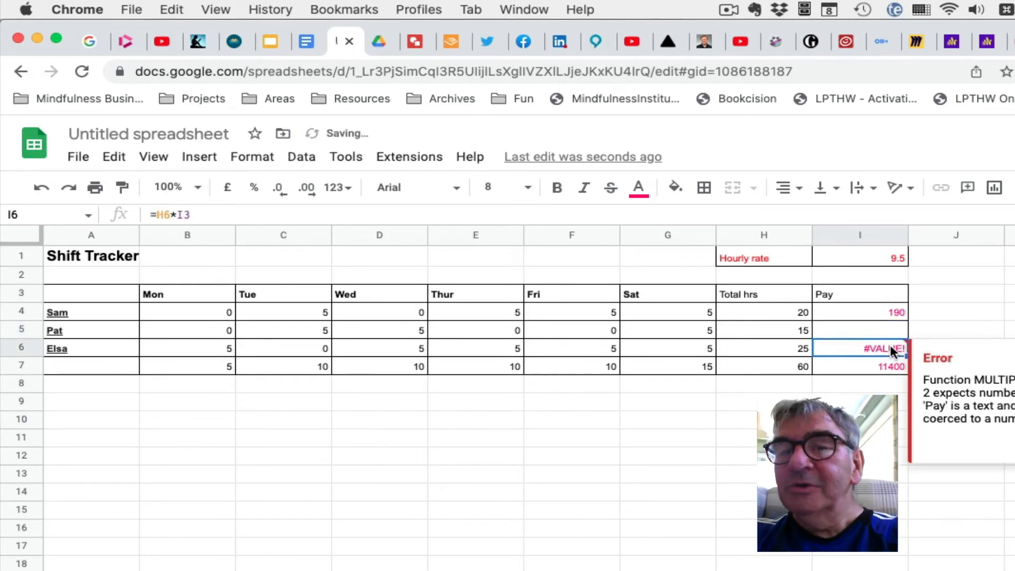
key(Delete)
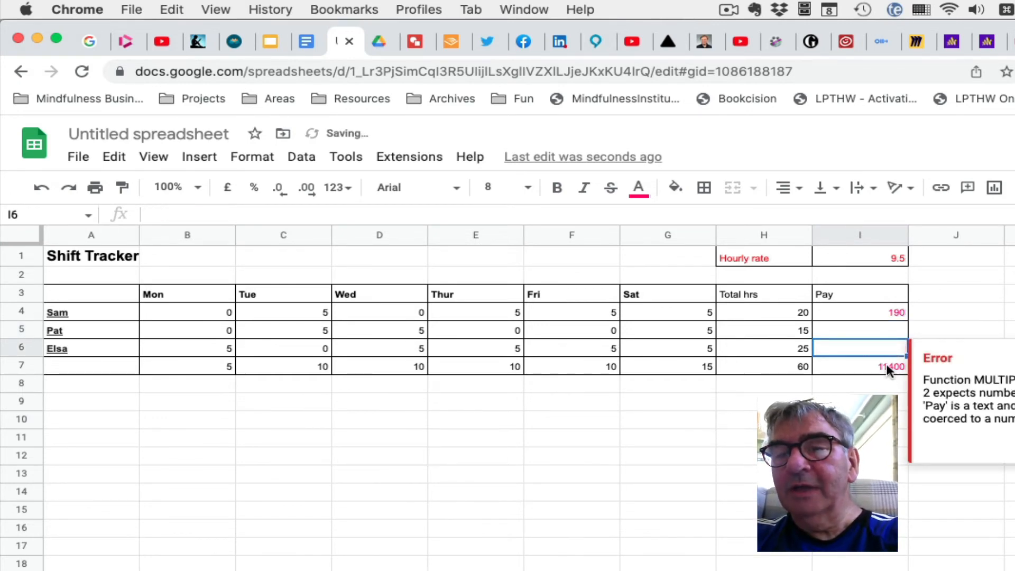
click(887, 366)
key(Delete)
click(878, 438)
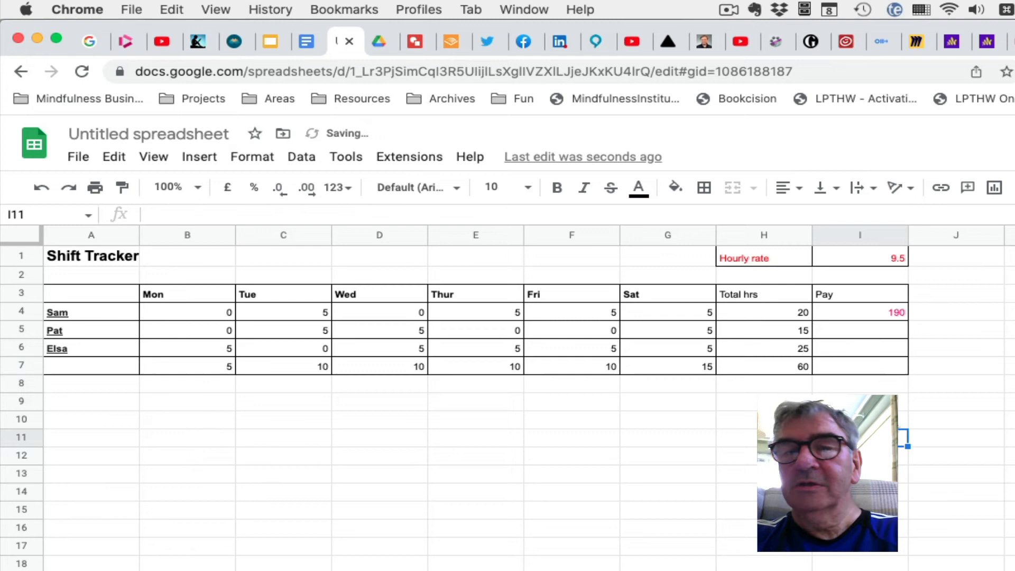
click(896, 312)
key(Delete)
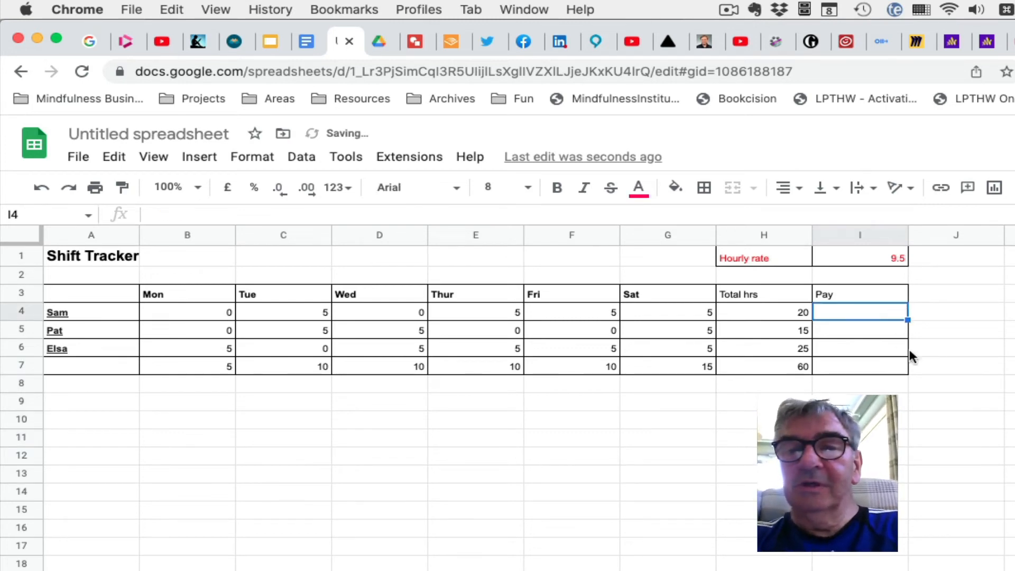
click(954, 438)
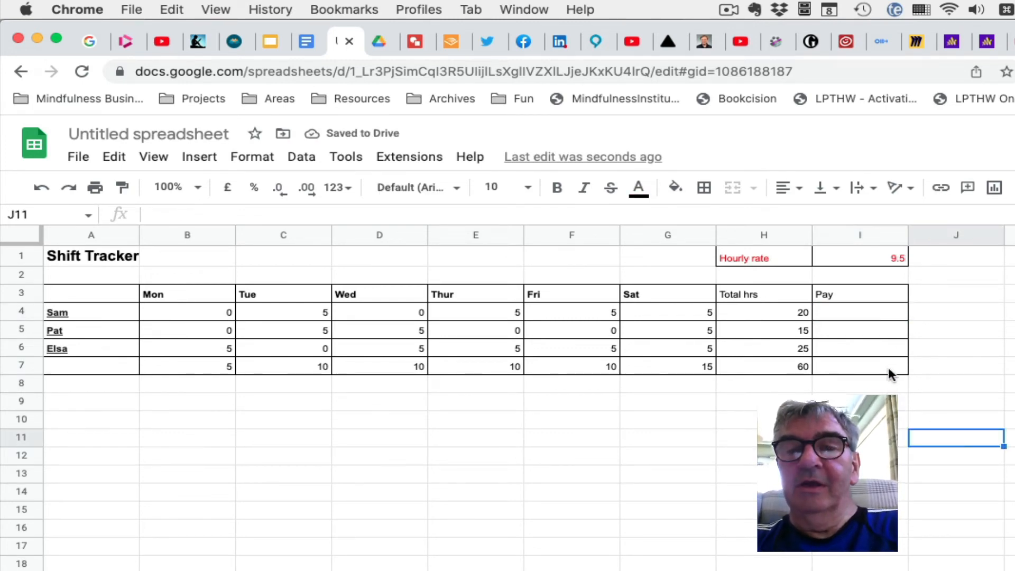
- Calculate the first worker's pay in I4 with the absolute hourly rate reference, using the formula =H4*$I$1
click(881, 317)
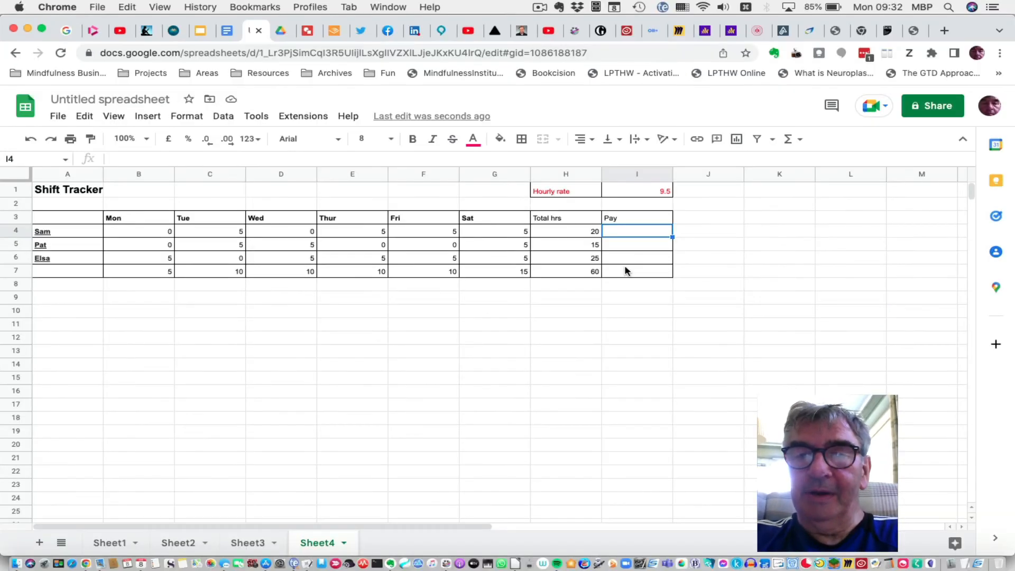
text(=)
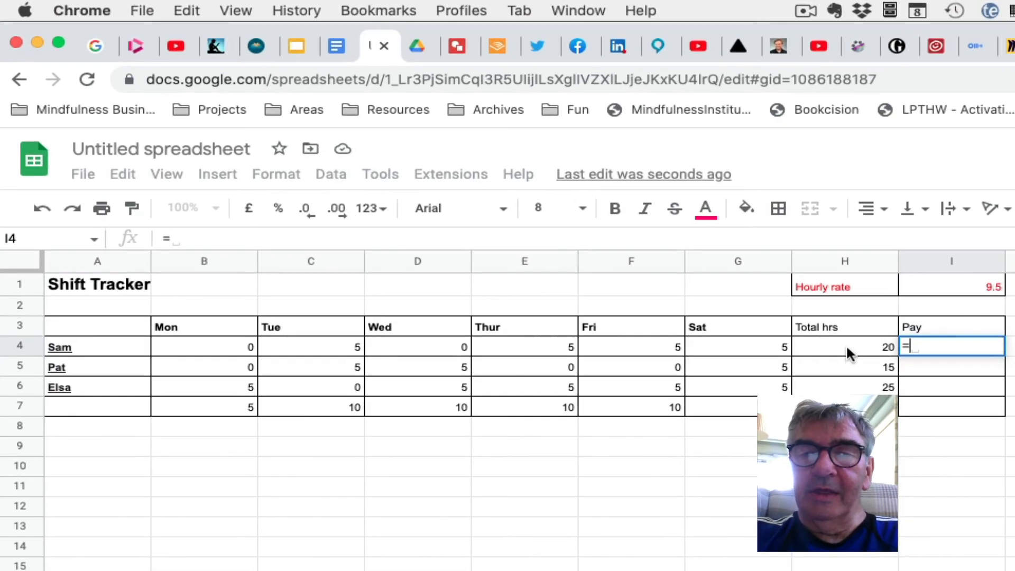
click(568, 235)
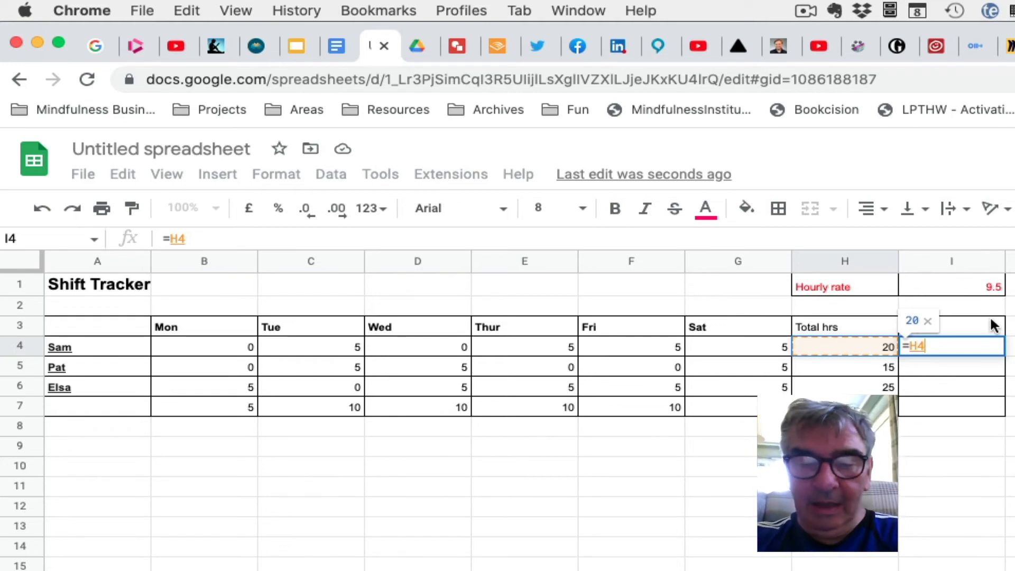
text(*)
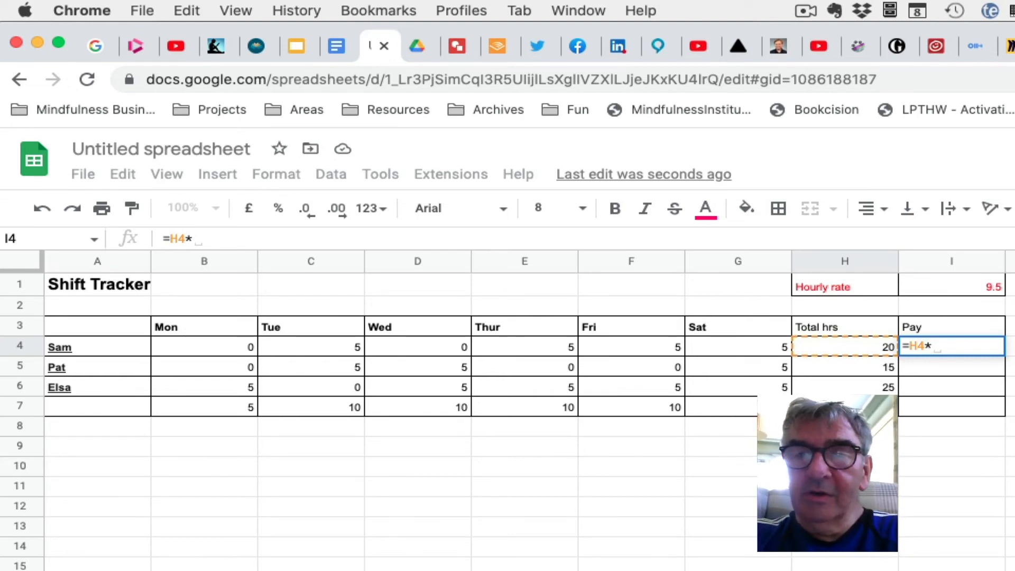
click(991, 288)
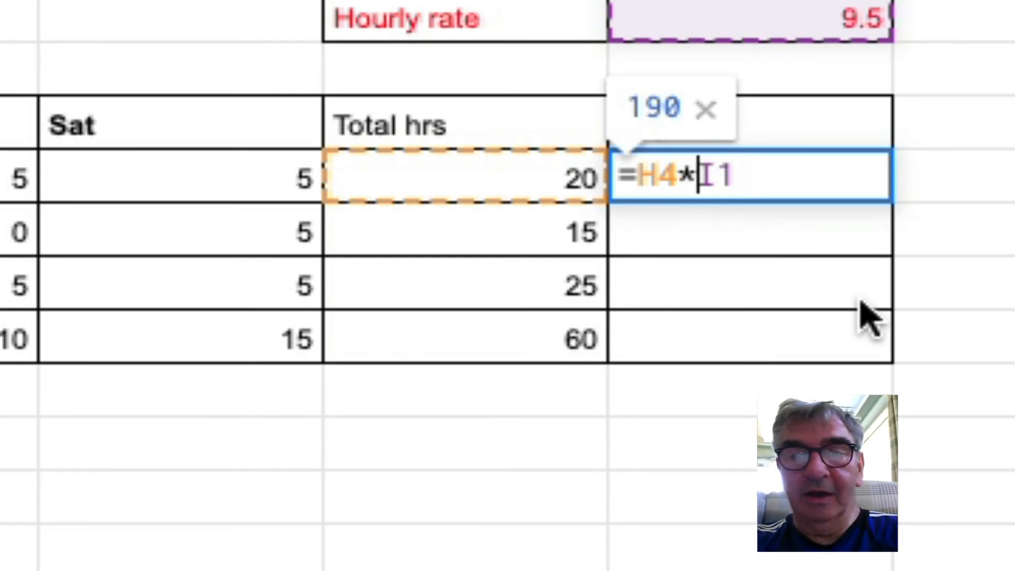
text($I)
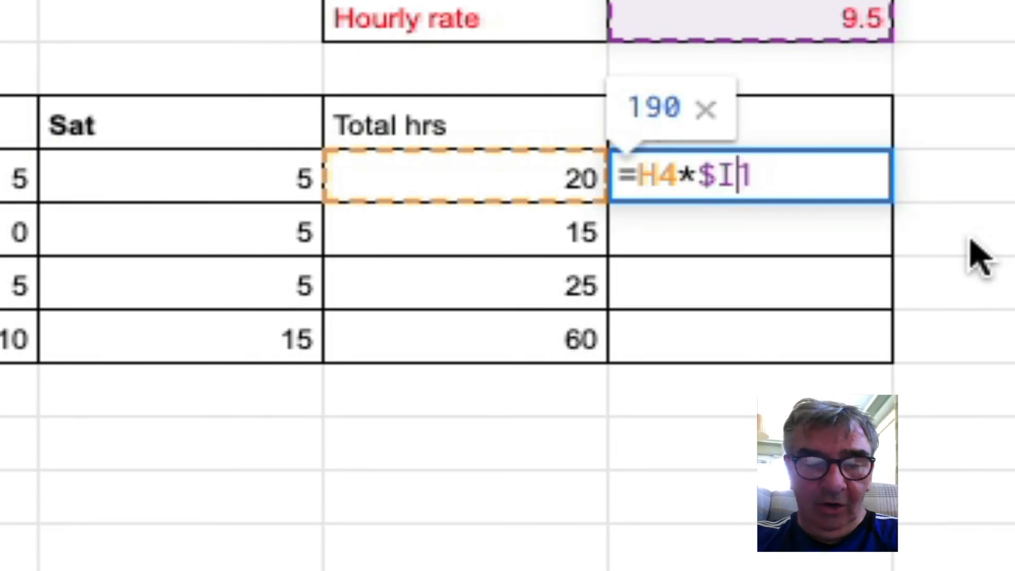
text($)
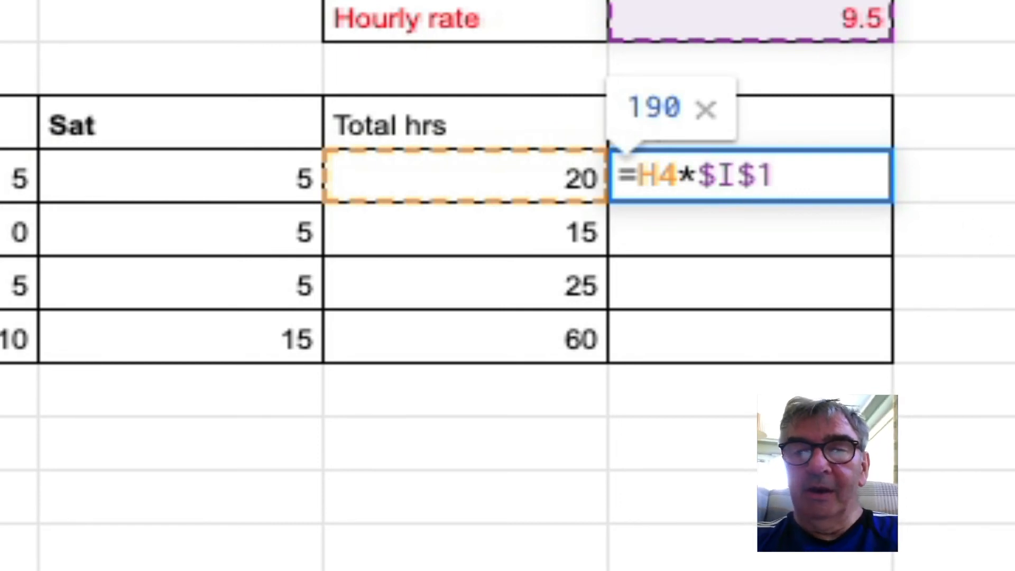
key(Return)
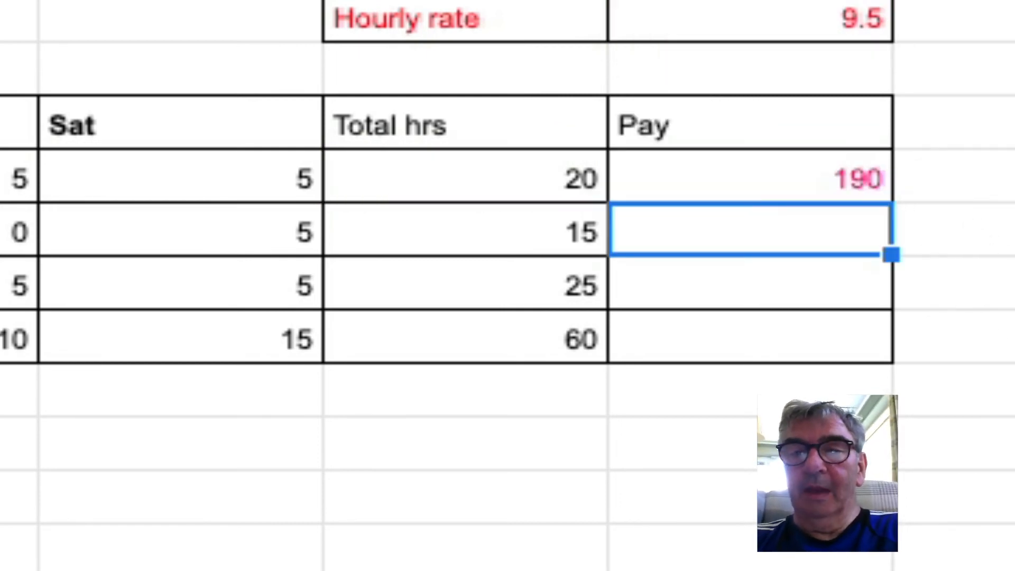
- Fill the Pay formula with the fixed hourly rate reference from I4 down through I7
click(841, 185)
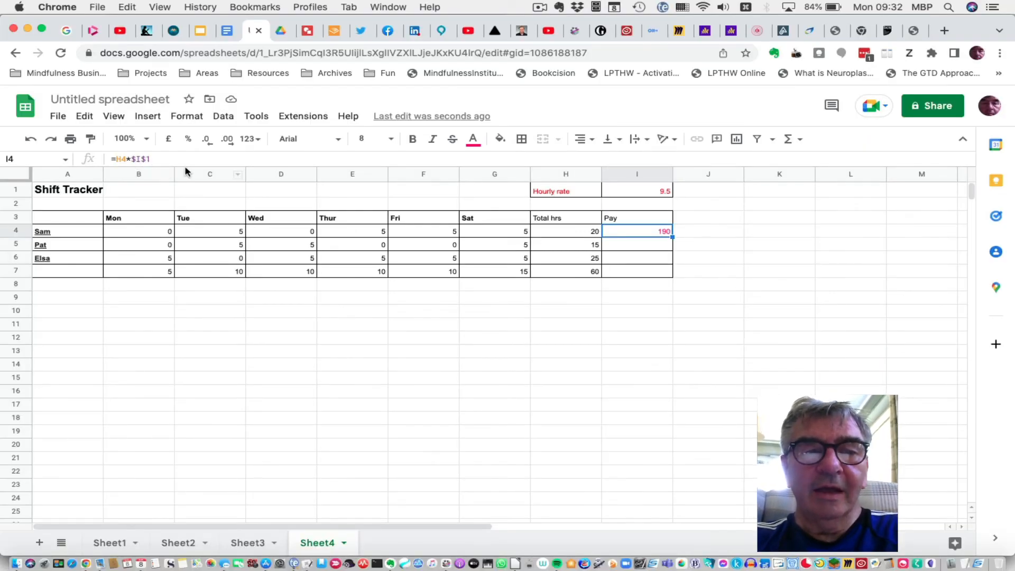
click(728, 273)
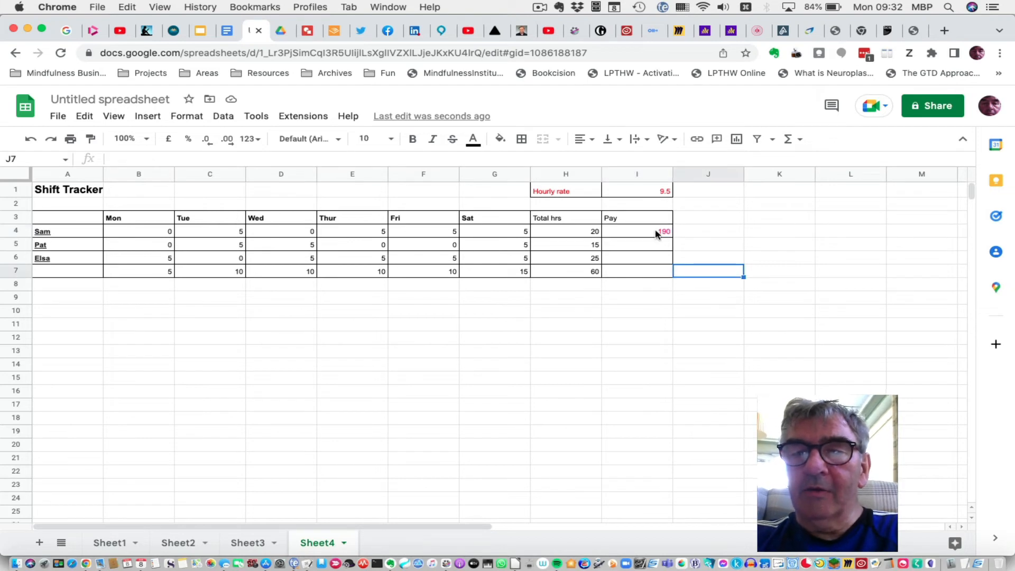
click(659, 233)
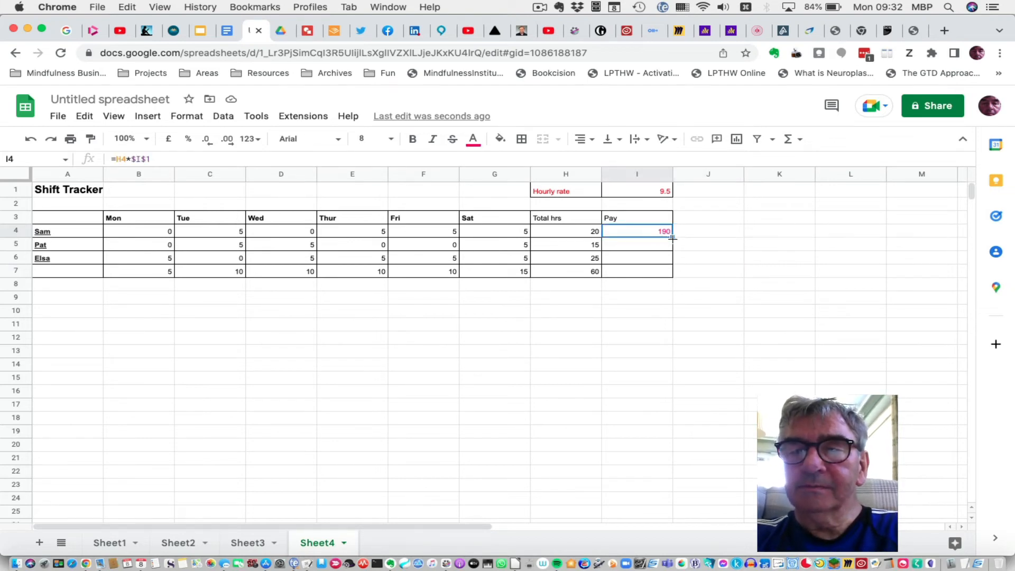
drag(670, 276, 671, 277)
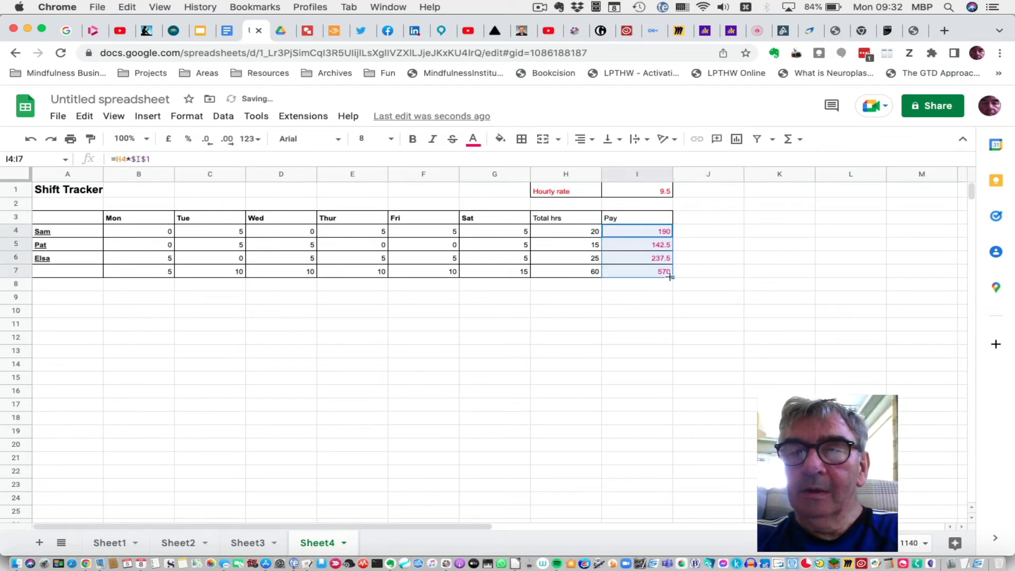
click(690, 334)
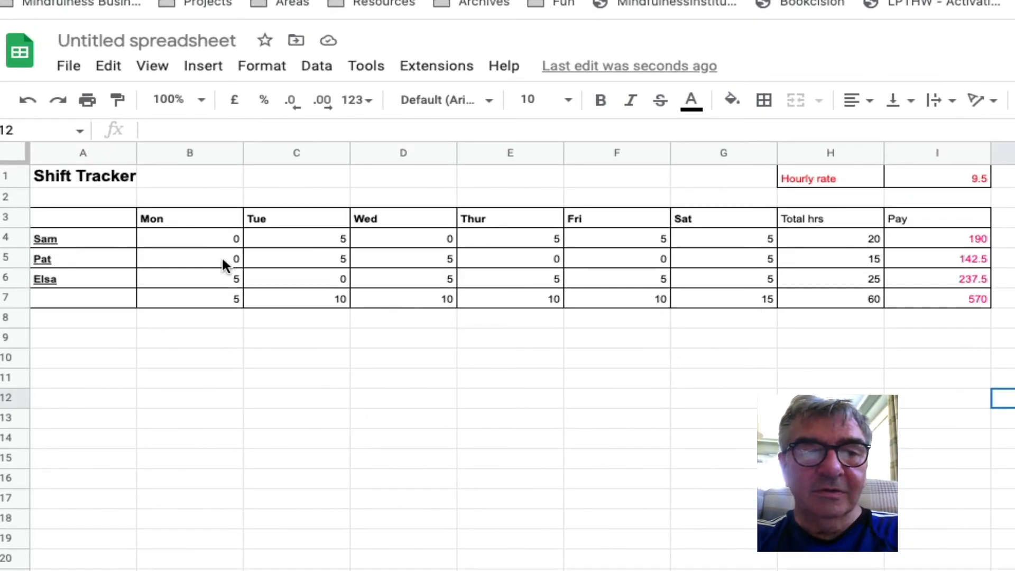
- Set the second worker's hours to 1 for every day from Mon to Sat in cells B5 through G5
click(162, 246)
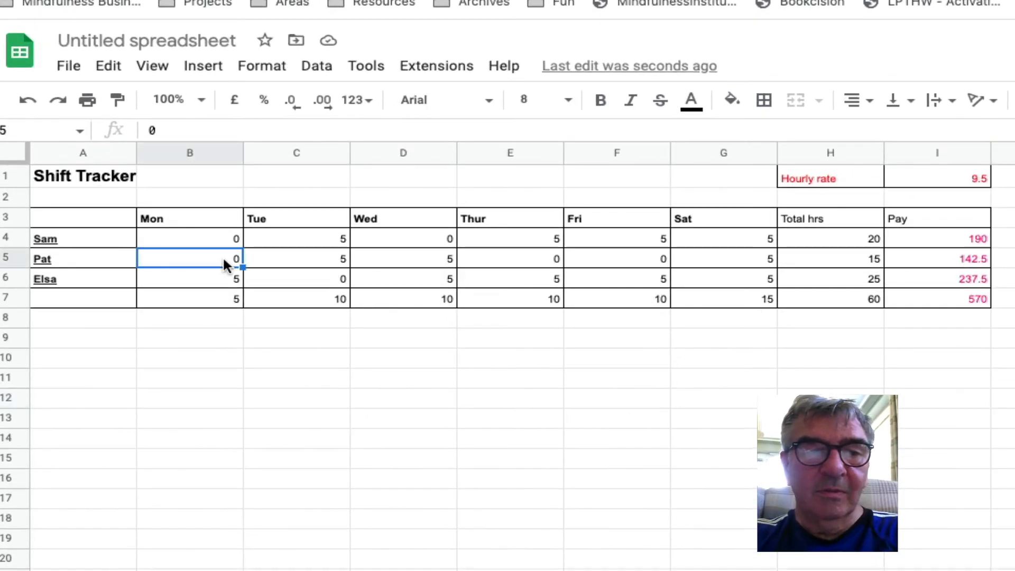
text(1)
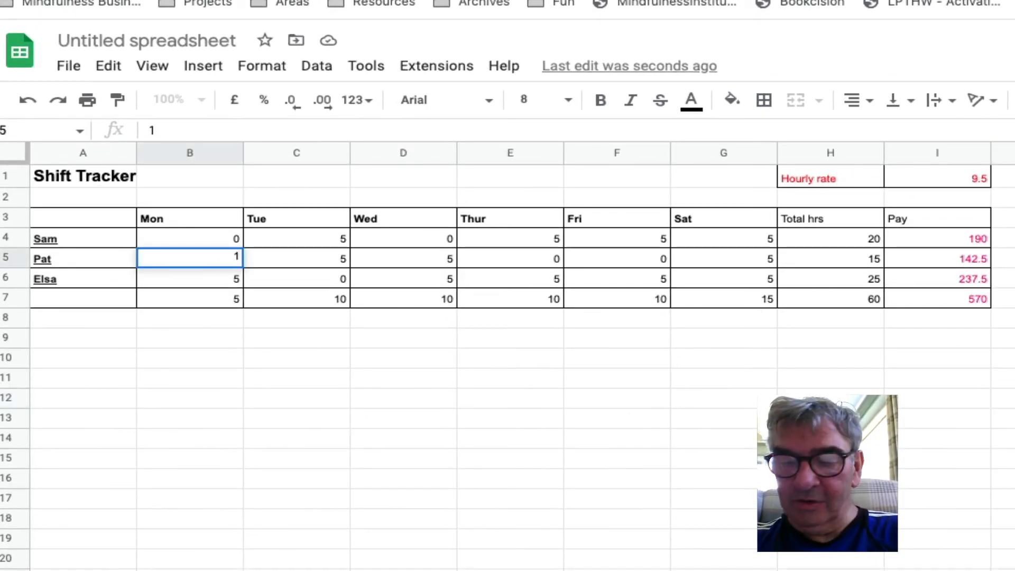
key(Tab)
text(1)
key(Tab)
text(1)
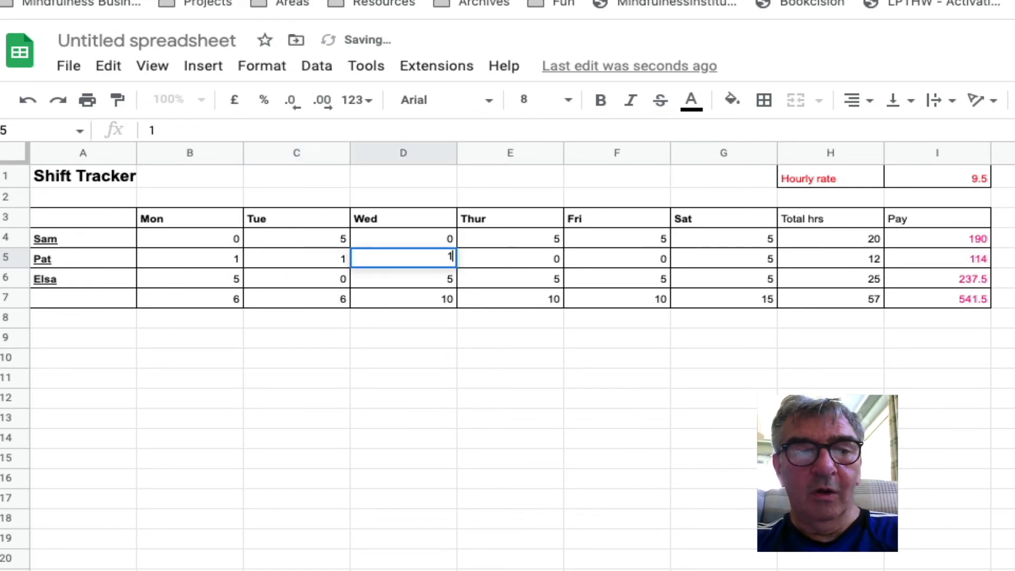
key(Tab)
text(1)
key(Tab)
text(1)
key(Tab)
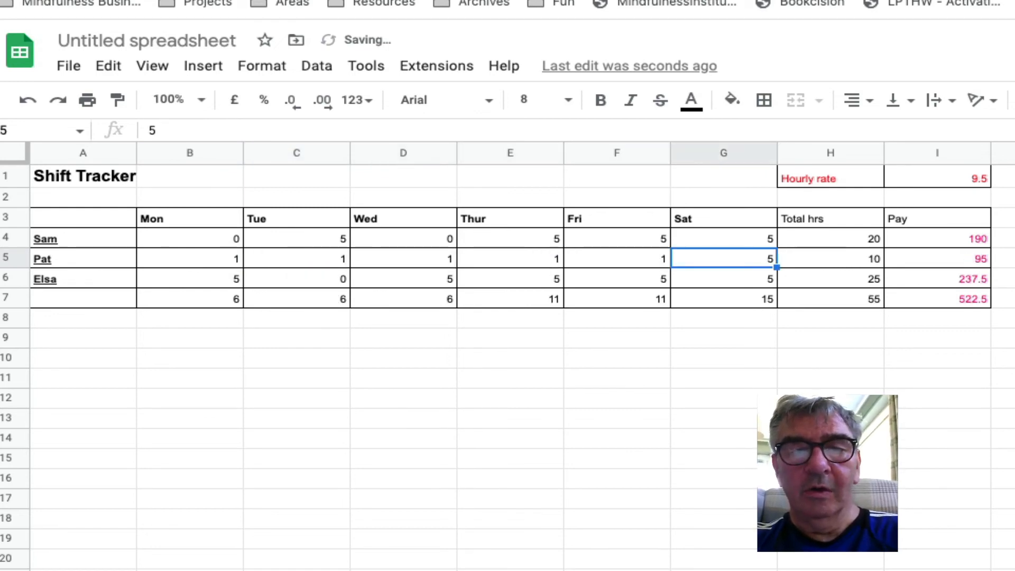
text(1)
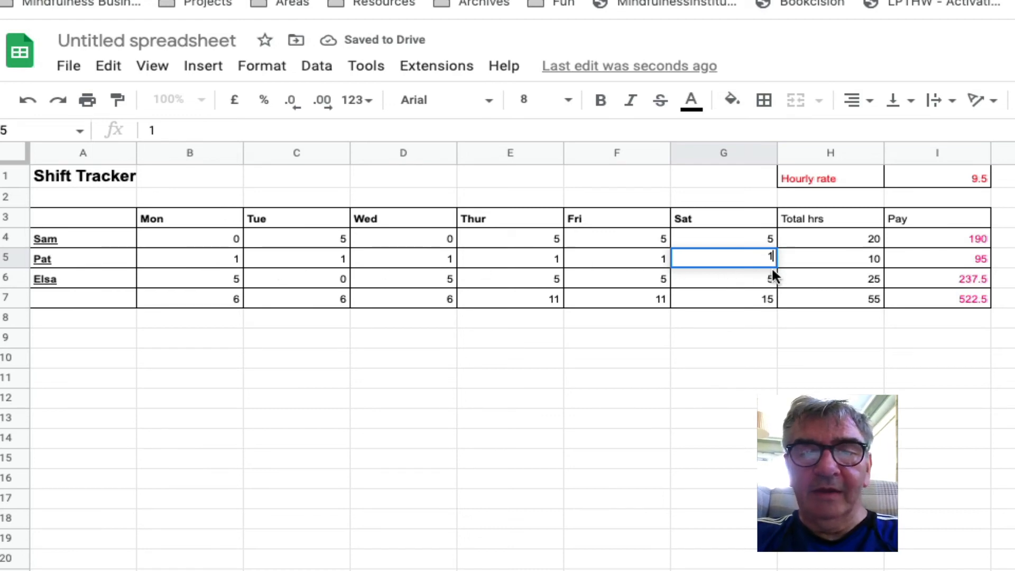
click(827, 357)
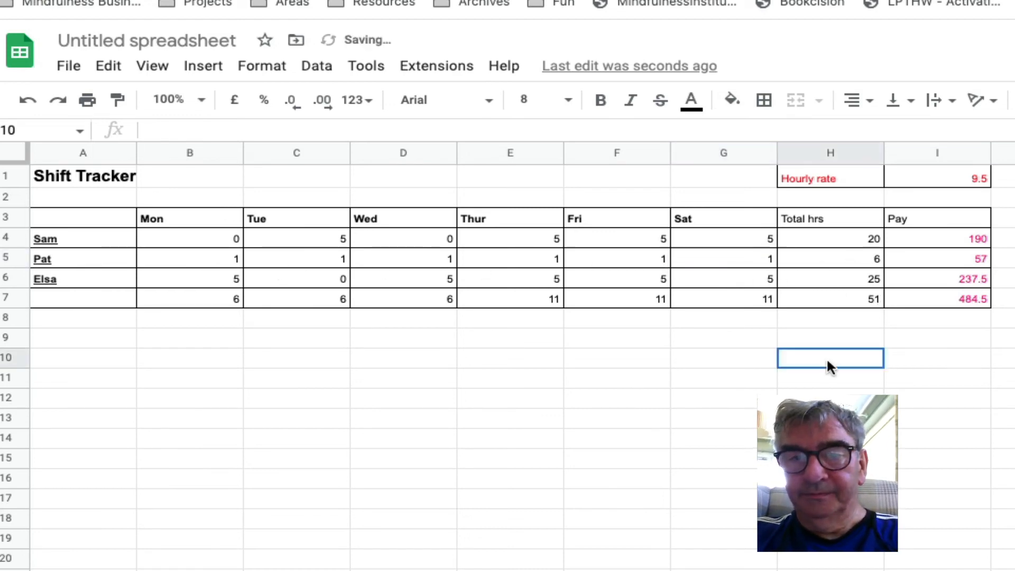
- Examine the second worker's Total hrs formula in H5 and the daily hours it adds up in B5 through G5
click(830, 257)
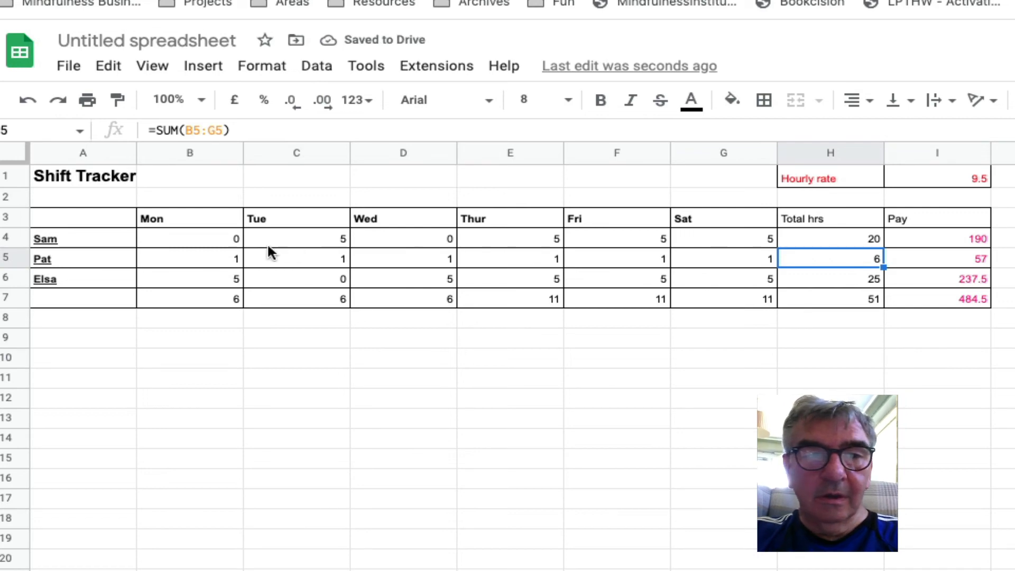
click(224, 258)
click(296, 259)
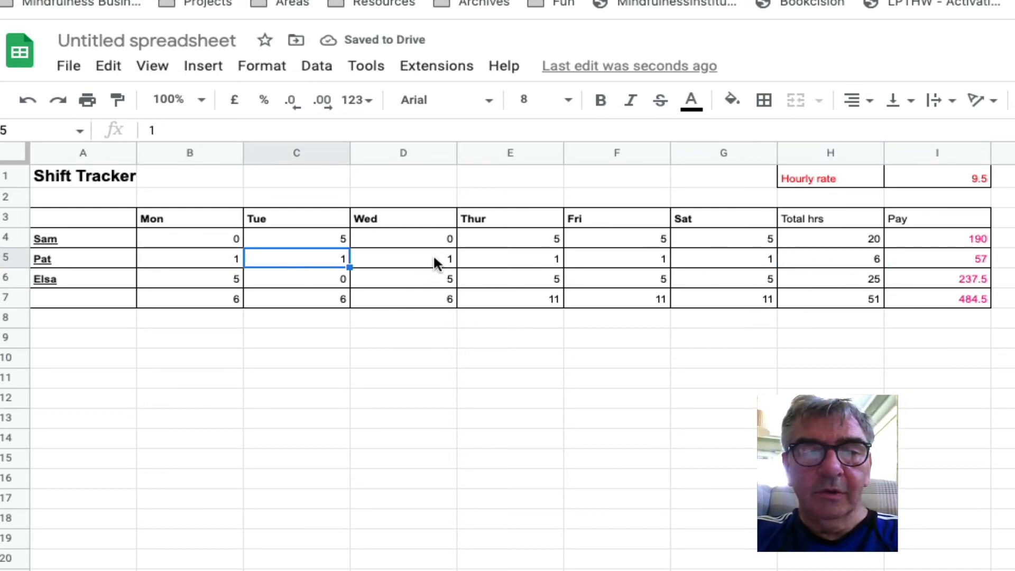
click(436, 259)
click(529, 258)
click(635, 258)
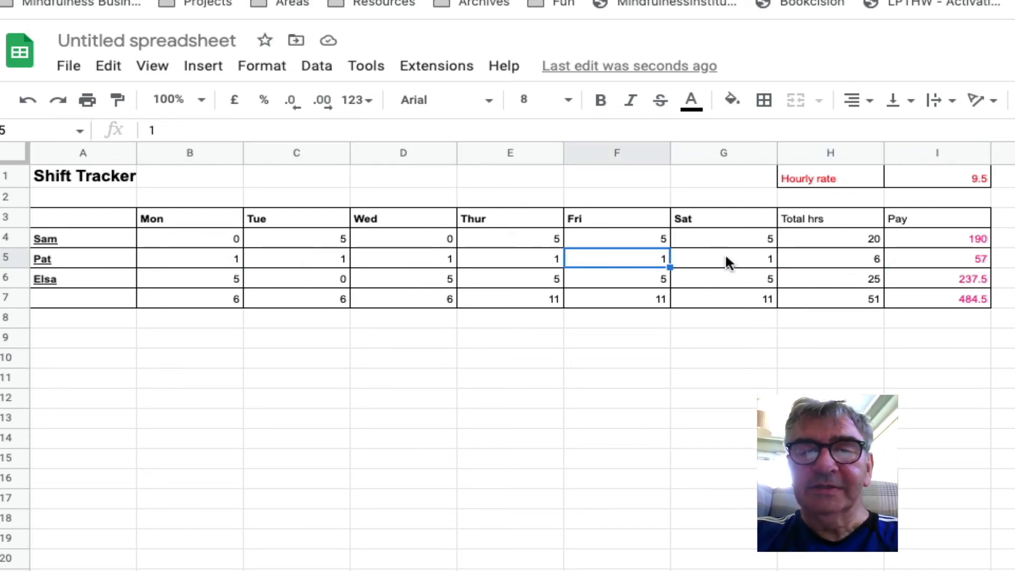
click(741, 258)
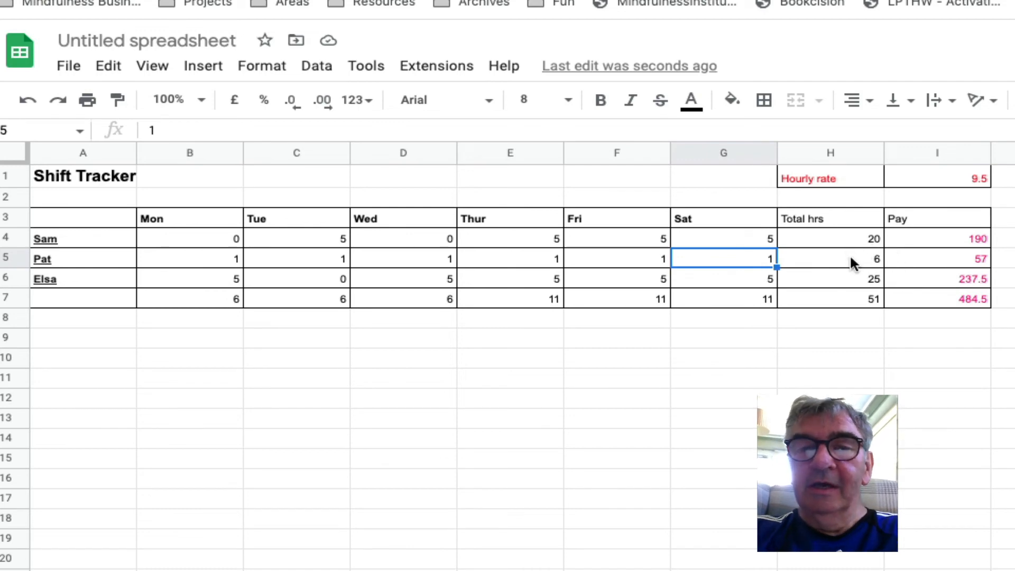
click(849, 254)
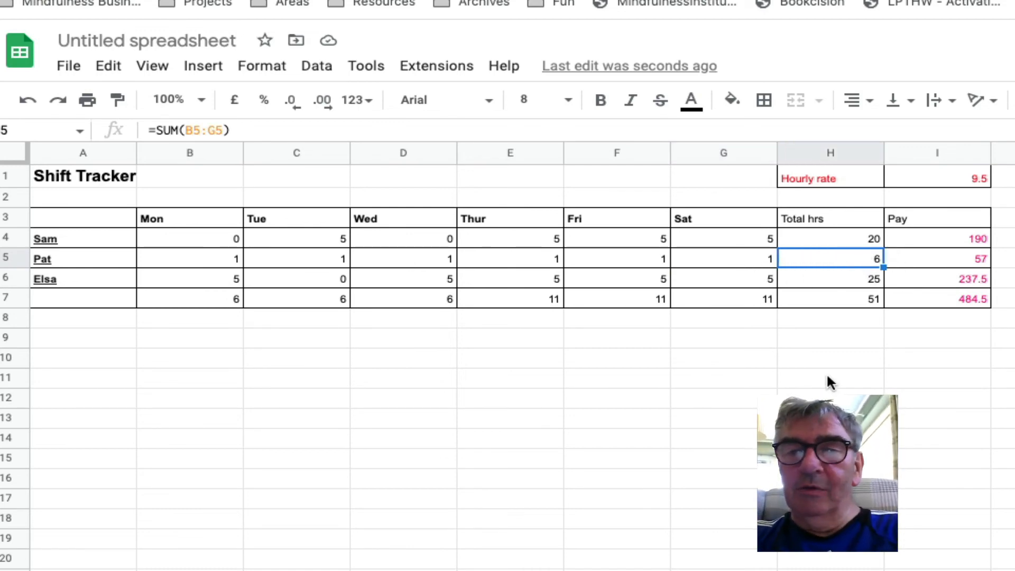
- Set the hourly rate in I1 to 5
click(978, 179)
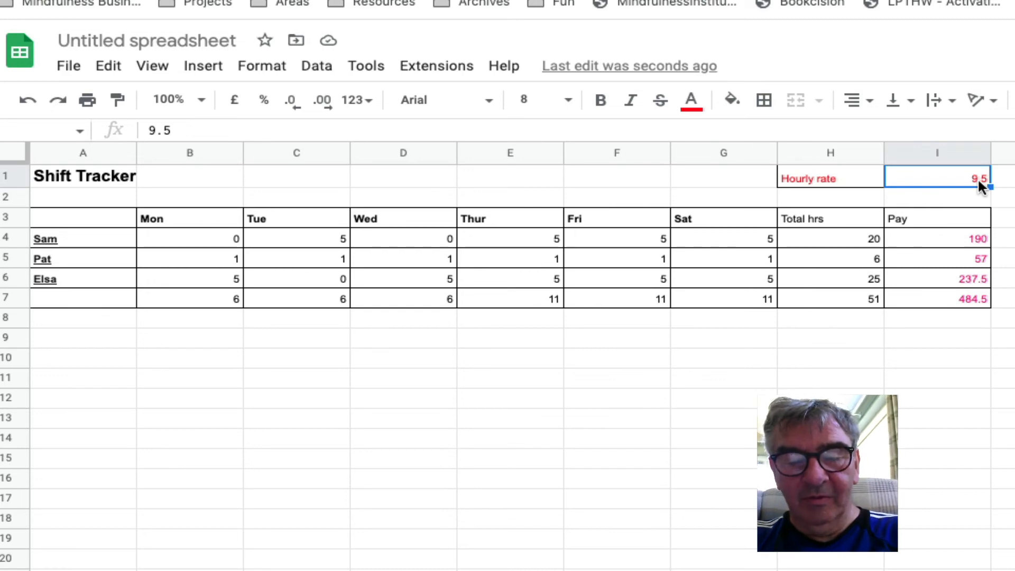
text(5)
key(Return)
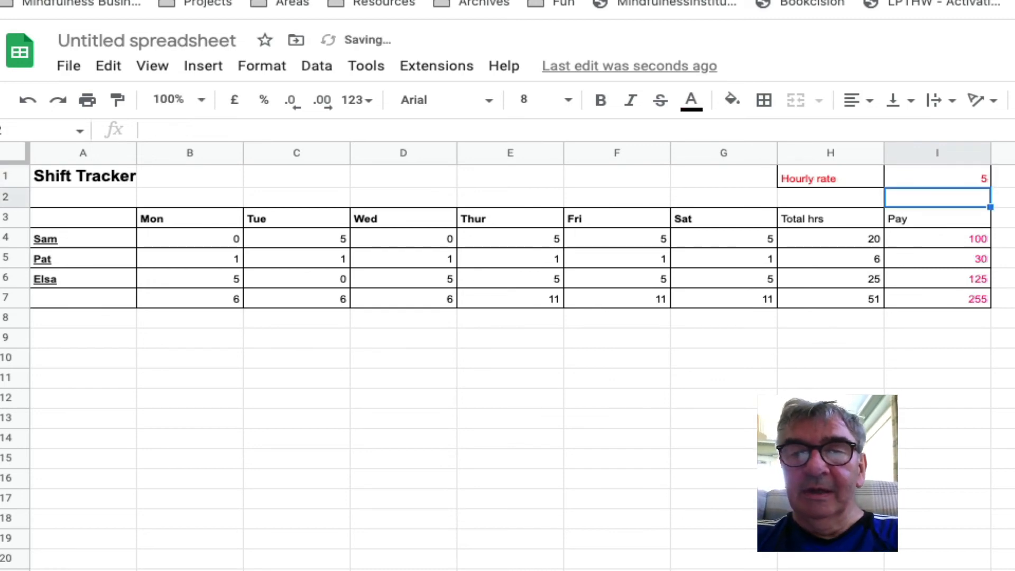
- Examine the Pay formulas in column I and the list of available spreadsheet functions
click(980, 259)
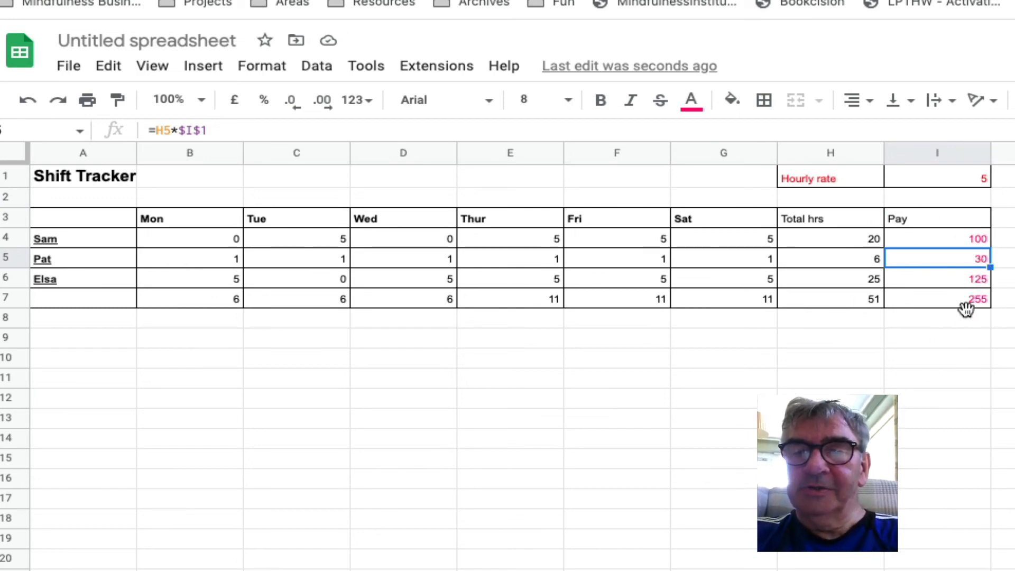
click(966, 316)
click(972, 279)
click(976, 300)
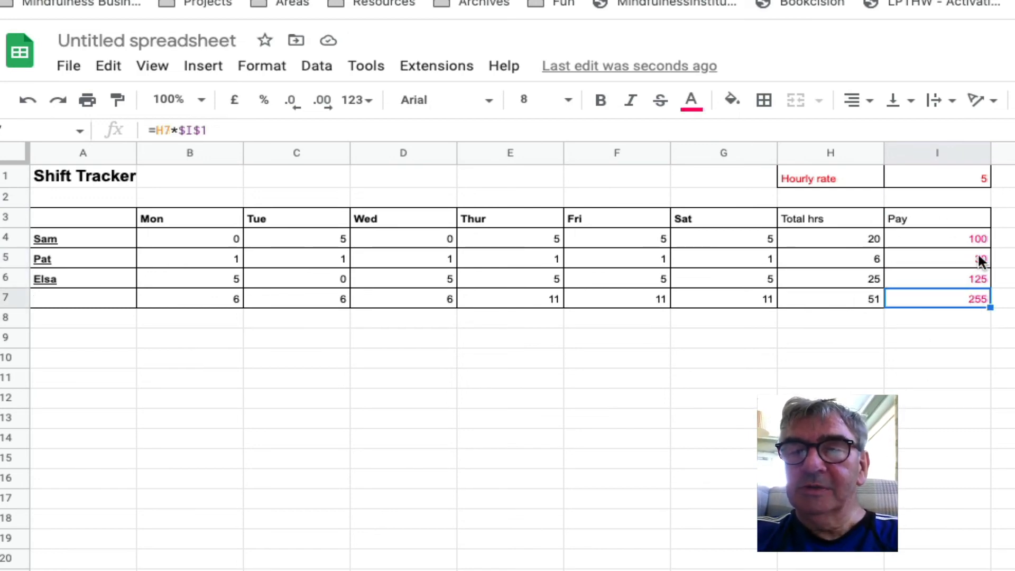
click(977, 243)
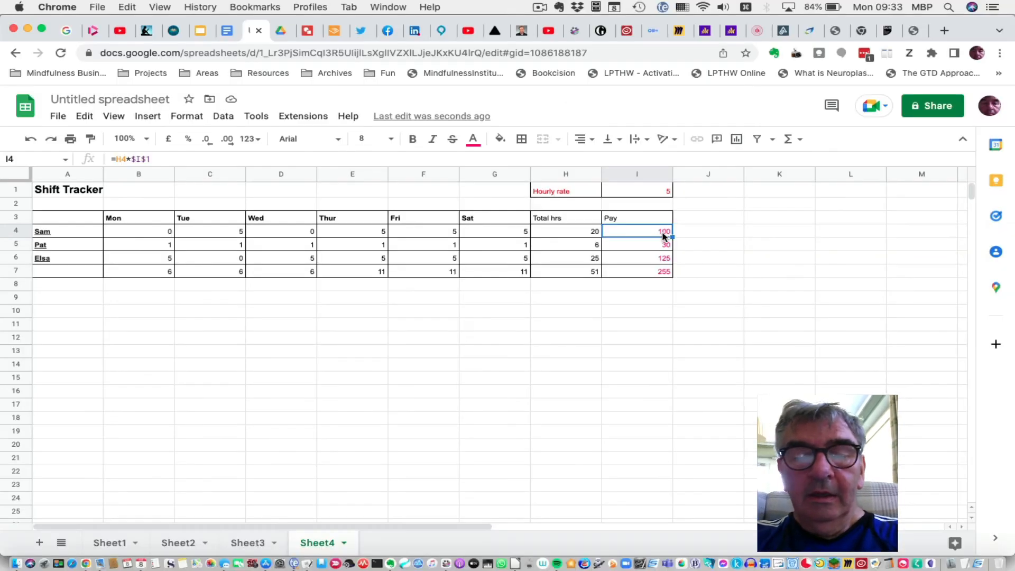
click(700, 304)
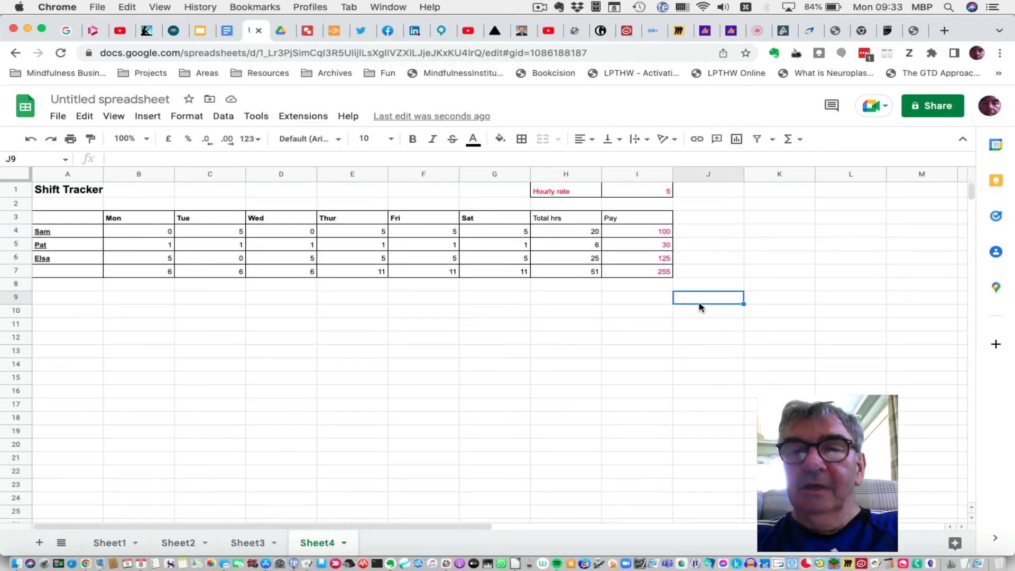
click(797, 141)
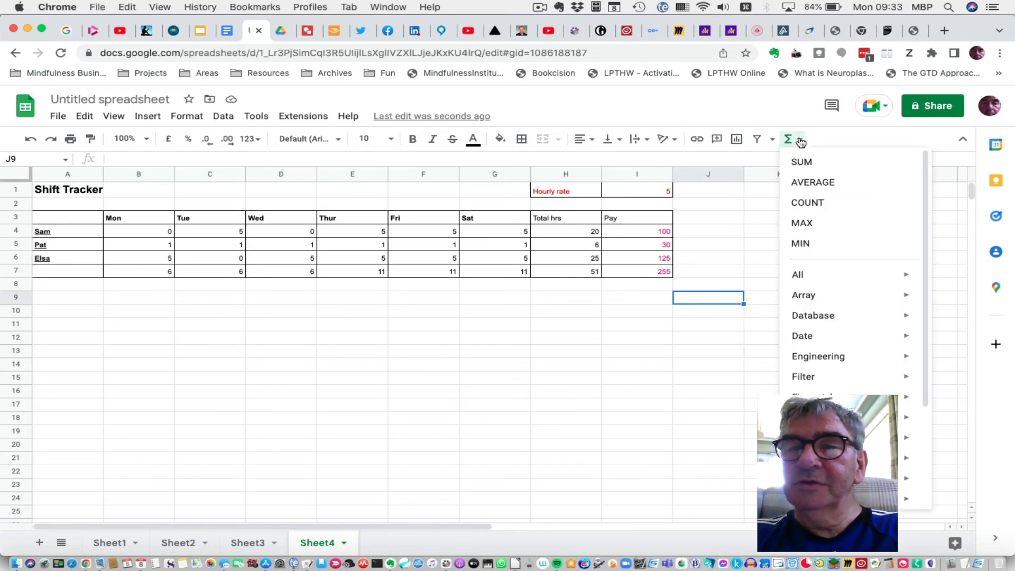
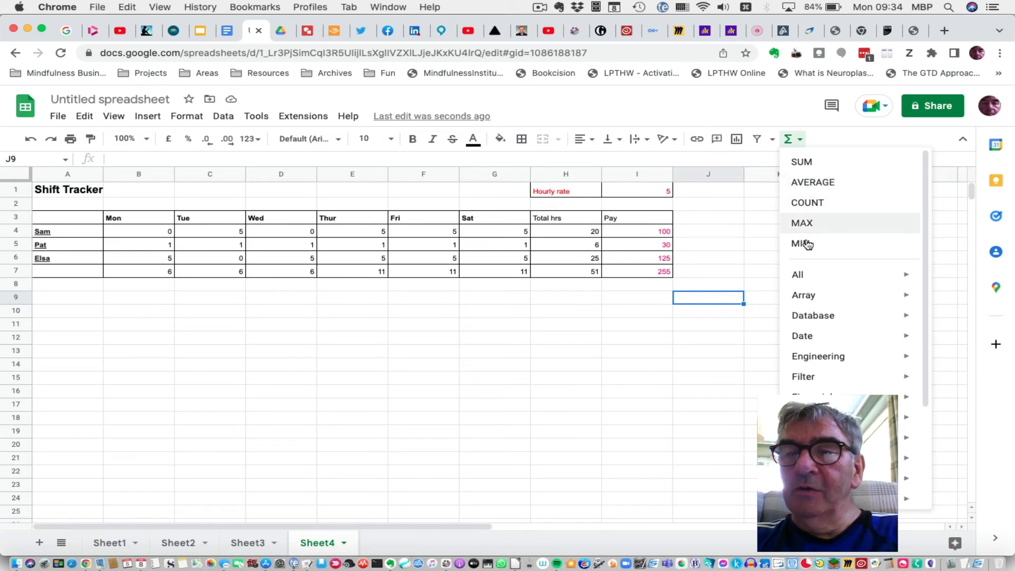
click(728, 366)
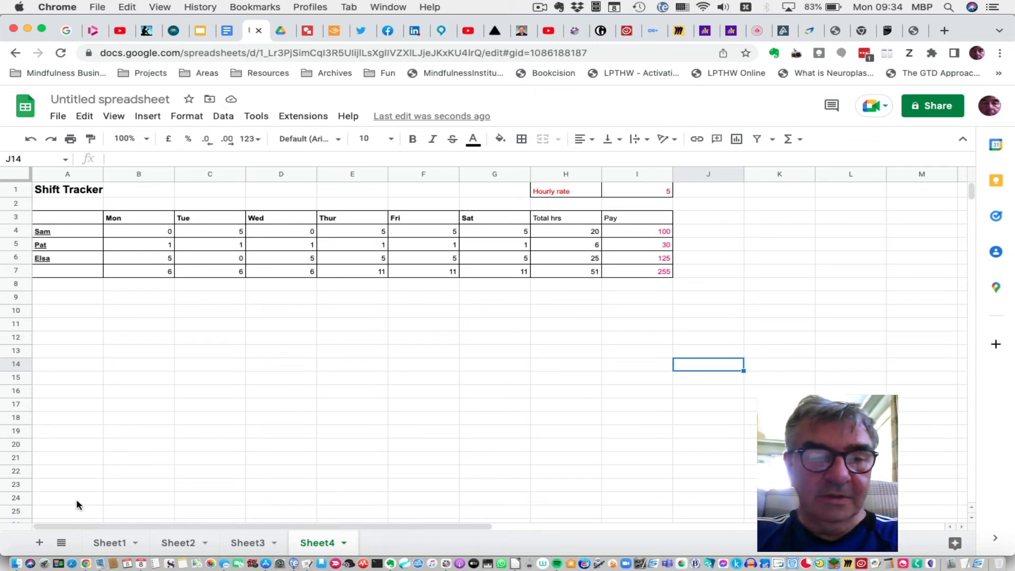
- Add a new sheet and enter the headings SUM, MAX, MIN and AVERAGE in cells A1 through D1
click(39, 545)
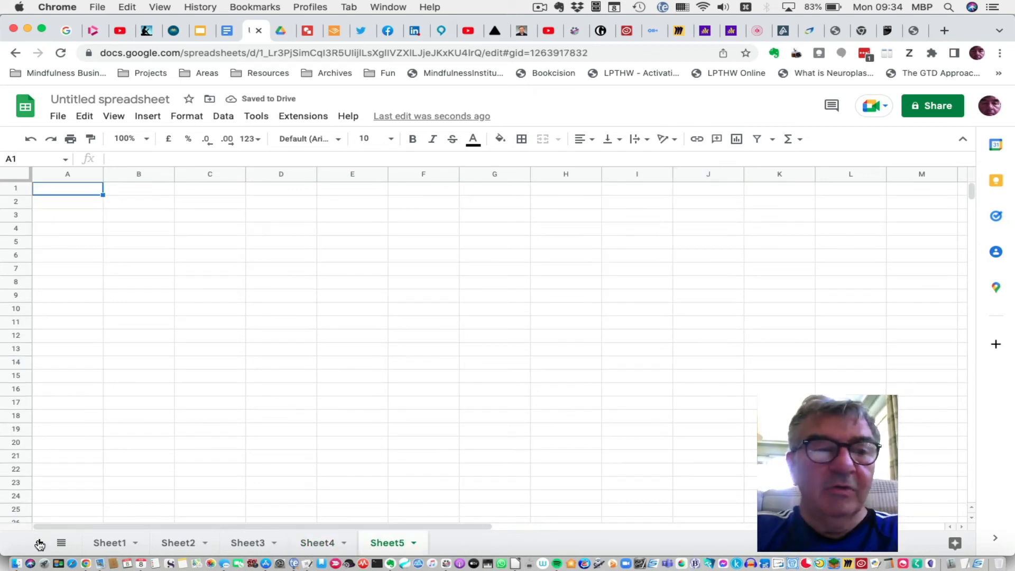
click(70, 193)
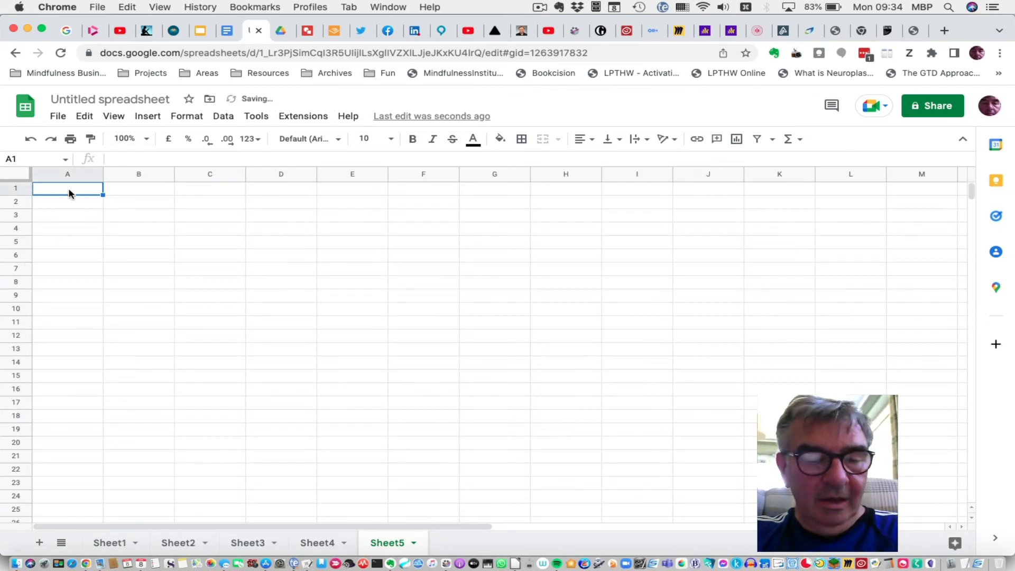
text(SUM)
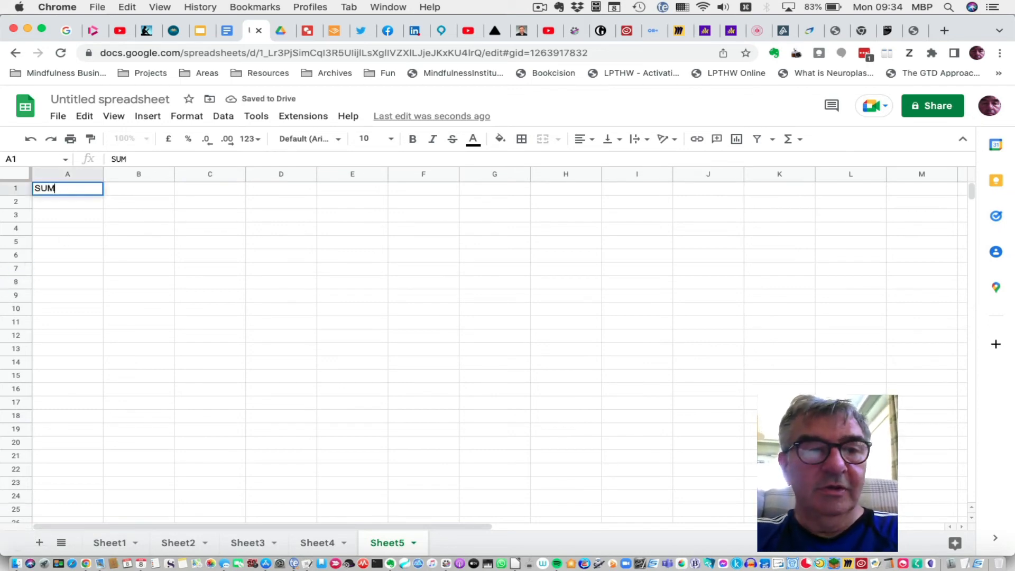
key(Tab)
text(MAX)
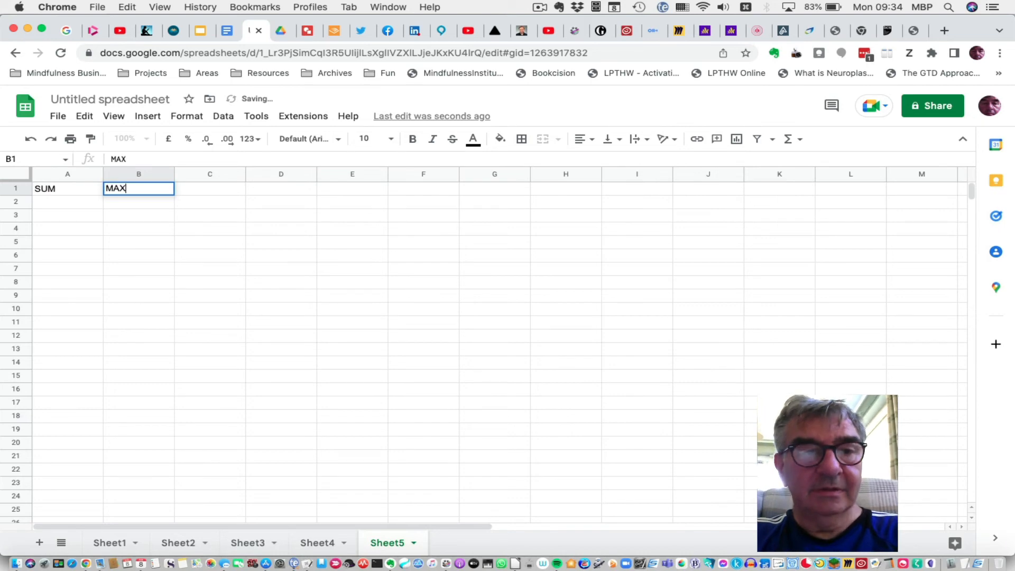
key(Return)
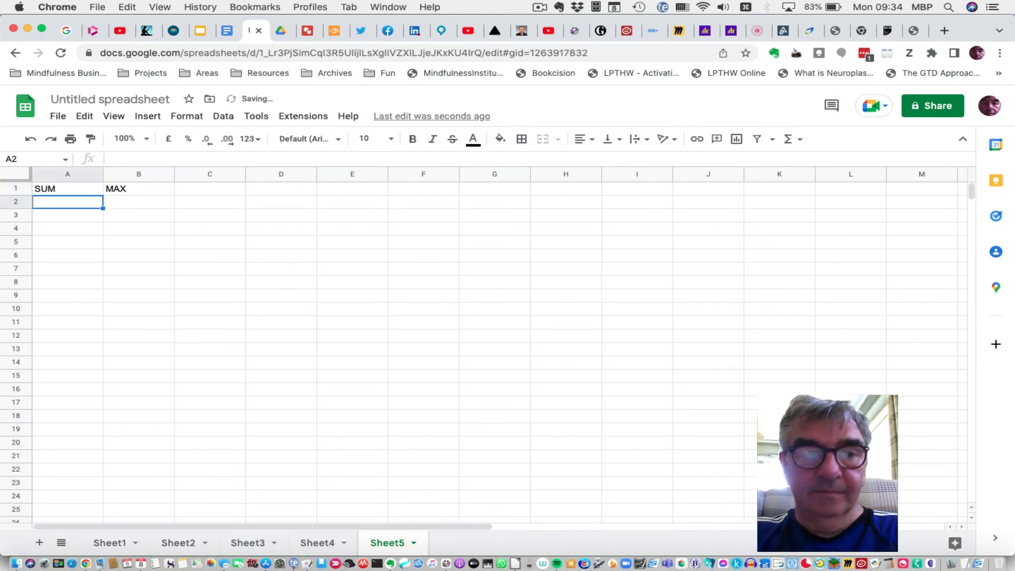
click(198, 193)
text(MIN)
key(Tab)
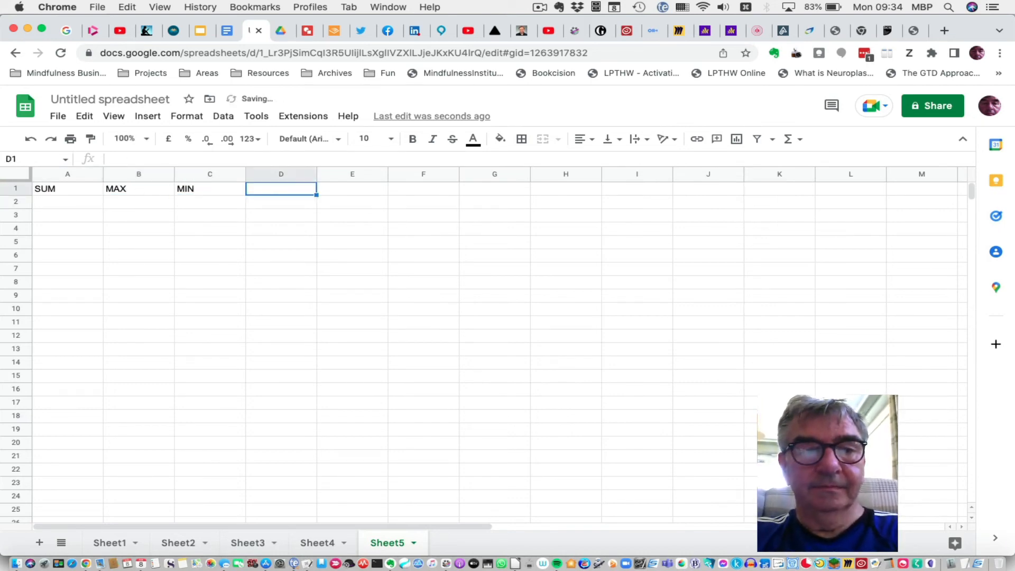
text(AVERAGE)
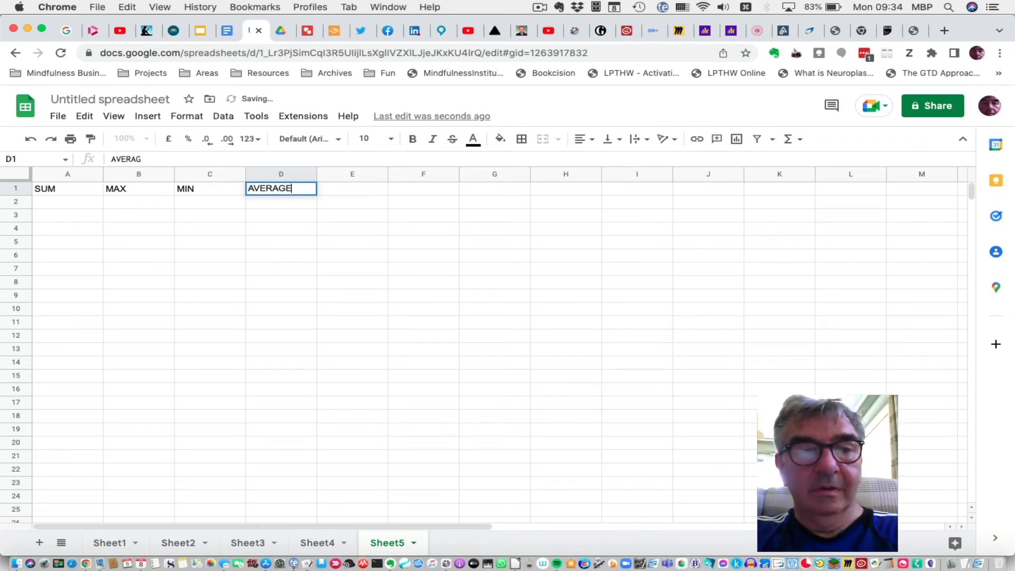
click(242, 272)
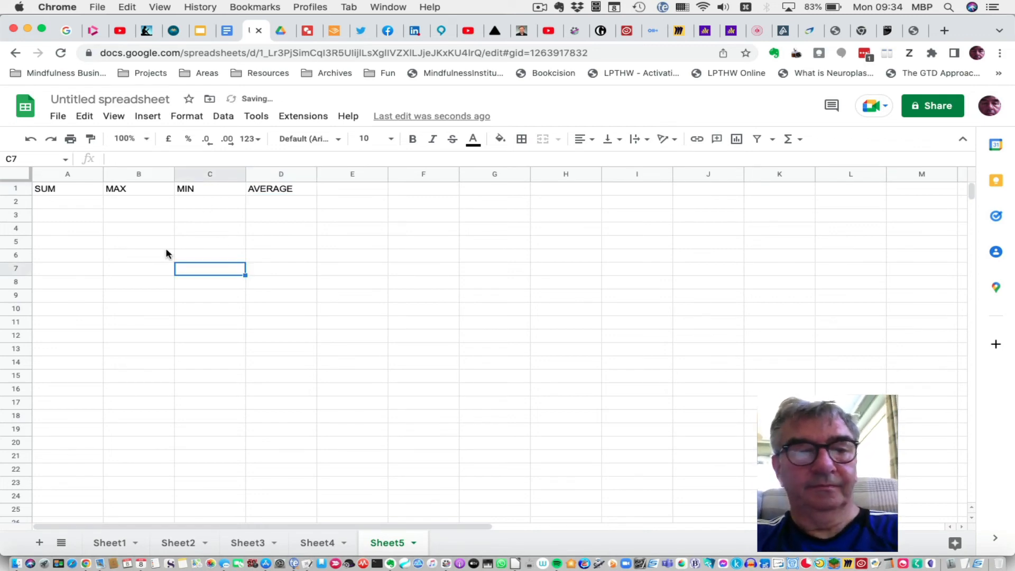
- Enter the value 5 in each of the cells A2, A3 and A4 under the SUM heading
click(76, 203)
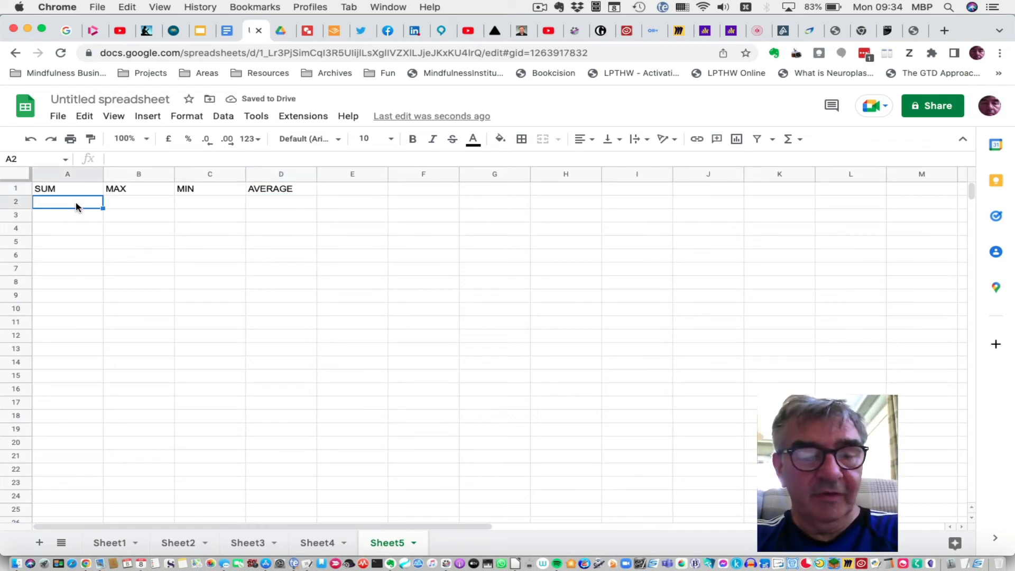
text(5)
key(Return)
text(5)
key(Return)
text(5)
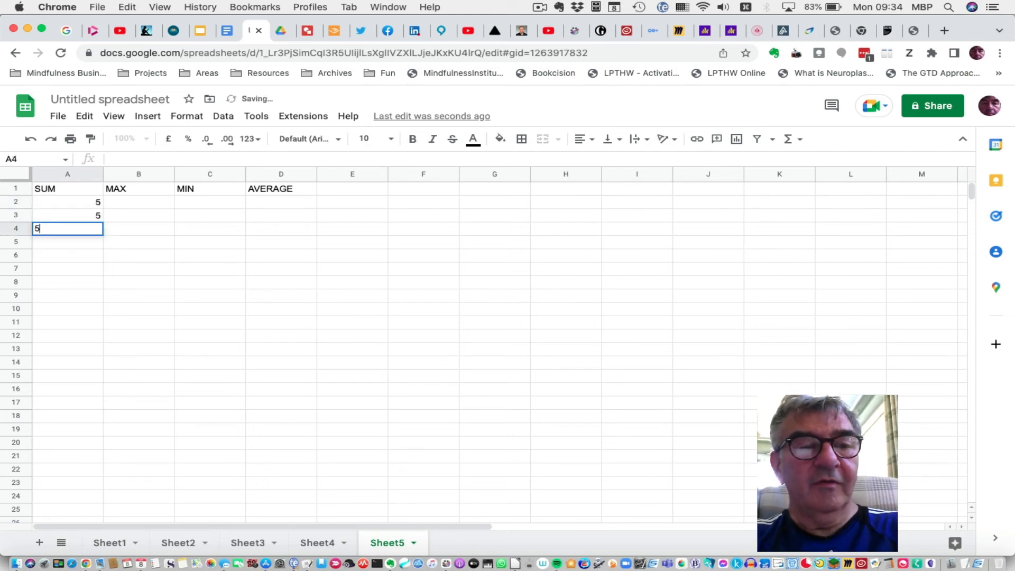
key(Return)
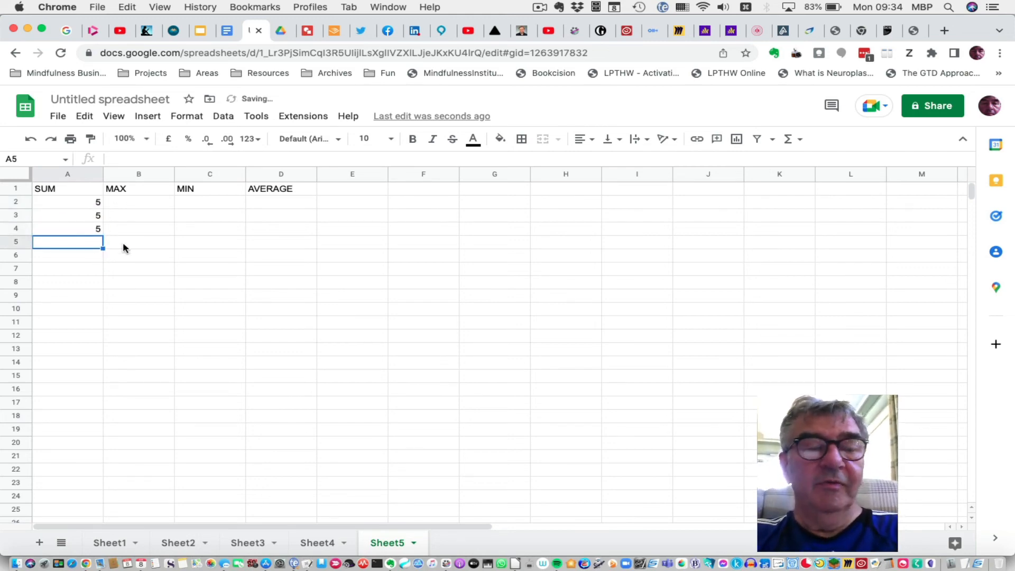
- Check the list of common functions and add the heading COUNT in cell E1
click(790, 139)
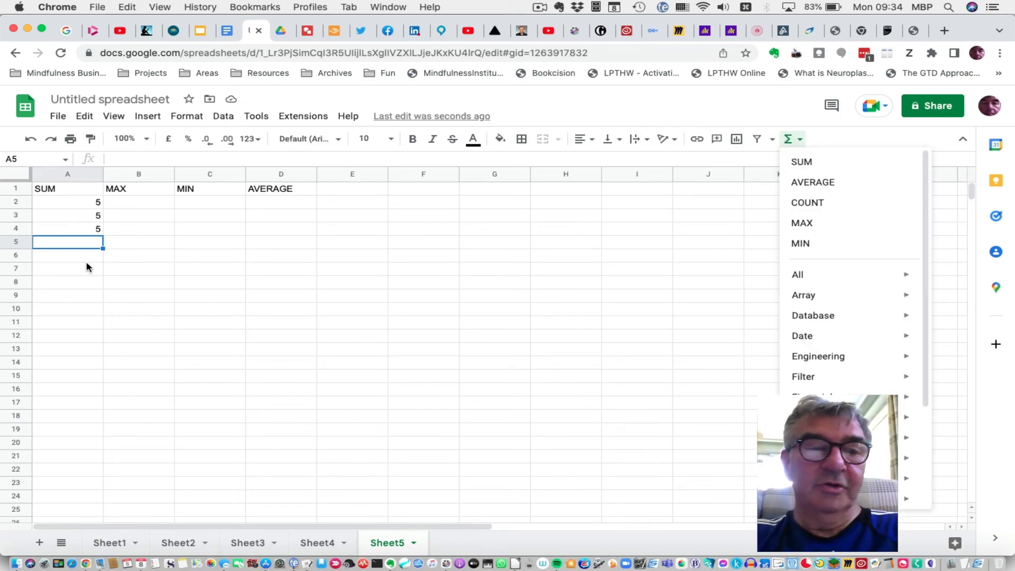
click(82, 297)
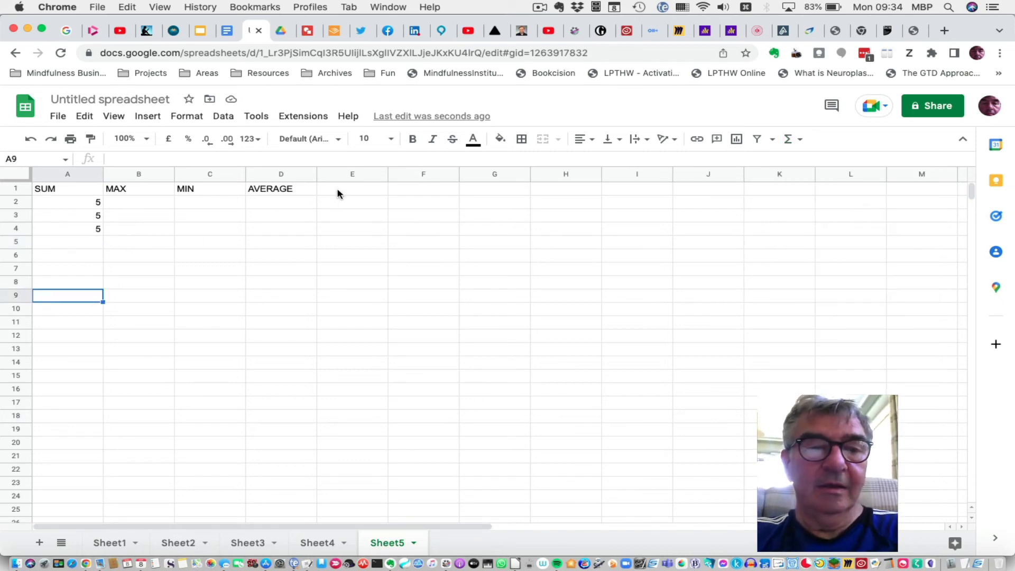
click(360, 188)
text(COUNT)
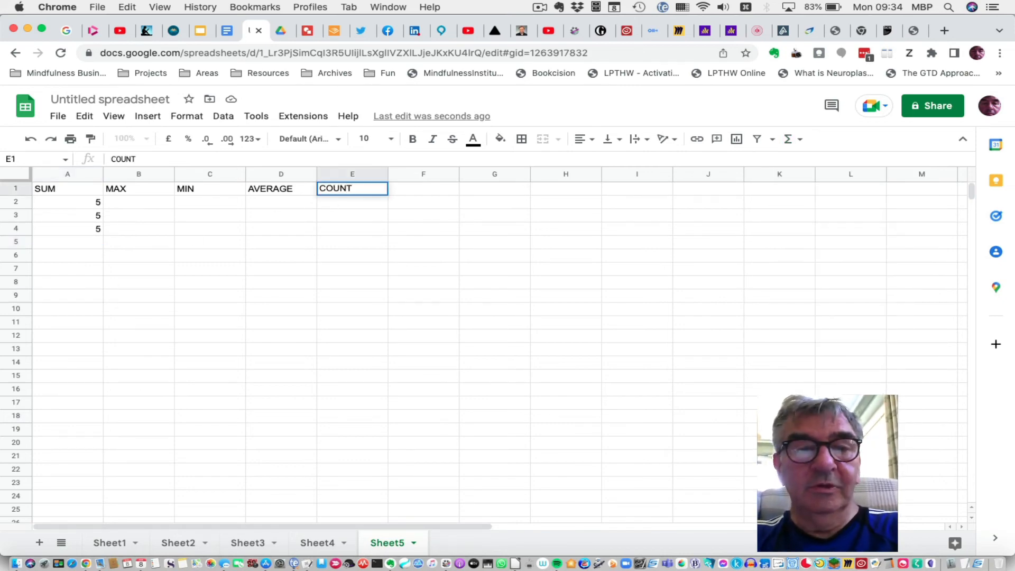
key(Return)
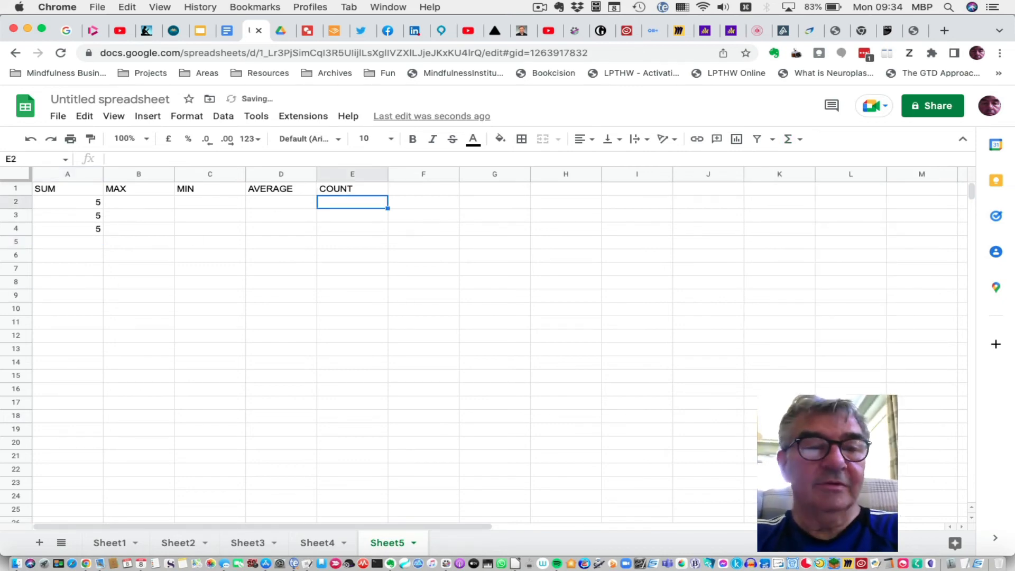
- Enter the formula =SUM(A2:A4) in cell A5 to total the values under the SUM heading
click(223, 282)
click(83, 245)
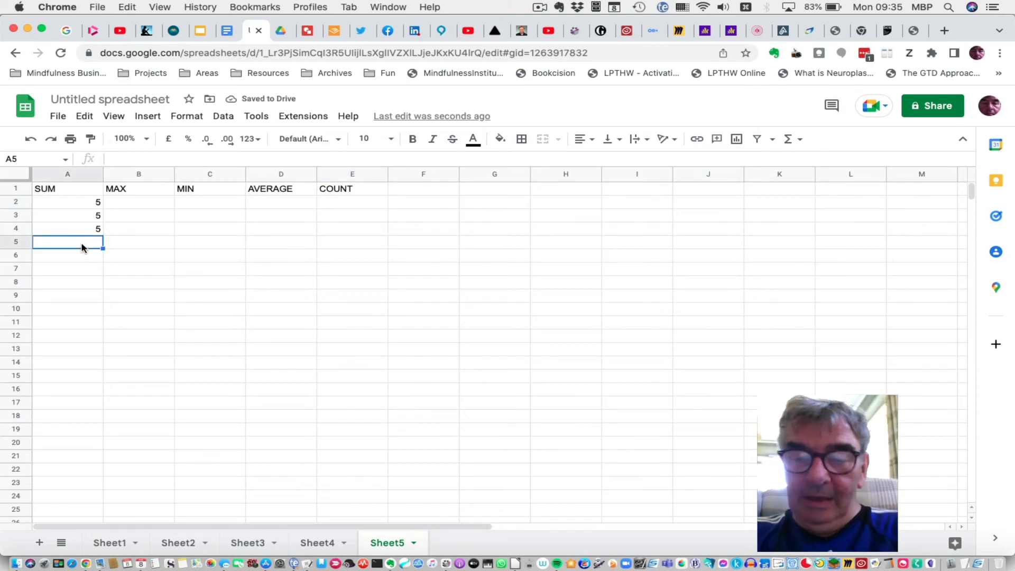
text(=SUM(A2:A4)
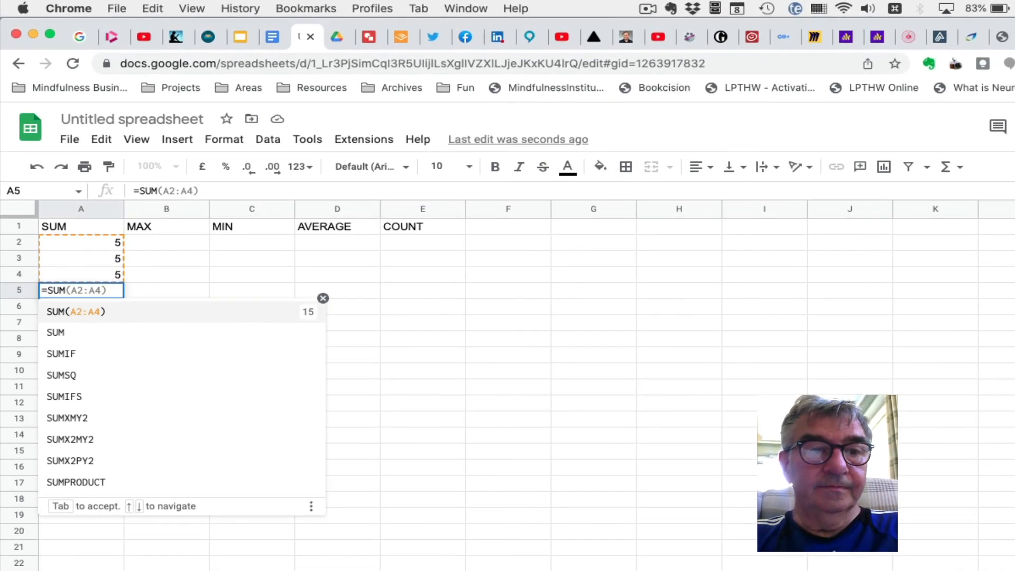
key(Tab)
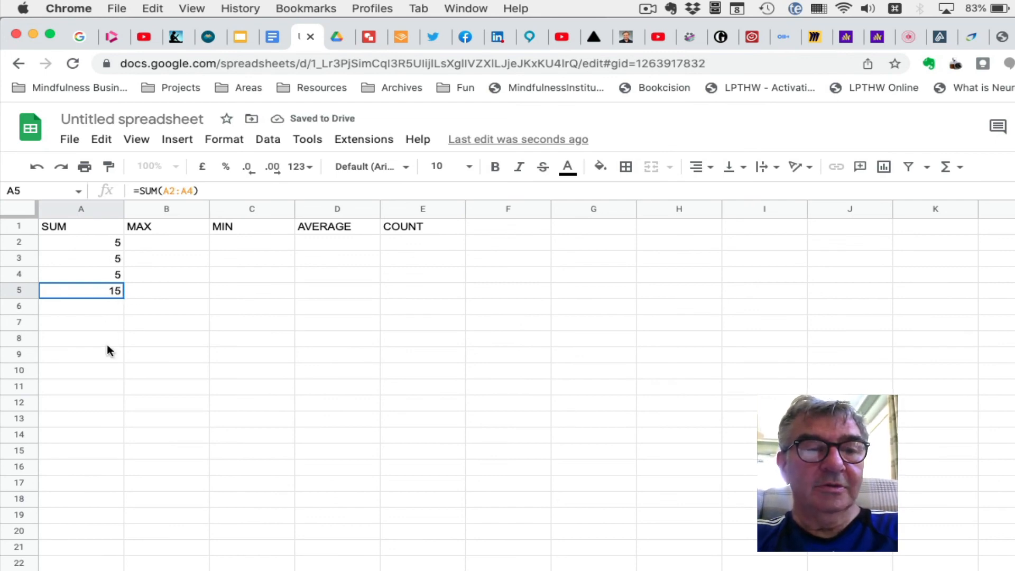
- Enter the values 24, 22 and 56 in cells B2 through B4 under the MAX heading
click(184, 243)
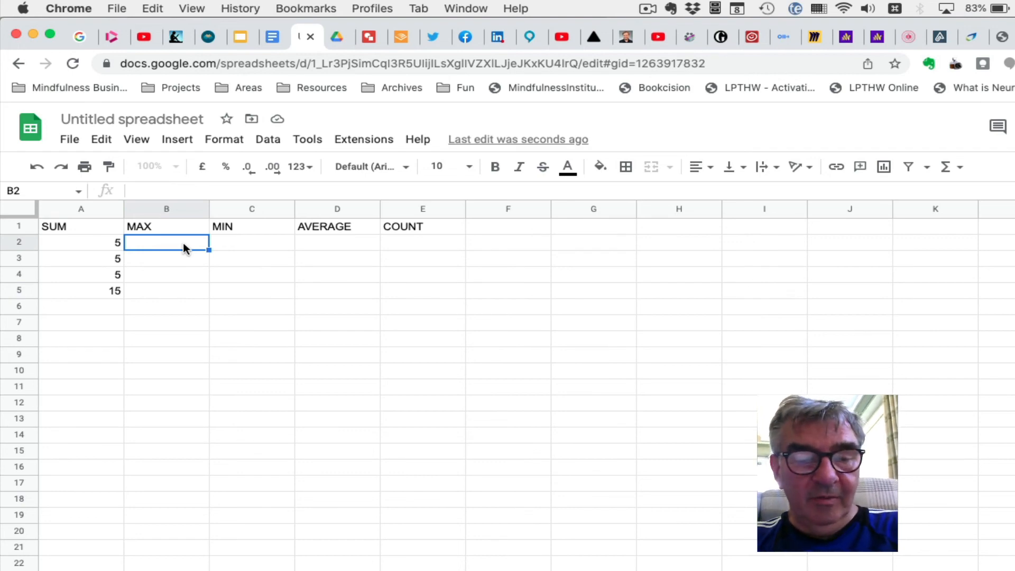
text(24)
key(Return)
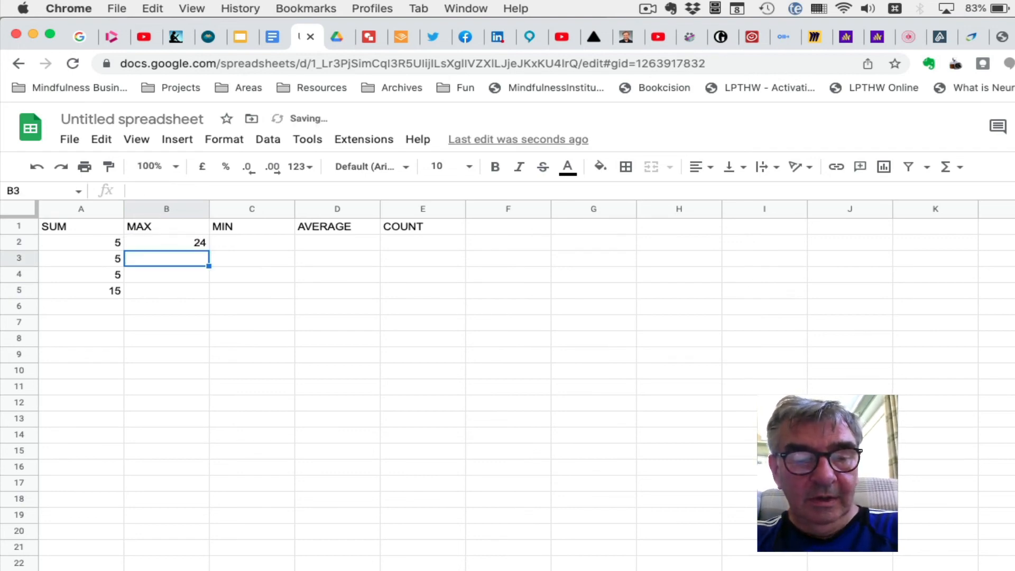
text(22)
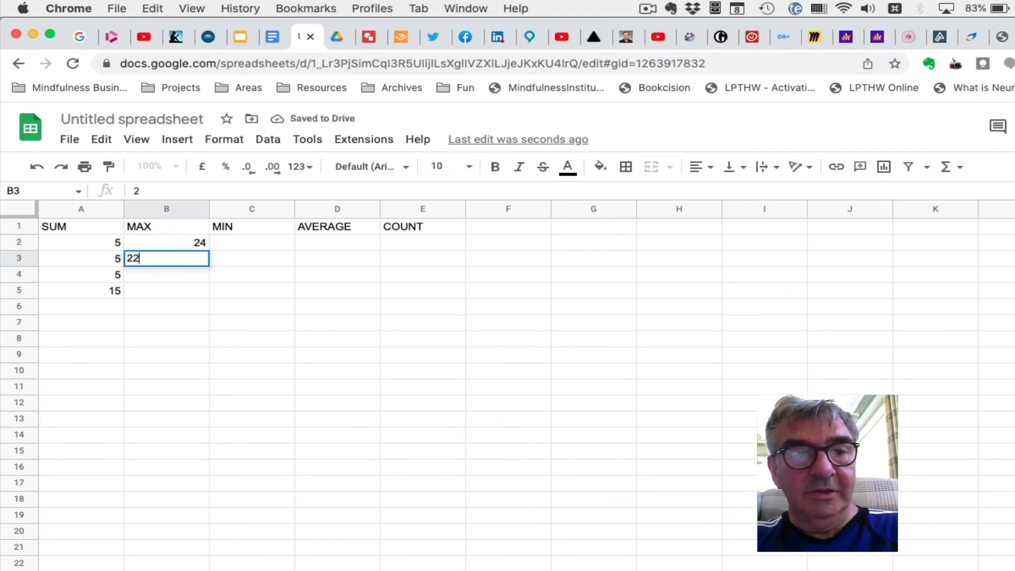
key(Return)
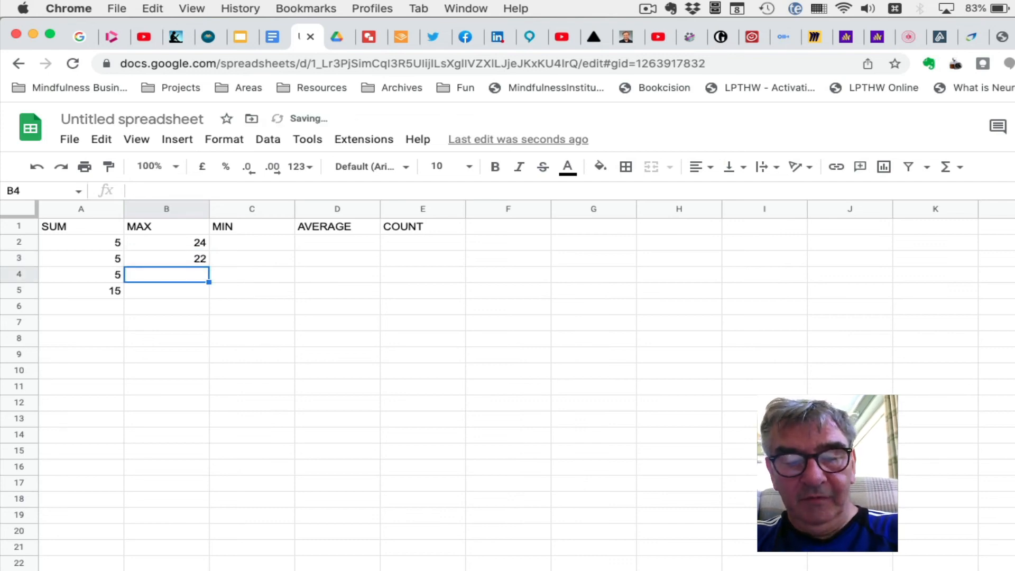
text(56)
key(Return)
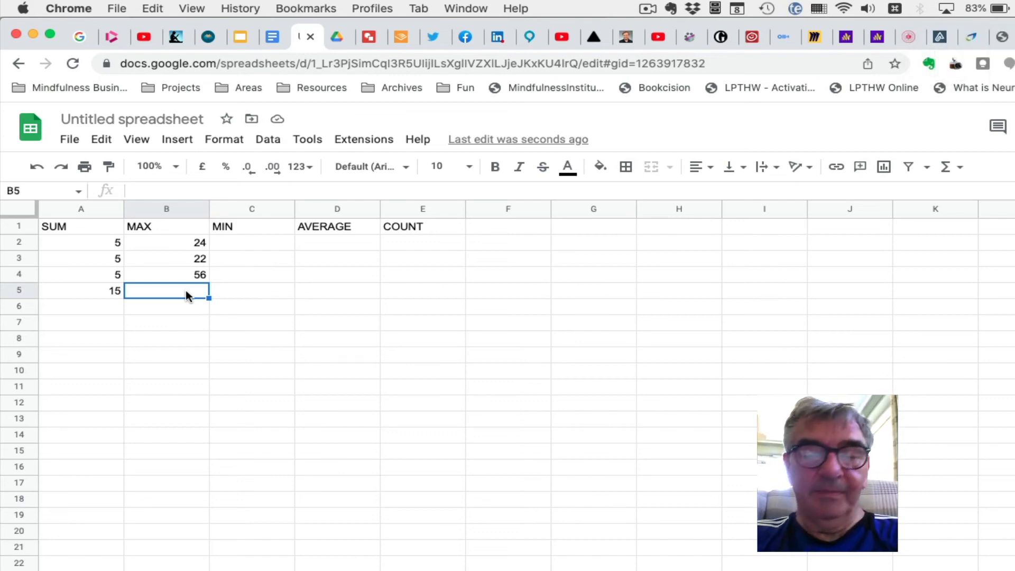
- Enter the formula =MAX(B2:B4) in cell B5 to find the highest value in the MAX column
text(=M)
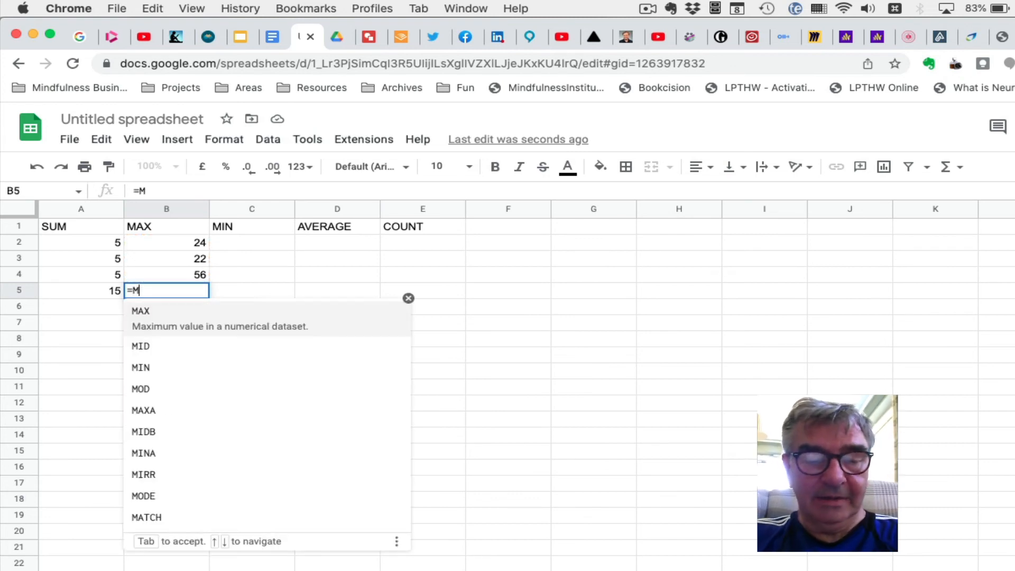
text(AX)
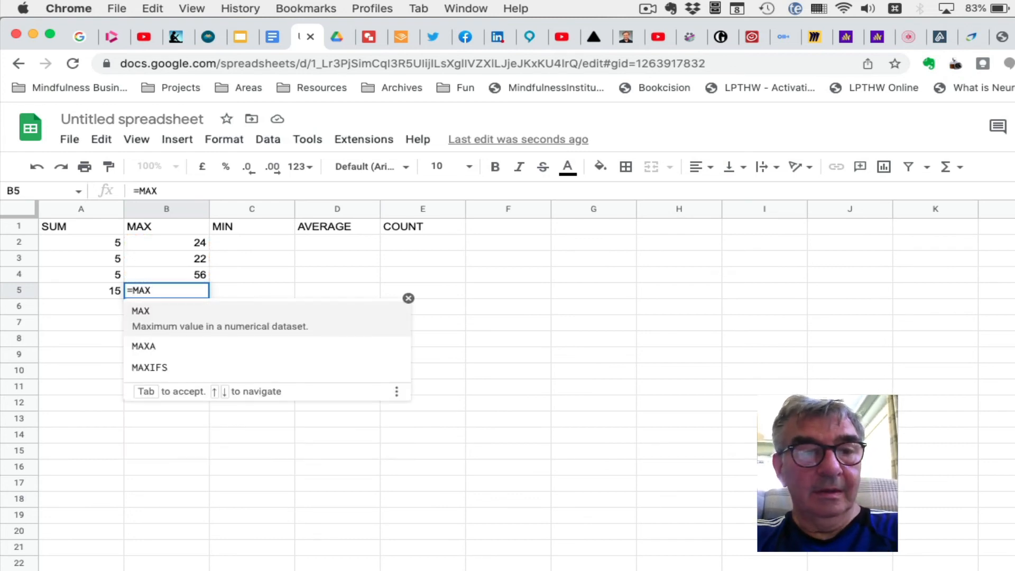
text(()
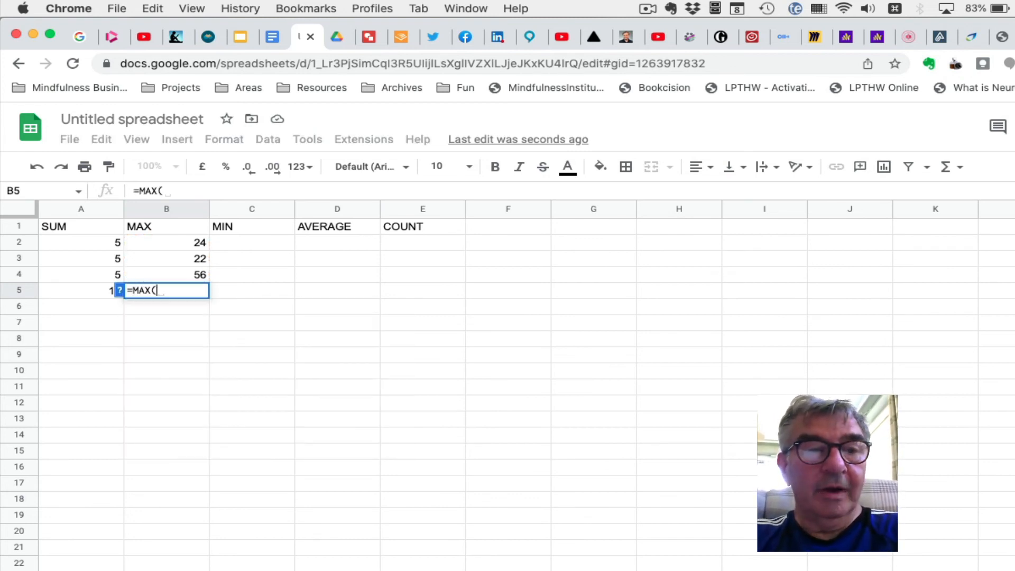
drag(198, 243, 196, 270)
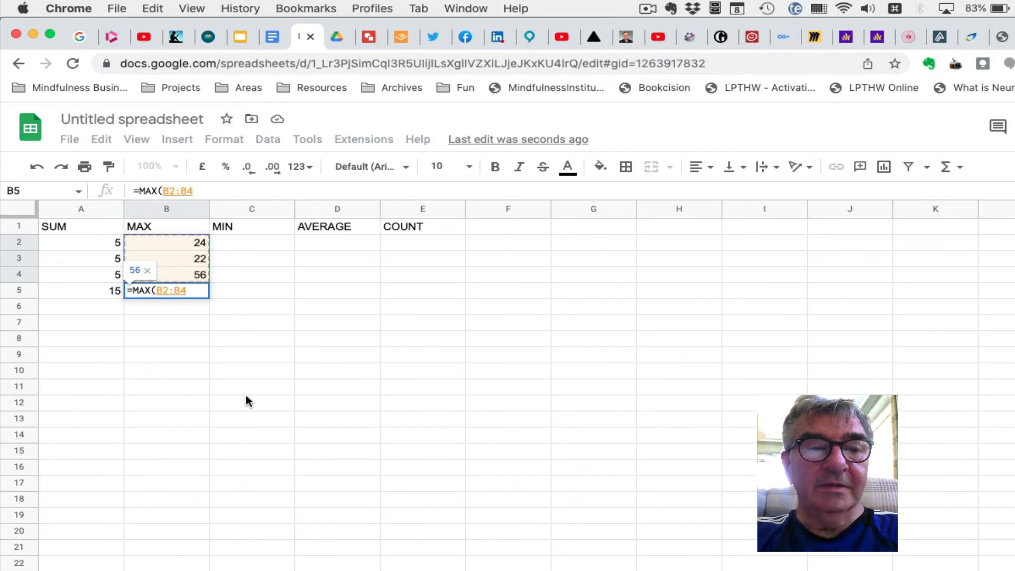
text())
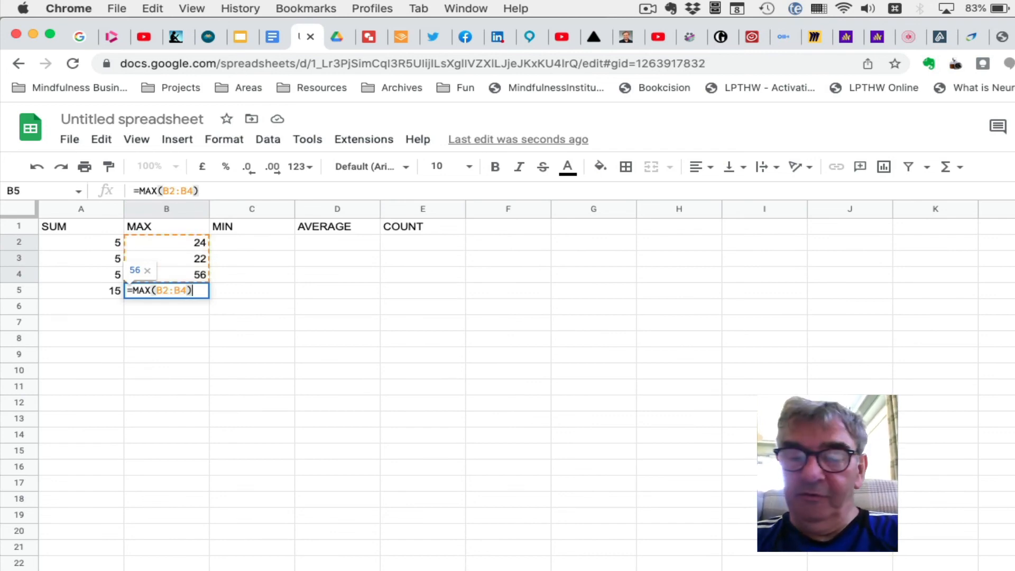
key(Return)
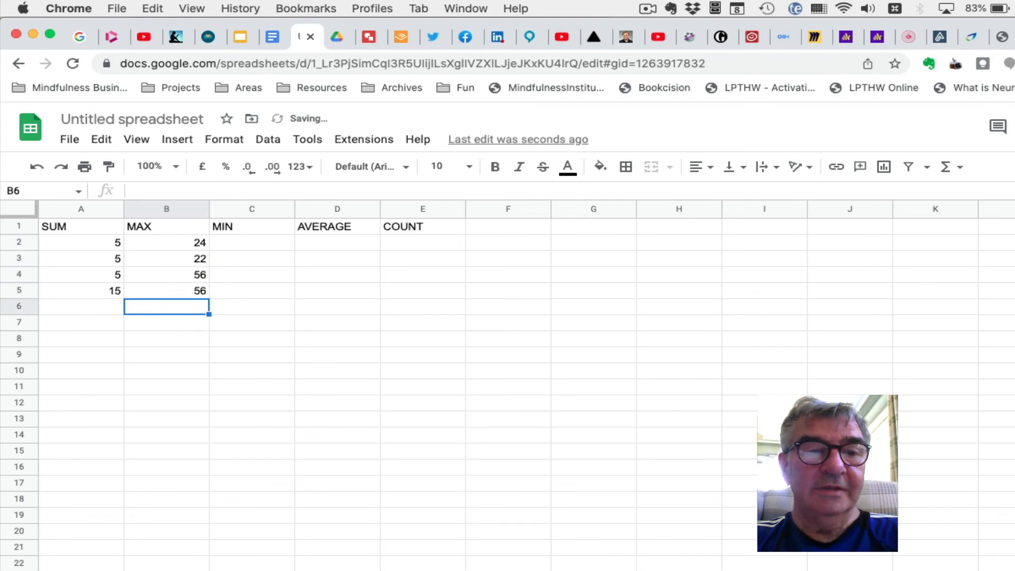
- Change the value in cell B2 to 62 and check the MAX formula in B5
click(185, 292)
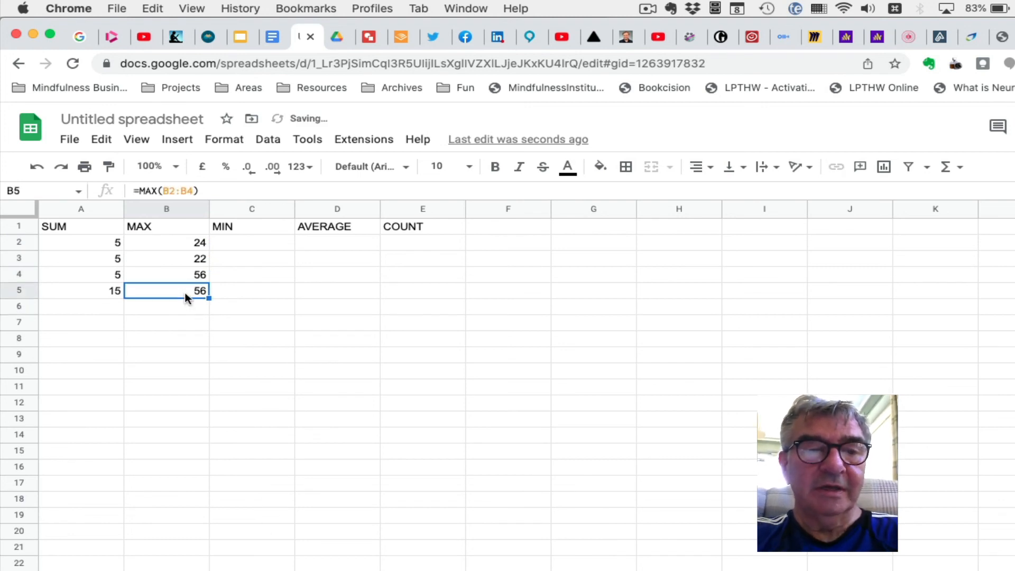
click(184, 242)
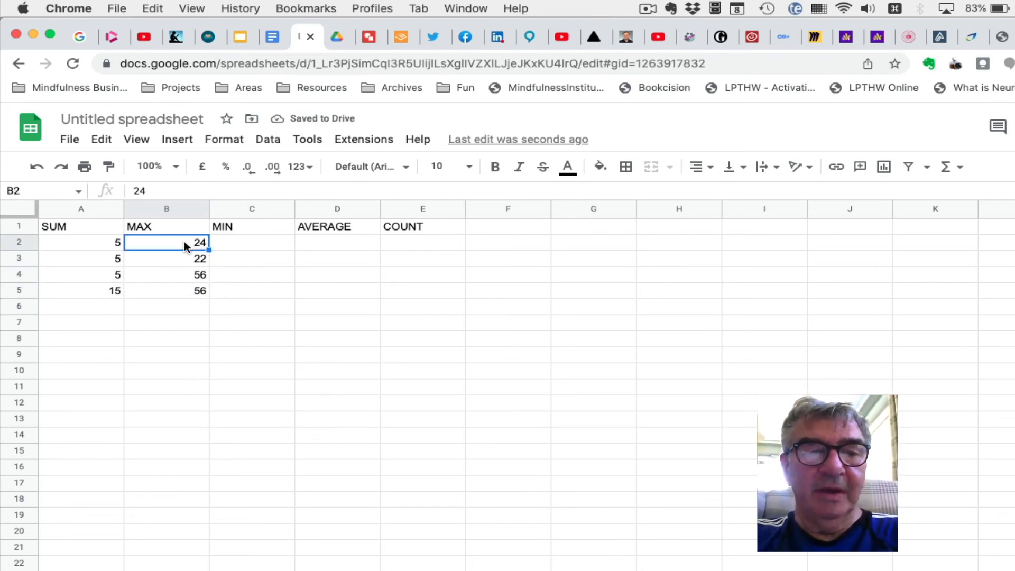
text(62)
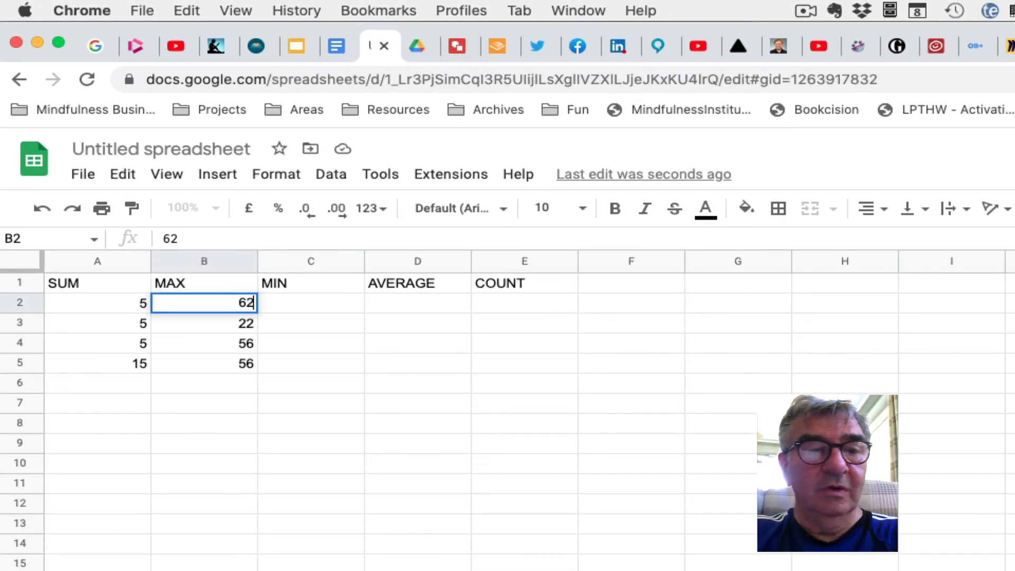
key(Return)
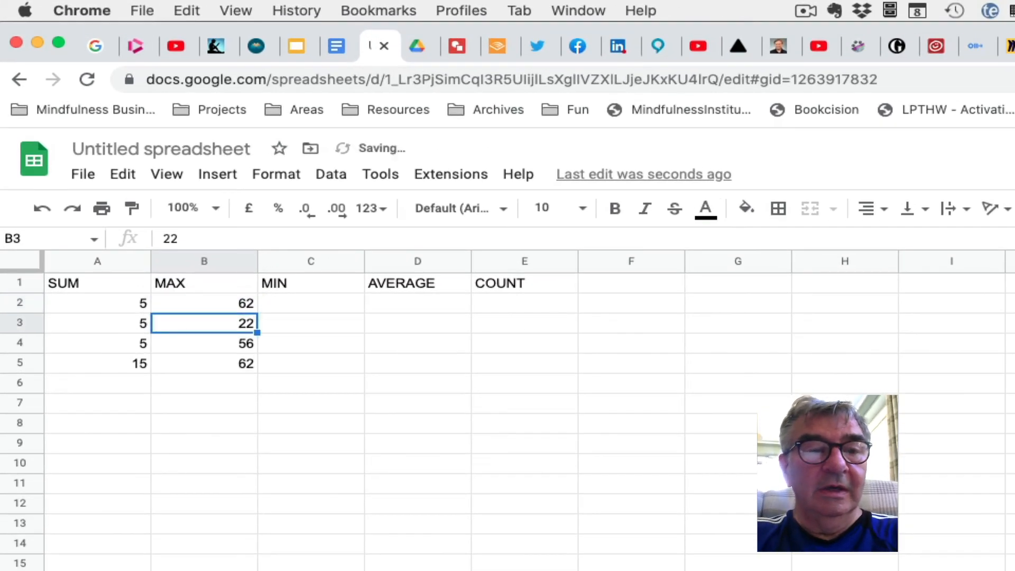
click(238, 360)
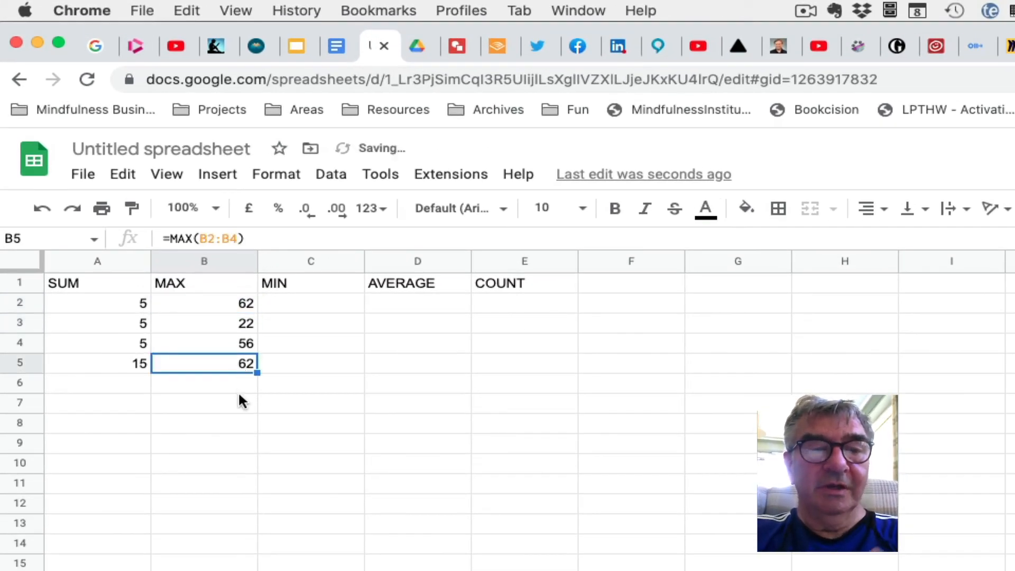
- Set the first value under the MAX heading, cell B2, to 107
click(234, 306)
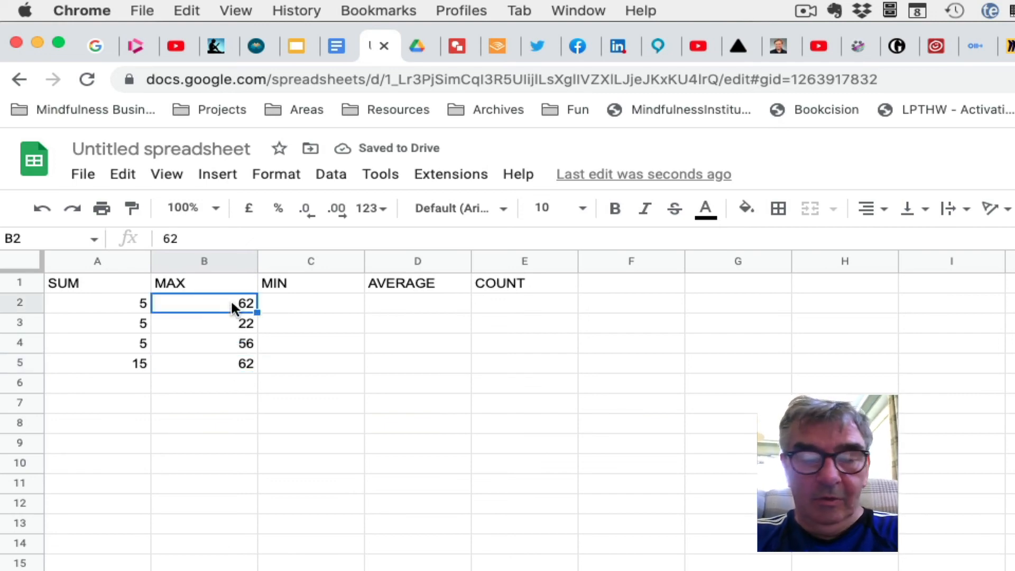
text(107)
key(Return)
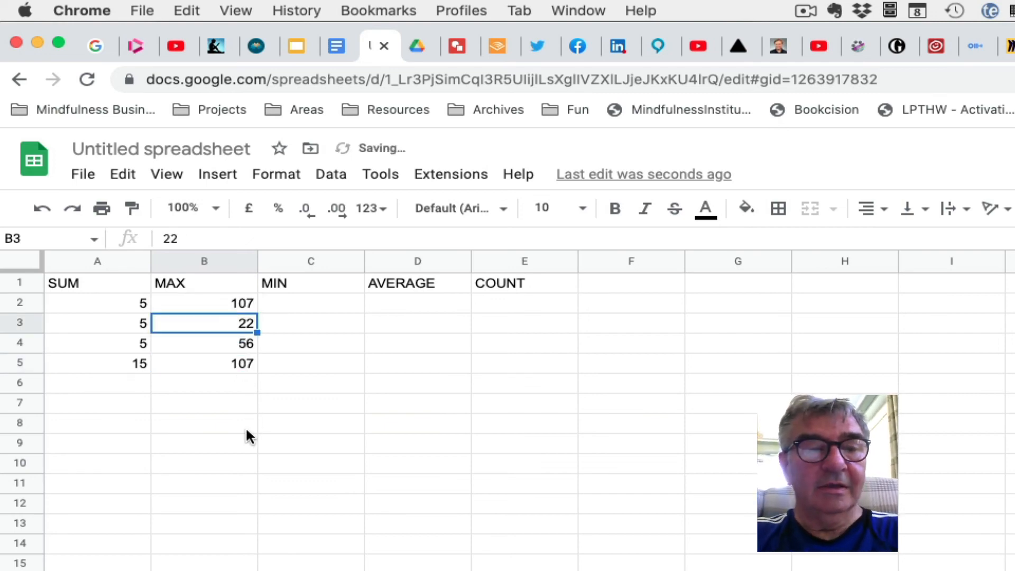
click(239, 454)
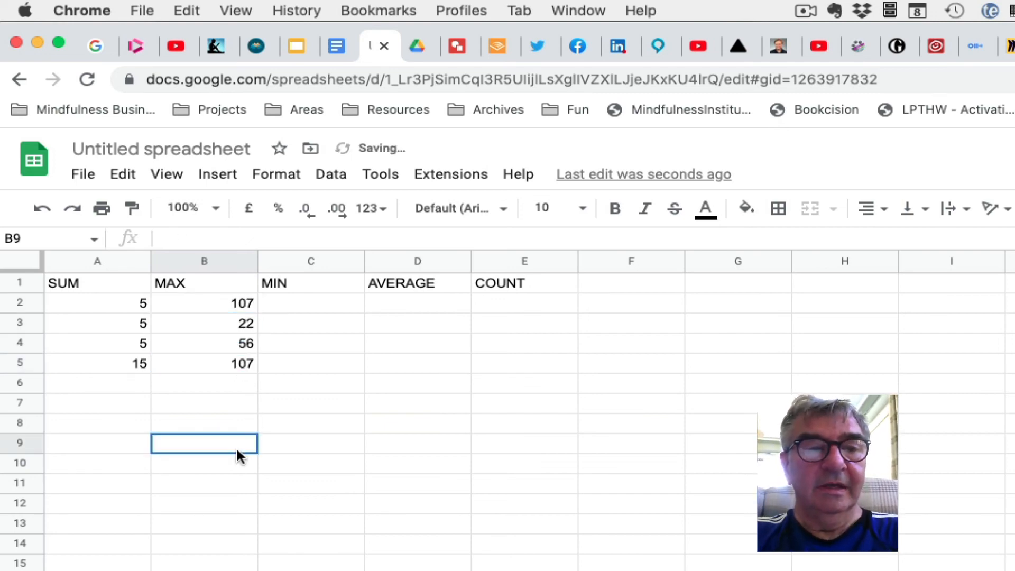
- Copy the values in B2:B4 into cells C2:C4 under the MIN heading
click(315, 302)
drag(236, 304, 246, 350)
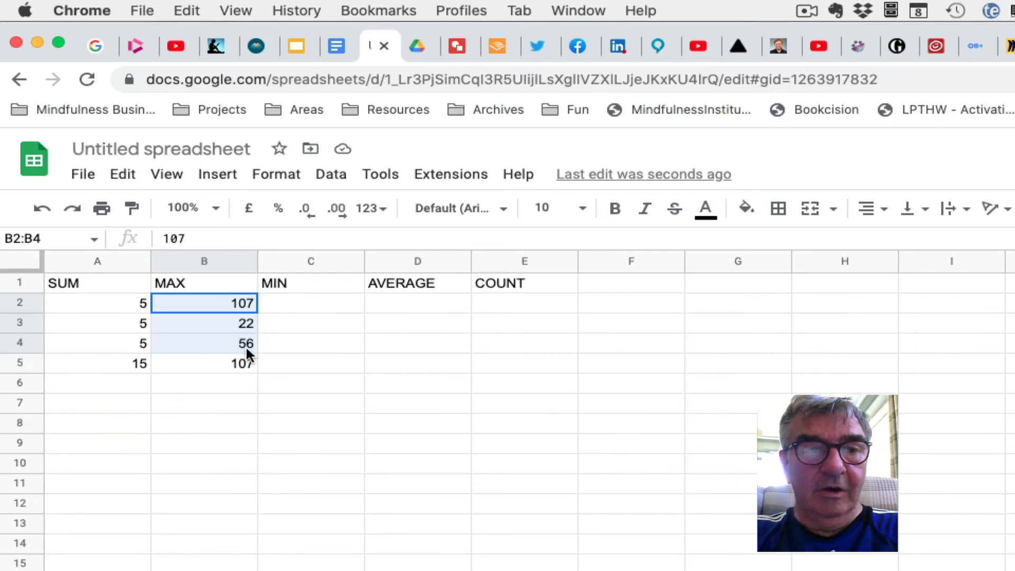
key(ctrl+c)
click(314, 307)
key(ctrl+v)
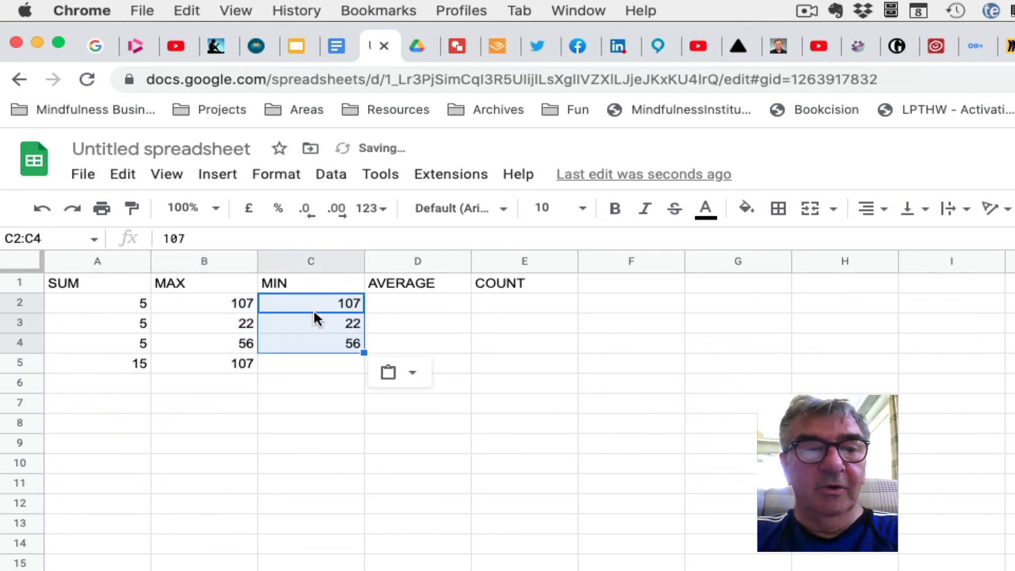
key(Return)
- Enter the formula =min(C2:C4) in cell C5 to find the lowest value in the MIN column
click(325, 360)
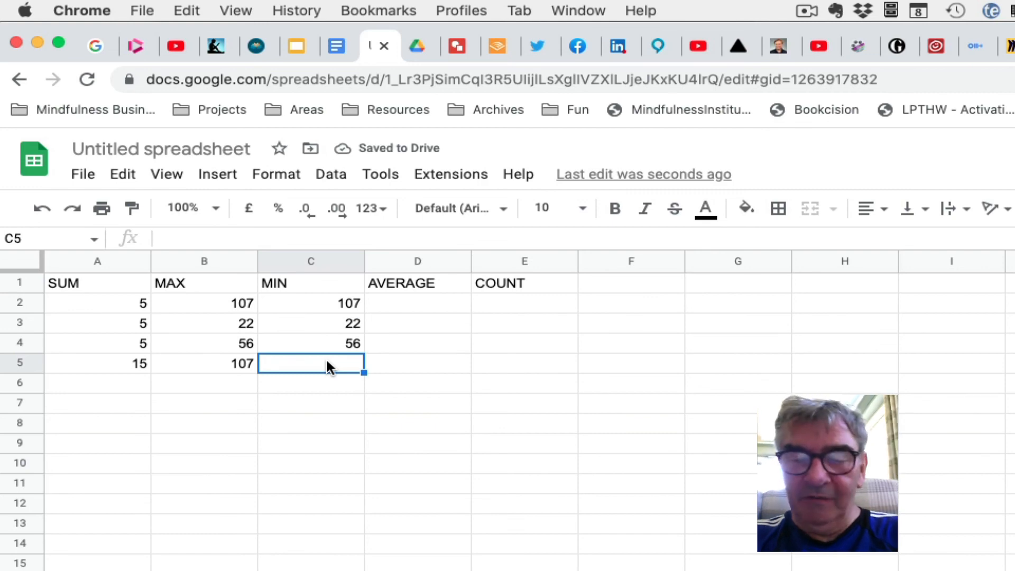
text(=)
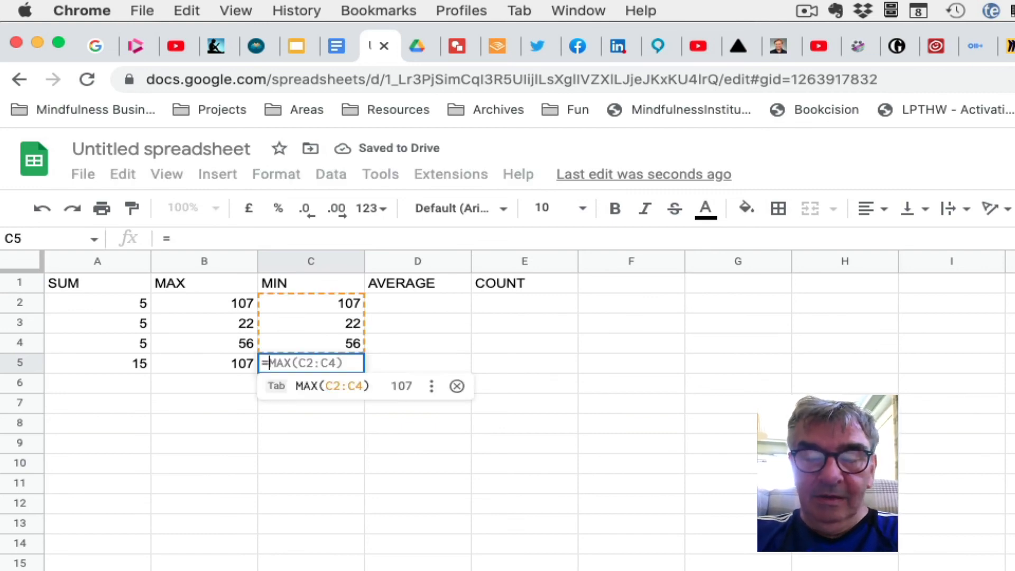
key(BackSpace)
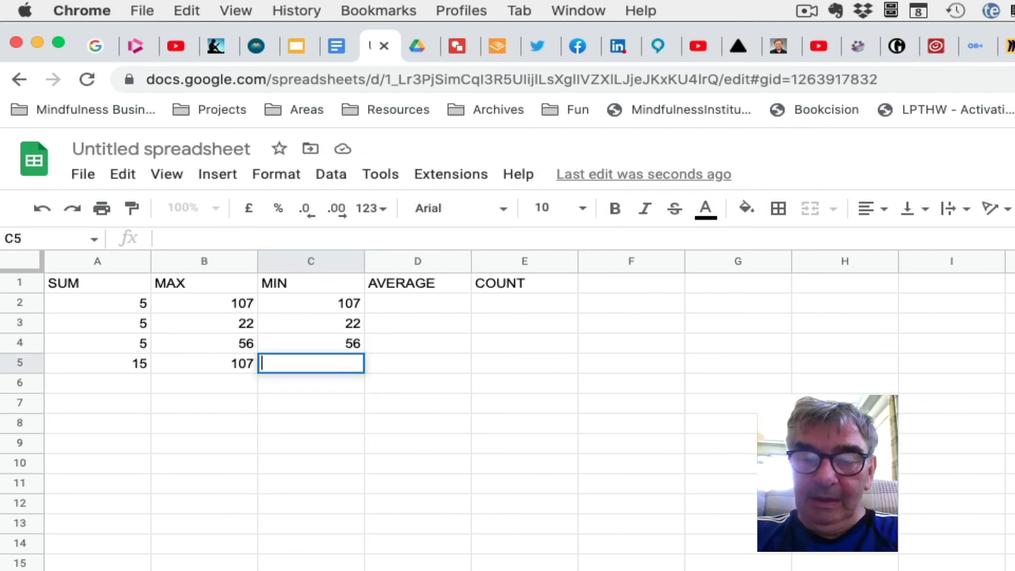
text(=min)
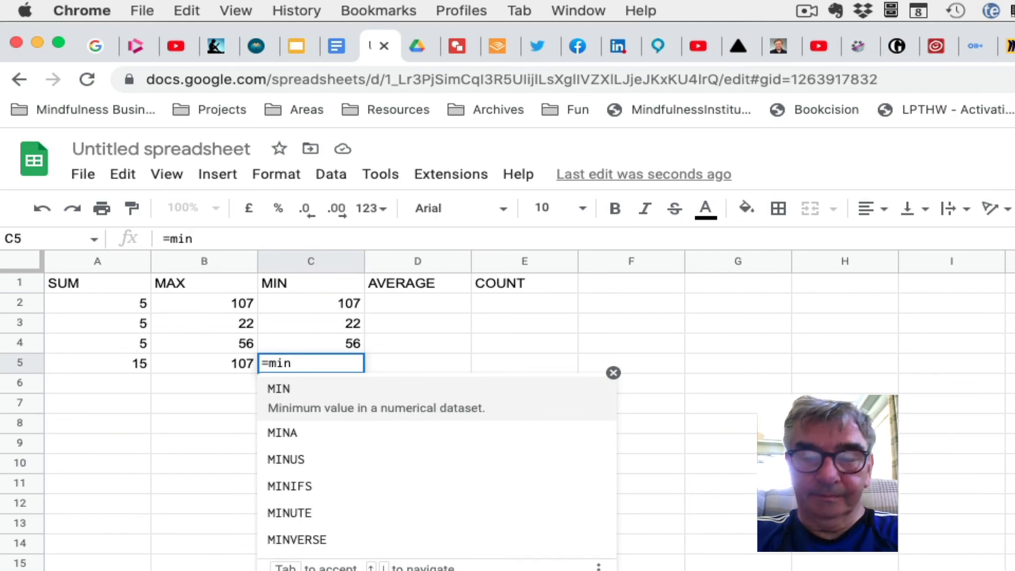
text(()
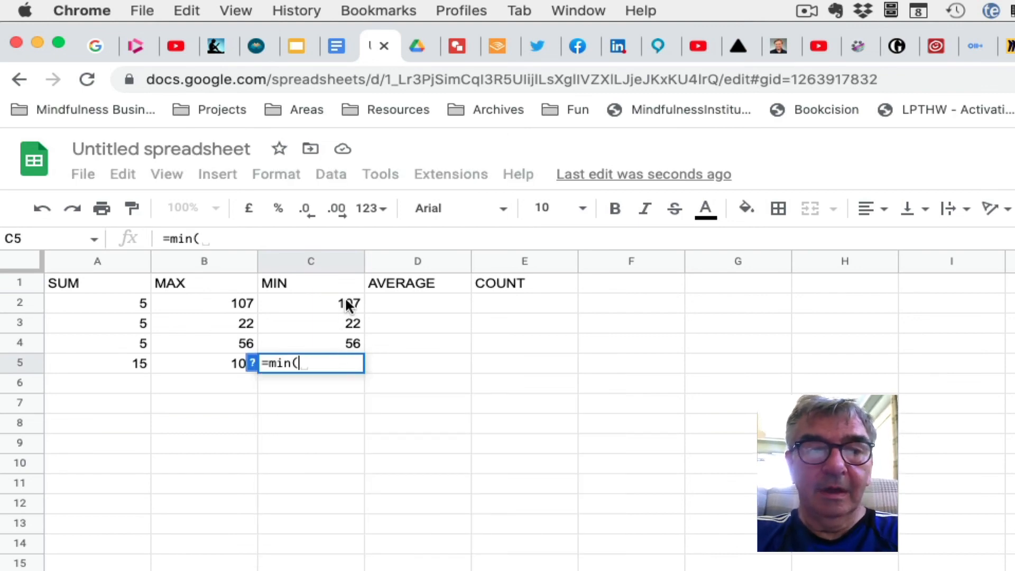
drag(347, 304, 347, 344)
text())
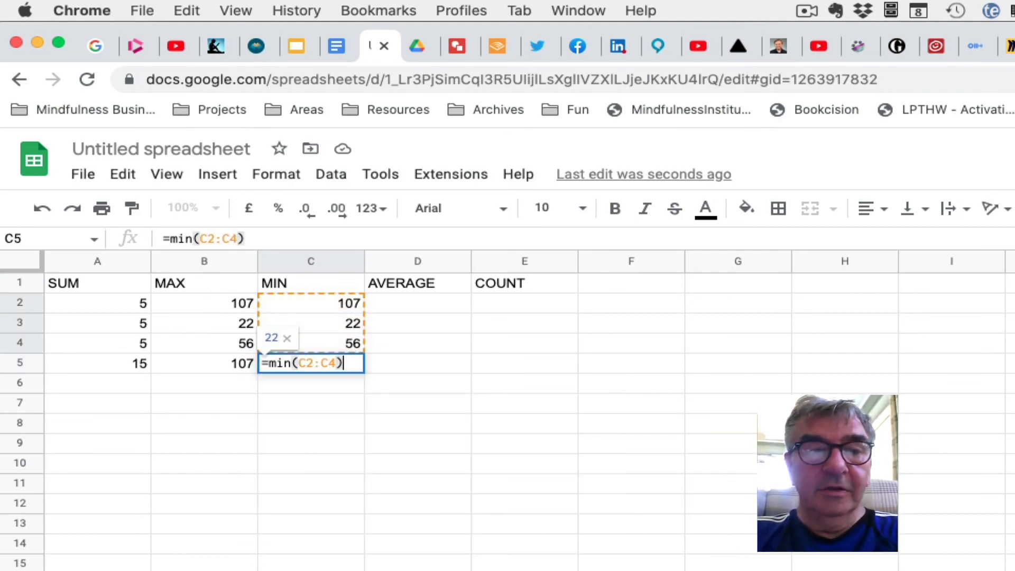
key(Return)
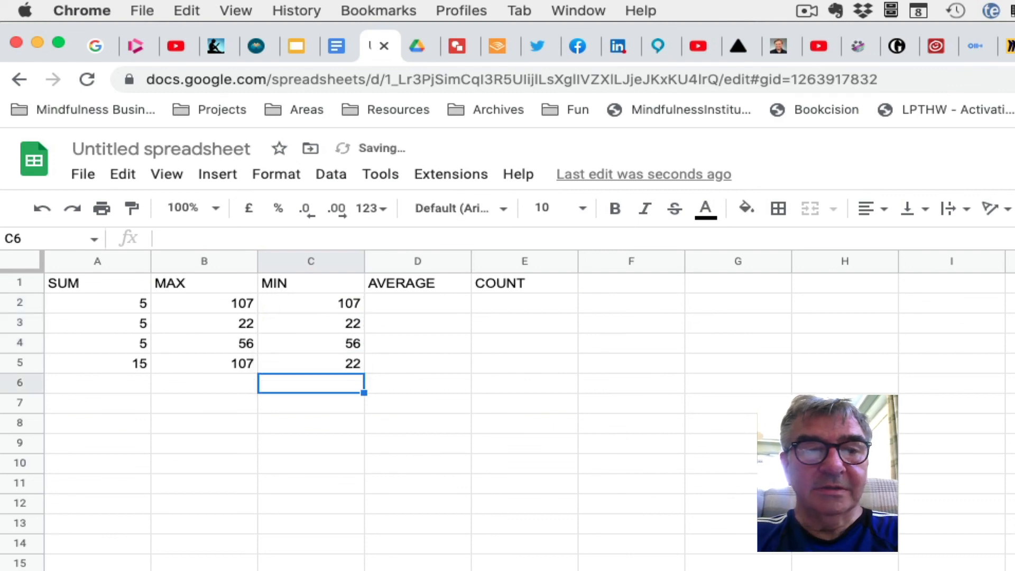
click(376, 468)
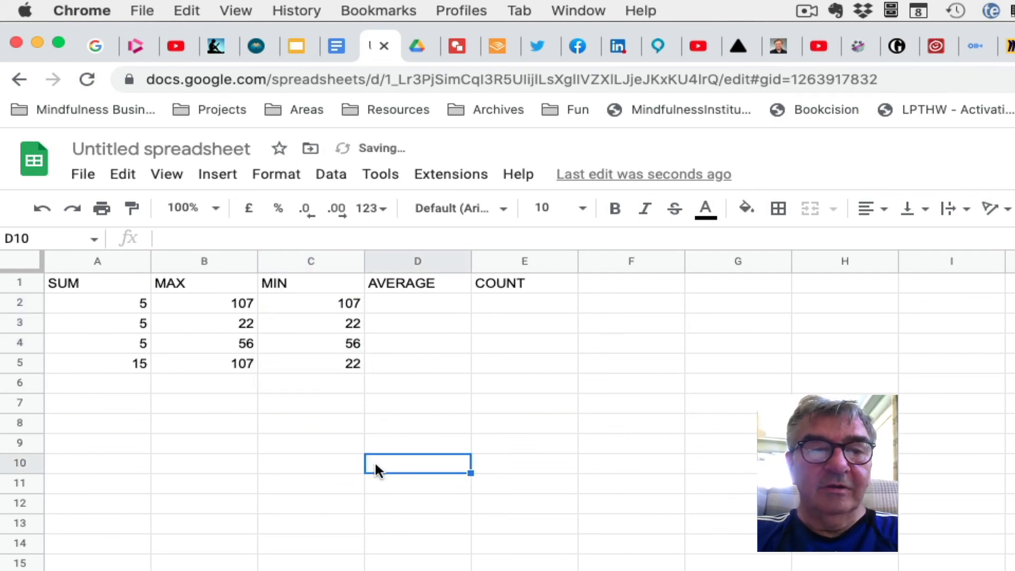
- Change the value in cell C2 under the MIN heading to 10 to test the MIN formula
click(347, 322)
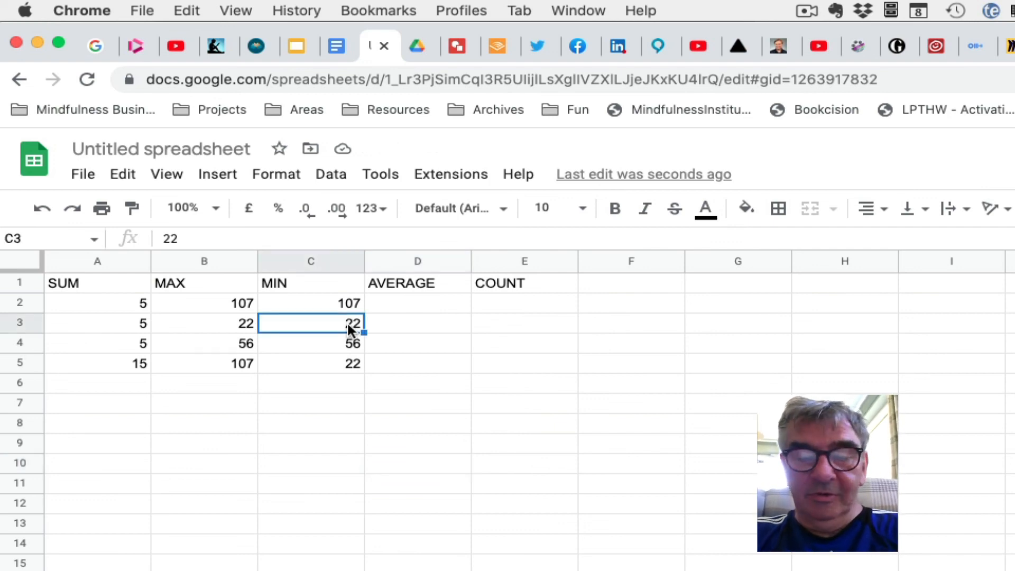
click(346, 306)
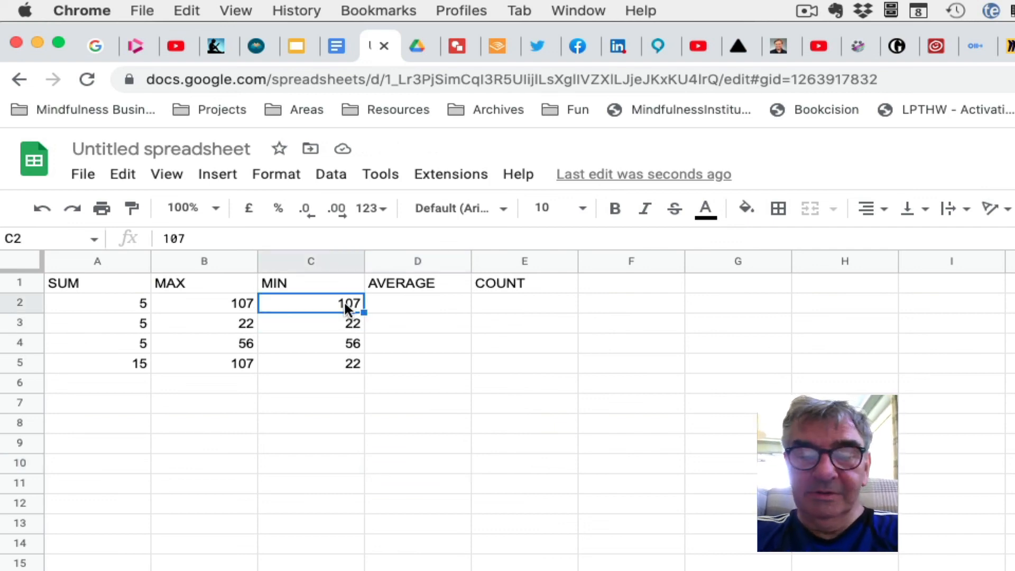
text(10)
key(Return)
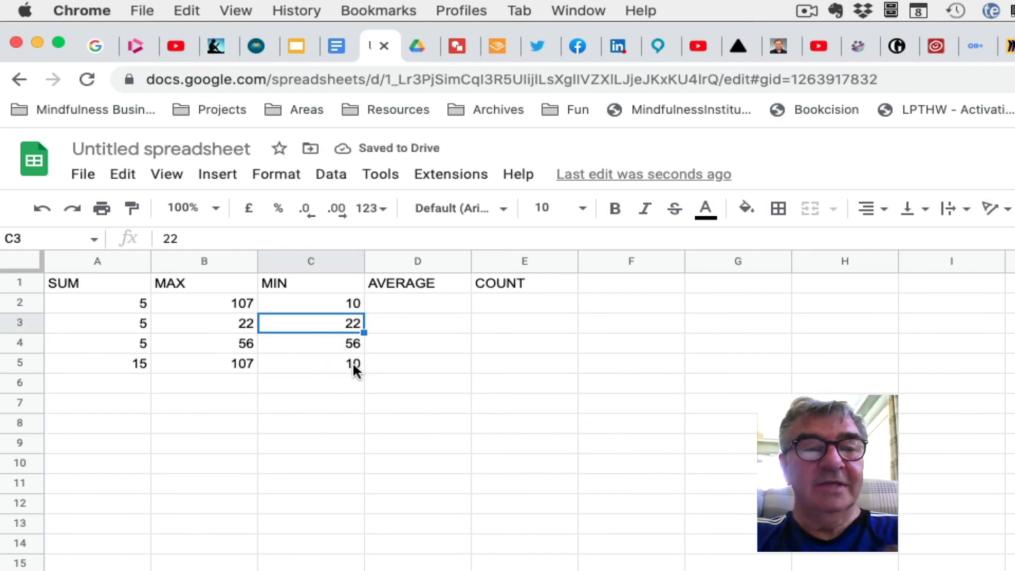
- Enter the values 2, 4 and 6 in cells D2:D4 under the AVERAGE heading
click(441, 305)
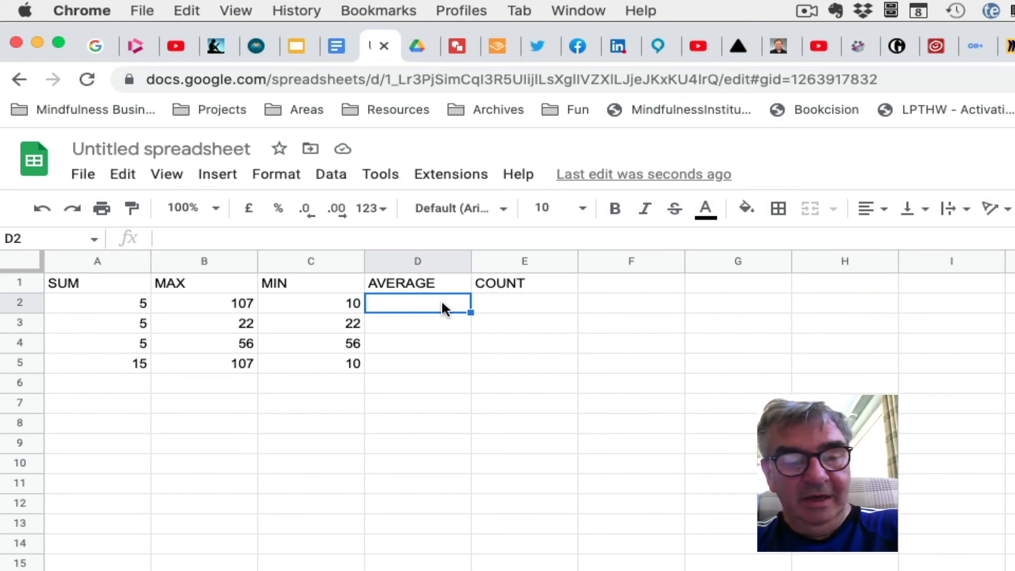
text(2)
key(Return)
text(4)
key(Return)
text(6)
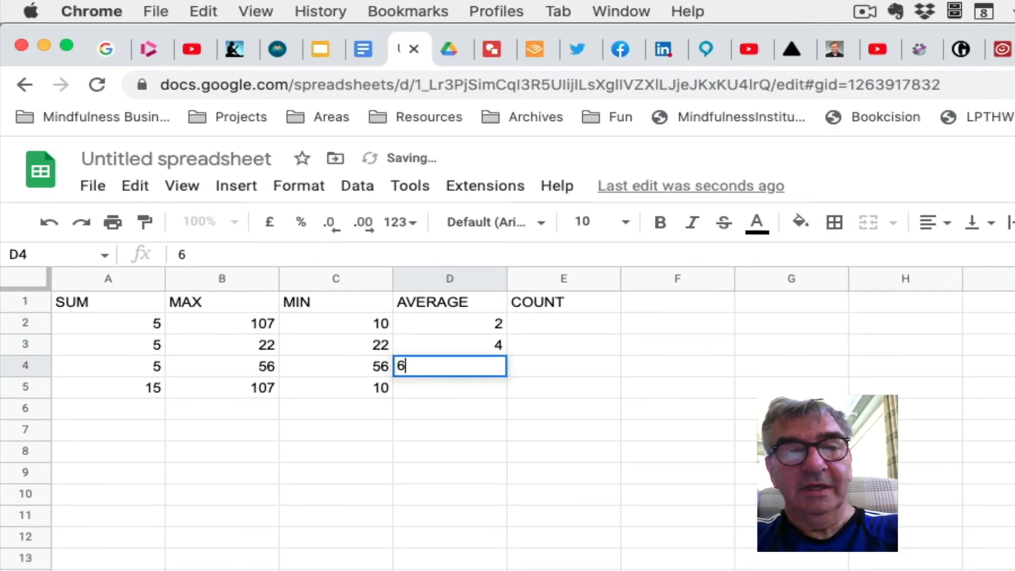
key(Return)
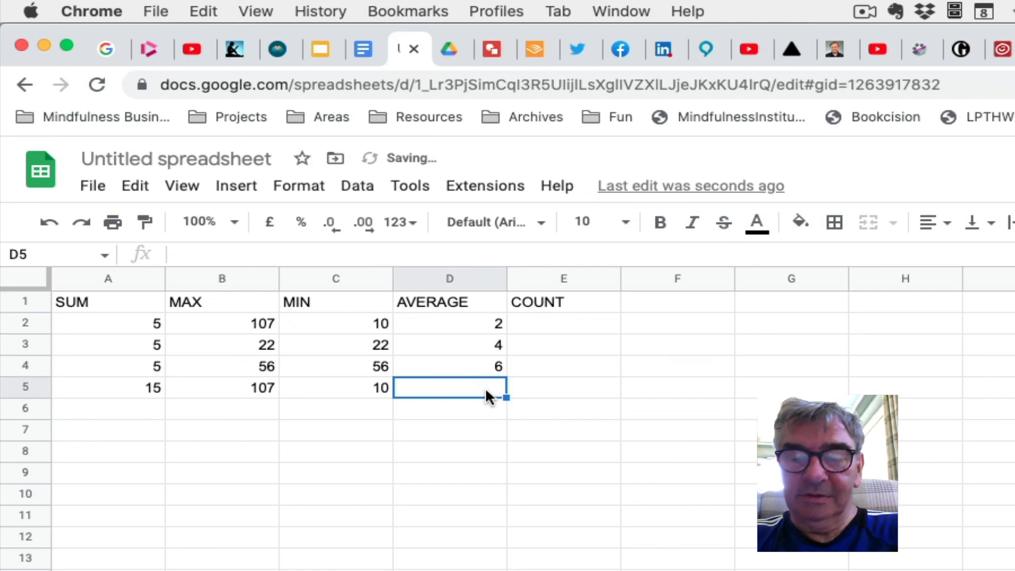
- Enter the formula =average(D2:D4) in cell D5 to average the values in the AVERAGE column
text(=)
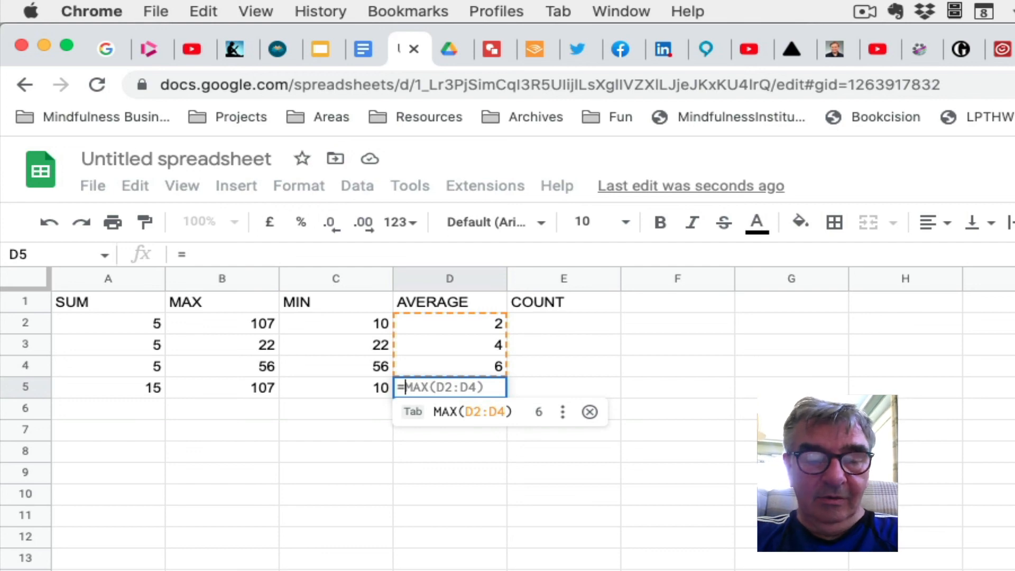
text(average)
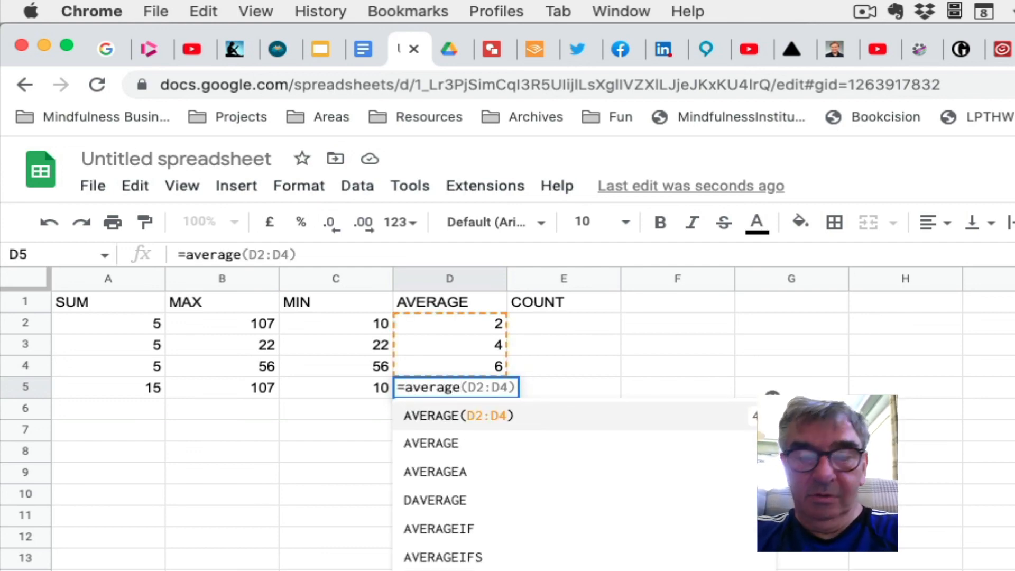
text(()
drag(492, 321, 486, 365)
text())
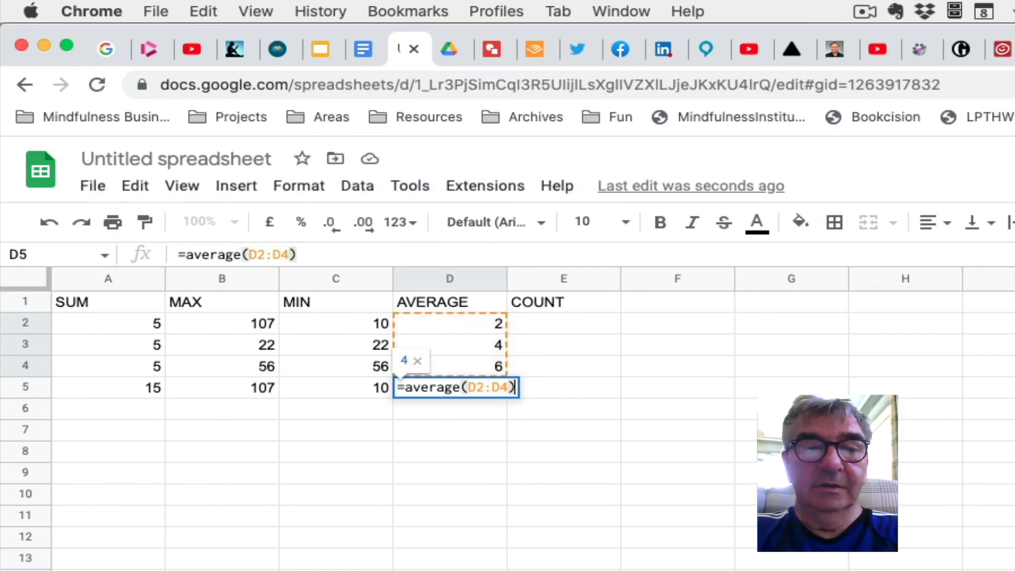
key(Return)
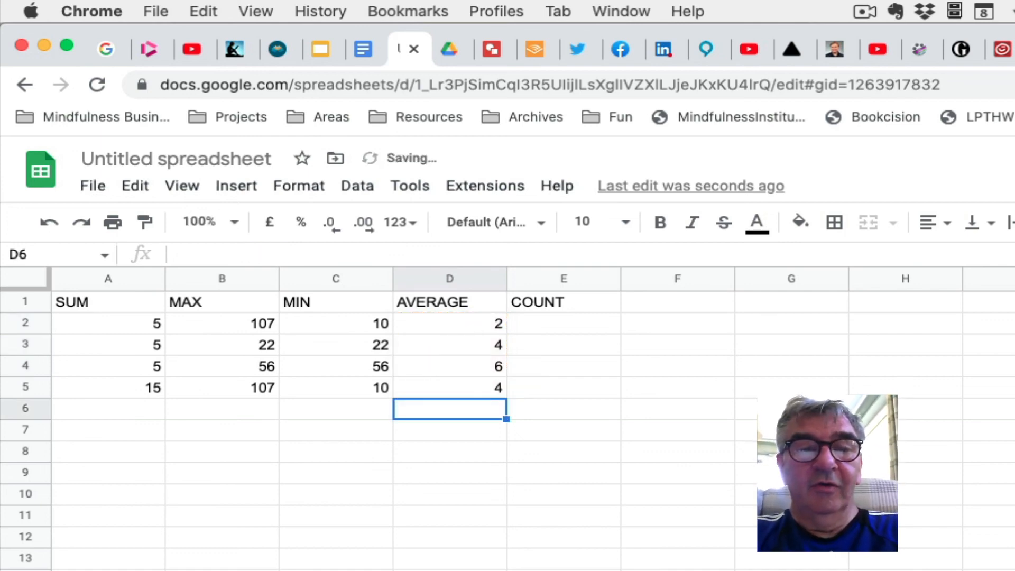
- Replace the values in D2:D4 with 1, 2 and 3 to test the AVERAGE formula
click(489, 481)
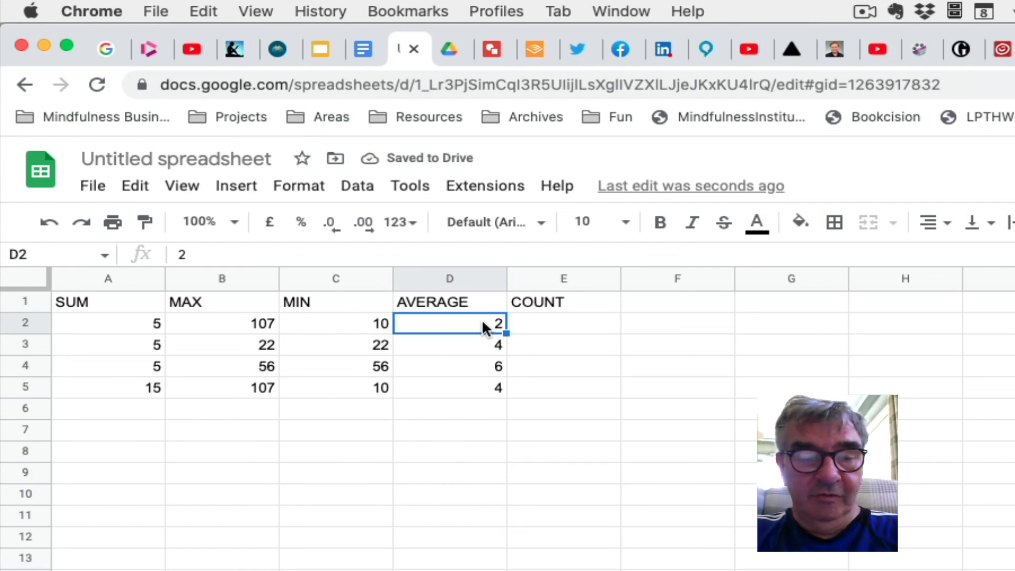
text(1)
key(Return)
text(2)
key(Return)
text(3)
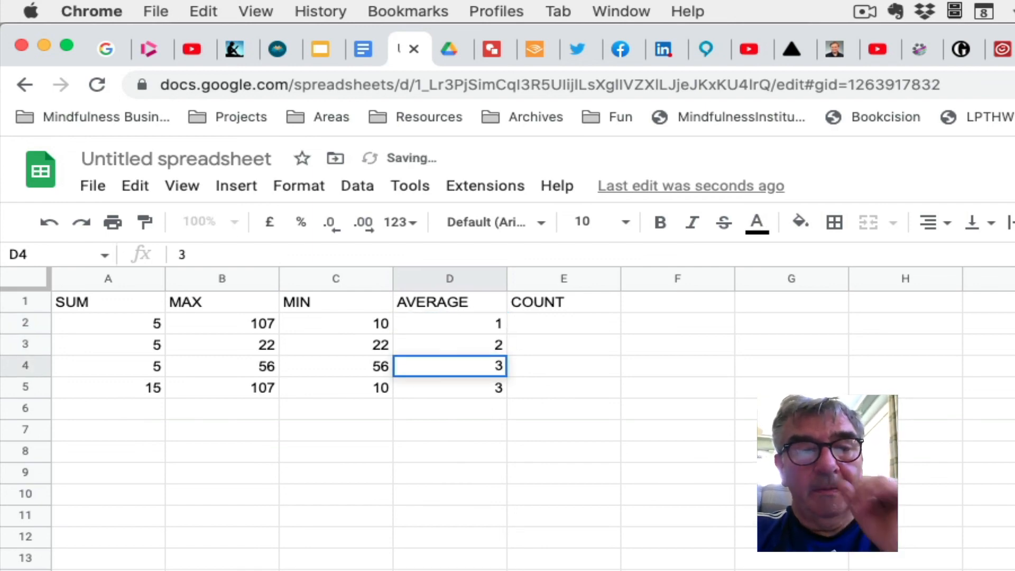
key(Return)
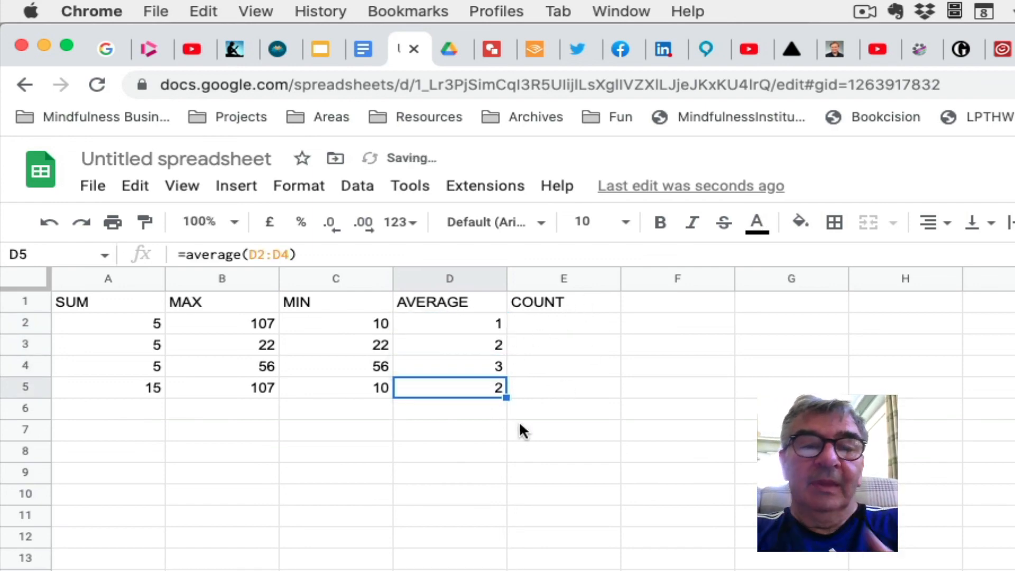
- Fill cells E2:E13 under the COUNT heading with 1, 2, 3, 4, 1, 5, 1, 6, 1, 7, 1 and 4
click(578, 324)
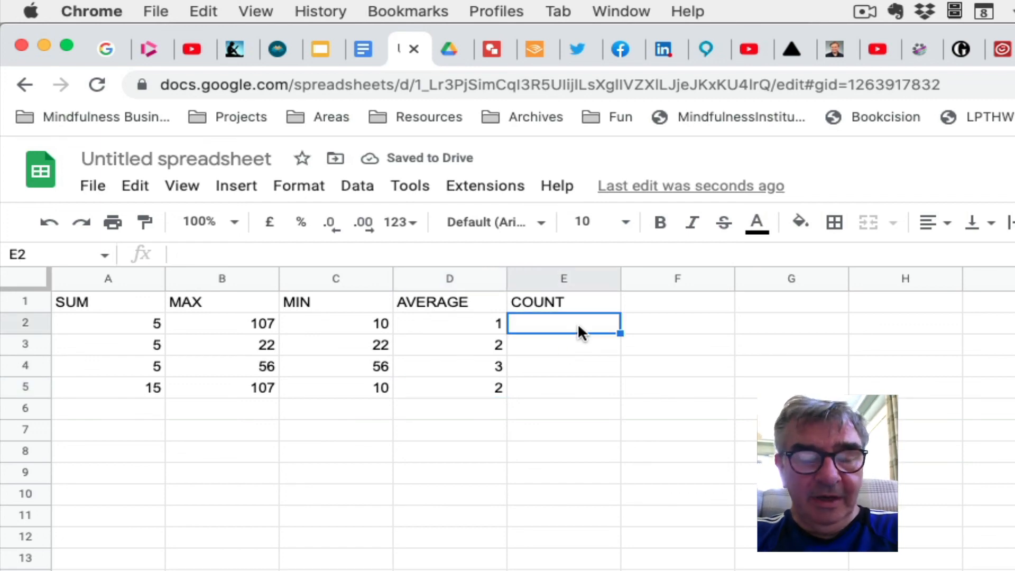
text(1)
key(Return)
text(2 3 4 )
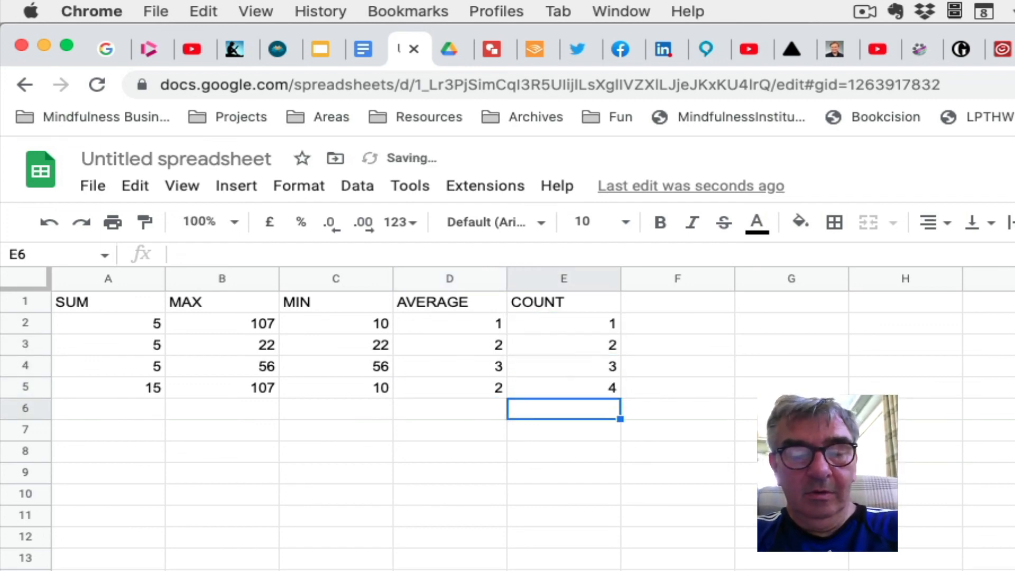
text(1 5 1 6)
key(Return)
text(1)
key(Return)
text(7)
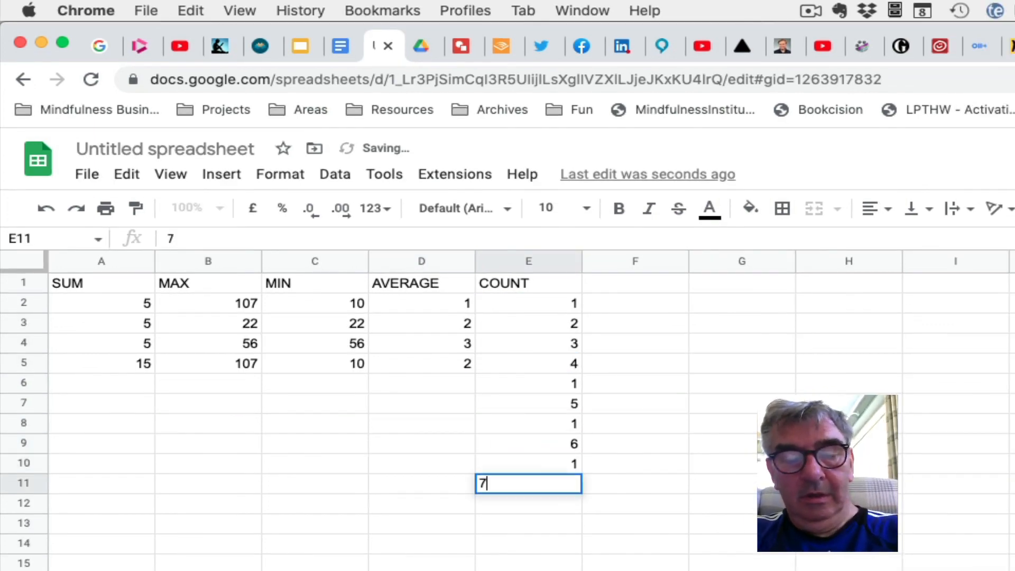
key(Return)
text(1)
key(Return)
text(4)
key(Return)
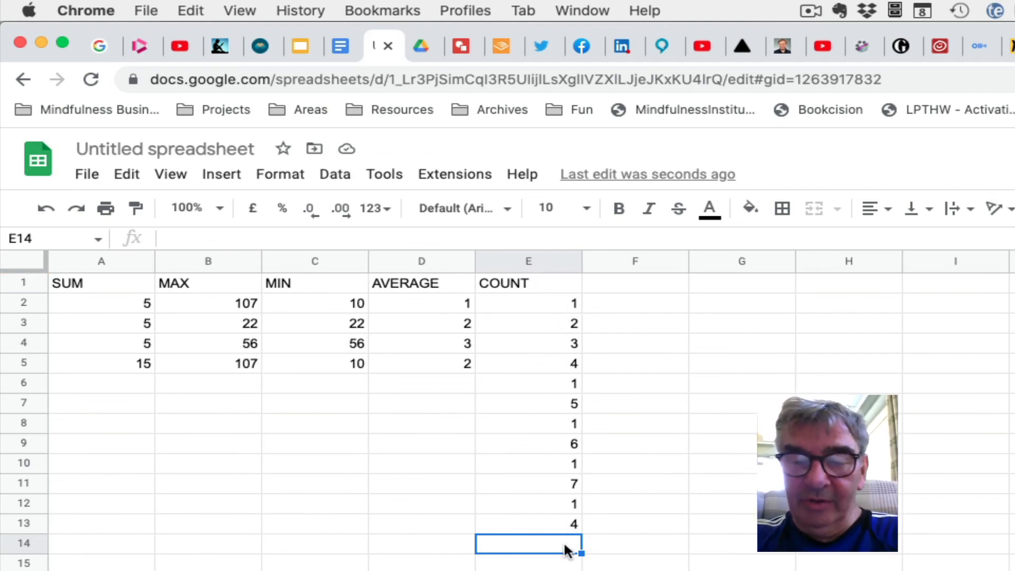
- Enter the formula =count(E2:E13) in cell E14 to count the numeric entries in the COUNT column
text(=cou)
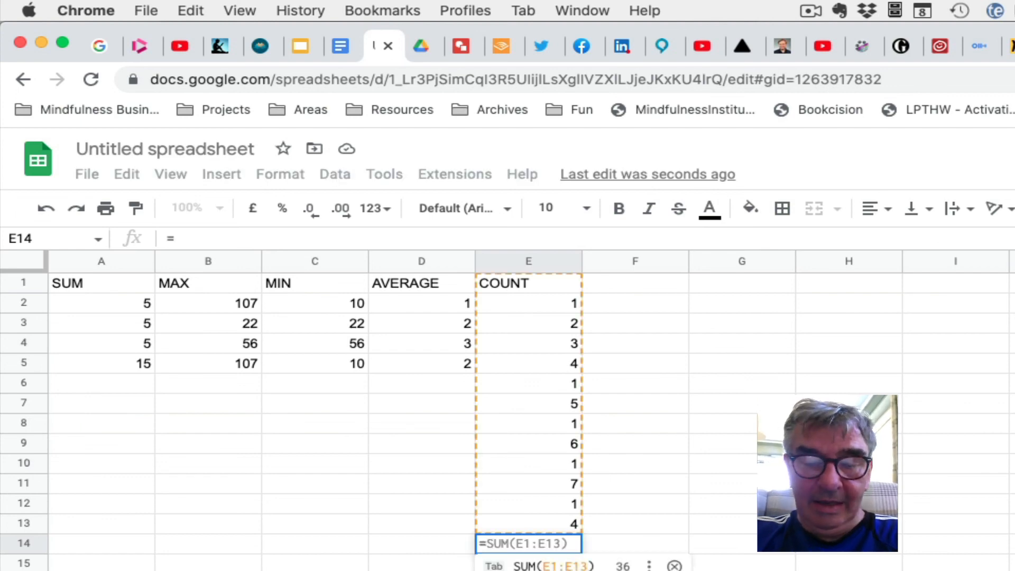
text(nt)
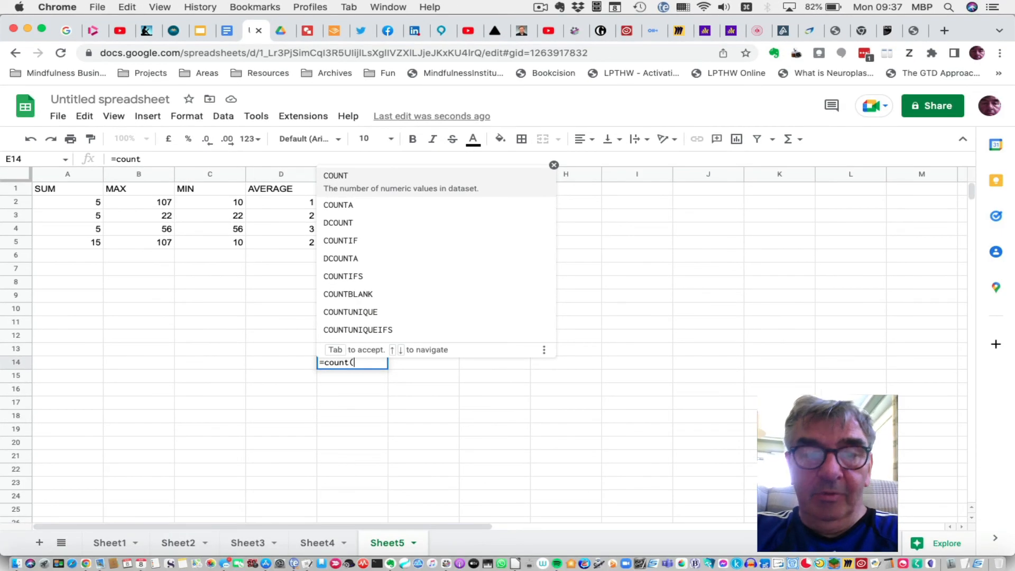
text(()
drag(381, 207, 374, 350)
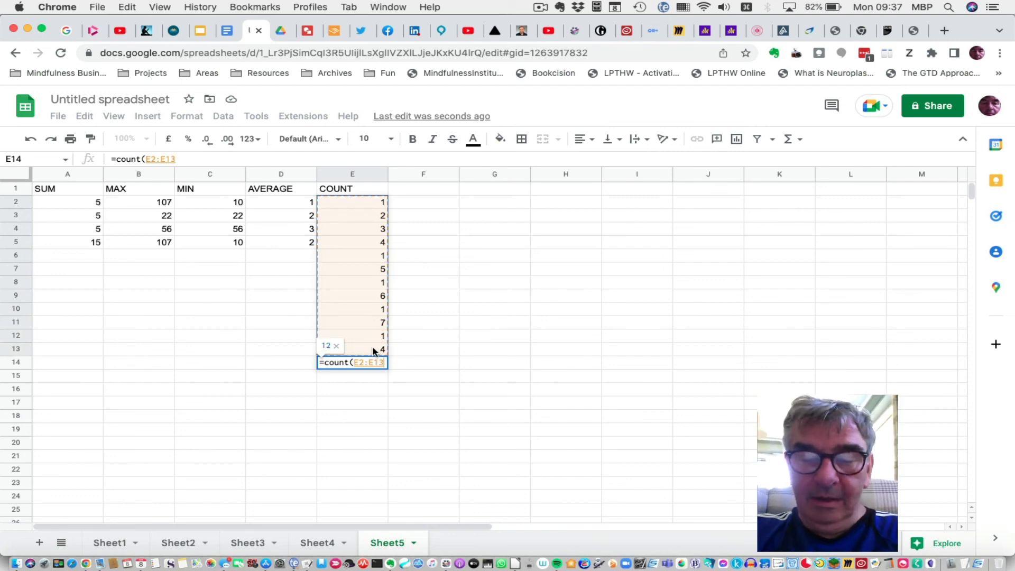
text())
key(Return)
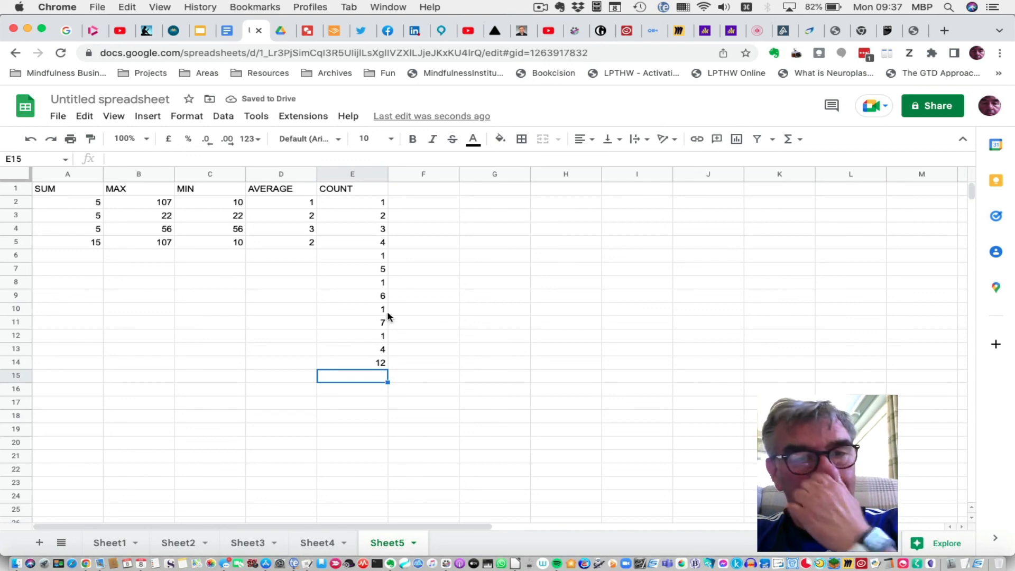
- Go through the COUNT column cell by cell from E2 to E14 to check the formula's count
click(370, 203)
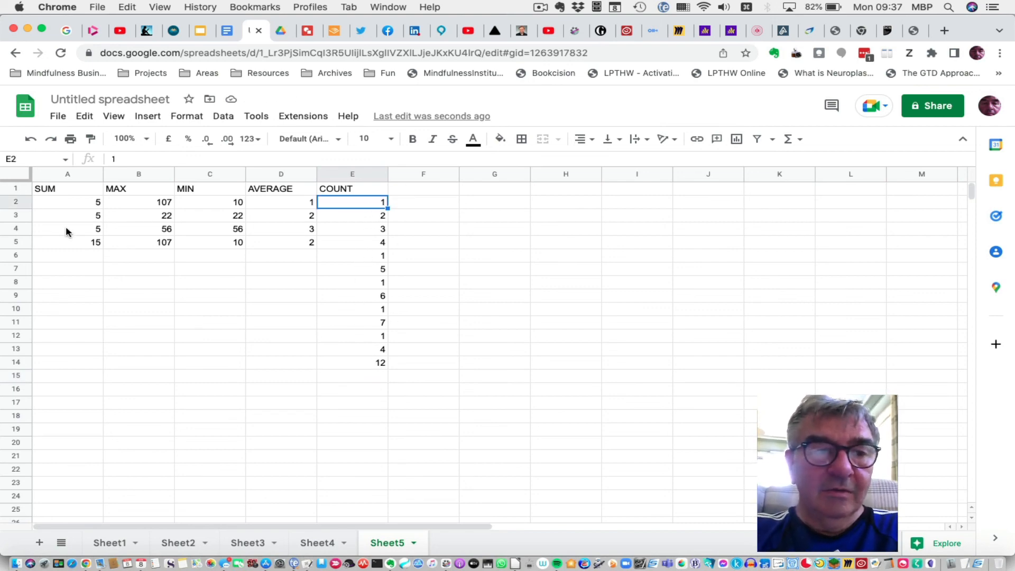
click(16, 362)
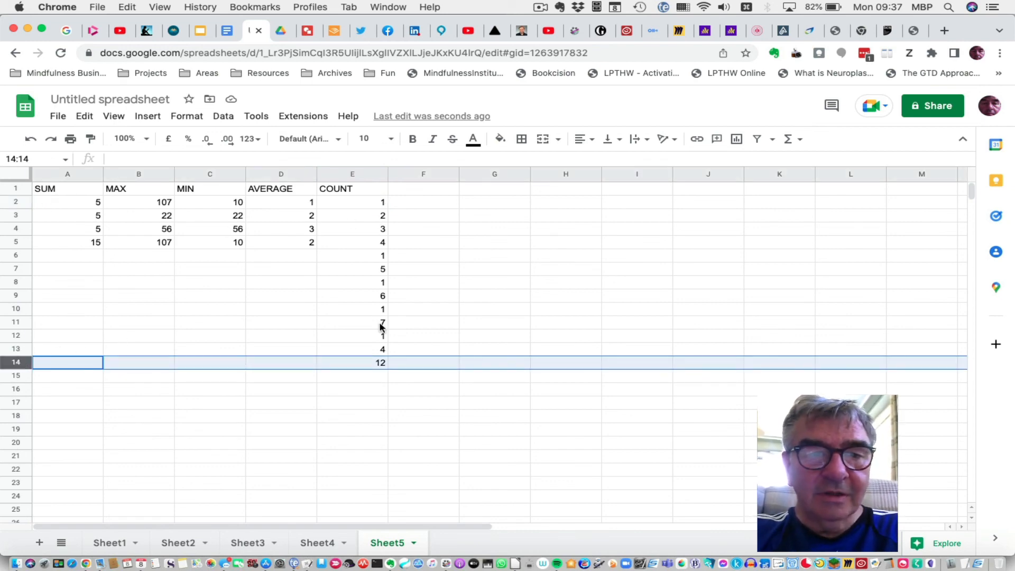
click(412, 408)
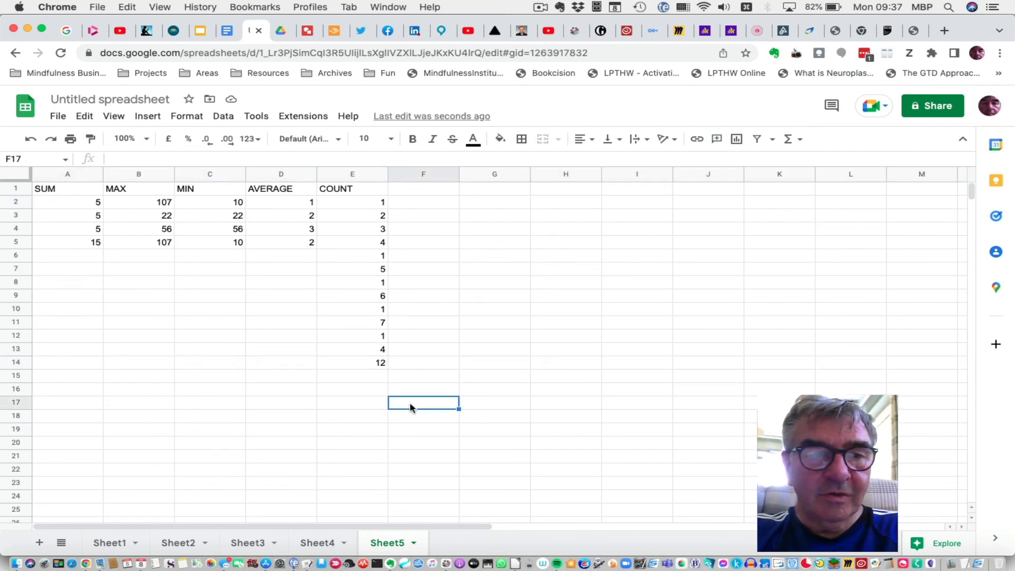
click(364, 352)
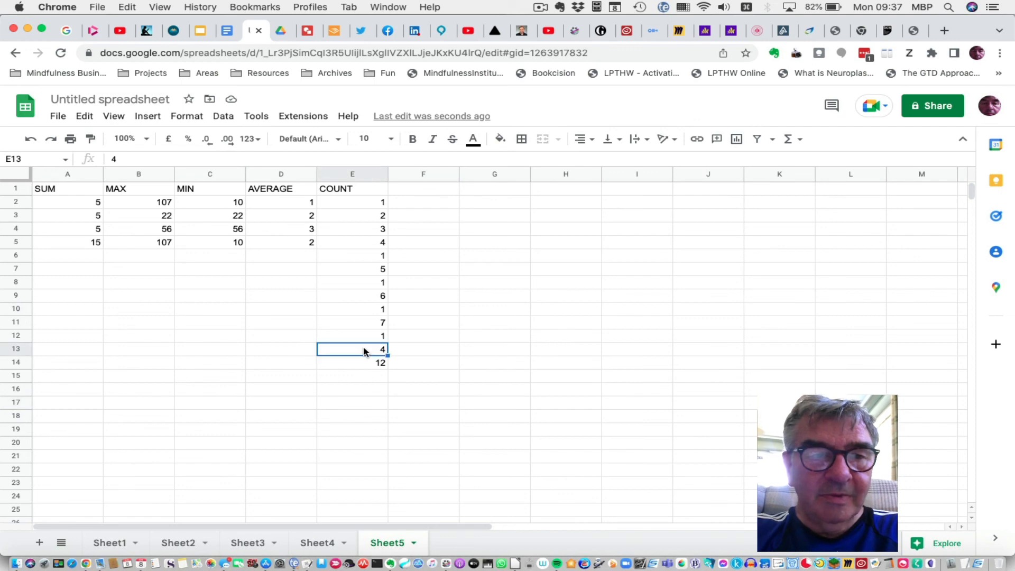
click(379, 203)
key(Down)
key(Down)
key(Down)
key(Down)
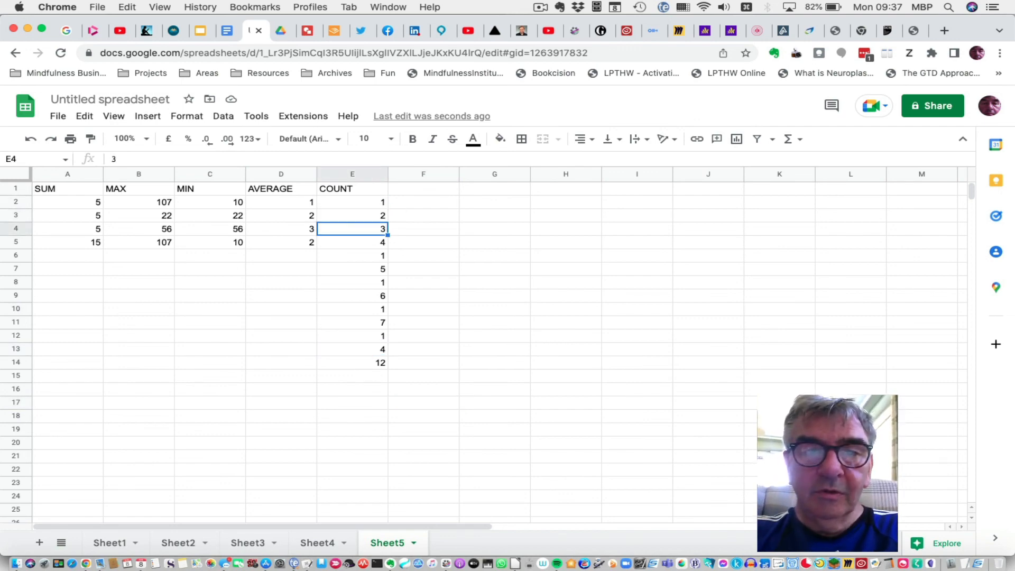
key(Down)
key(Down)
key(Down)
key(Down)
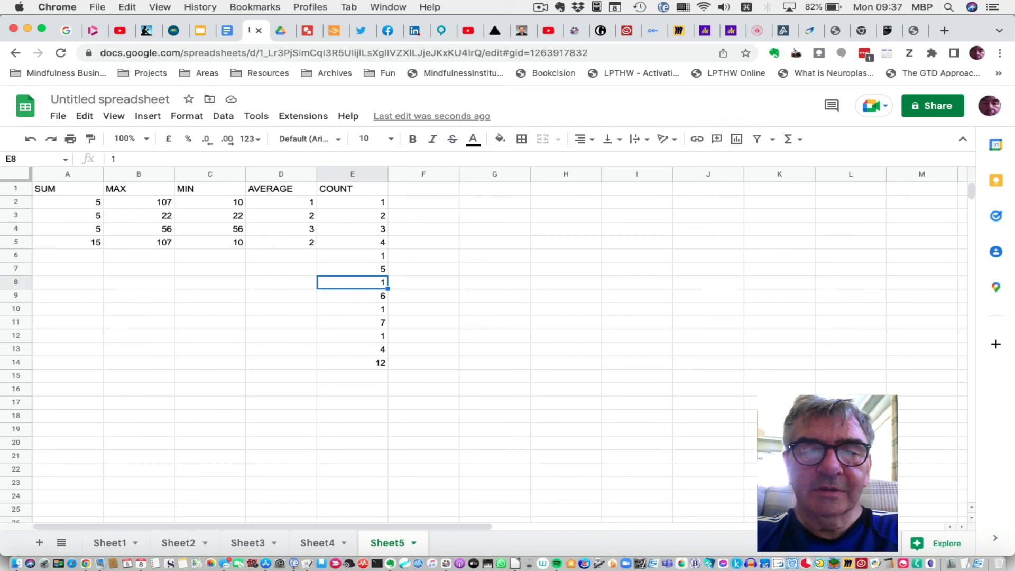
key(Down)
key(Down)
key(Down)
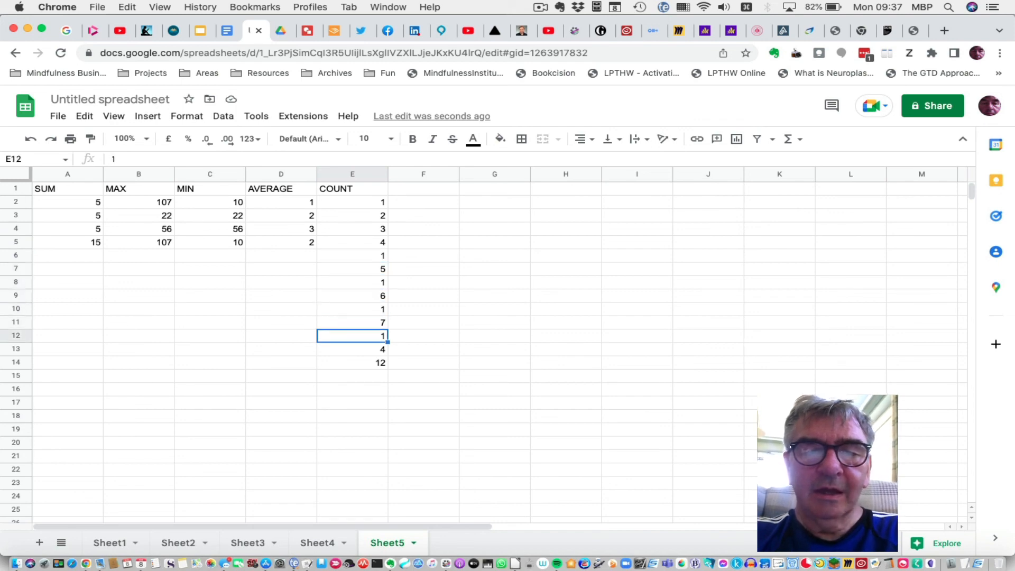
key(Down)
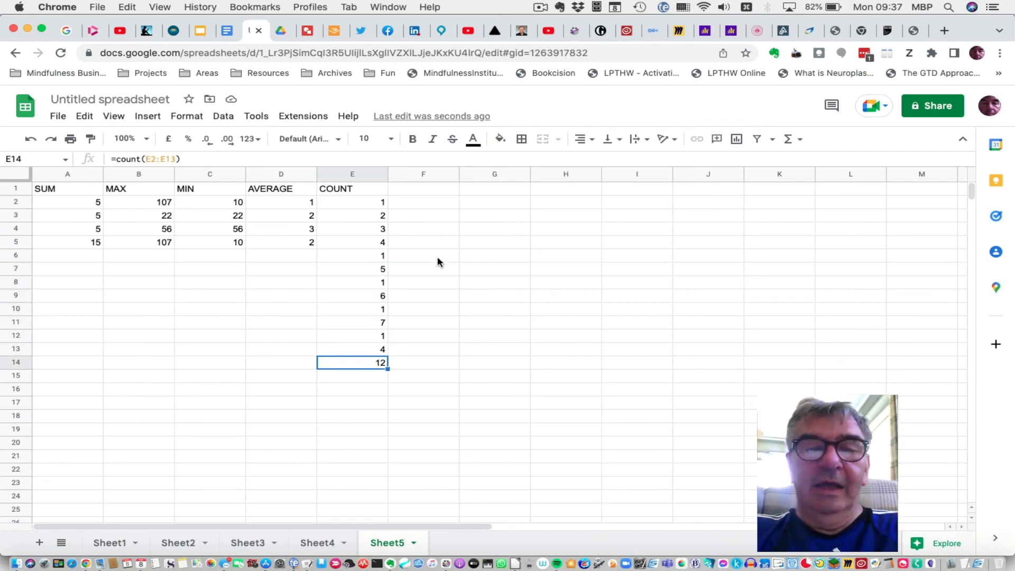
click(427, 361)
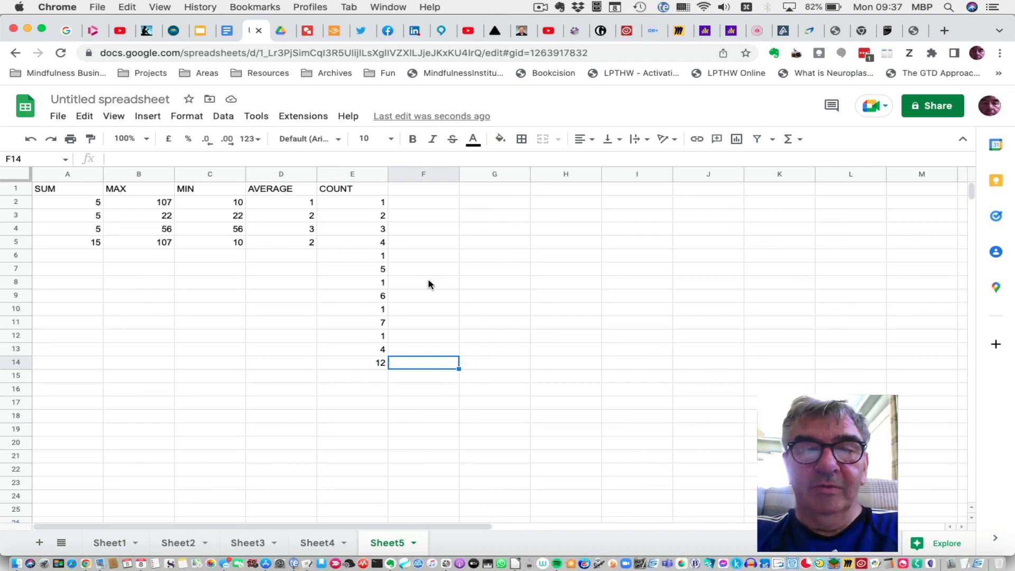
- Clear the values in cells E4, E7, E5 and E2 under the COUNT heading to test the COUNT formula
click(368, 233)
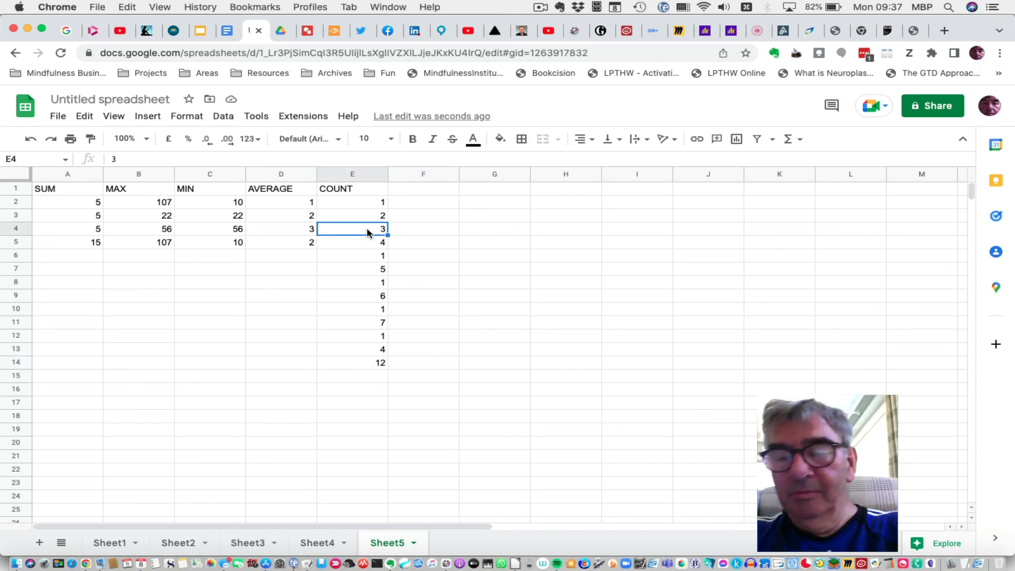
key(Delete)
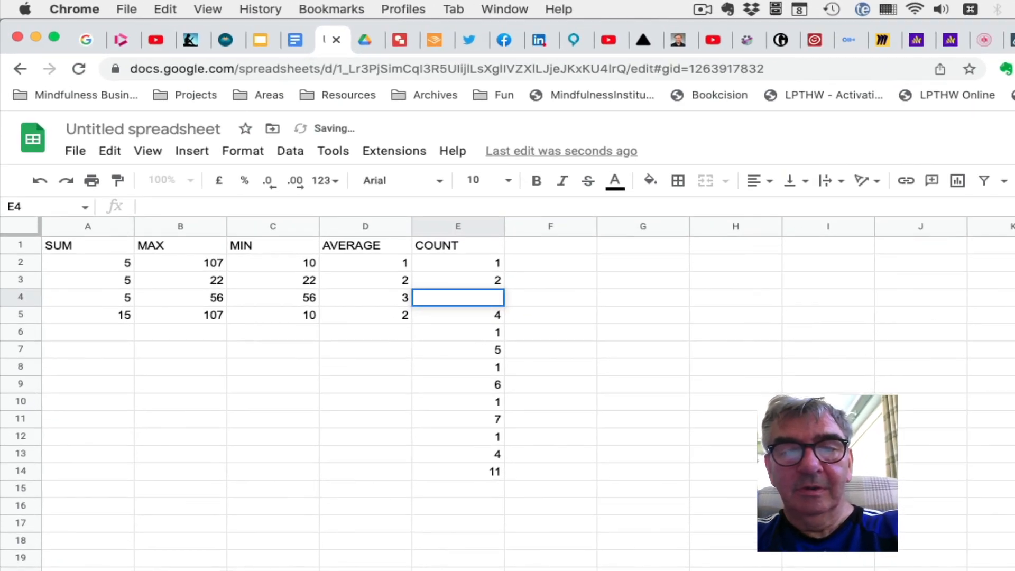
key(Return)
click(479, 354)
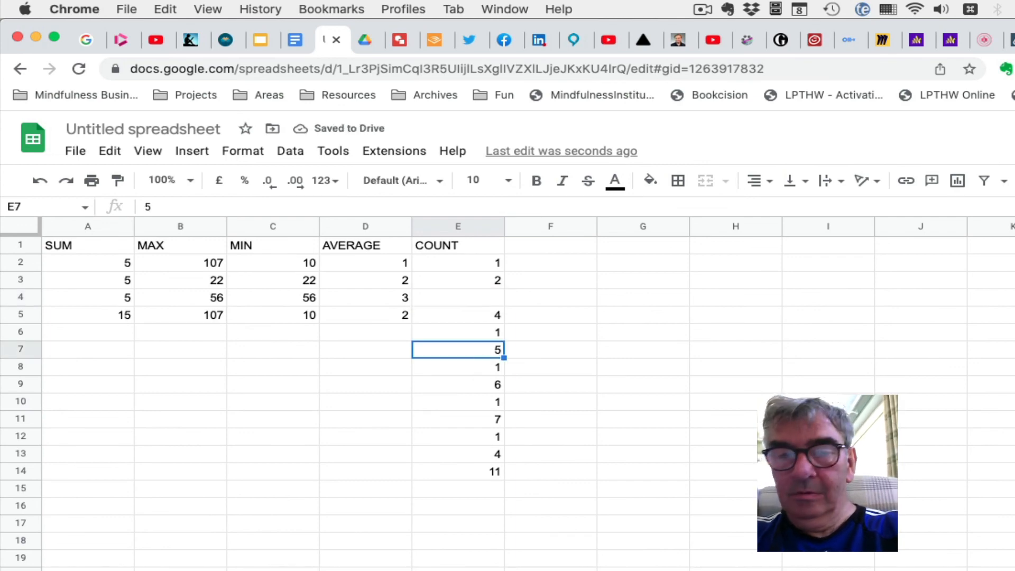
key(Delete)
key(Return)
click(483, 319)
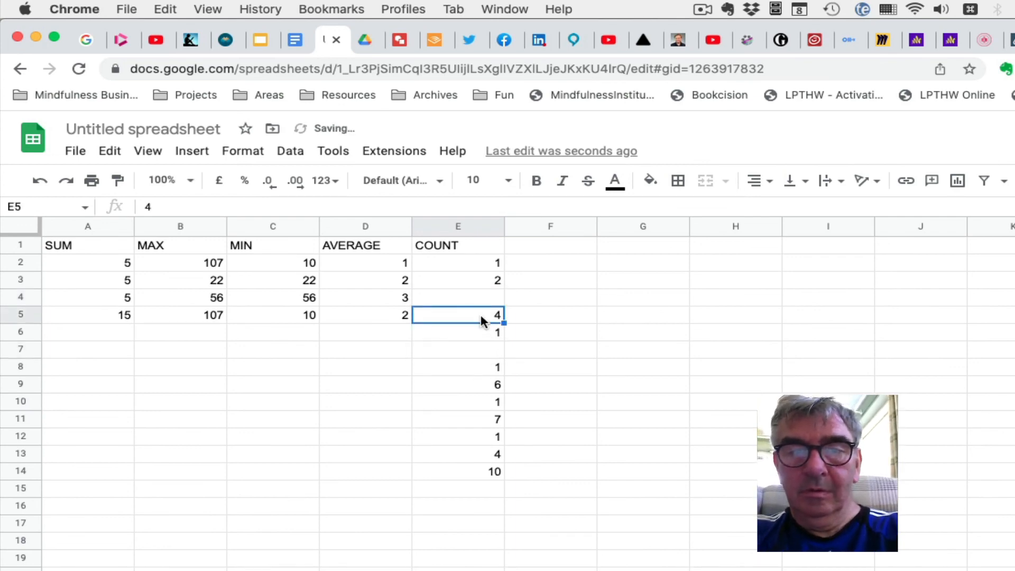
key(Delete)
key(Return)
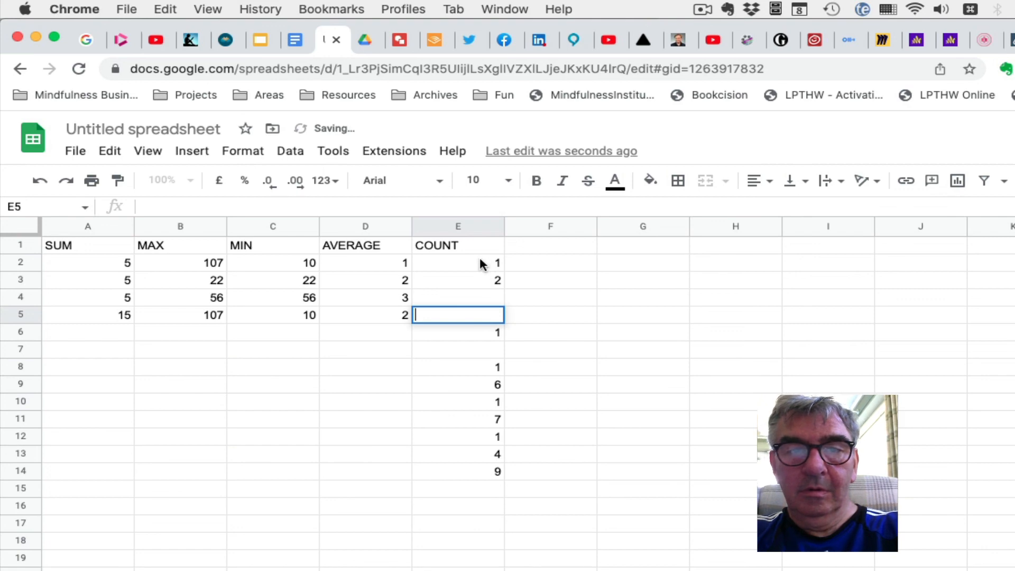
click(481, 260)
key(Delete)
key(Return)
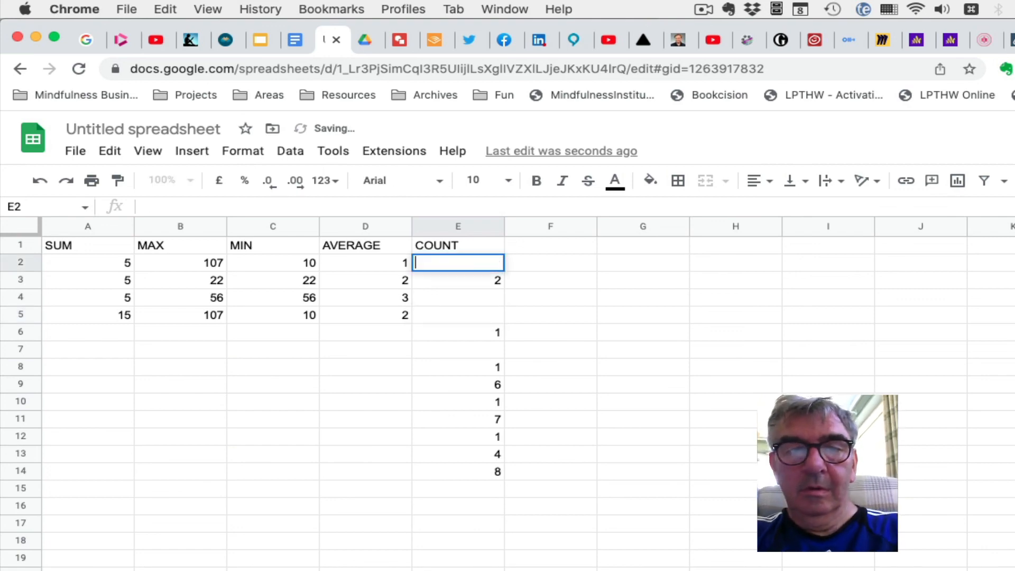
click(546, 474)
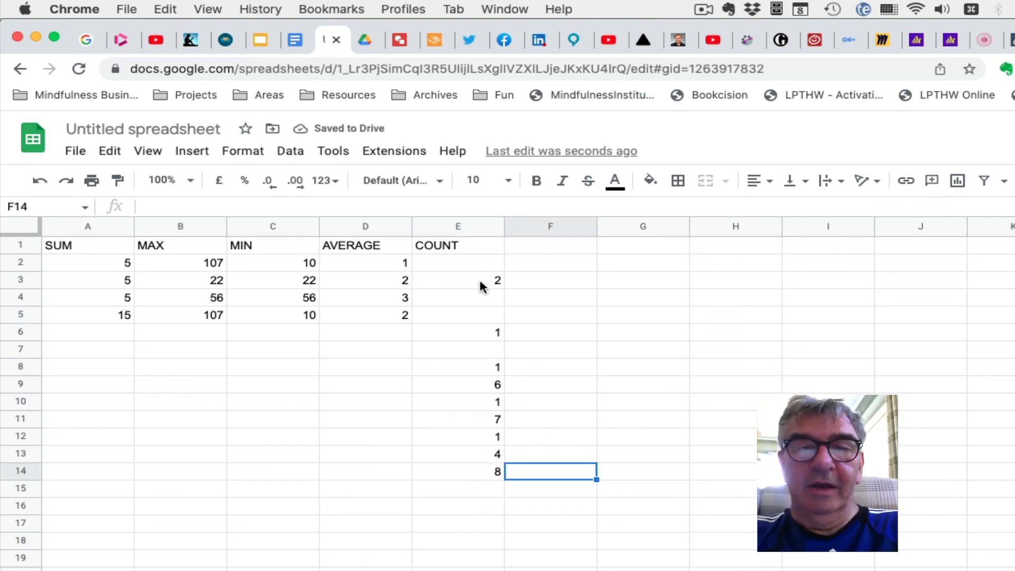
click(489, 265)
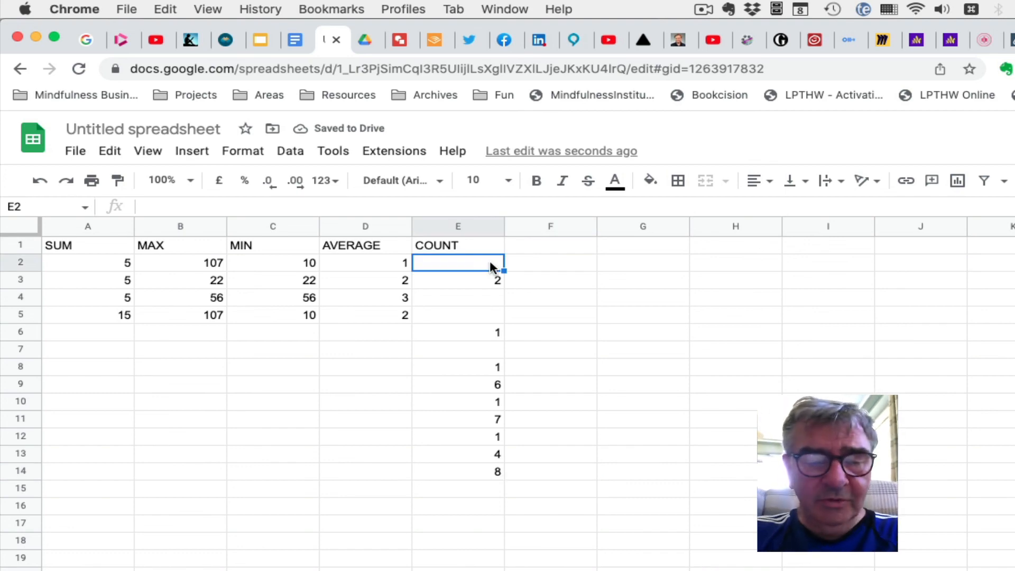
- Enter the text values word, cat and dog in the empty cells E2, E4 and E7 under the COUNT heading
text(word)
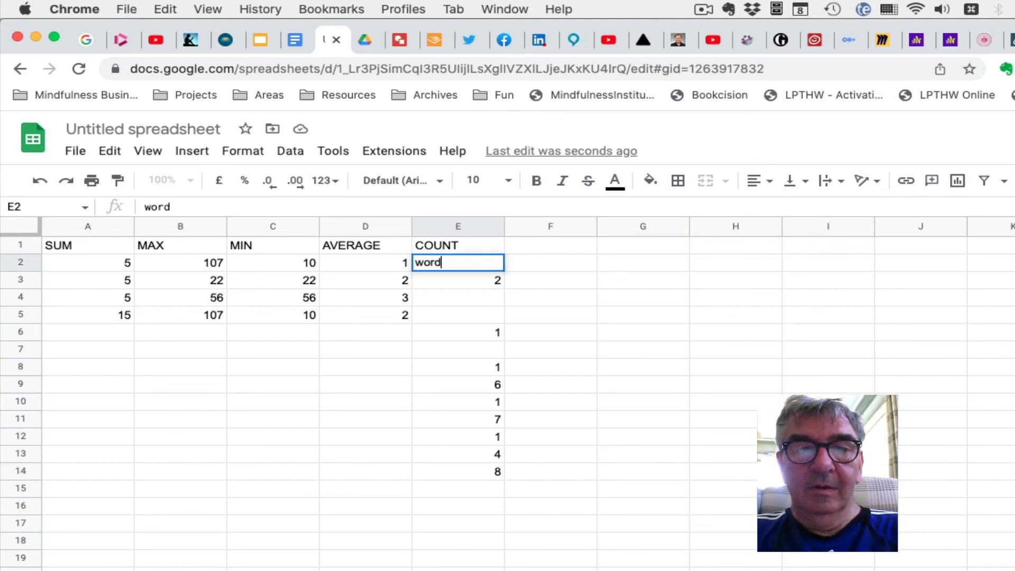
key(Return)
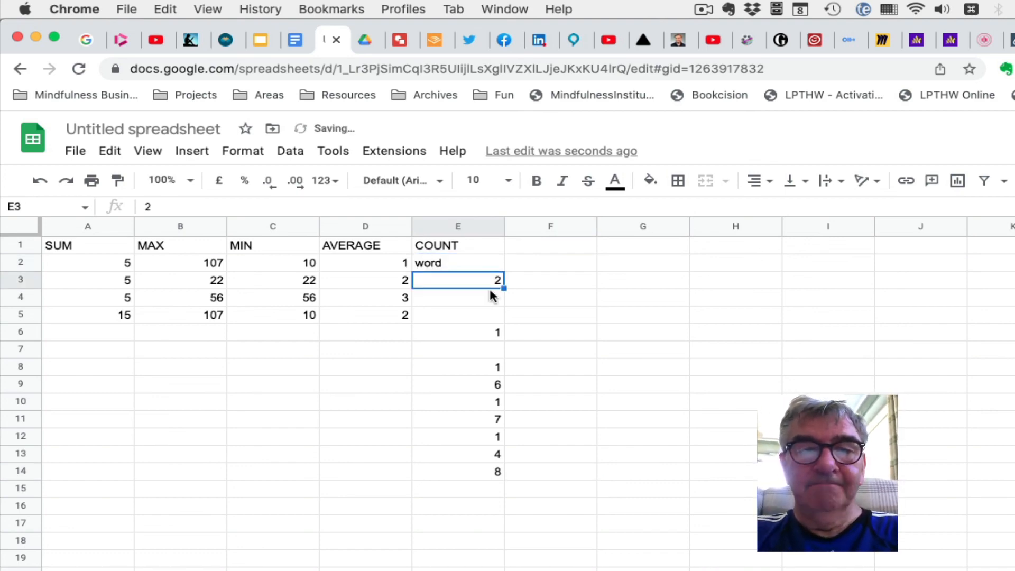
click(484, 302)
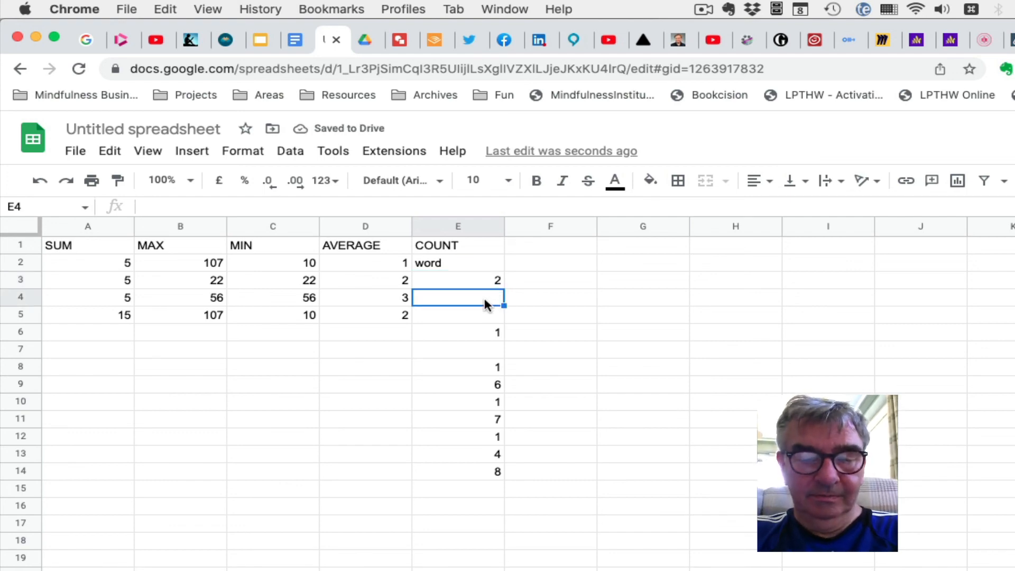
text(cat)
key(Return)
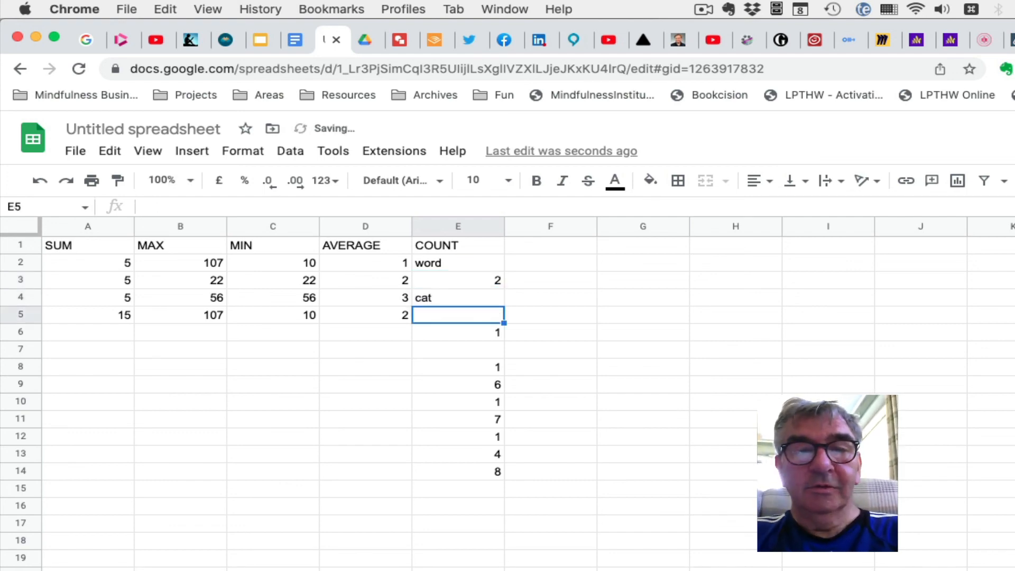
click(494, 353)
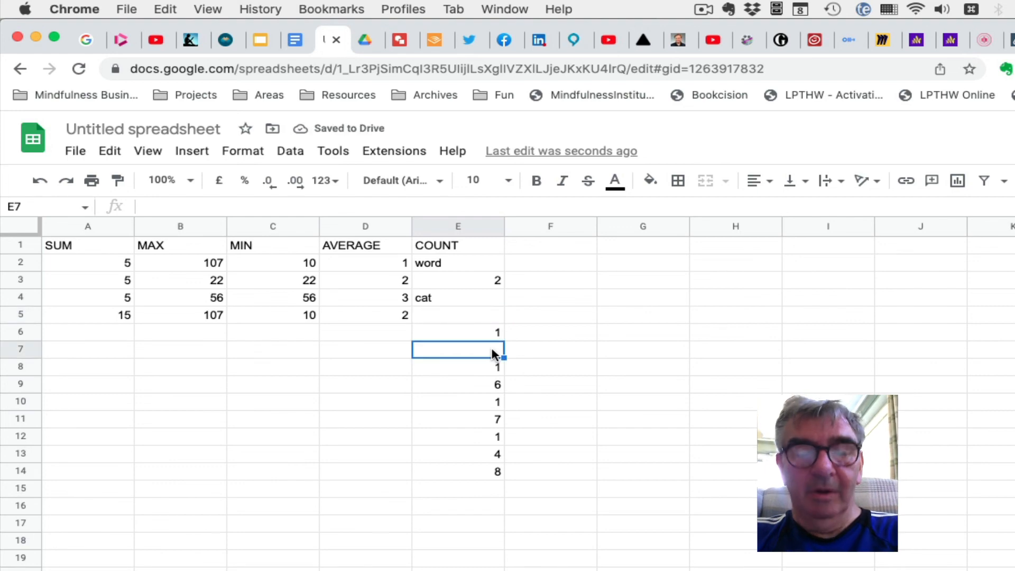
text(d)
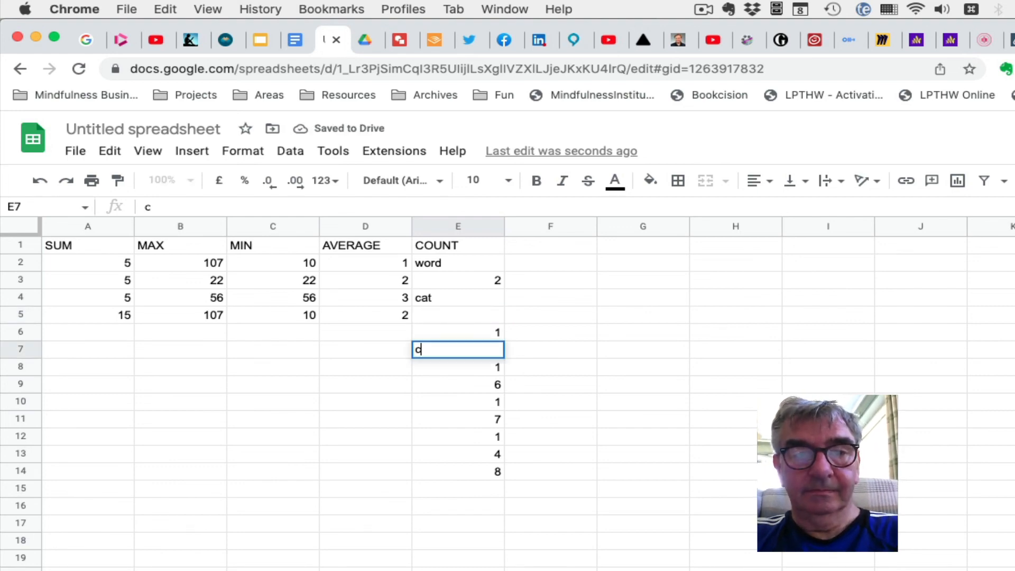
key(BackSpace)
text(dog)
key(Return)
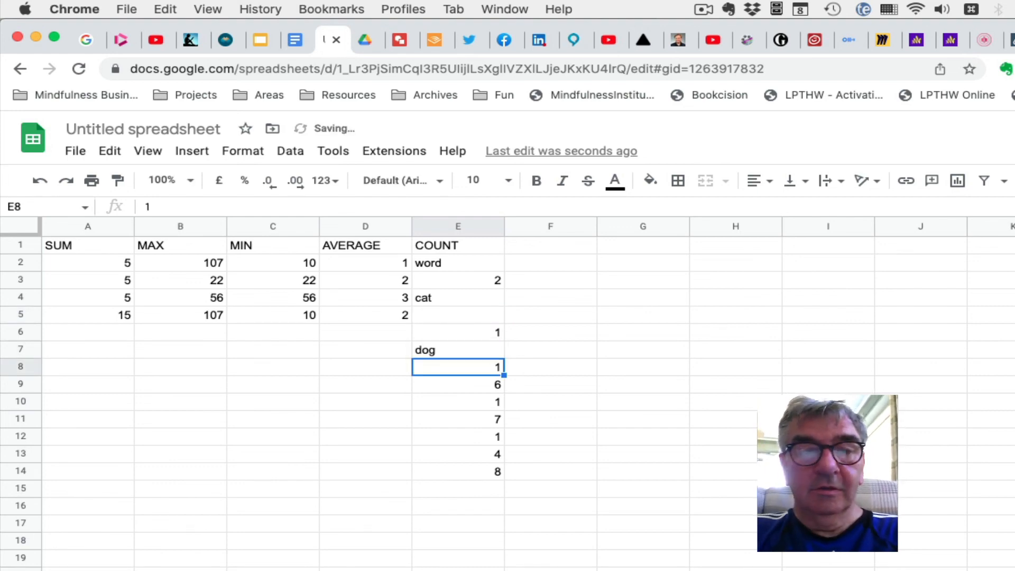